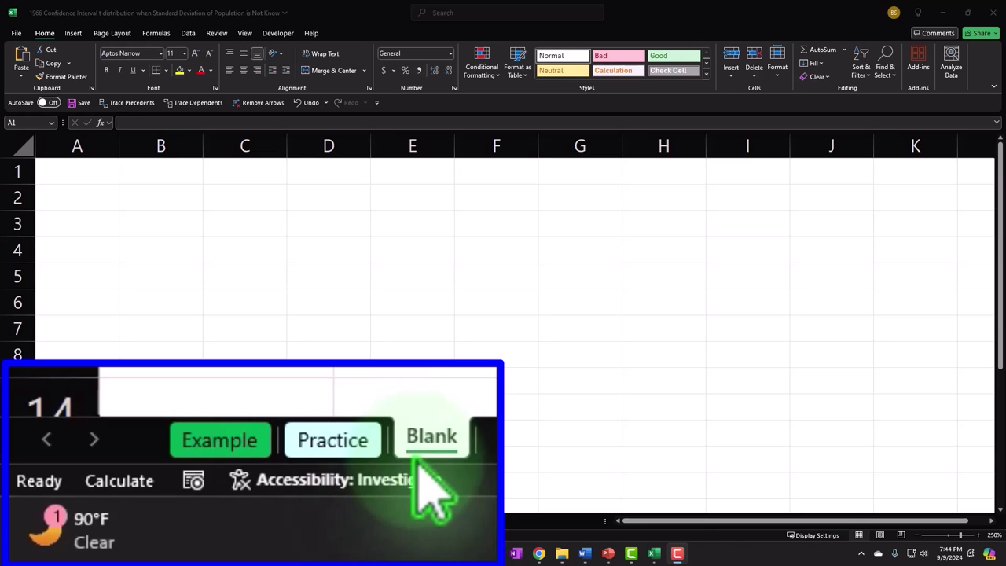
Step: Examine the finished t-distribution tables and bell curve chart on the Example sheet, and the unfilled layout on the Practice sheet
click(264, 440)
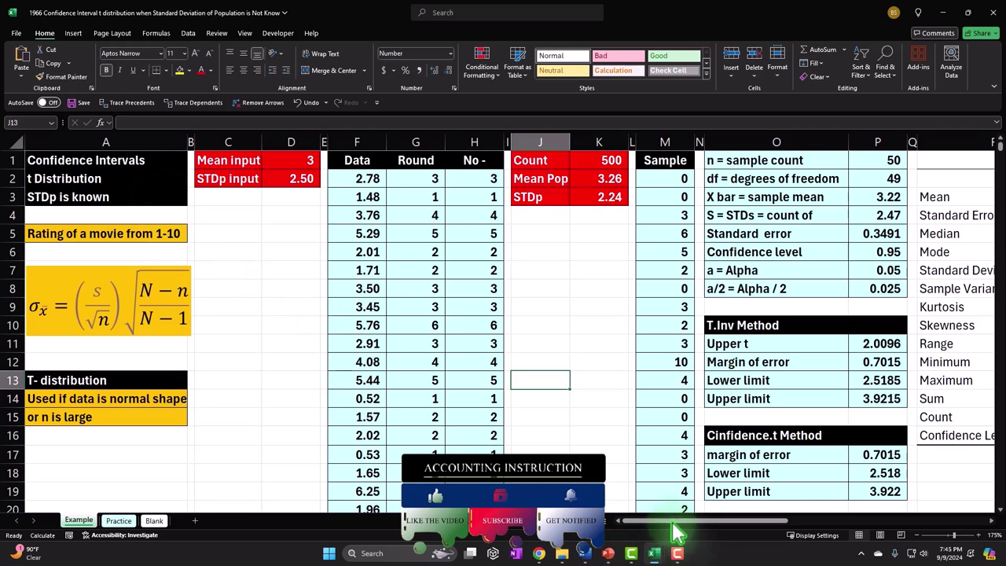
drag(679, 524, 871, 523)
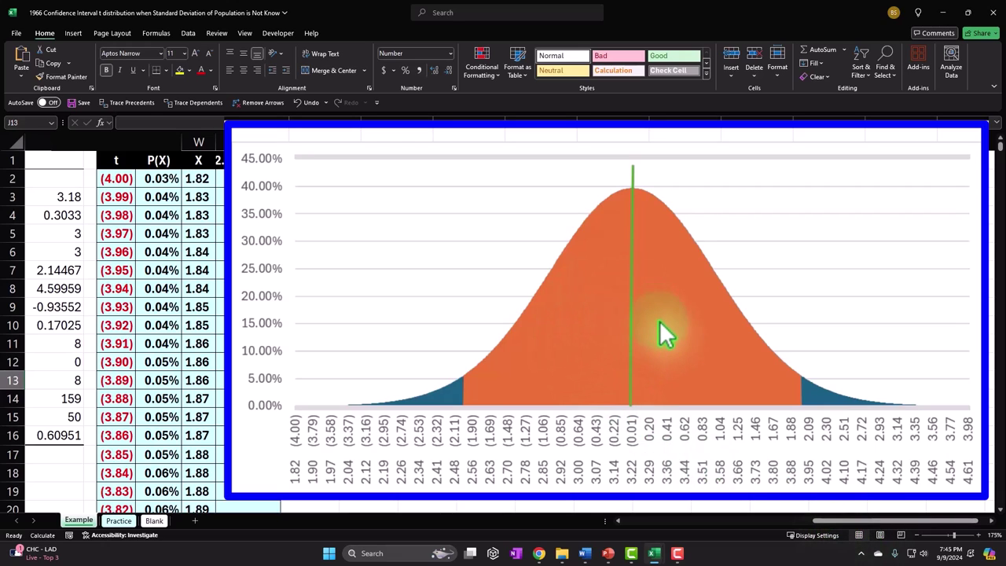
mouse_move(660, 322)
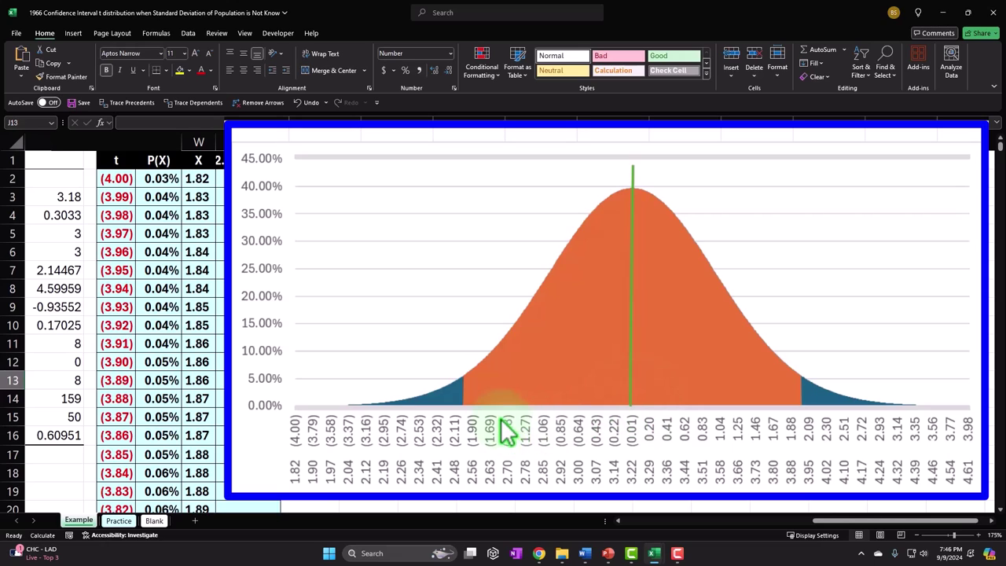
click(329, 407)
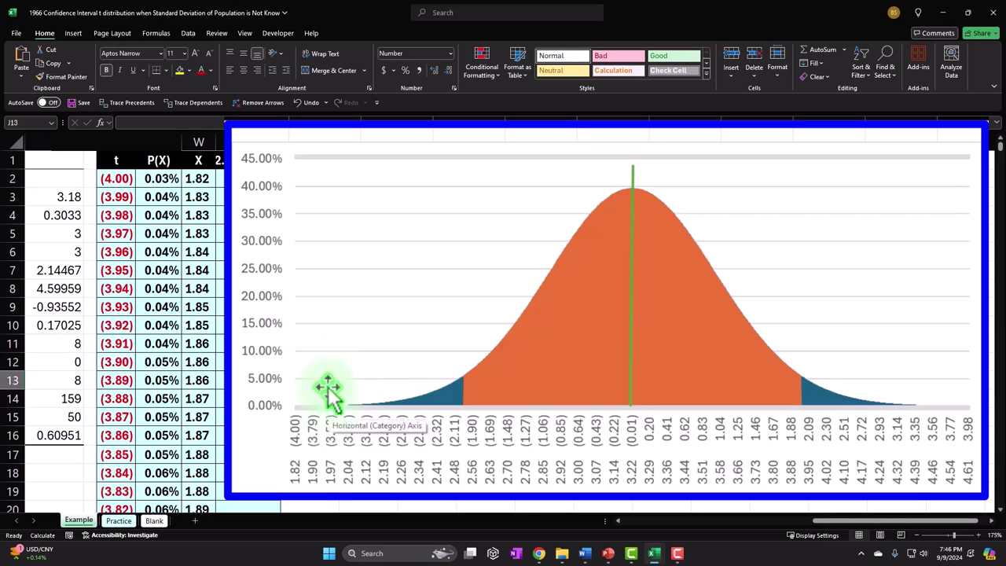
click(336, 197)
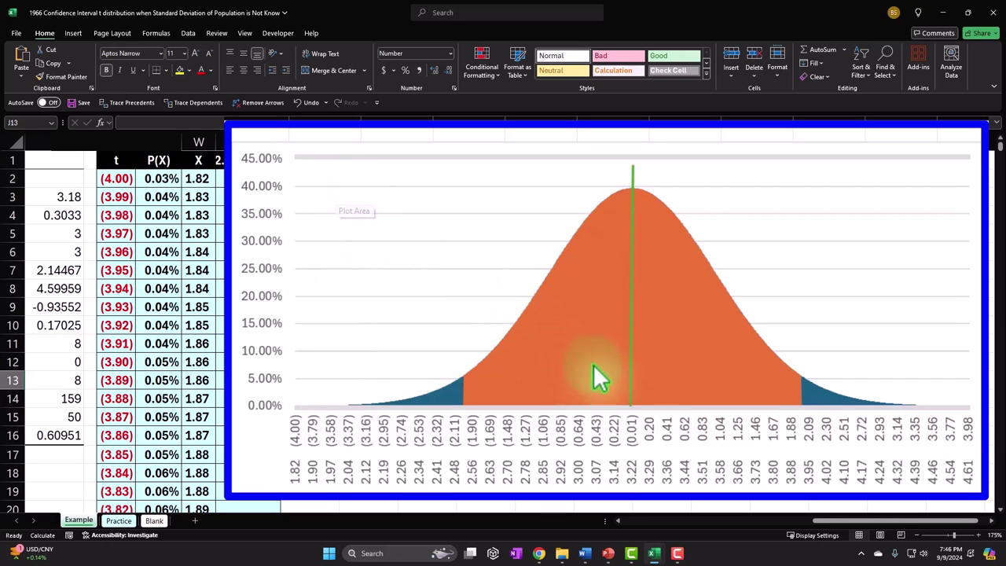
click(638, 403)
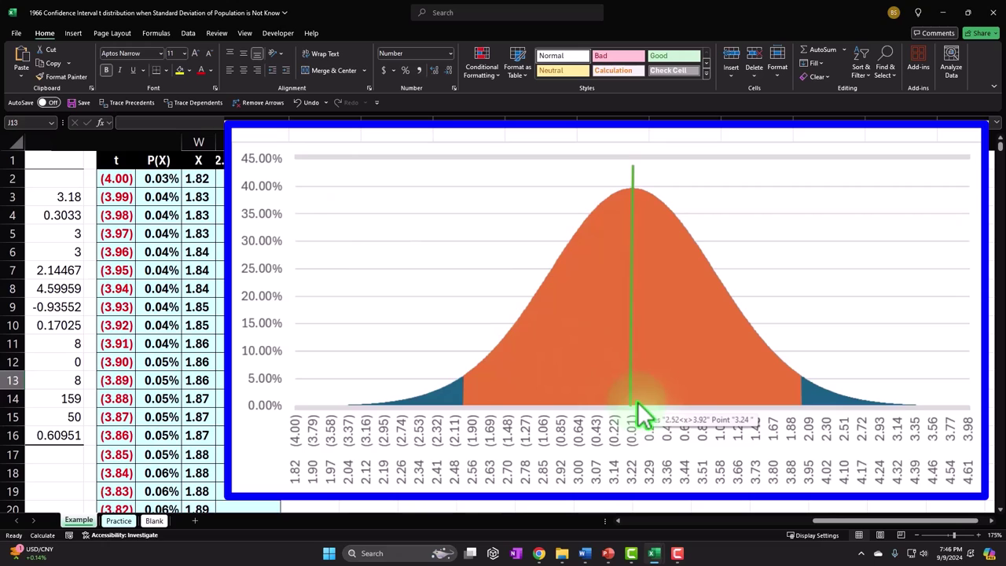
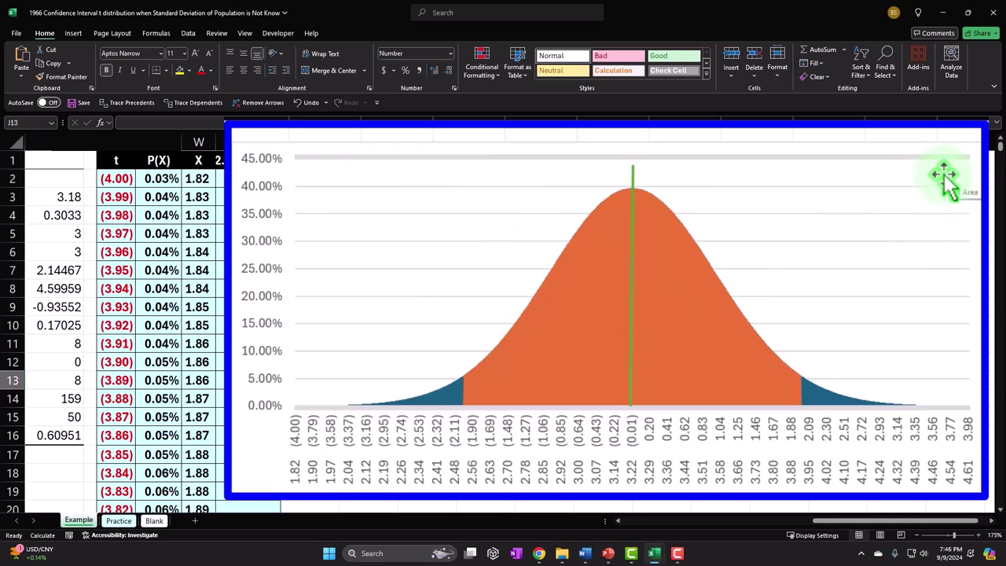
click(631, 409)
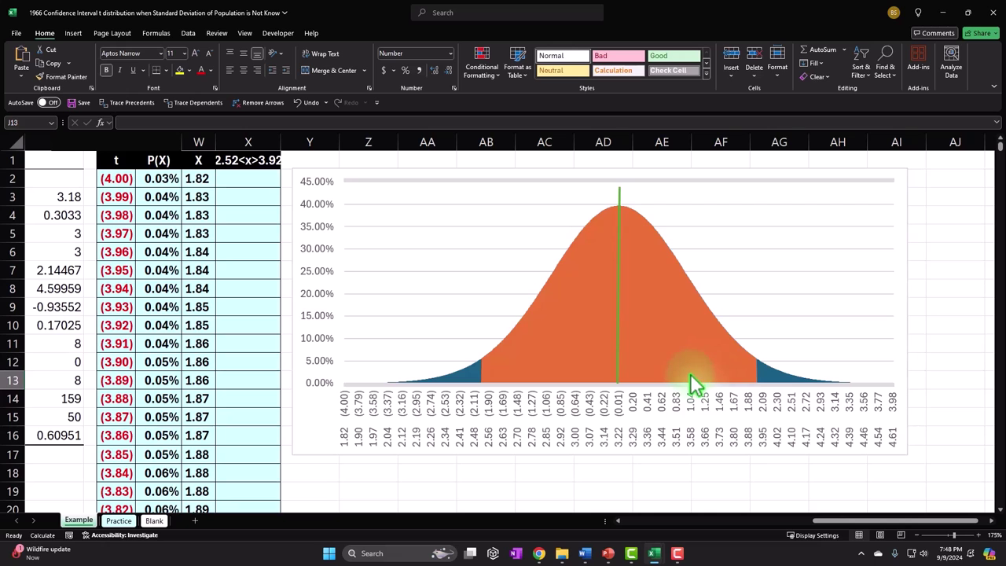
drag(818, 535, 565, 541)
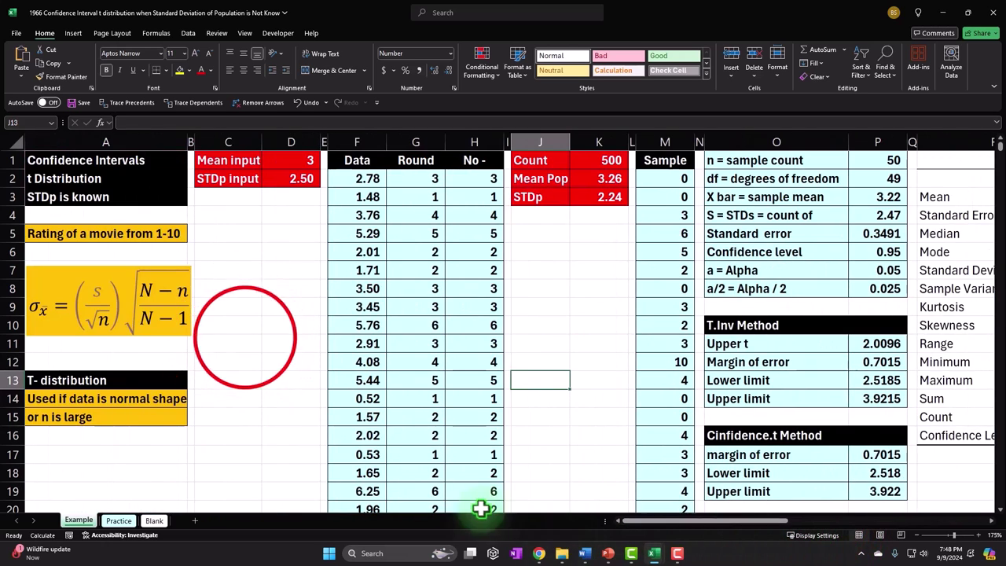
click(245, 339)
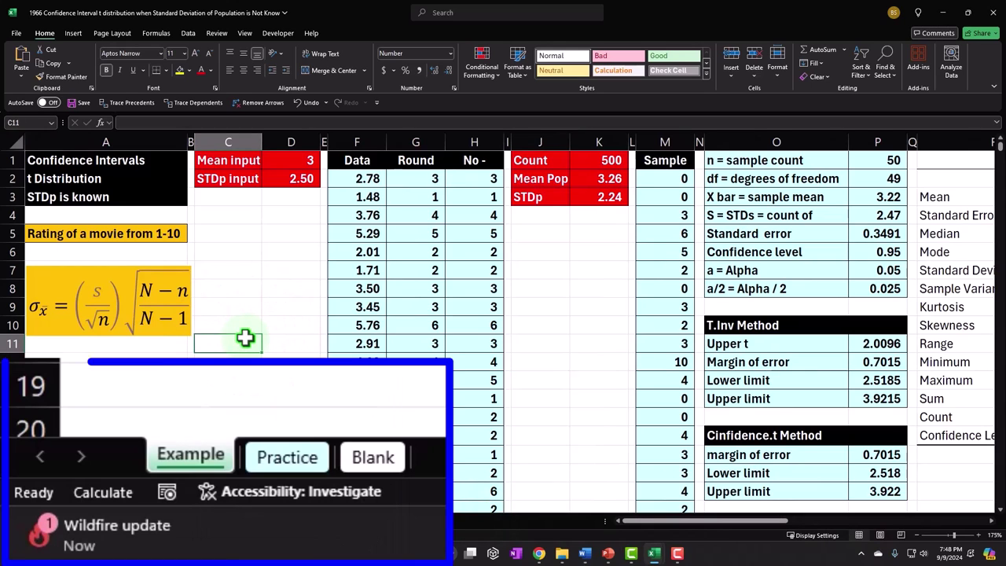
click(330, 471)
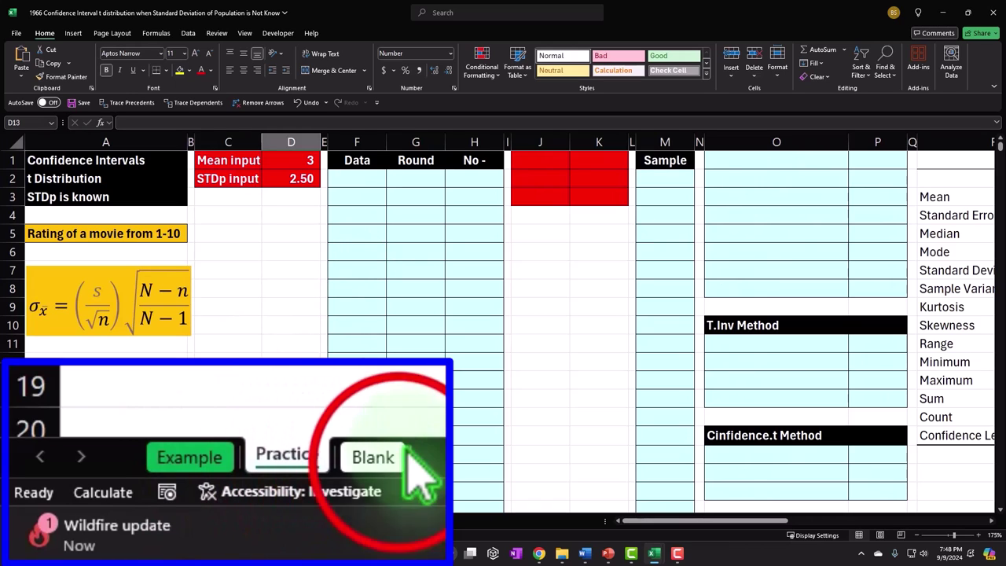
Step: Format all cells of the Blank sheet as bold Currency with no symbol, 0 decimal places and red bracketed negative numbers
click(374, 456)
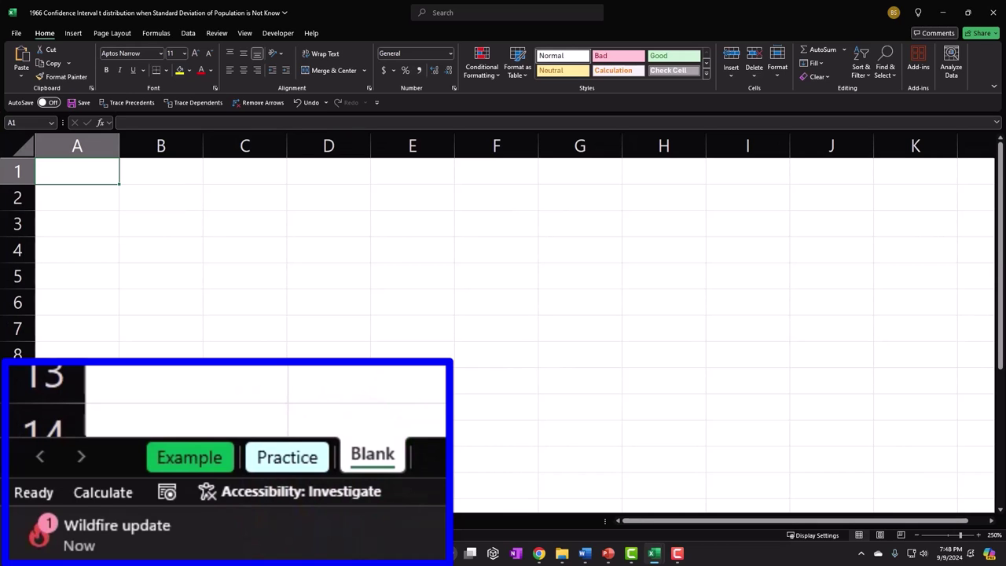
click(22, 141)
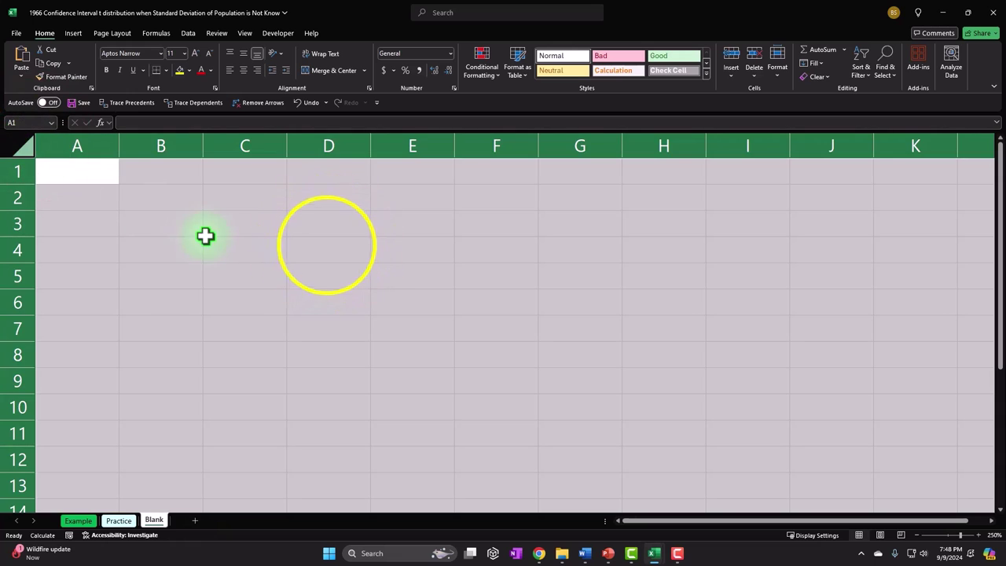
right_click(328, 244)
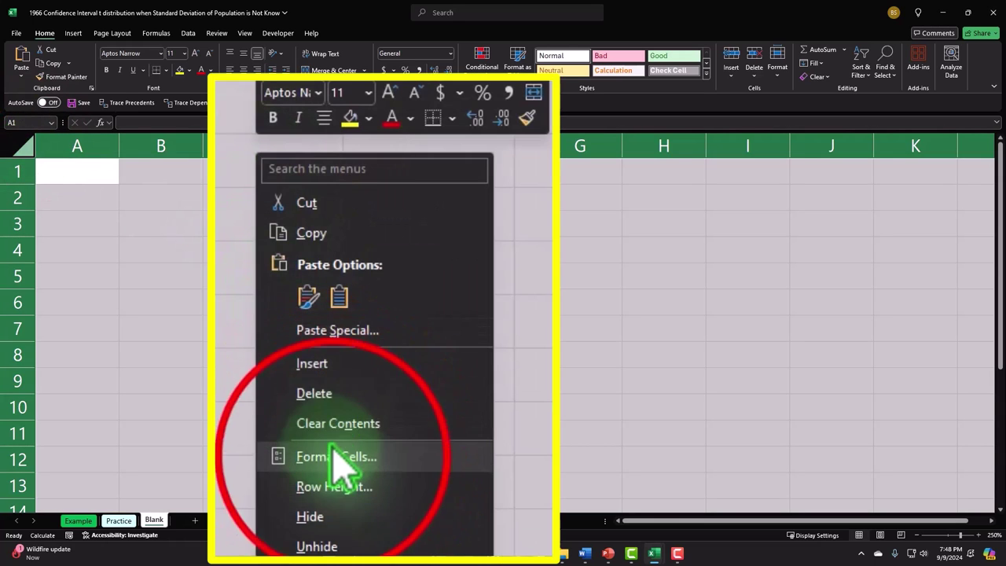
click(367, 403)
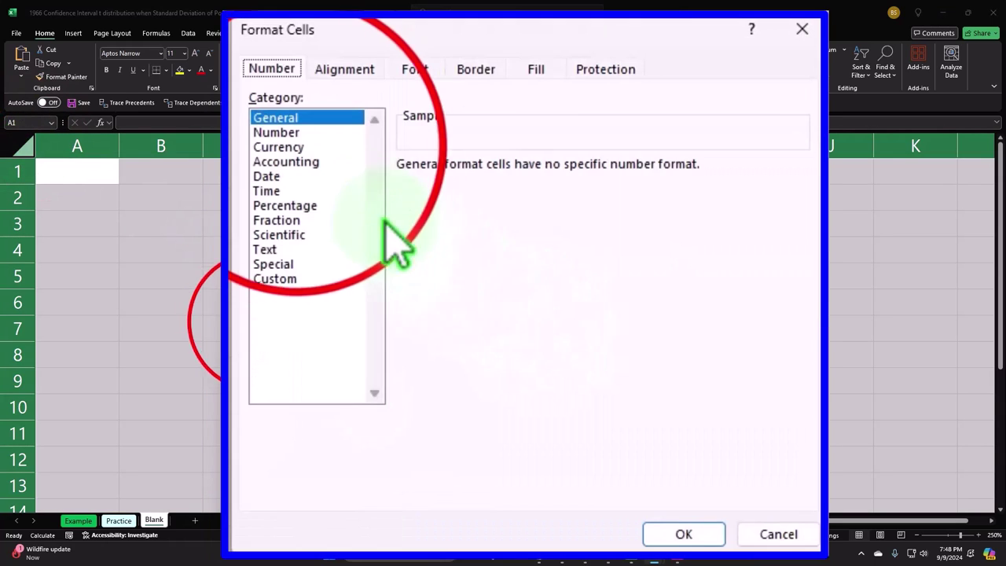
click(298, 147)
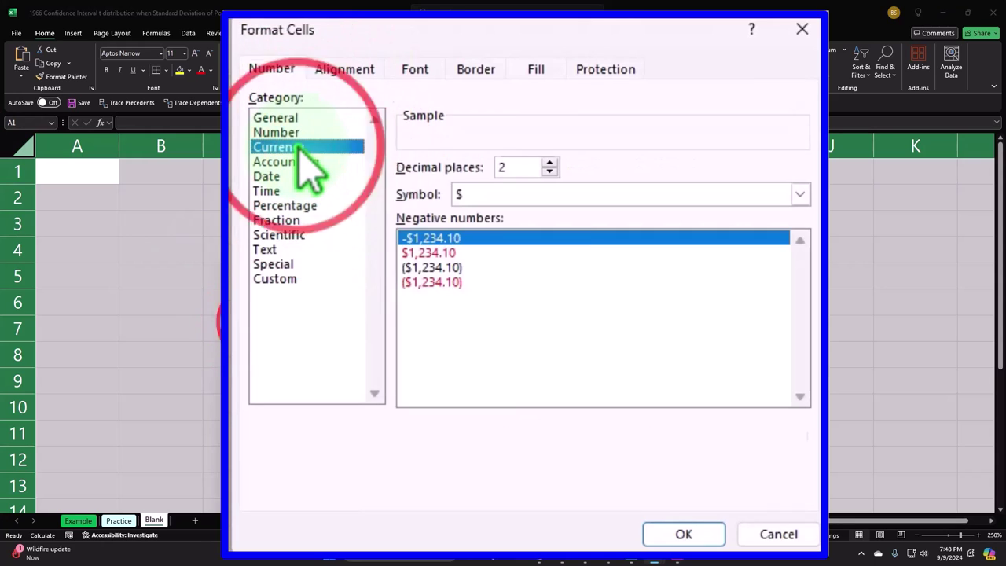
click(433, 282)
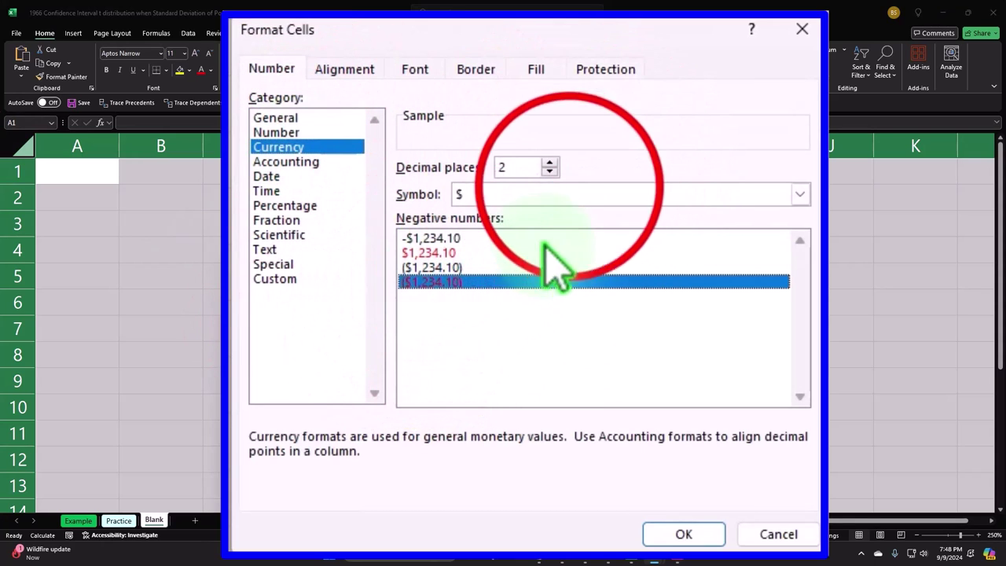
click(567, 194)
click(559, 213)
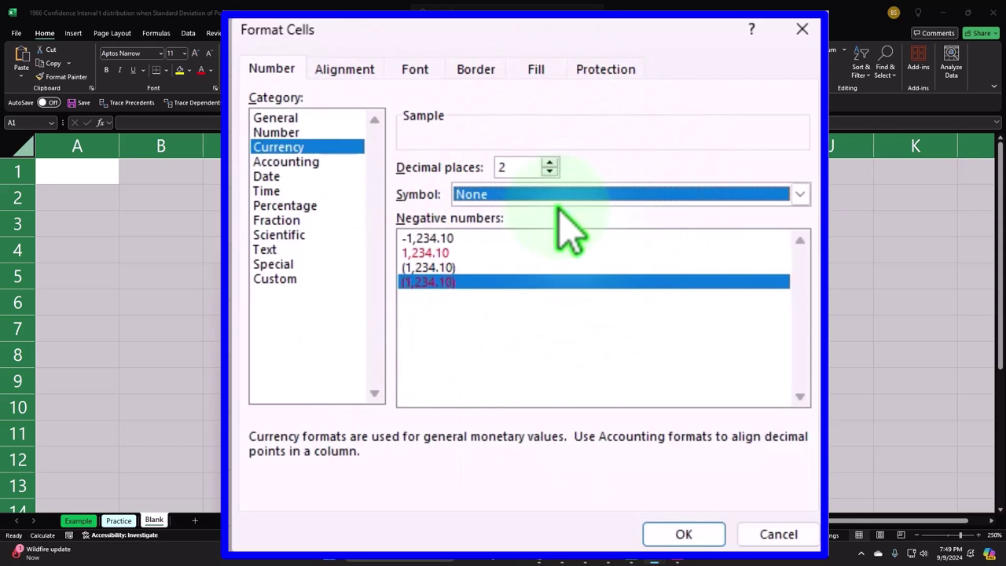
click(550, 171)
click(550, 171)
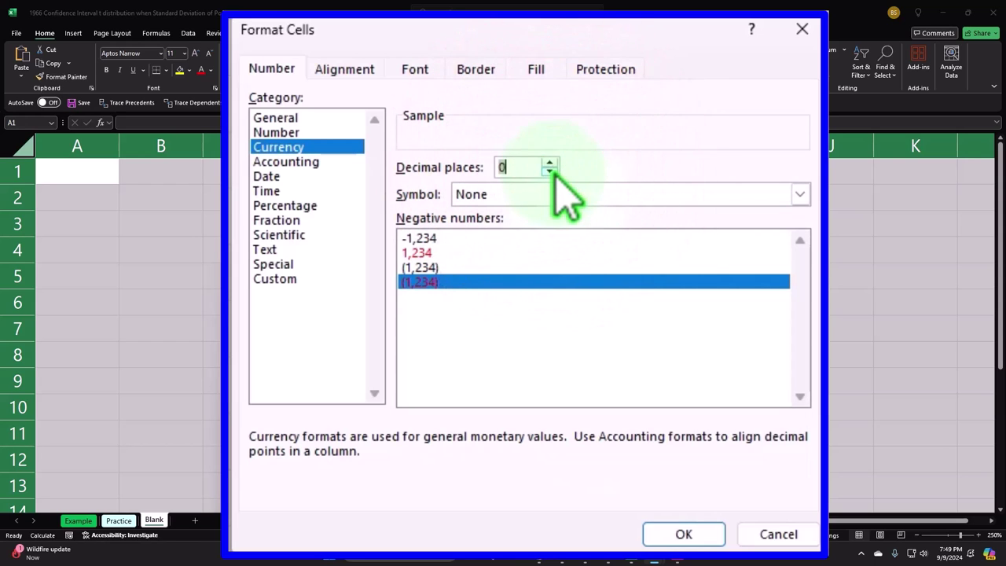
click(688, 534)
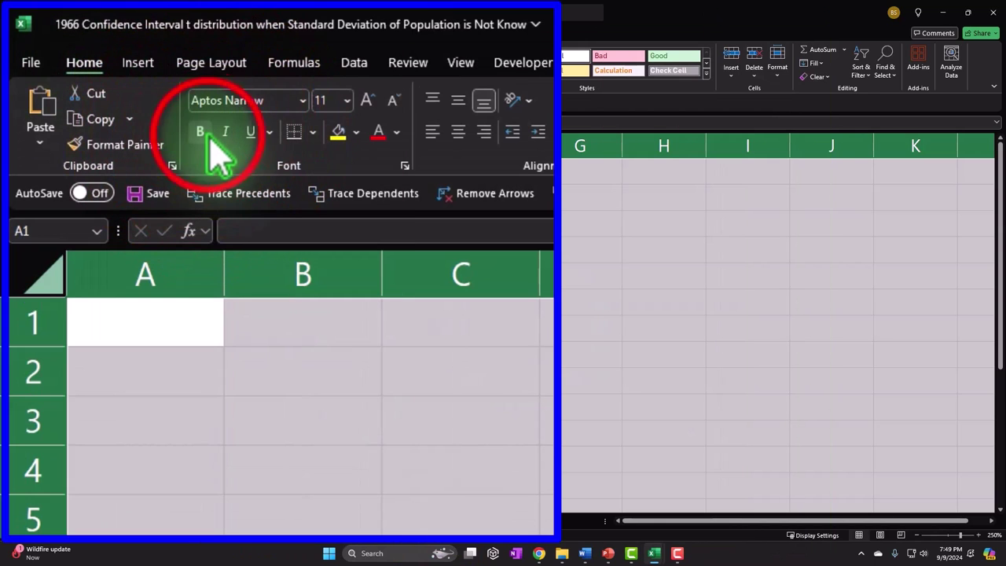
click(203, 131)
Step: Enter "Confidence Intervals", "t distributions" and "STDp is known" in cells A1 to A3, and widen column A to fit them
click(197, 323)
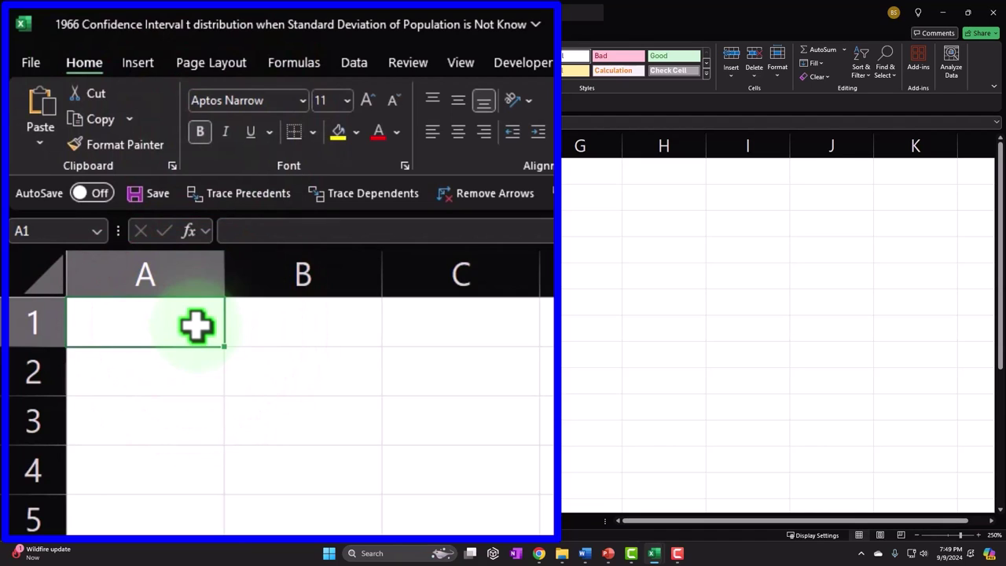
text(C)
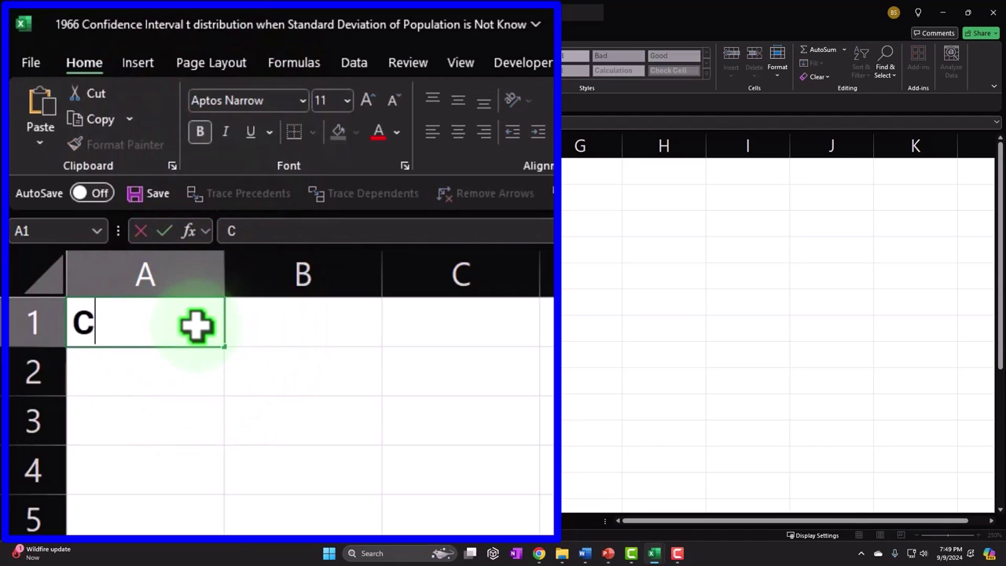
text(onfi)
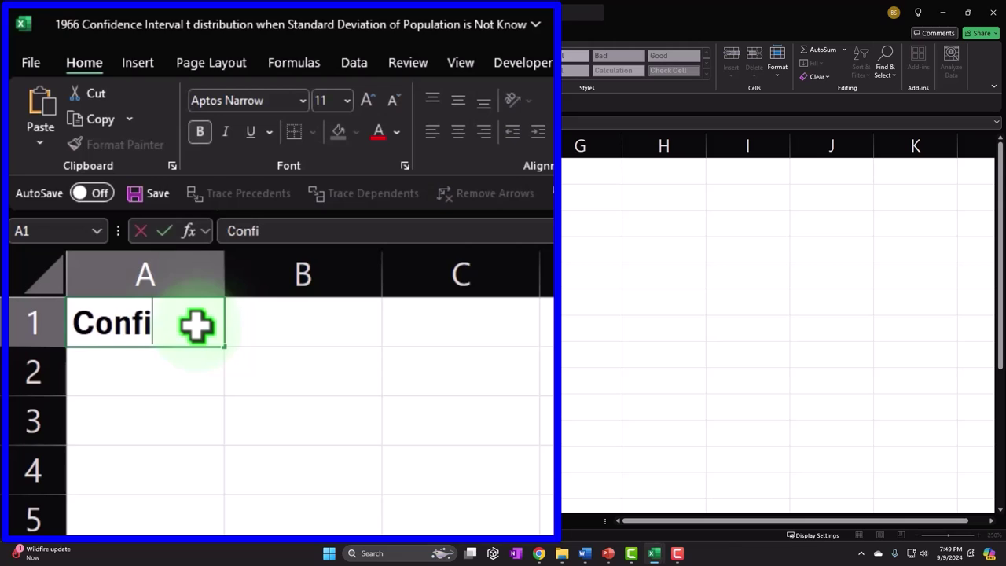
text(dence Intervals)
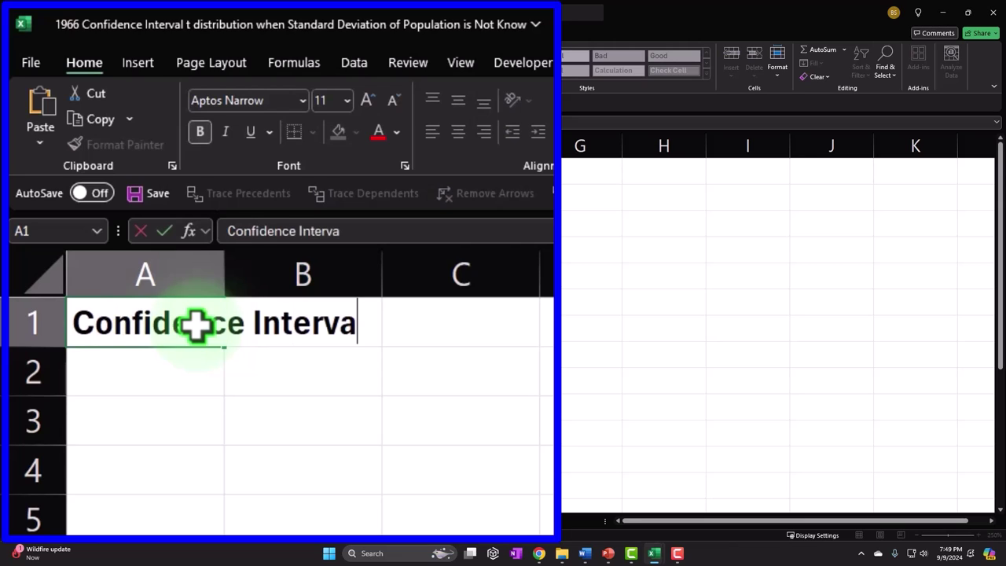
key(Return)
text(t distributions)
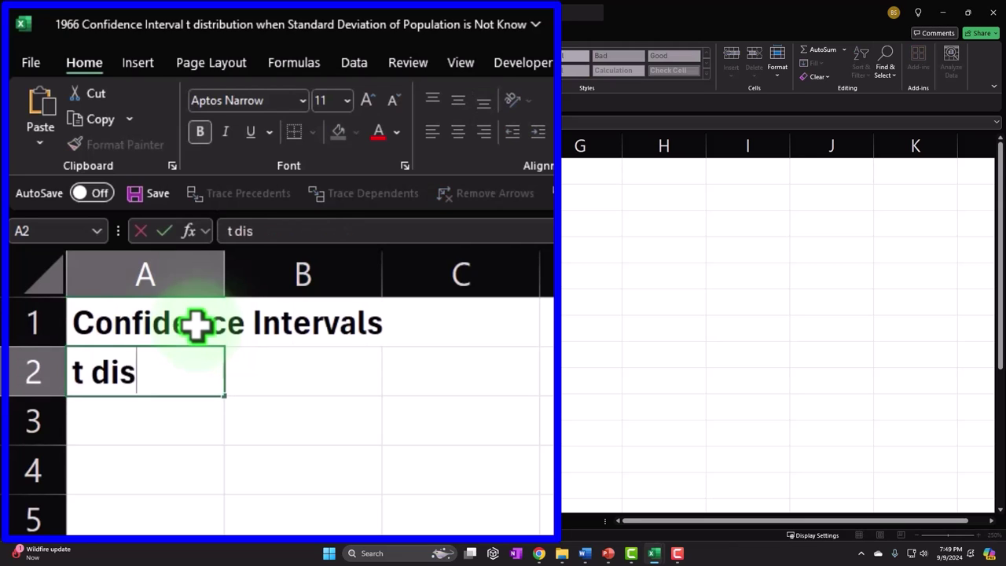
key(Return)
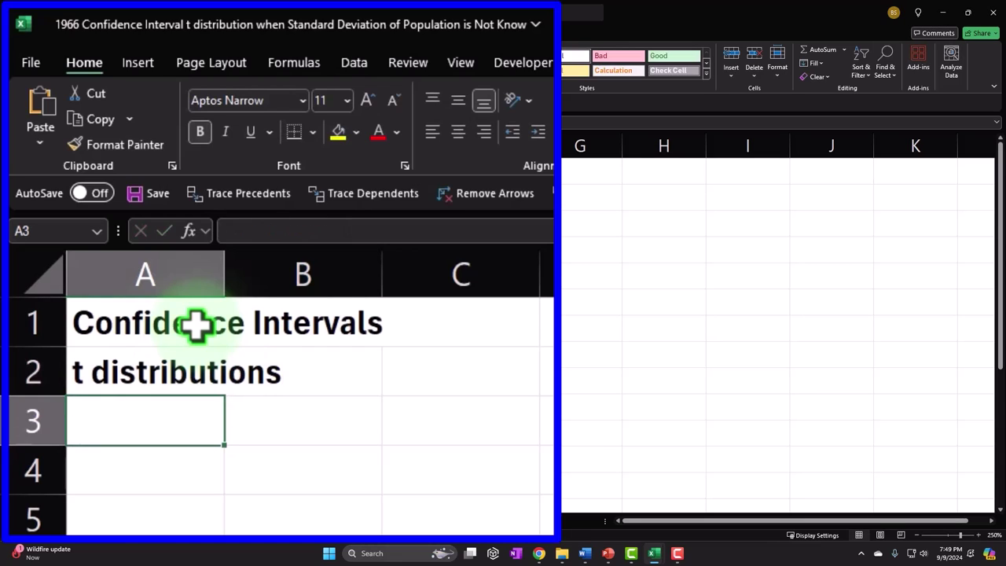
text(STDp)
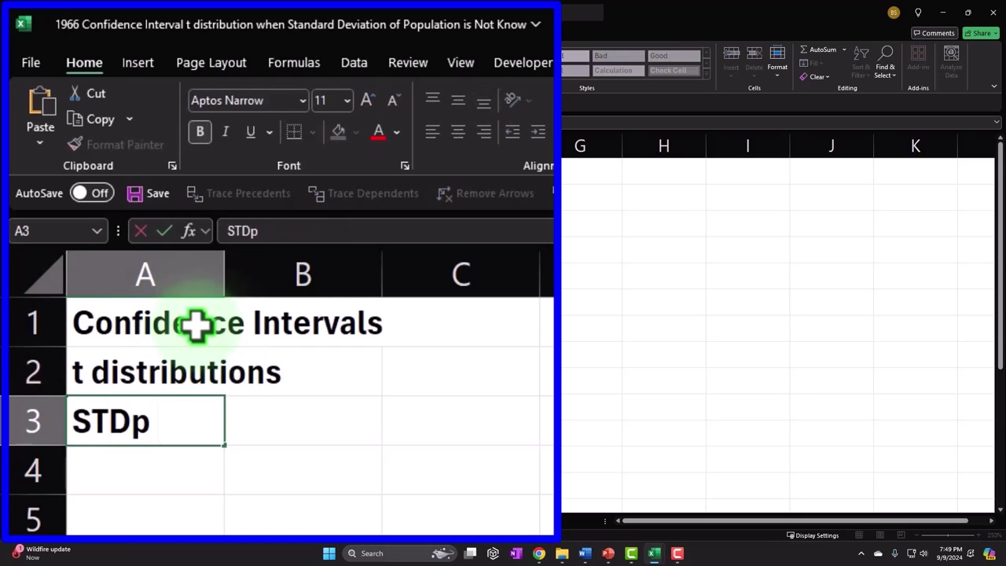
text( is known)
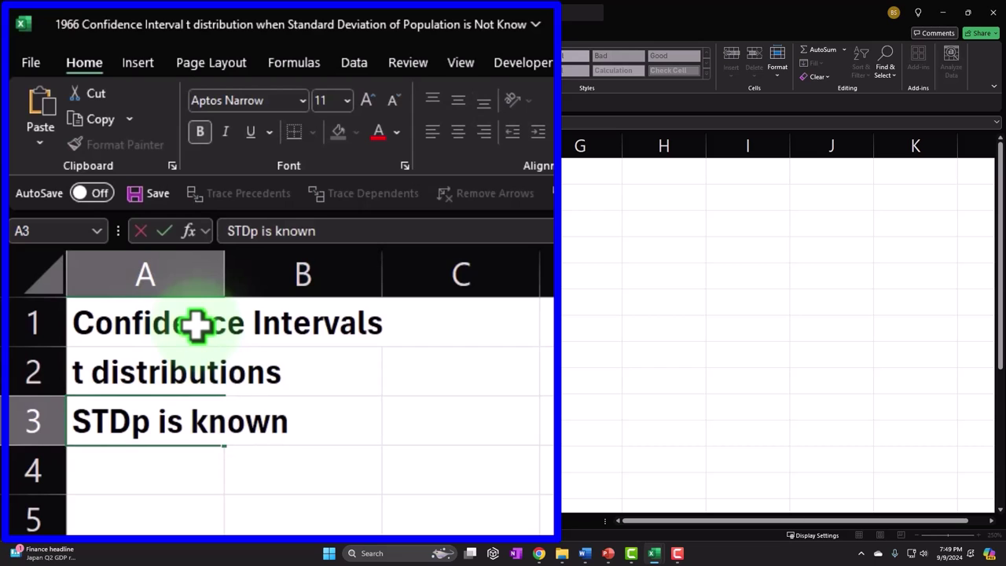
key(Return)
click(324, 435)
drag(225, 271, 391, 270)
Step: Give the headings in cells A1:A3 a black fill and white font colour
drag(338, 324, 345, 415)
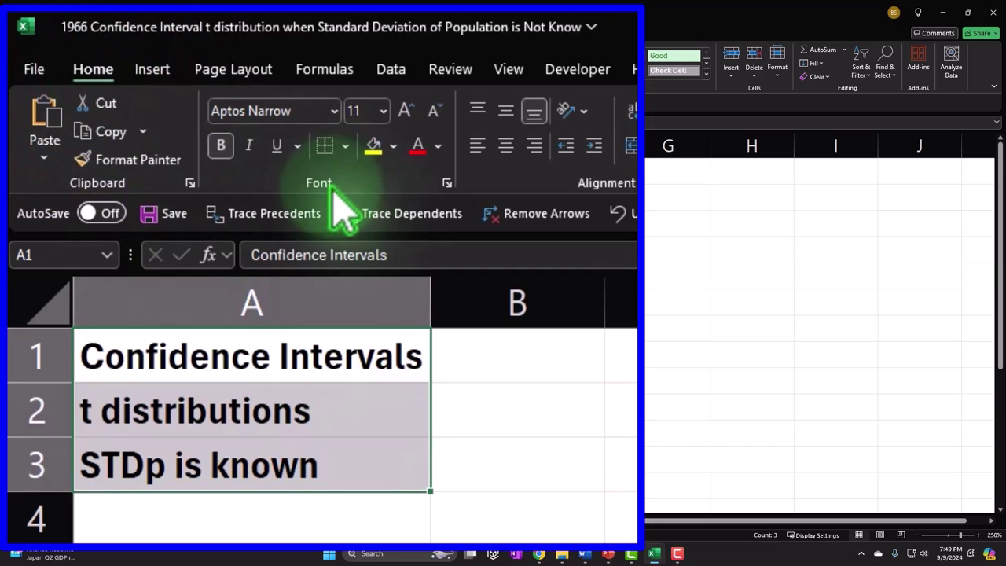
click(393, 147)
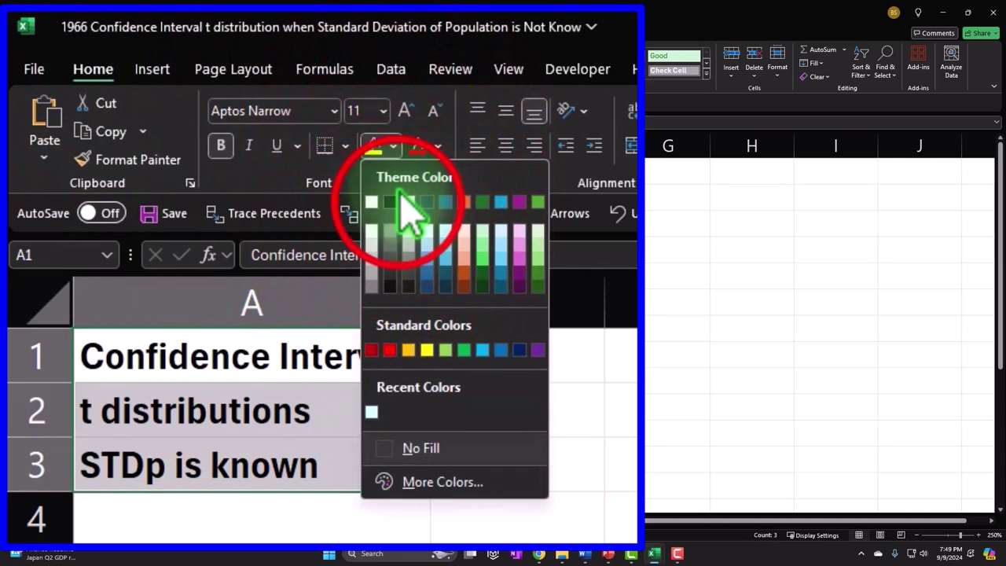
click(390, 203)
click(438, 146)
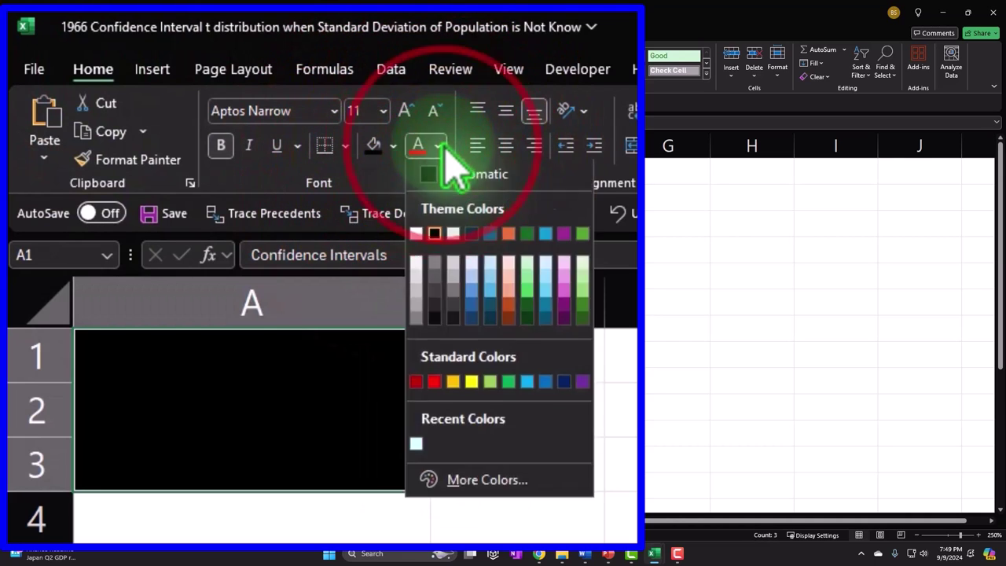
click(416, 232)
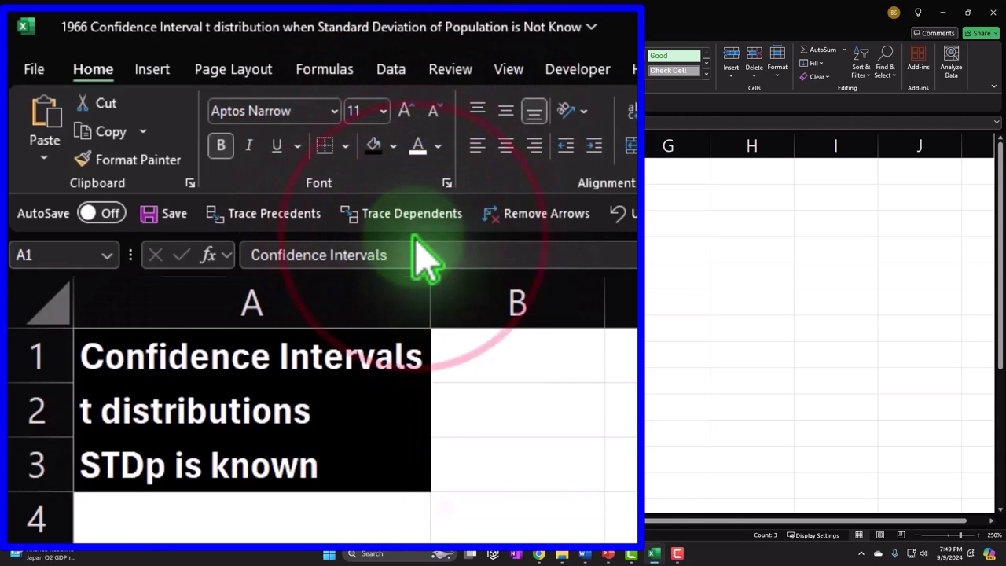
Step: Enter "Rating of a movie 1-10" in cell A5 and widen column A to fit it
click(298, 552)
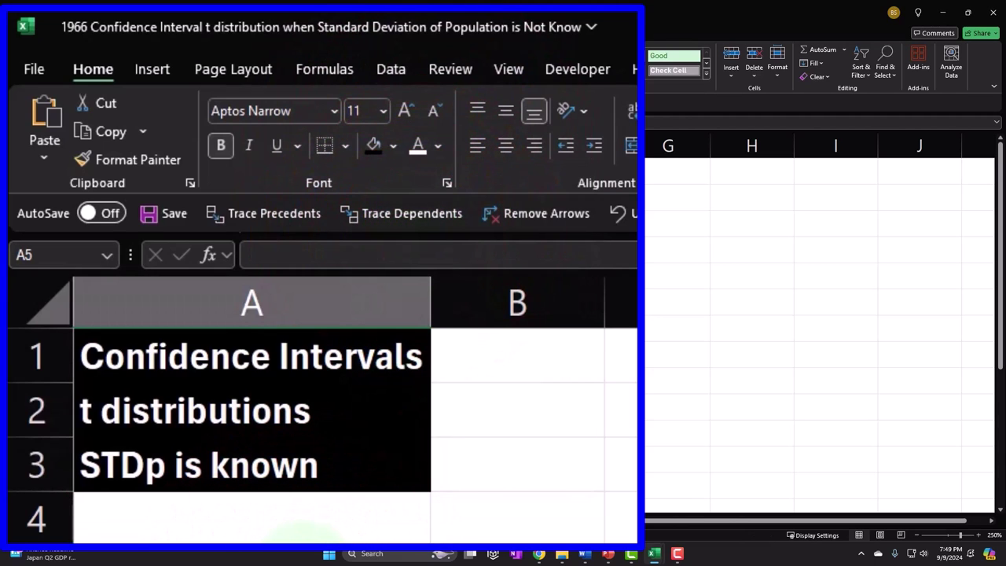
text(Rating)
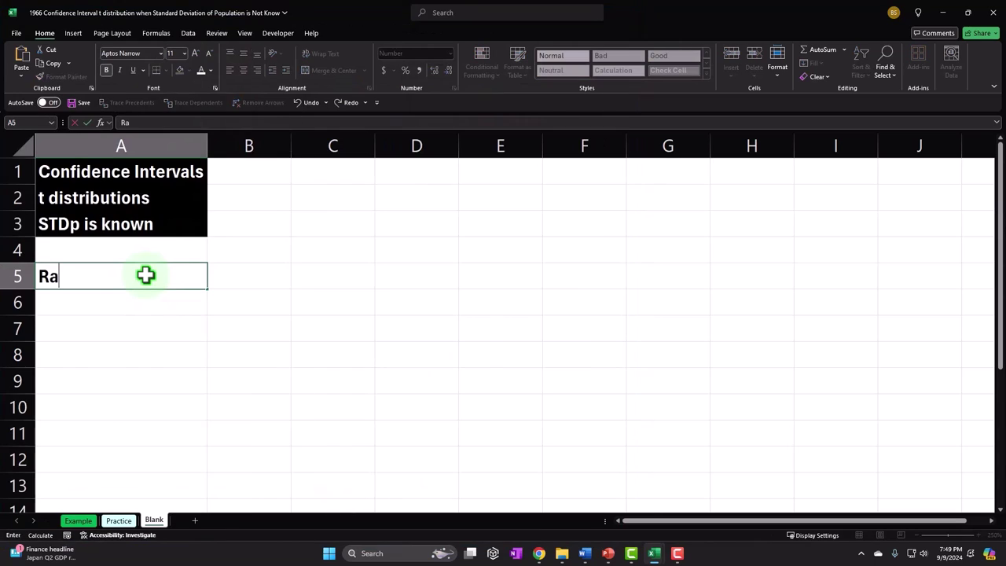
text( of a)
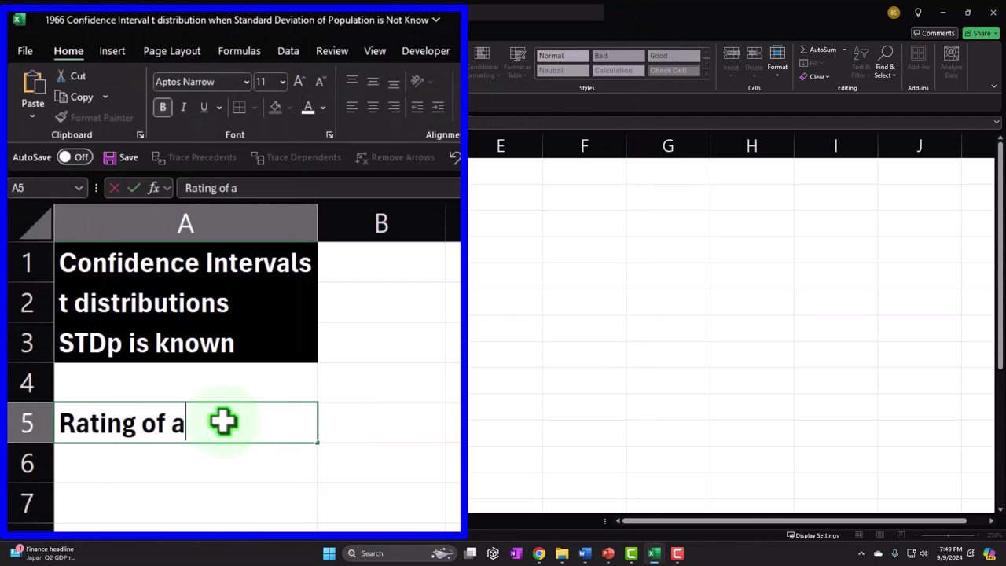
text( movie )
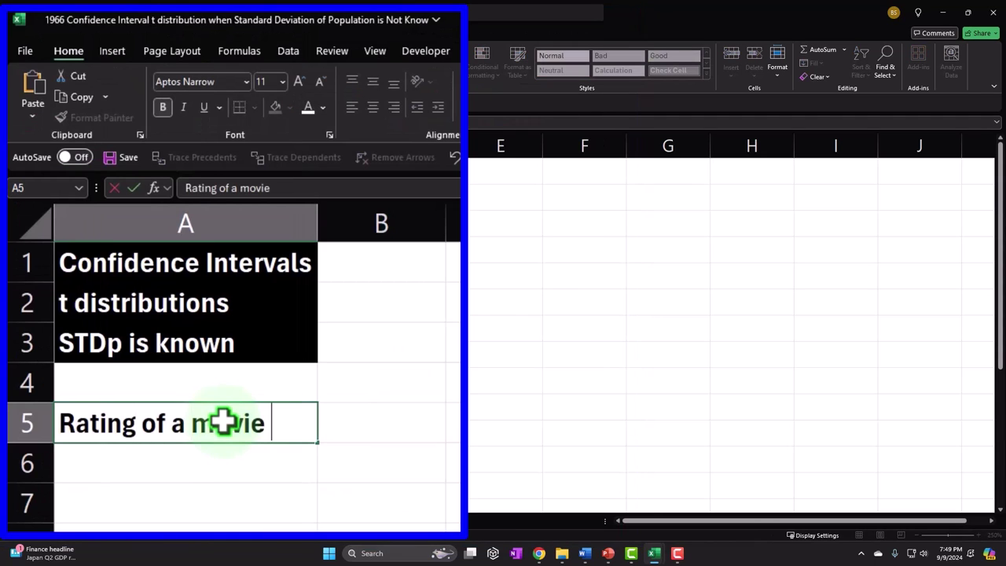
text(1-10)
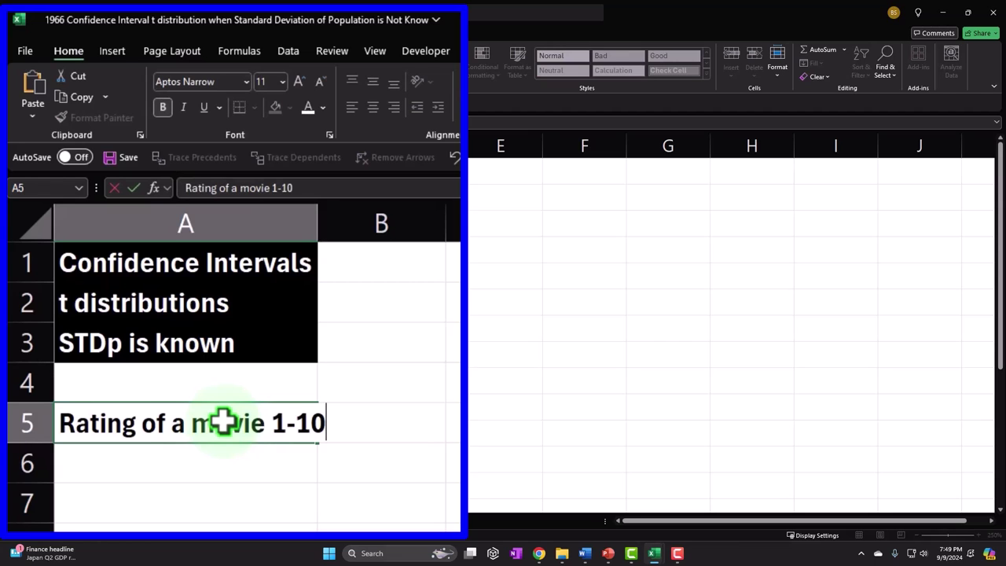
key(Return)
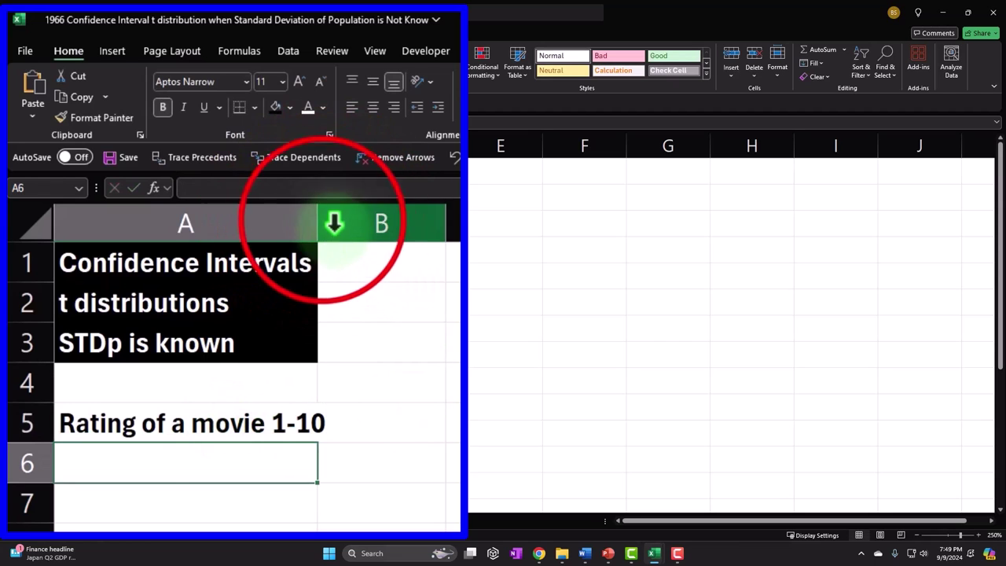
drag(322, 217, 330, 220)
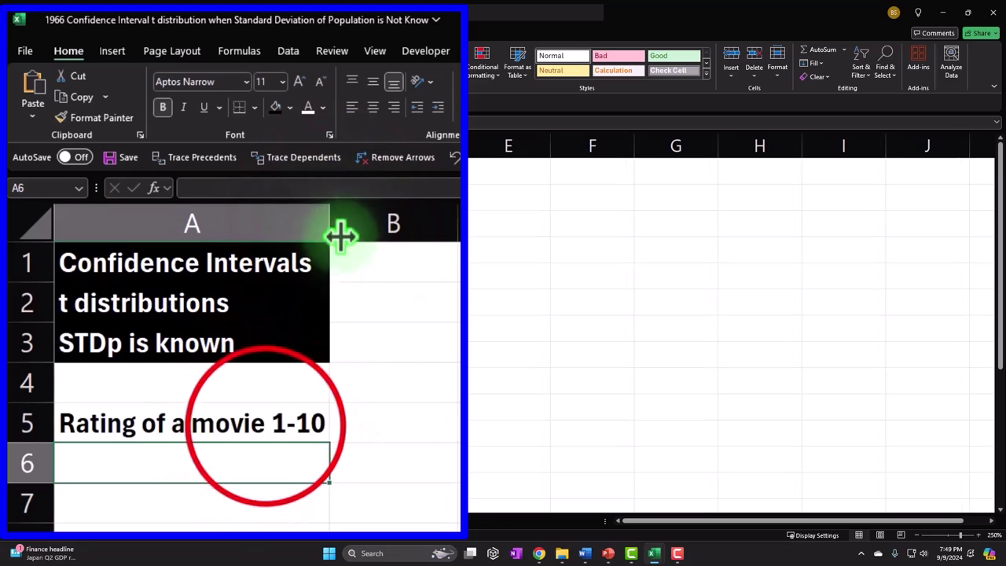
Step: Give the movie rating label in cell A5 an orange fill
click(265, 425)
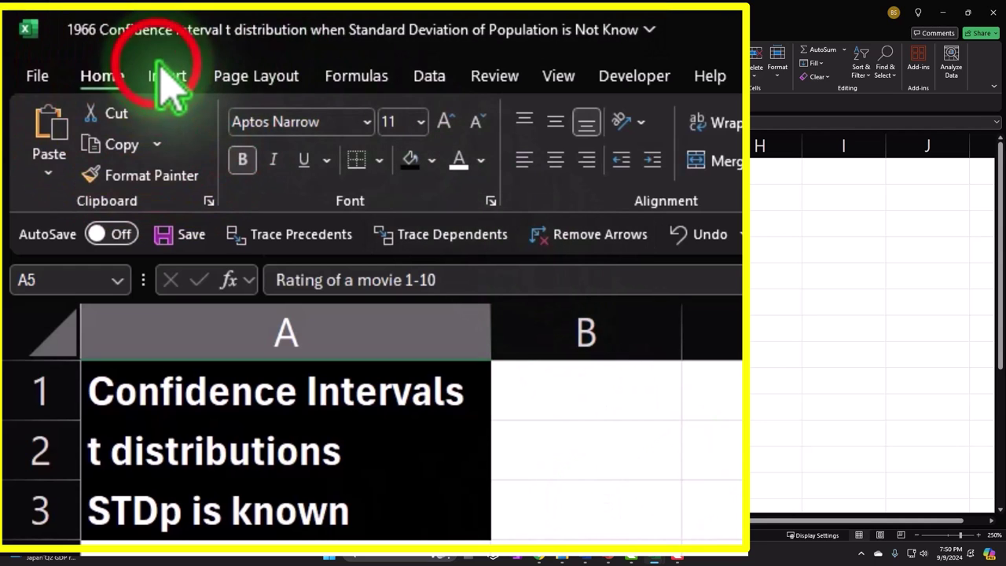
click(166, 76)
click(108, 79)
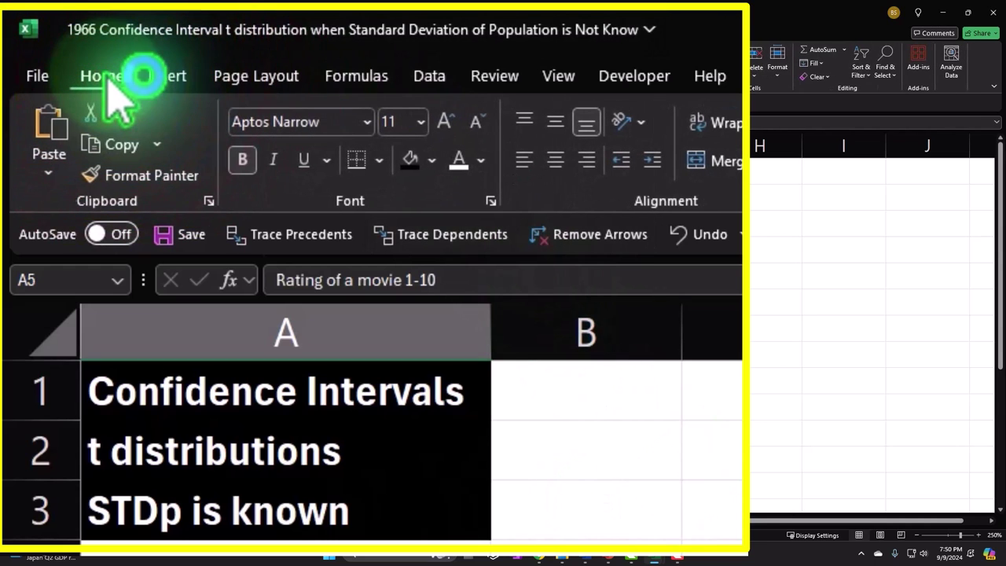
click(431, 160)
click(448, 383)
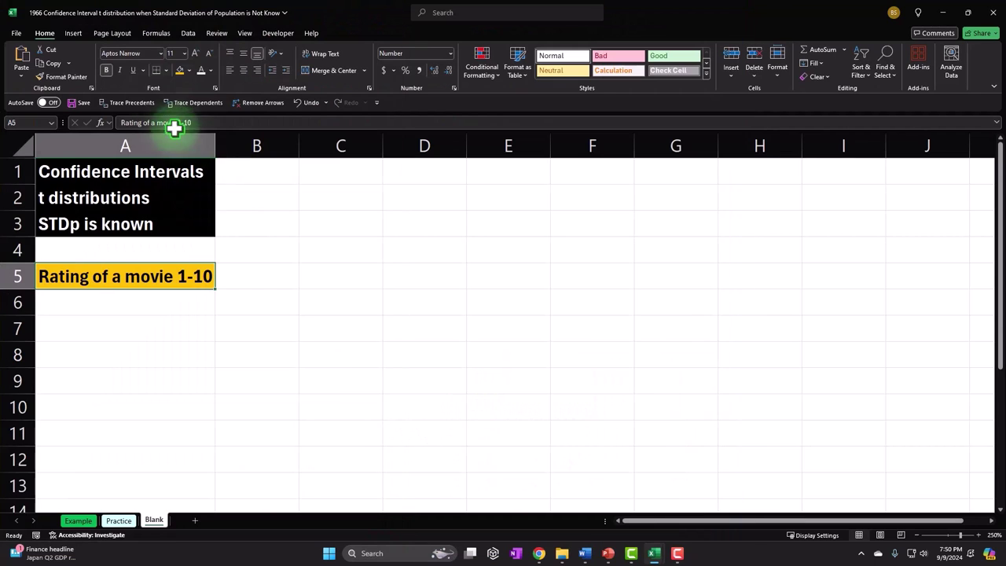
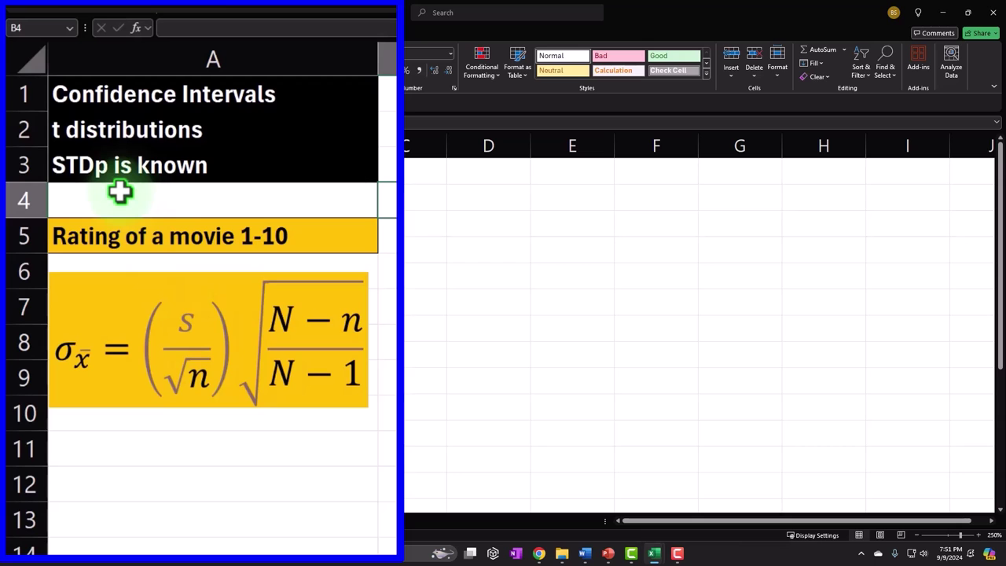
Step: Enter the heading "t-distribution" in cell A11, below the standard error formula picture
click(189, 330)
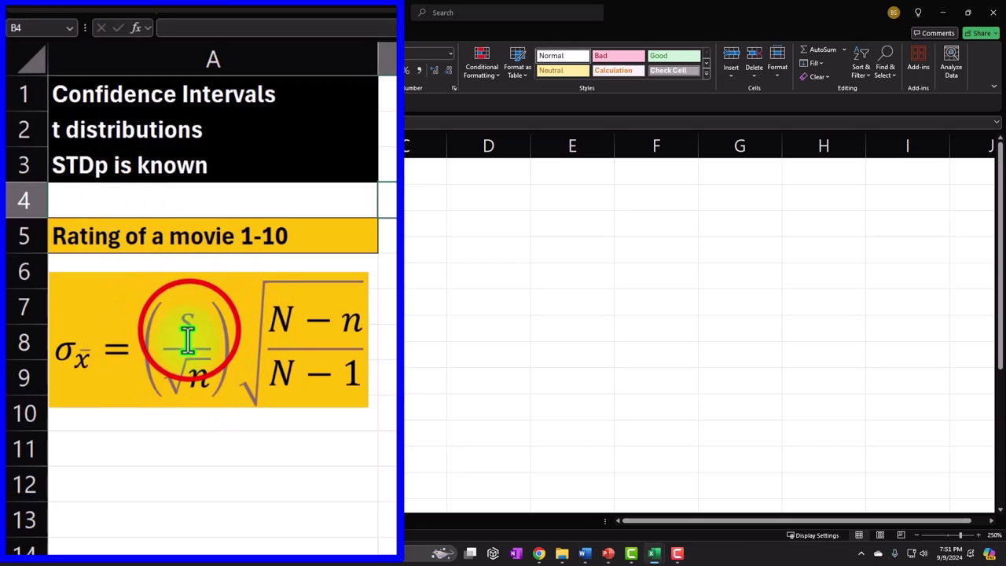
click(119, 444)
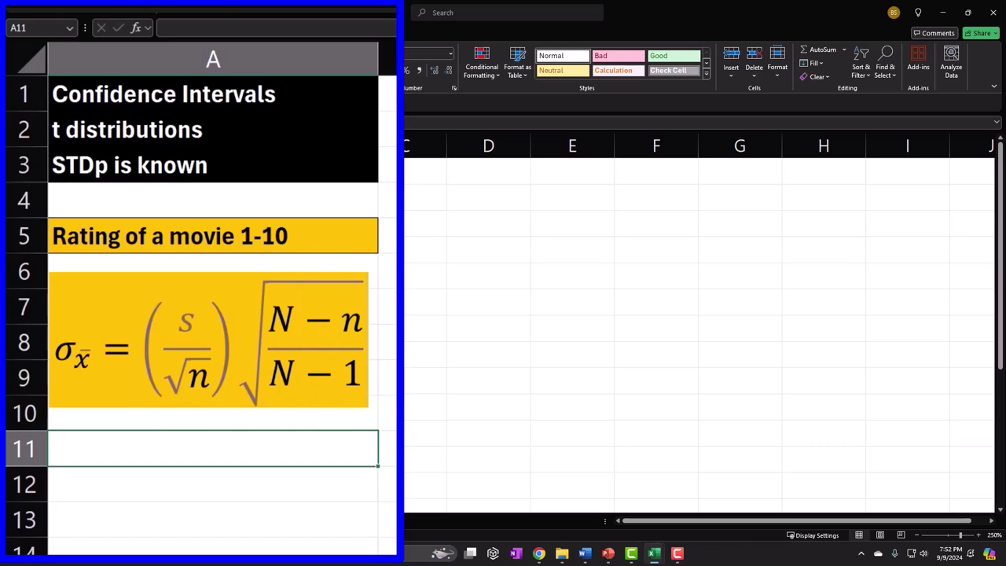
text(T-)
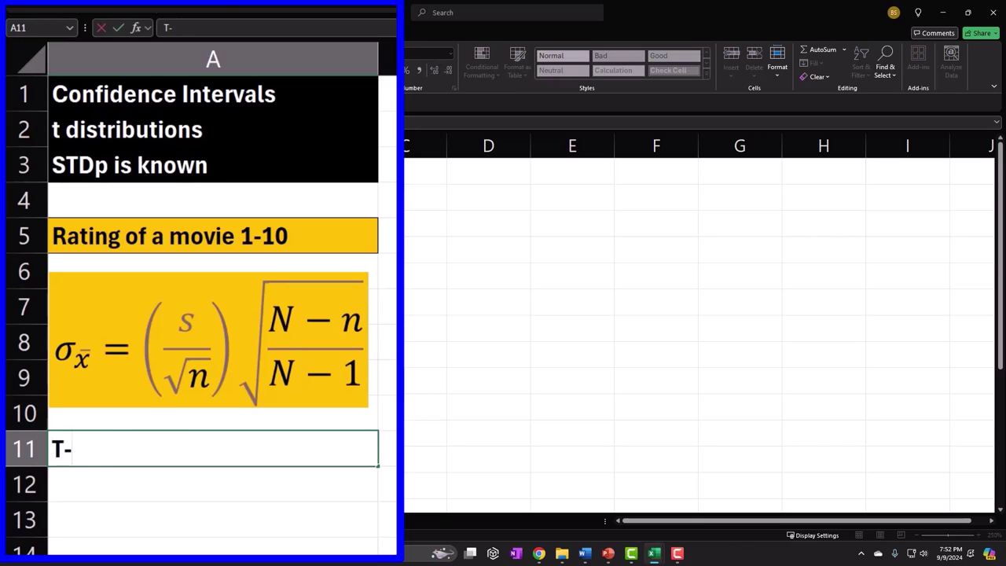
key(BackSpace)
key(BackSpace)
text(t-distributi)
key(BackSpace)
key(BackSpace)
key(BackSpace)
key(BackSpace)
text(butio)
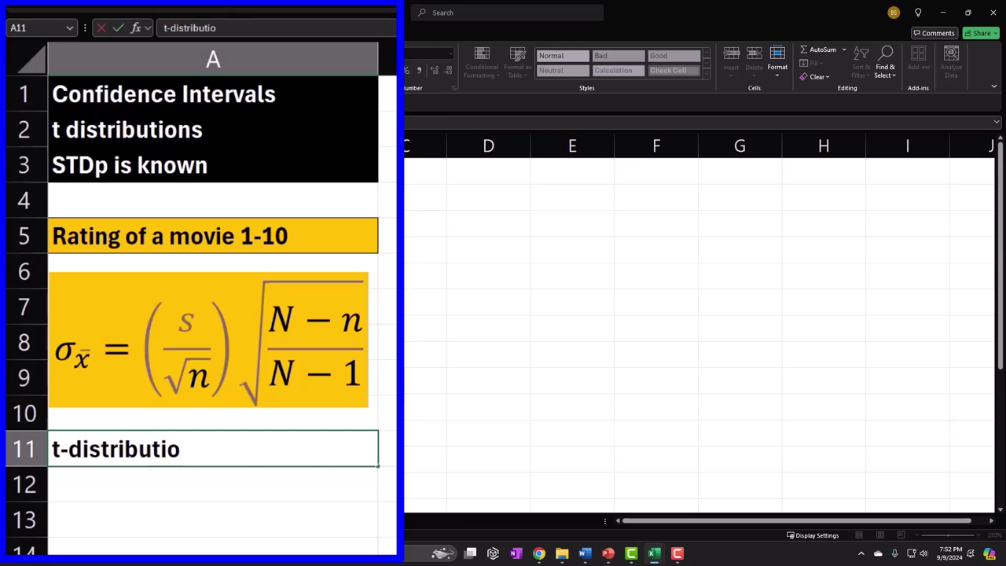
text(n)
key(Return)
Step: Enter "Used if data is normal shape" and "or n is larg and STDp not known" in A12 and A13, and widen column A to fit
text(Used if)
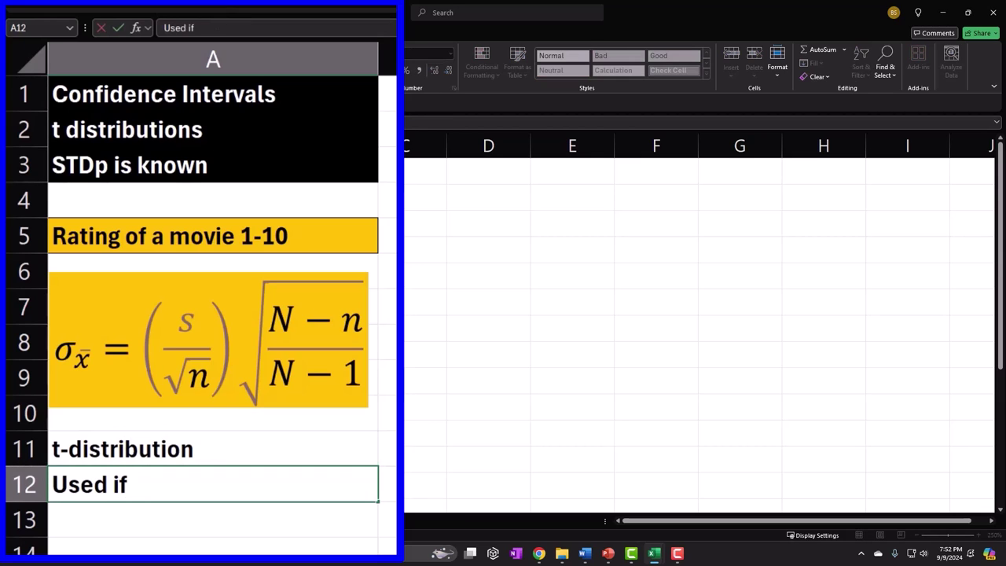
text( data is normal shape)
key(Return)
text(or n is larg and STDp not known)
key(Return)
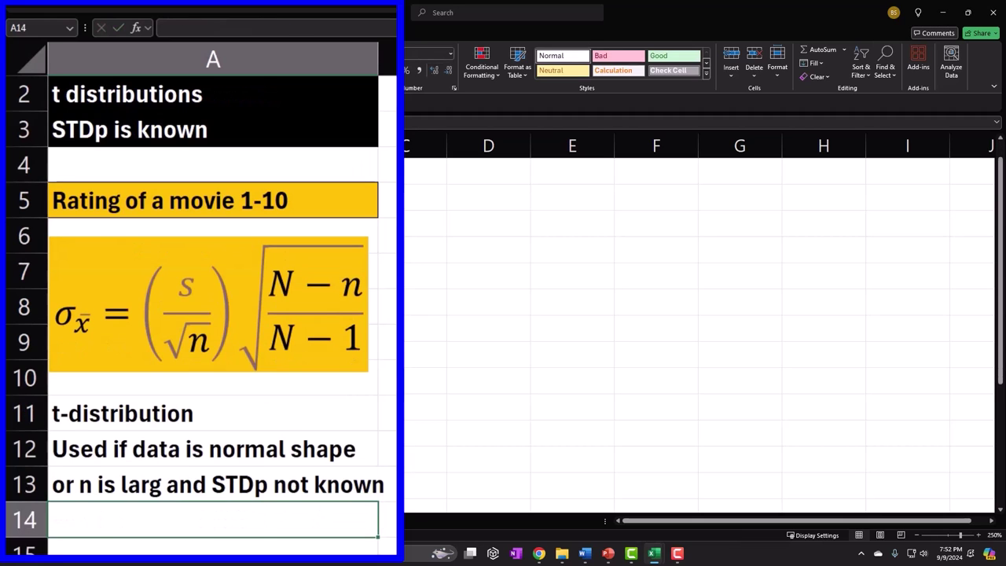
scroll(226, 462, up, 1)
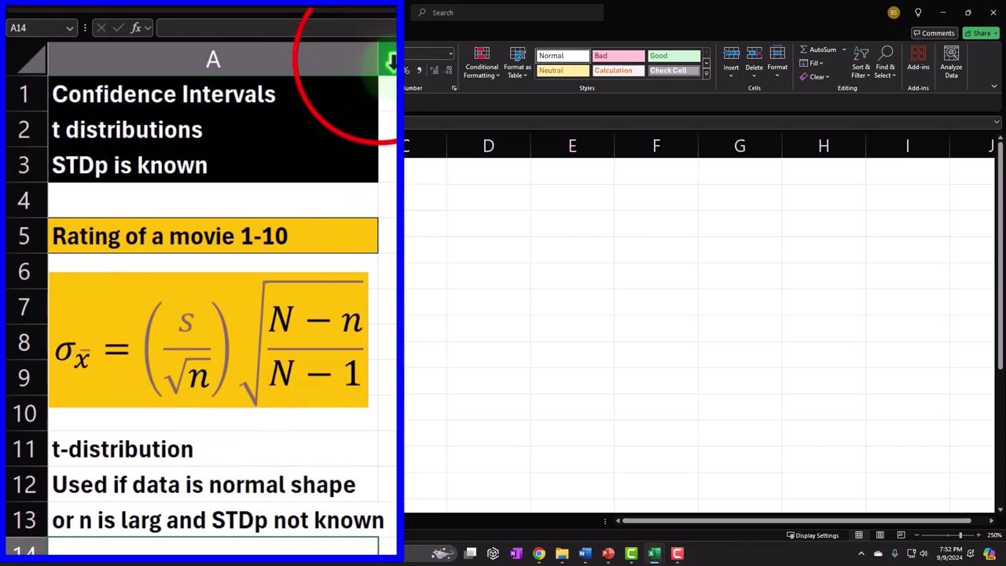
drag(378, 55, 390, 59)
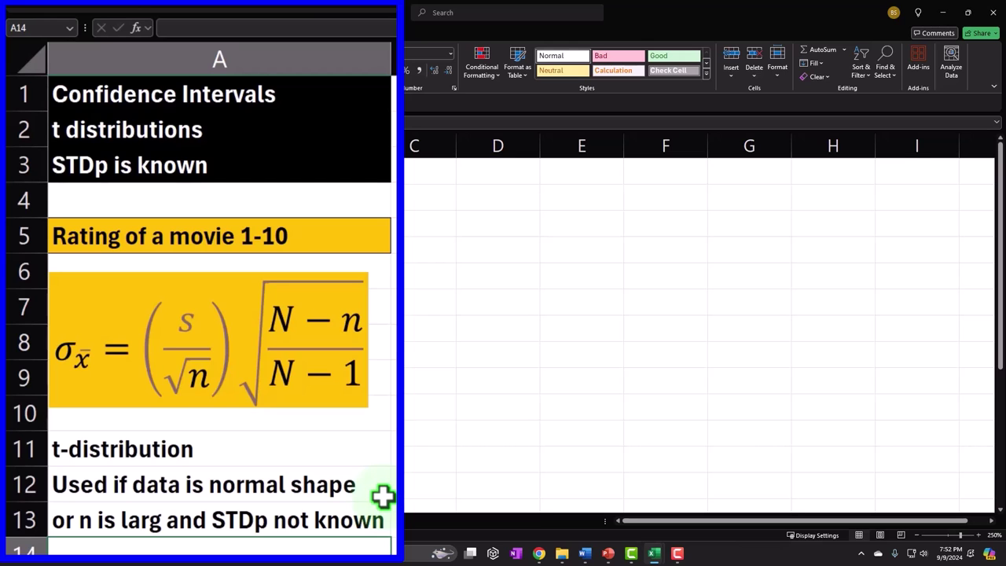
Step: Give the "t-distribution" heading in cell A11 a black fill and white font colour
click(294, 455)
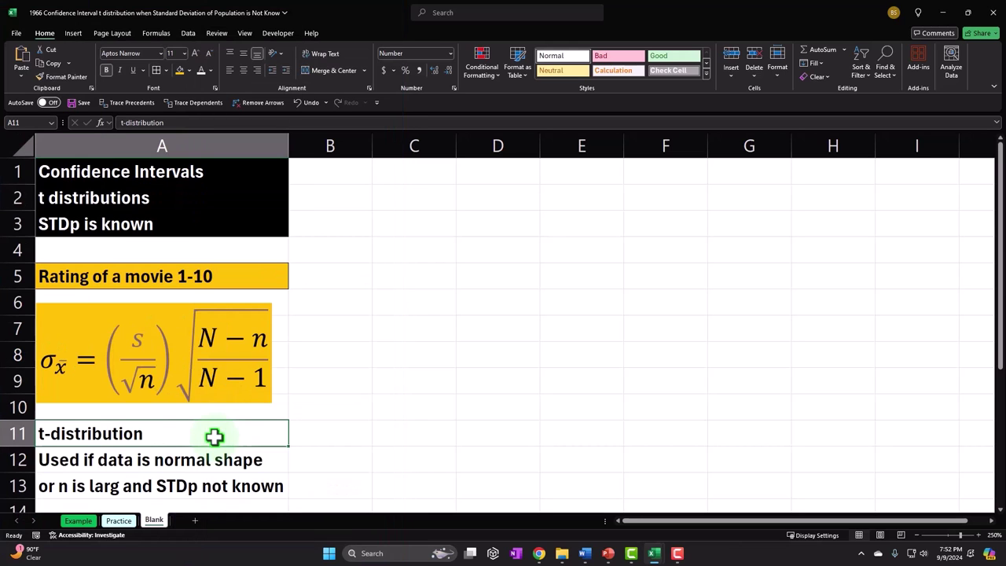
click(190, 71)
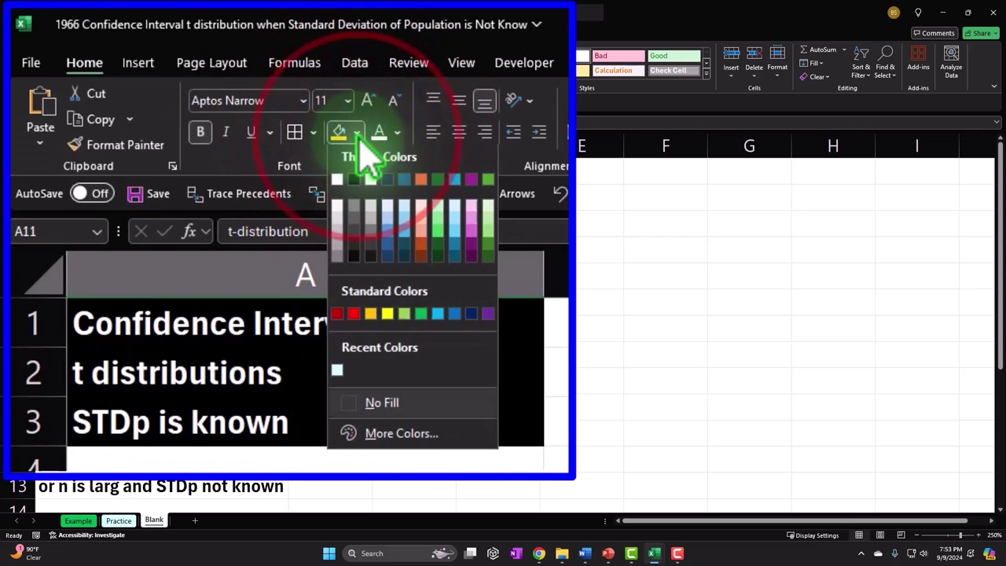
click(351, 180)
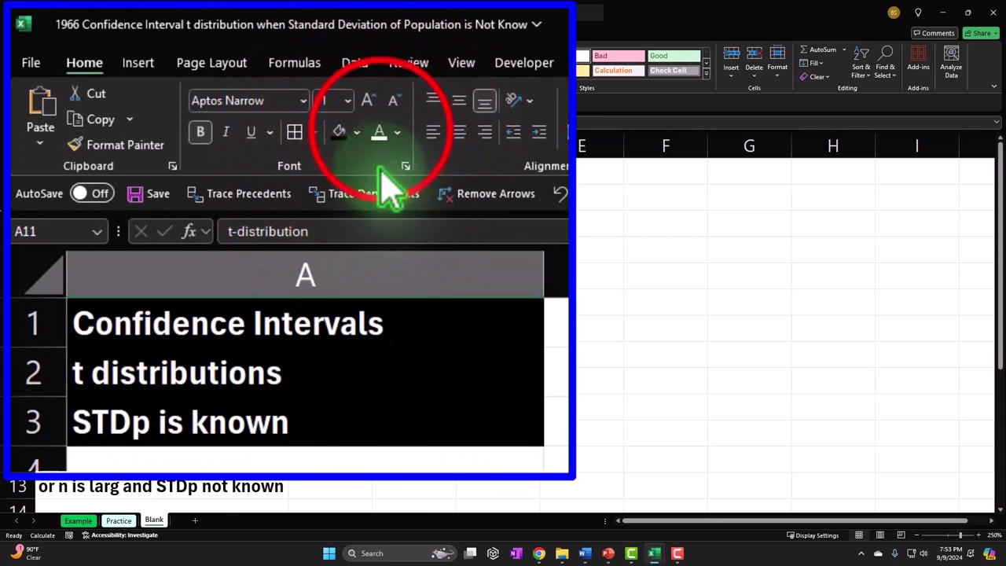
Step: Give the two usage notes in cells A12:A13 an orange fill
click(168, 486)
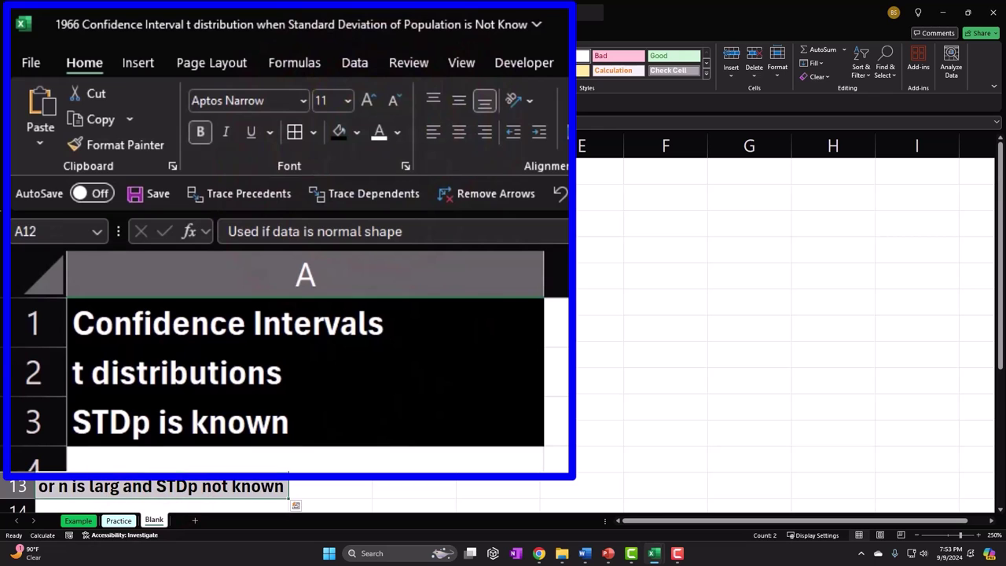
click(359, 132)
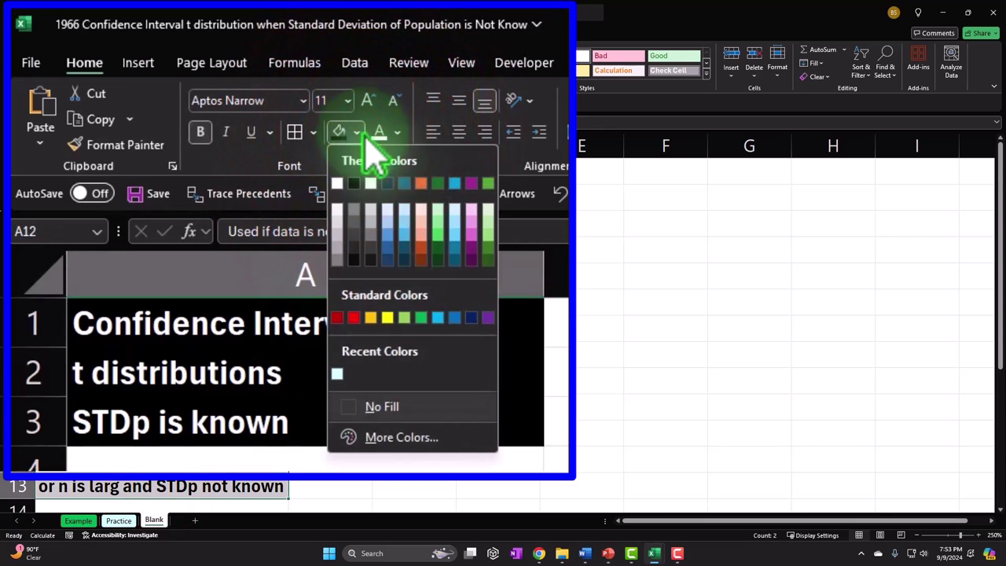
click(387, 317)
click(498, 301)
Step: Narrow column B to a thin spacer and enter "Mean input" in cell C1
drag(369, 146, 296, 146)
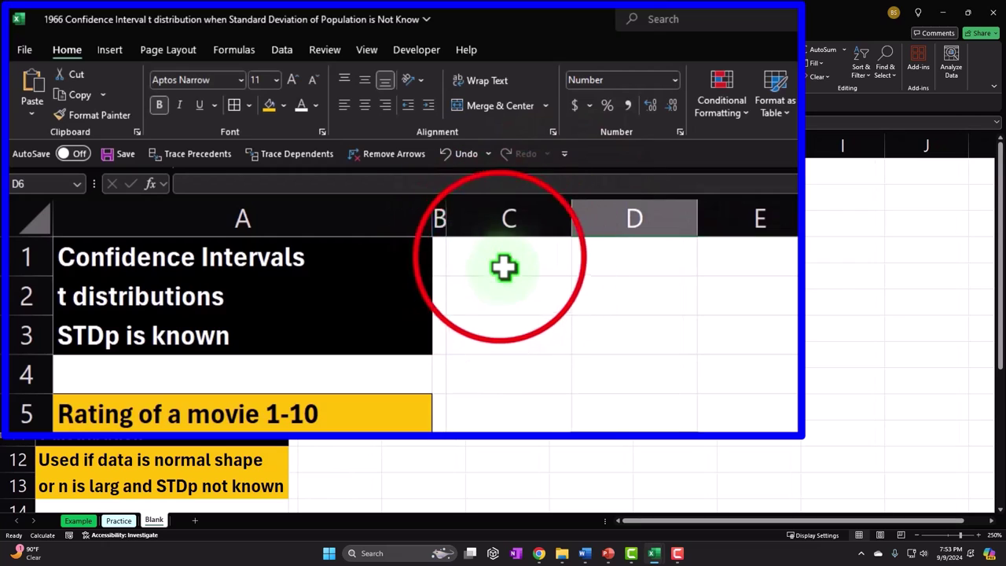
click(500, 255)
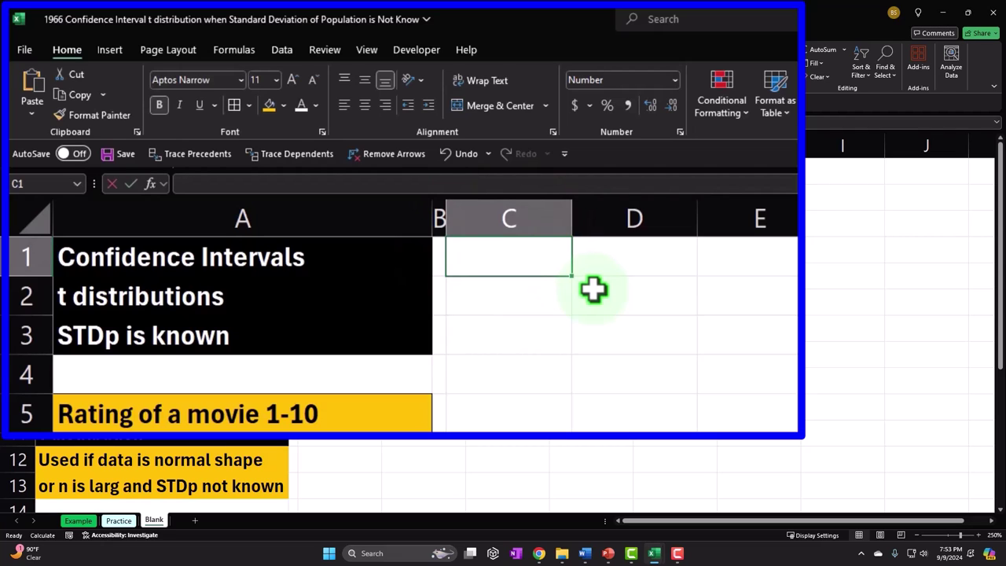
text(Mean input)
key(Return)
Step: Enter "STDp input" in cell C2 and widen column C to fit the two labels
text(ST)
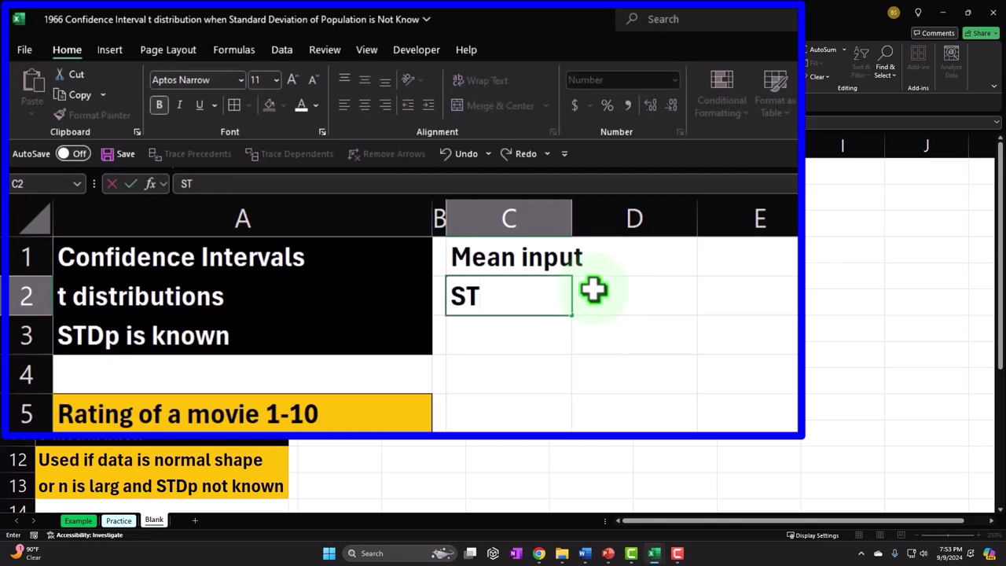
text(Dp i)
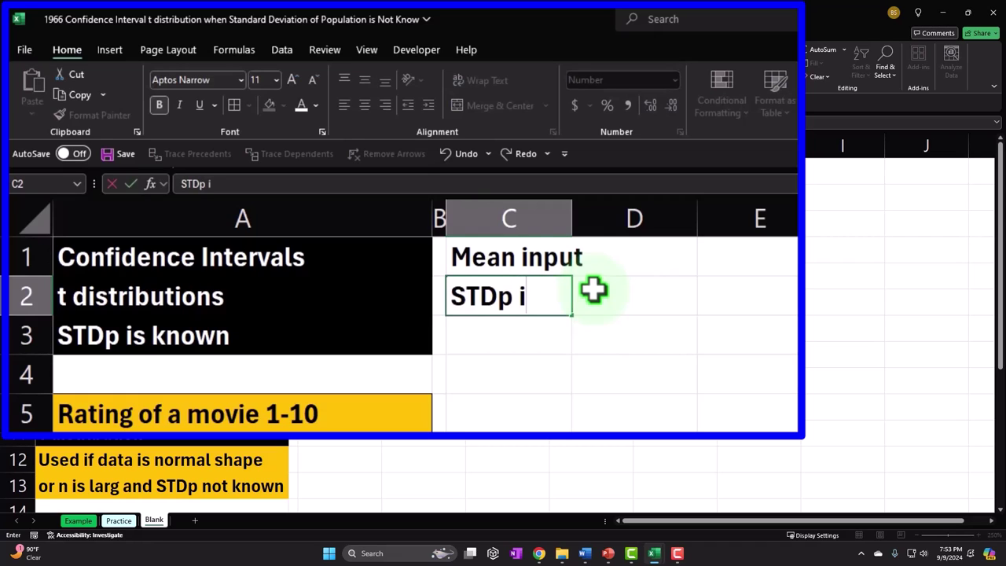
text(nput)
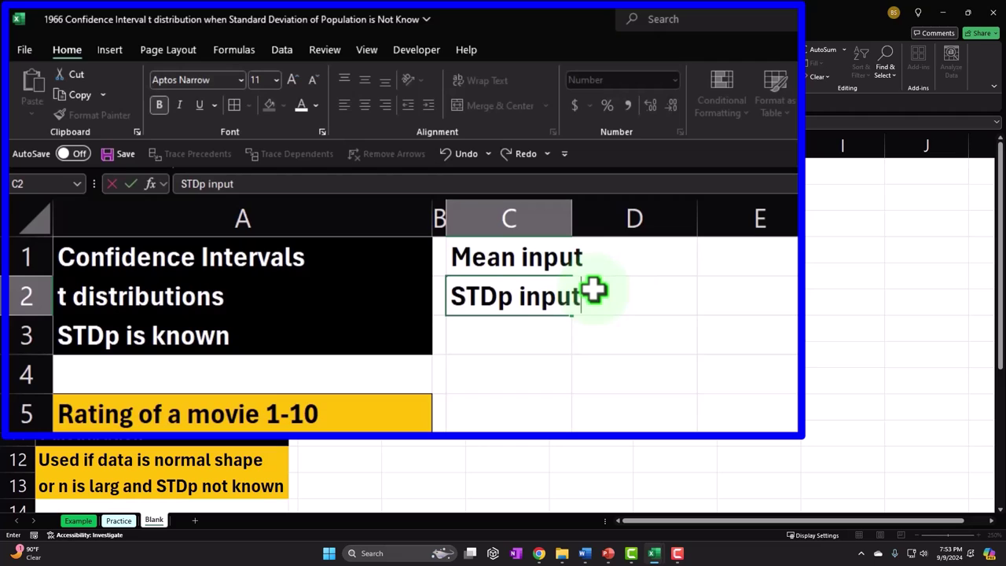
key(BackSpace)
key(BackSpace)
key(BackSpace)
key(BackSpace)
key(BackSpace)
text(p)
key(BackSpace)
text(input)
key(Return)
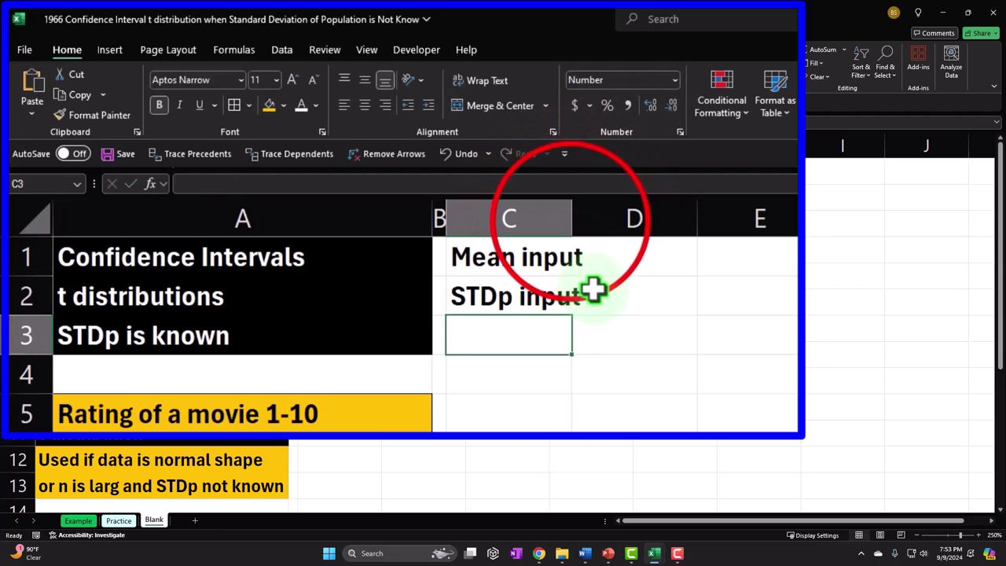
drag(572, 218, 592, 218)
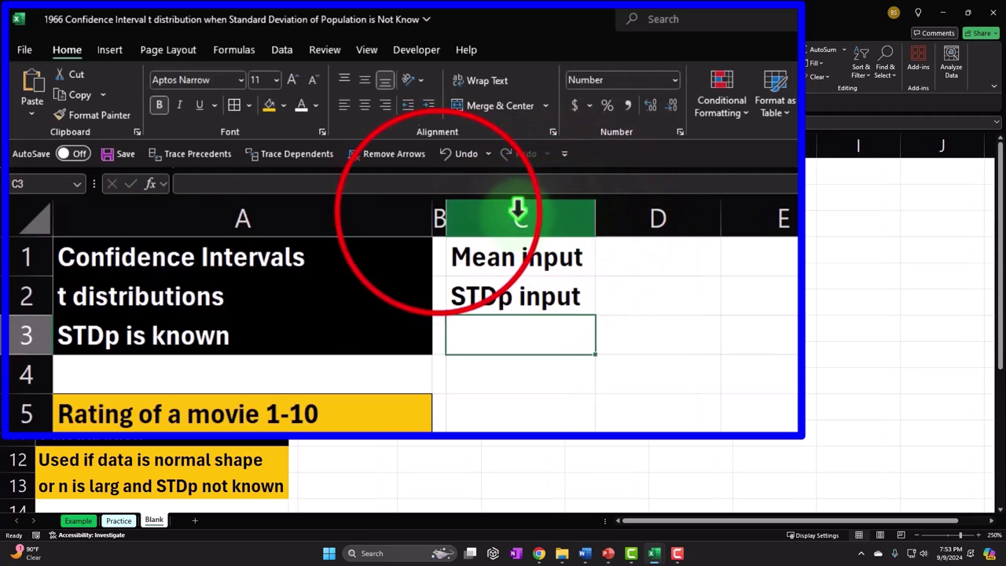
Step: Try to copy column B's narrow width to column D with Format Painter
click(441, 209)
drag(441, 208, 374, 192)
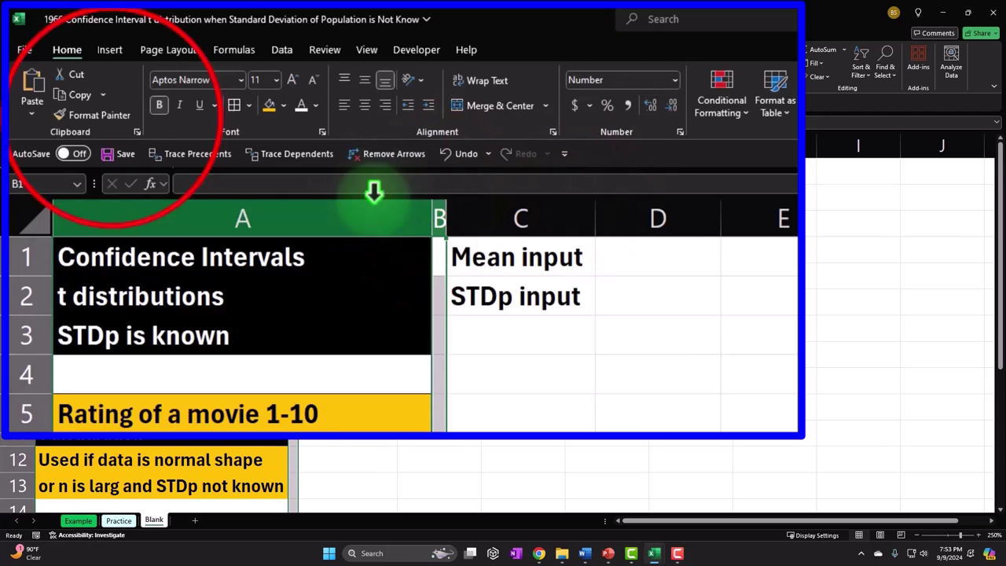
click(95, 115)
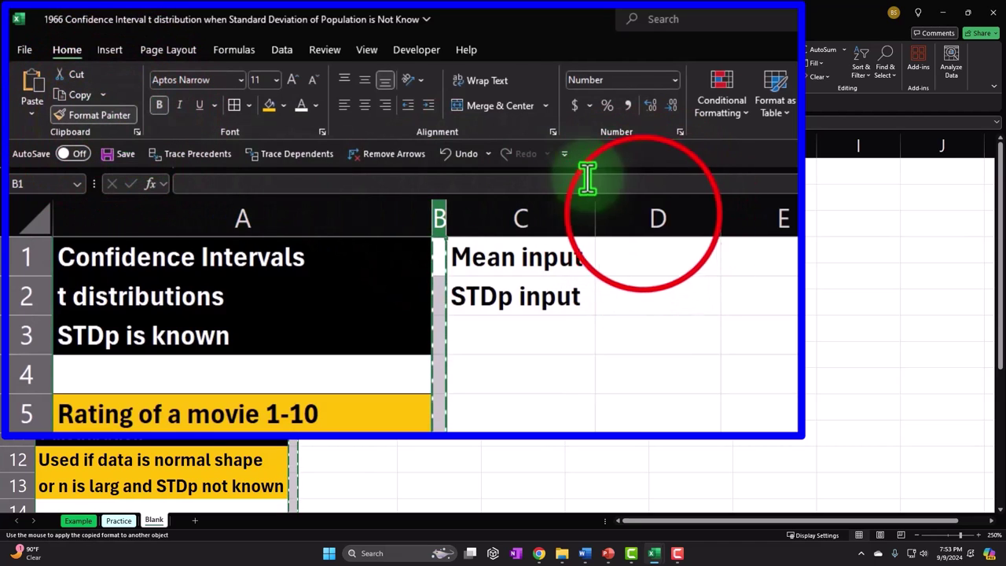
click(643, 214)
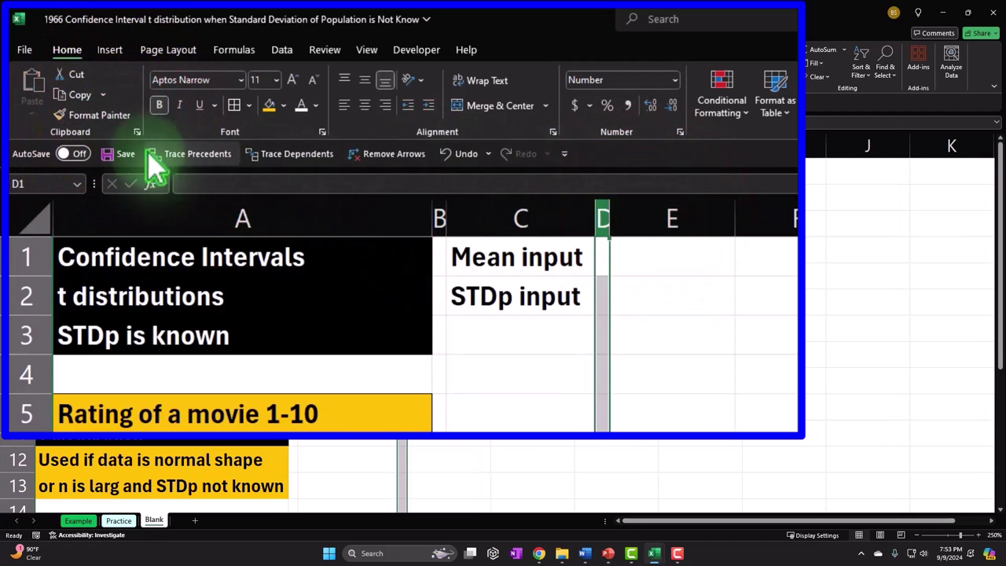
click(463, 155)
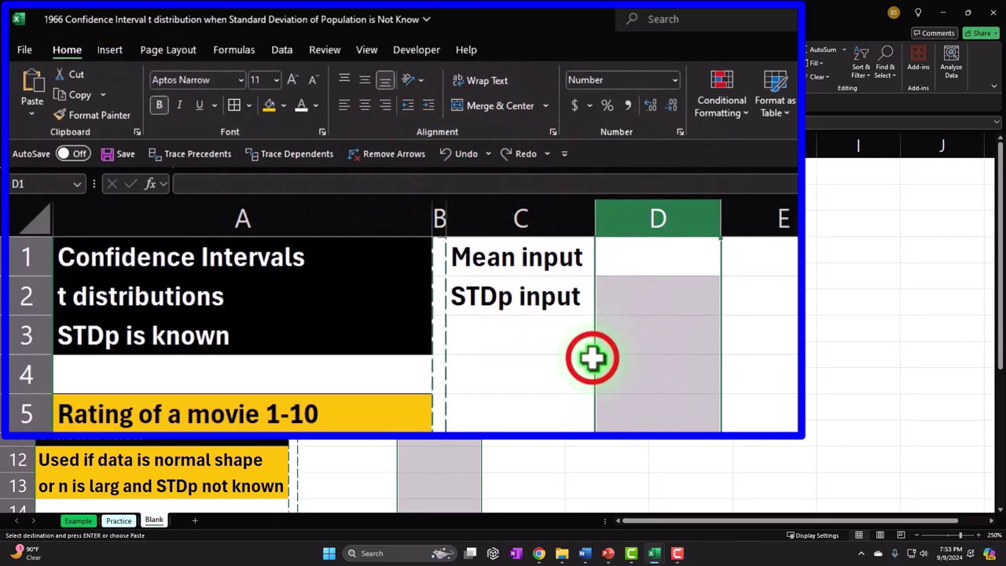
Step: Enter 3 as the mean in D1 and 2.5 as the STDp in D2, showing one decimal place in D2
click(592, 358)
click(653, 263)
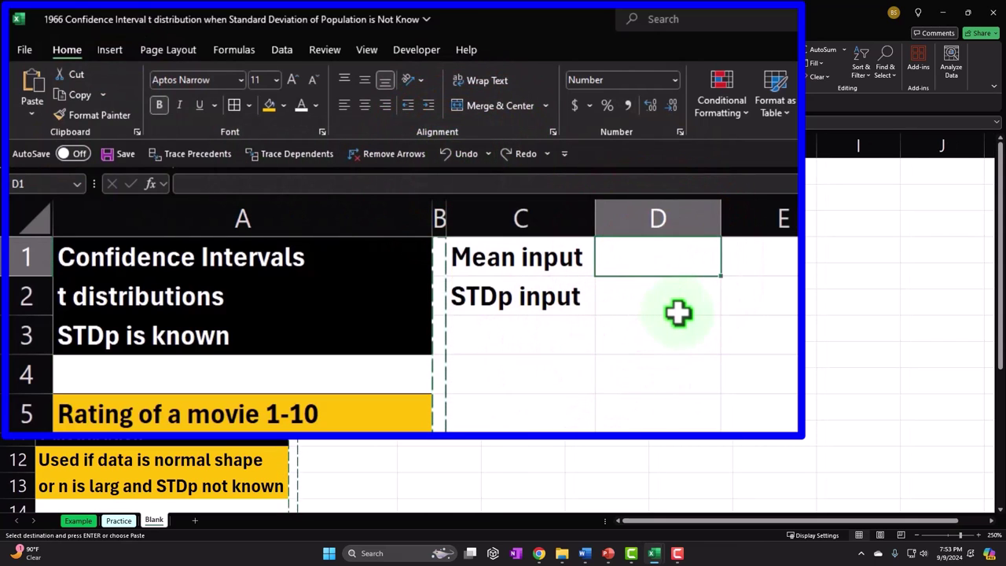
text(3)
key(Return)
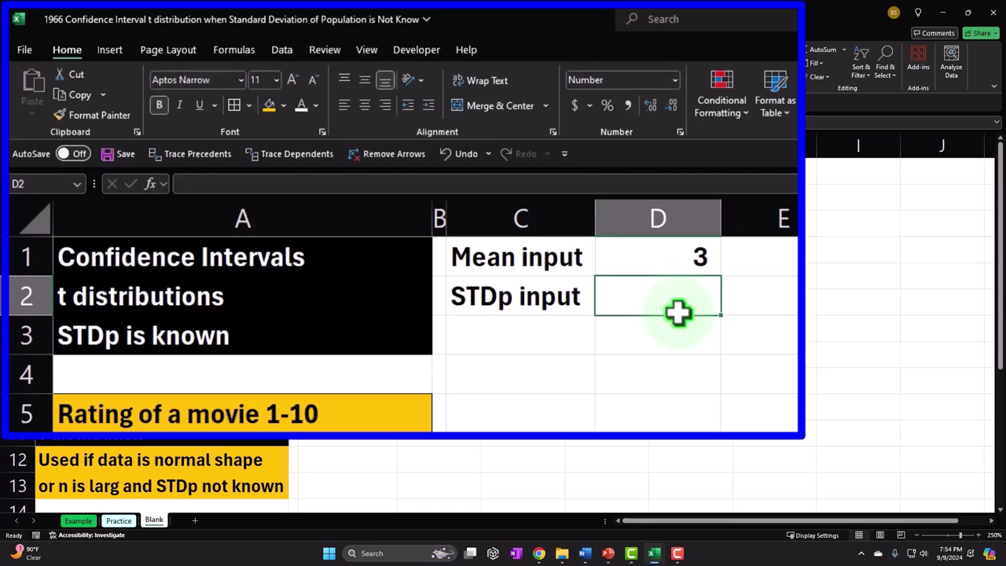
text(2.5)
key(Return)
click(677, 312)
click(650, 106)
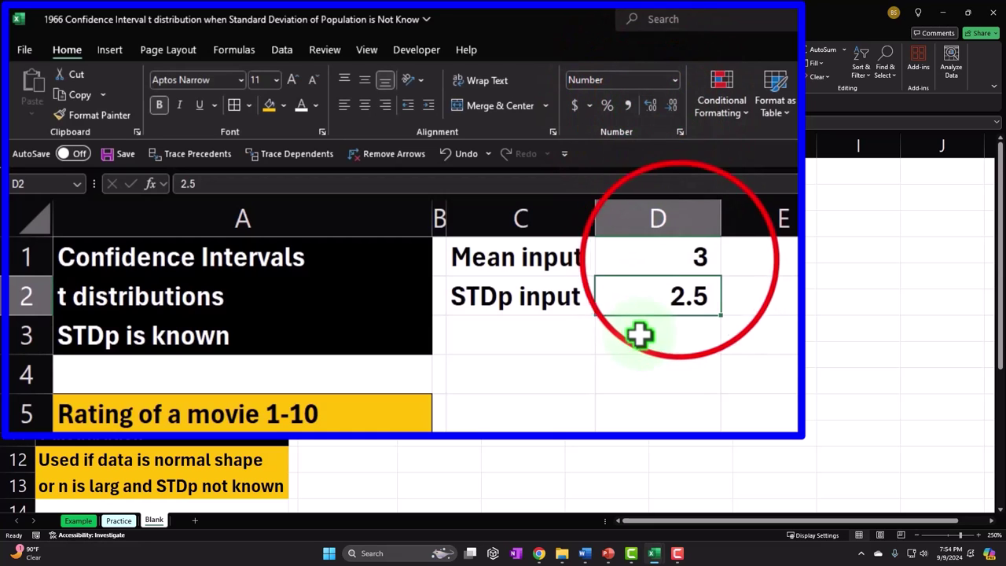
click(676, 261)
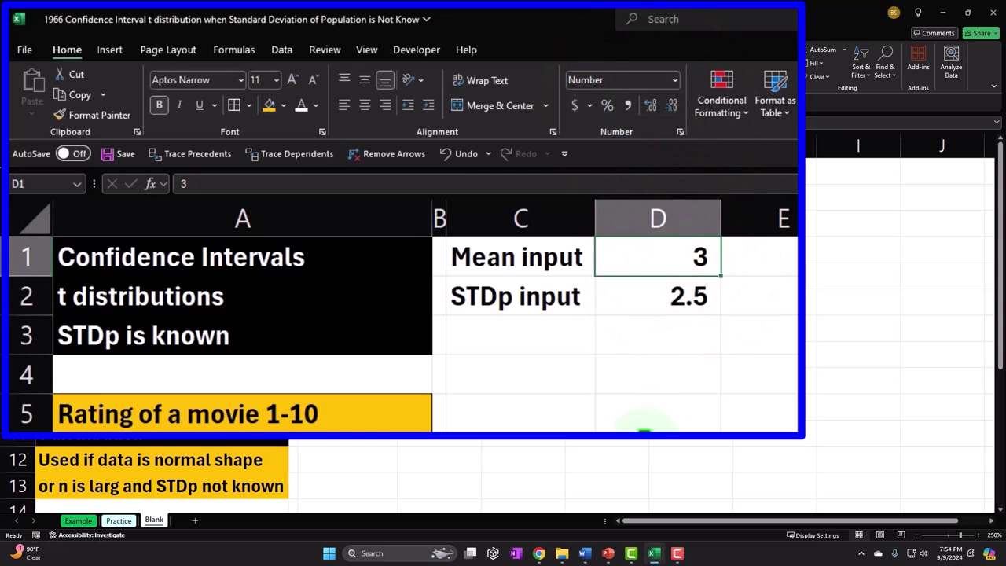
Step: Format the input block C1:D2 with red fill, white text and borders, and adjust column D's width to fit its values
drag(530, 254, 617, 291)
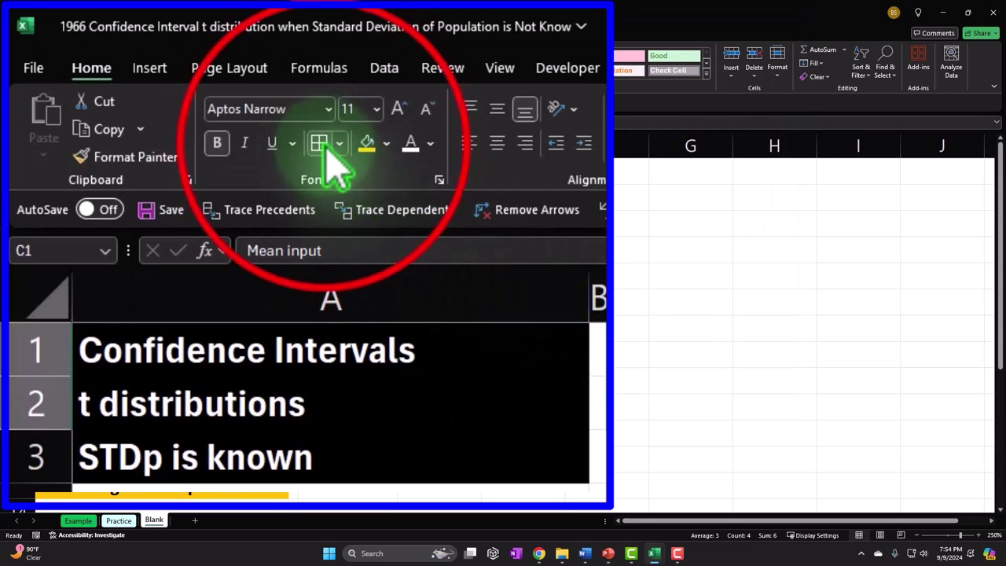
click(389, 145)
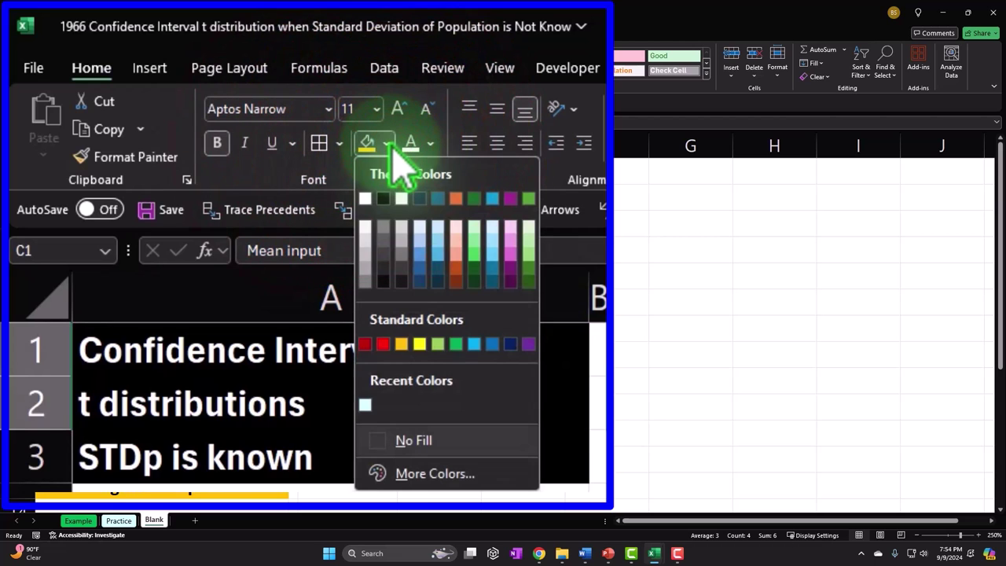
click(385, 346)
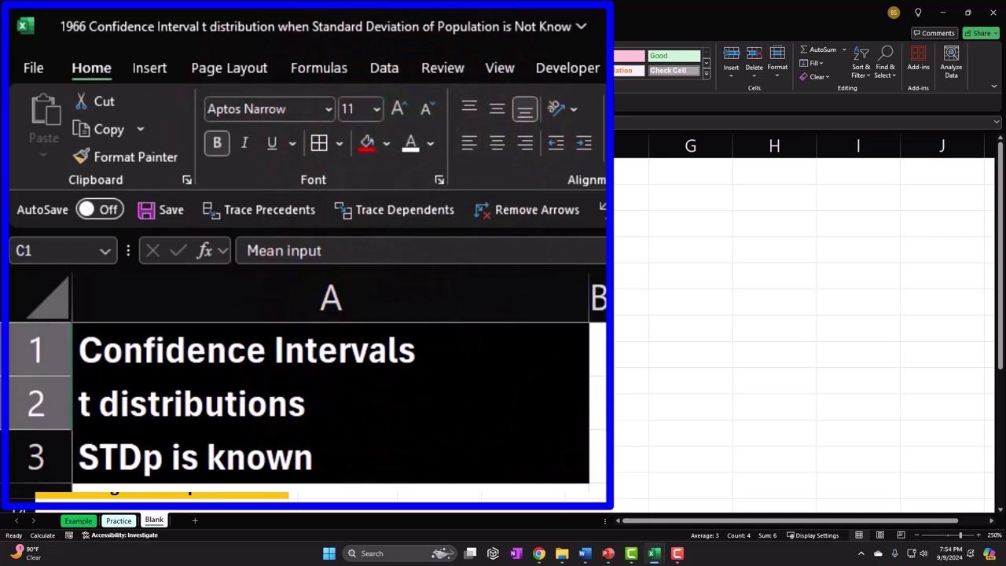
click(591, 431)
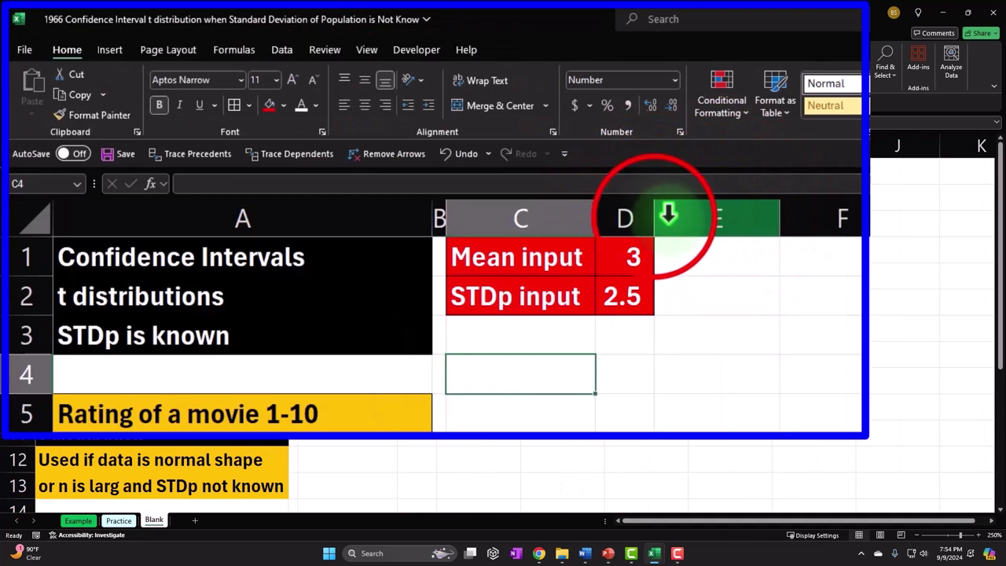
drag(654, 218, 669, 218)
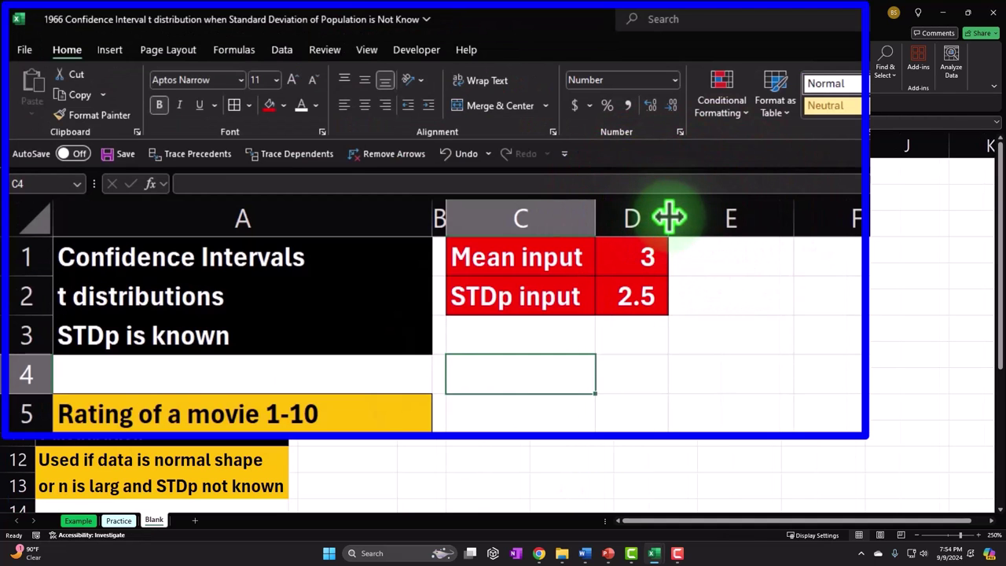
Step: Copy column B's narrow width to column E with Format Painter
click(437, 211)
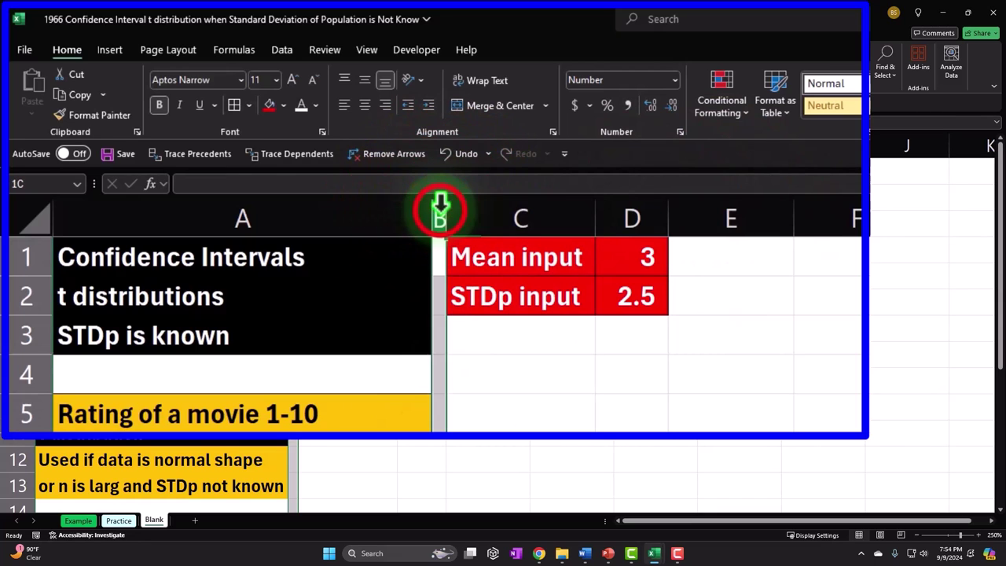
click(93, 115)
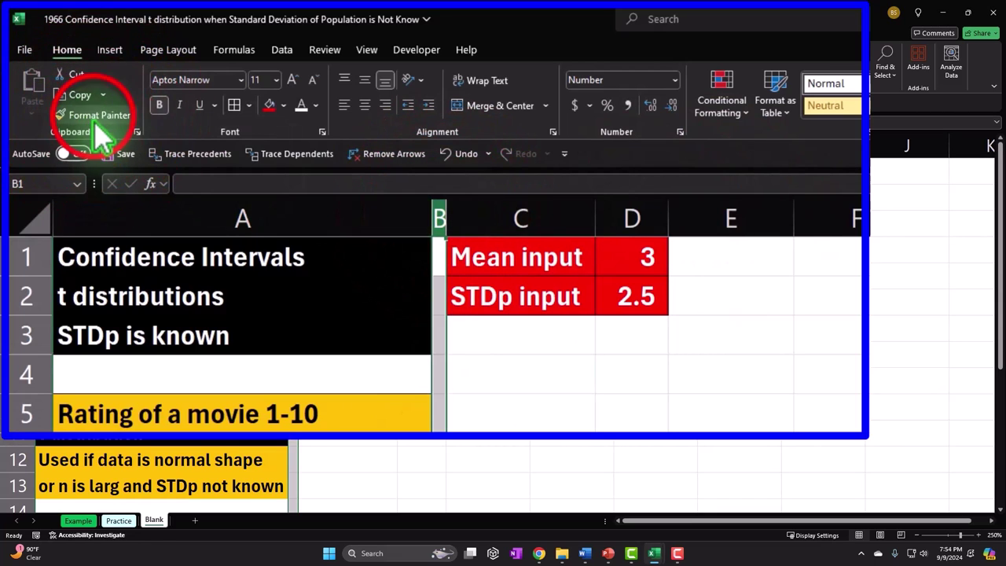
click(738, 217)
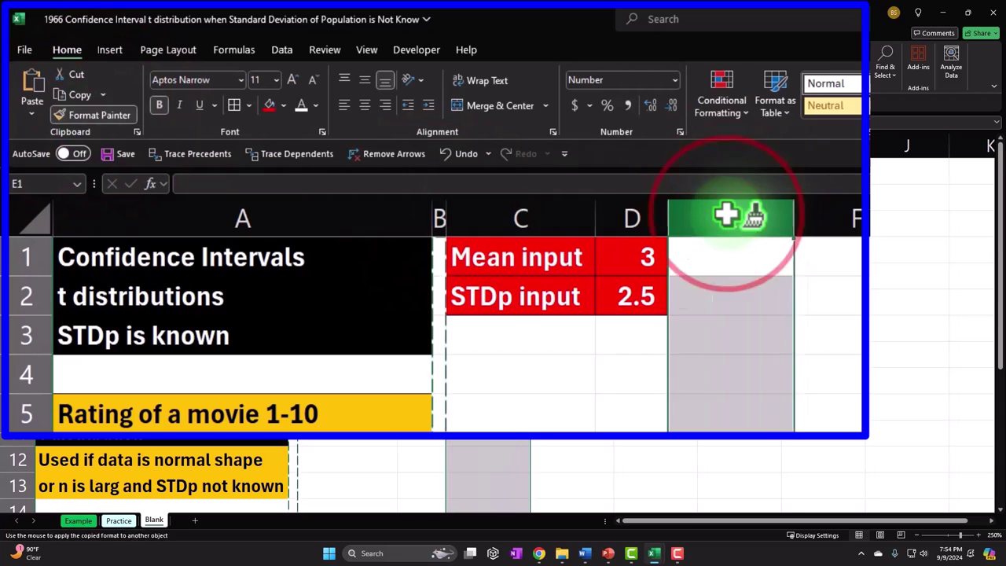
Step: Enter the header "Data" in cell F1 and format it with black fill and centered white text
click(777, 253)
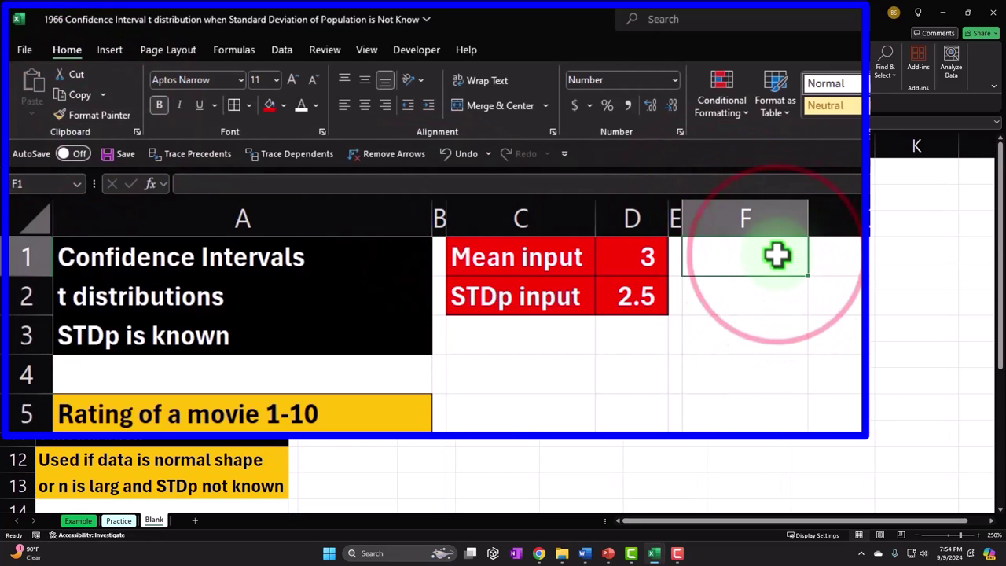
text(Dat)
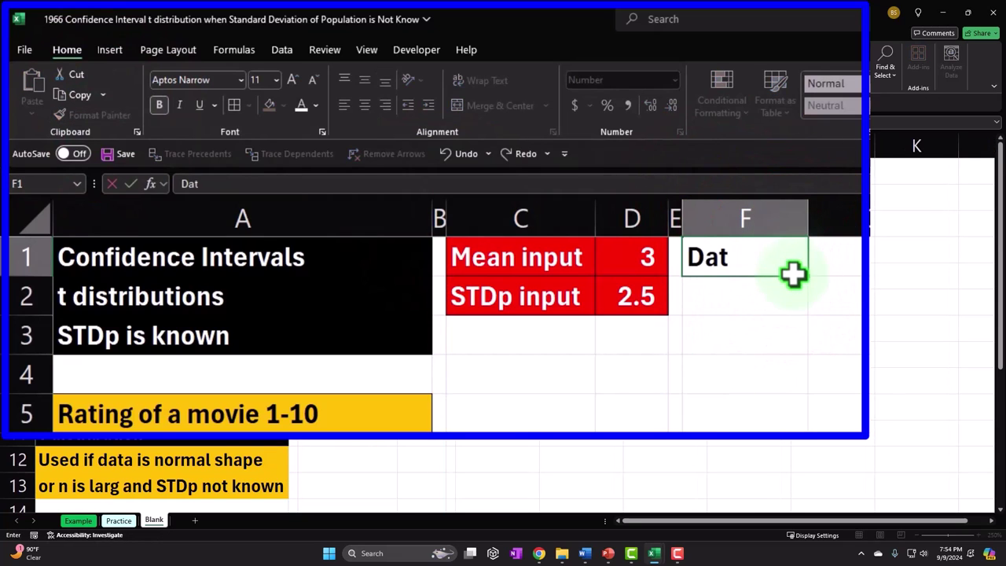
text(a)
key(Return)
click(794, 272)
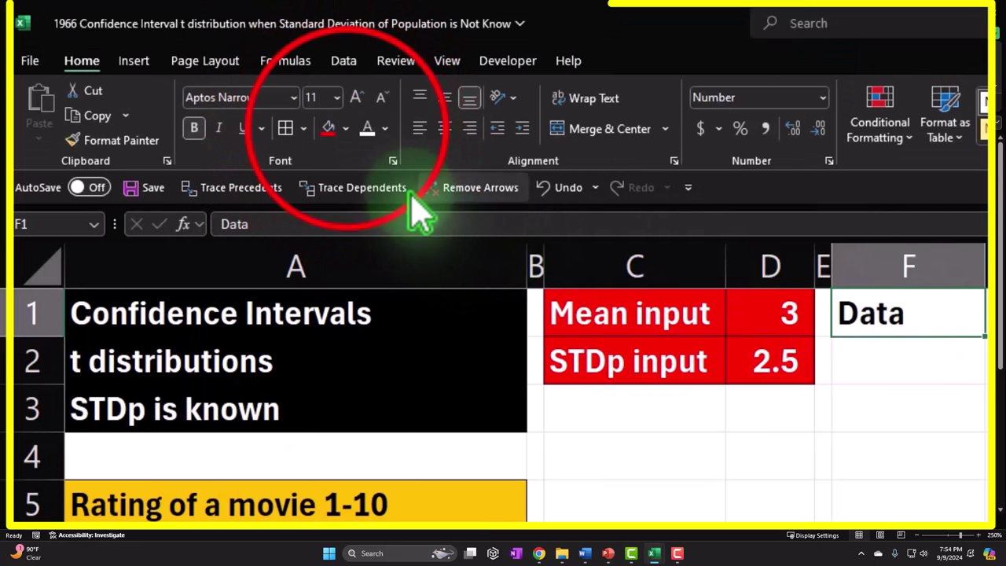
click(346, 128)
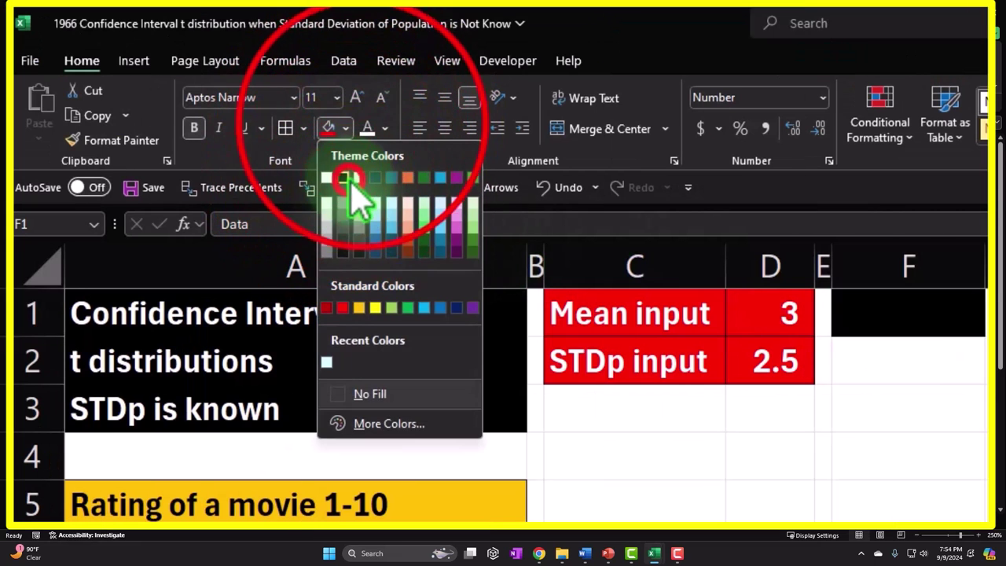
click(344, 172)
click(366, 129)
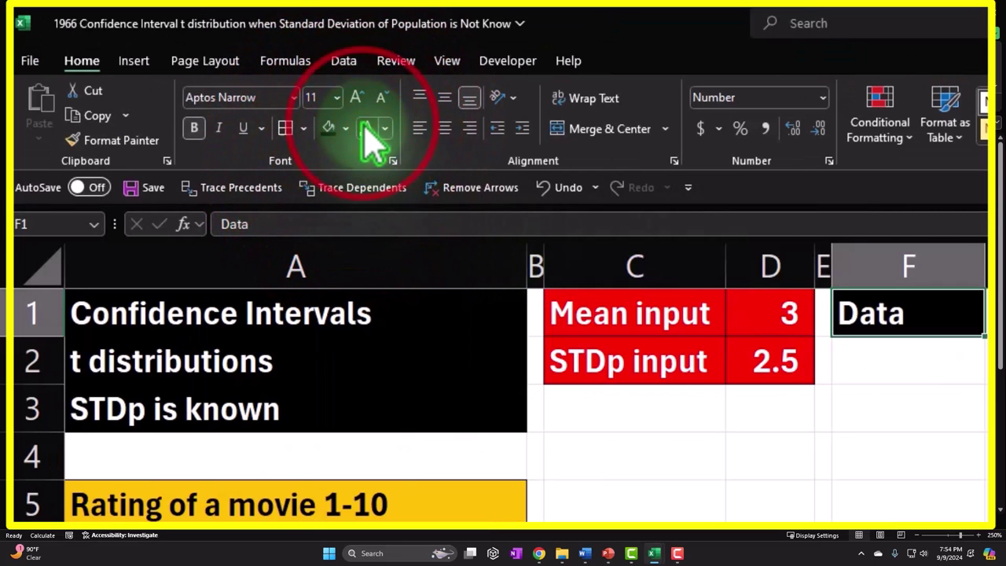
click(444, 129)
click(907, 357)
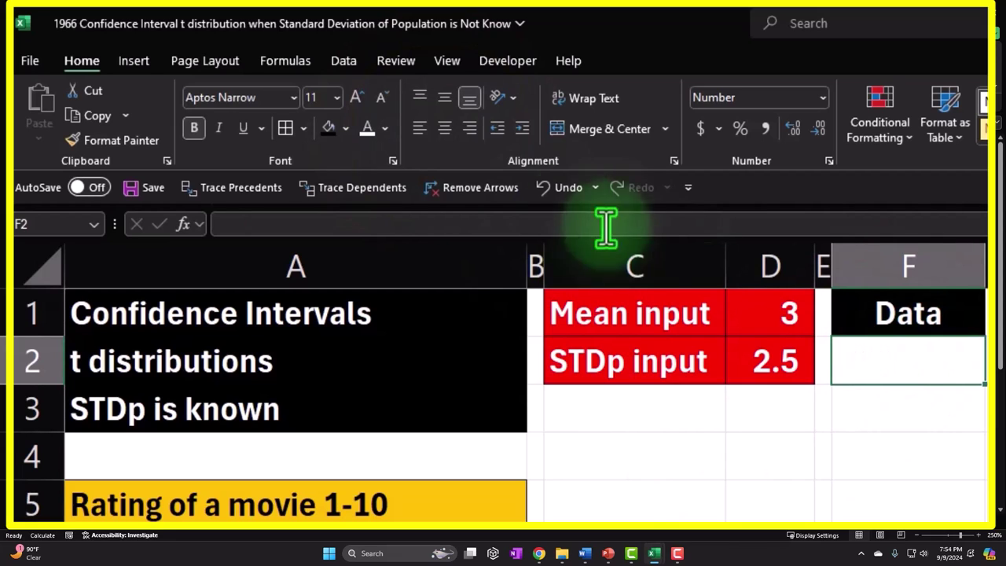
click(346, 63)
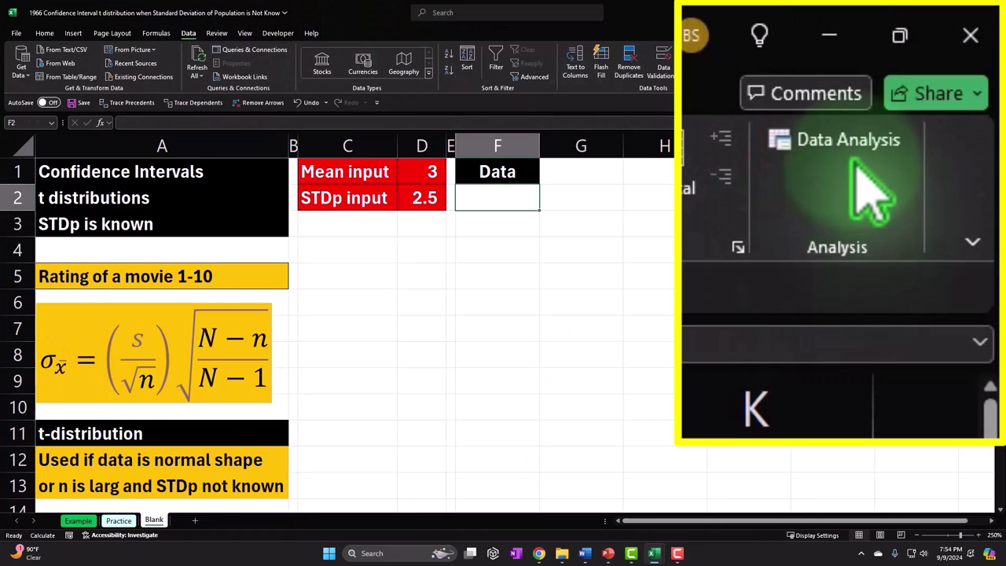
click(858, 155)
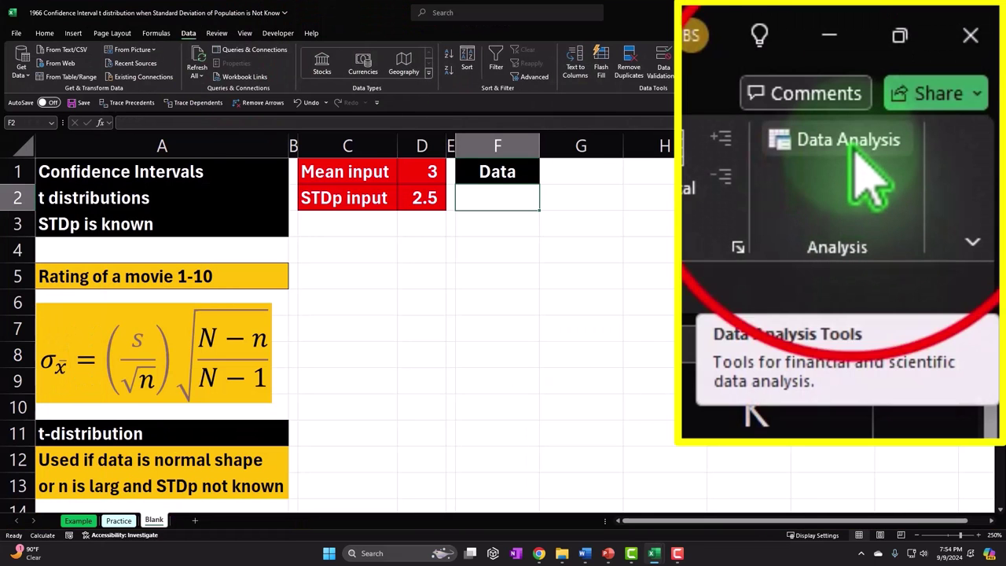
click(442, 104)
drag(443, 106, 686, 159)
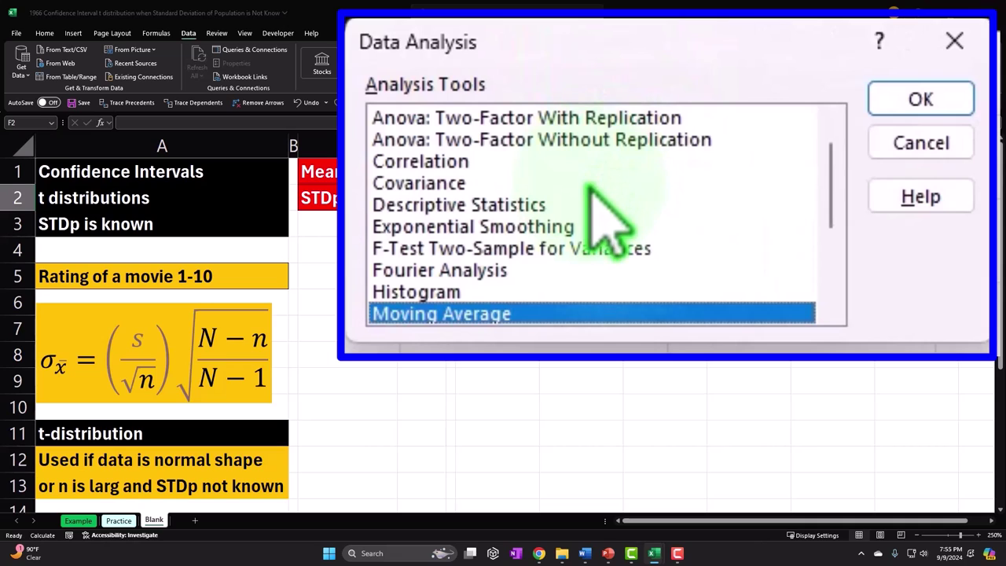
scroll(591, 187, up, 1)
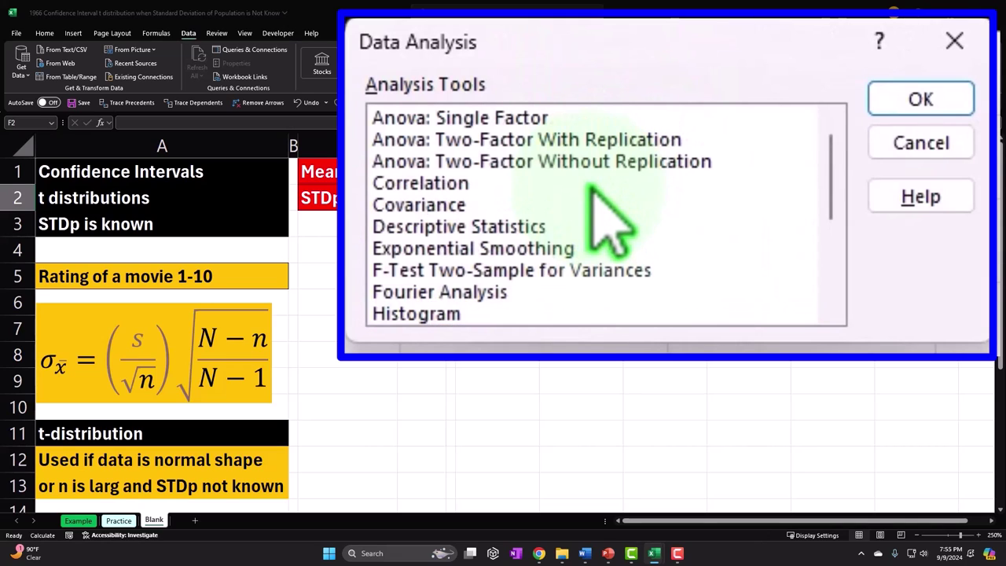
scroll(591, 187, down, 1)
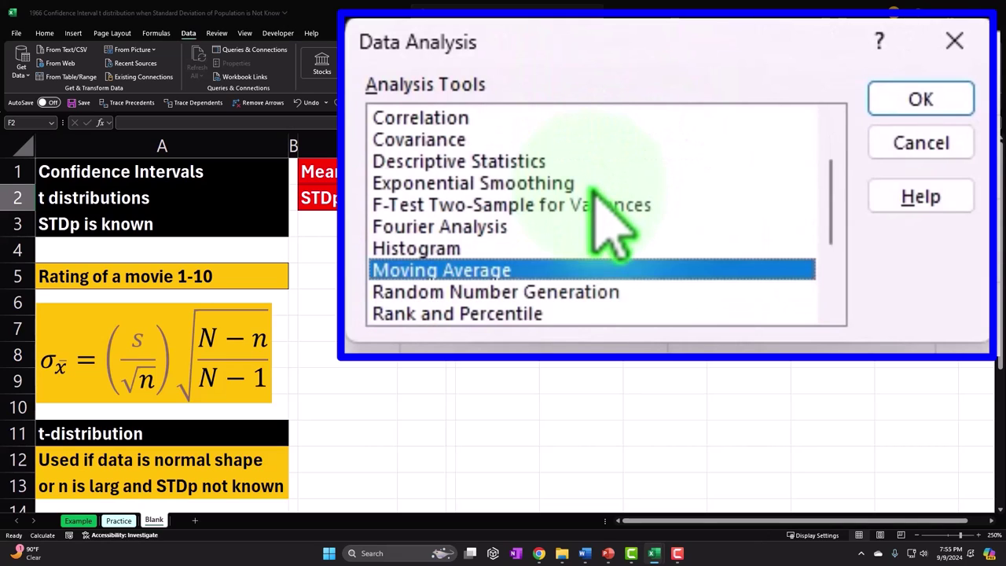
click(574, 291)
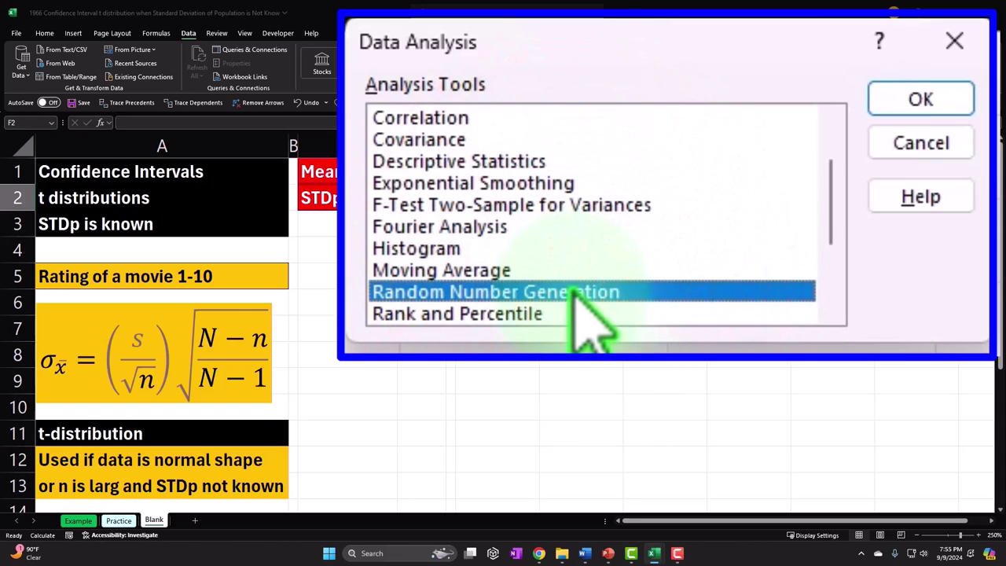
click(912, 140)
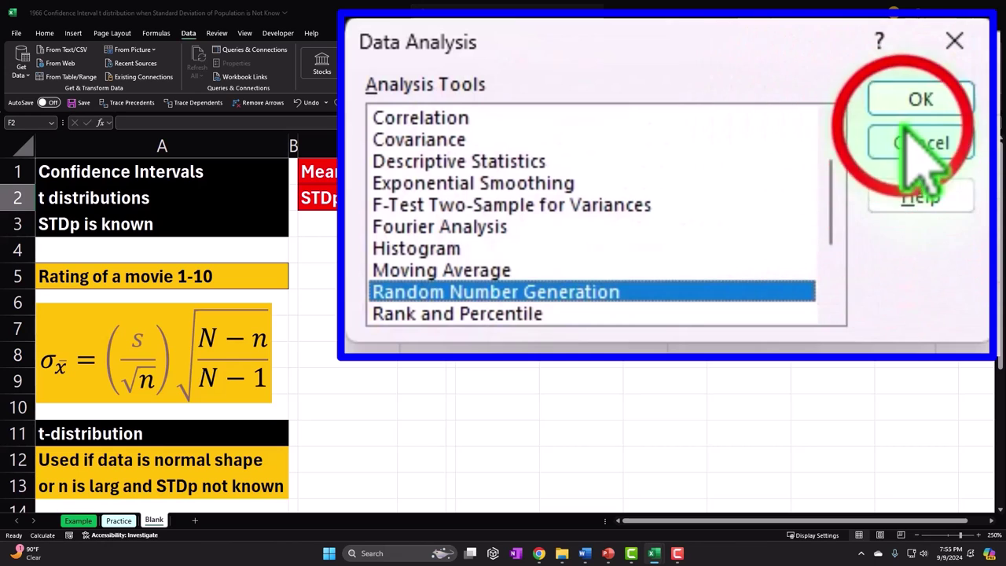
Step: Start the Random Number Generation analysis tool with 1 variable and 500 random numbers
click(948, 49)
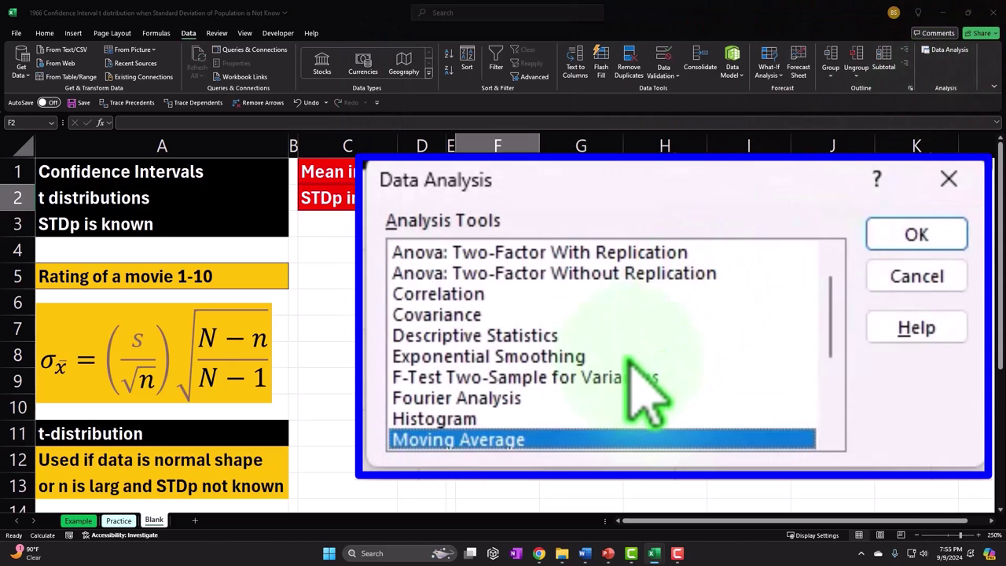
scroll(690, 234, down, 3)
click(633, 212)
click(786, 181)
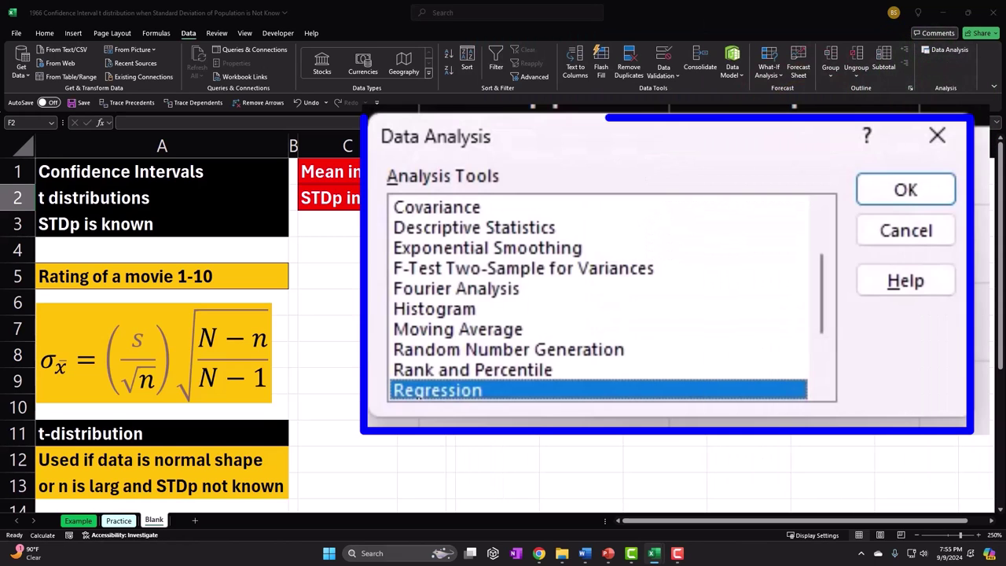
click(560, 350)
click(773, 177)
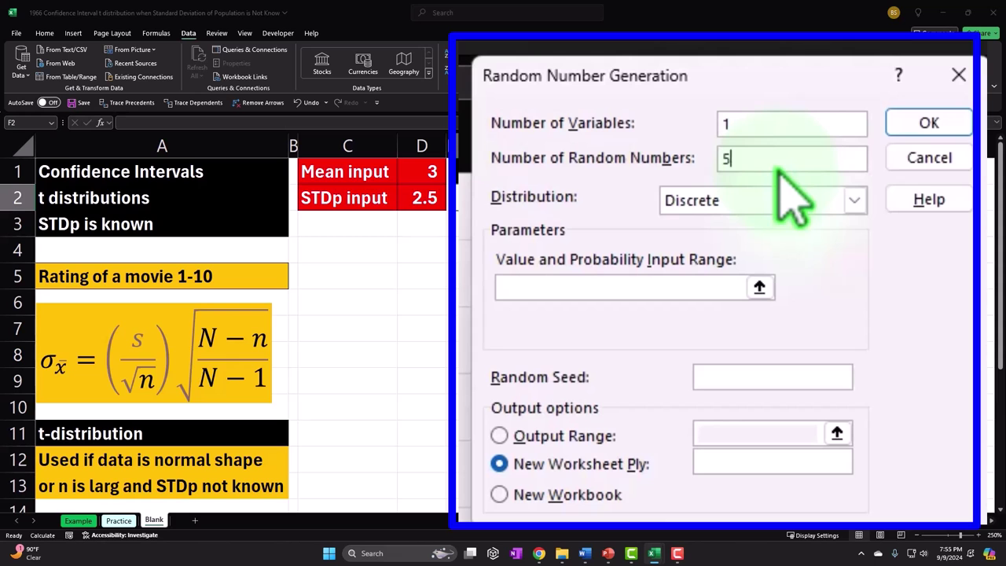
key(Tab)
Step: Set a Normal distribution with mean 3 and standard deviation 2.5, and direct the output to range $F$2
click(854, 199)
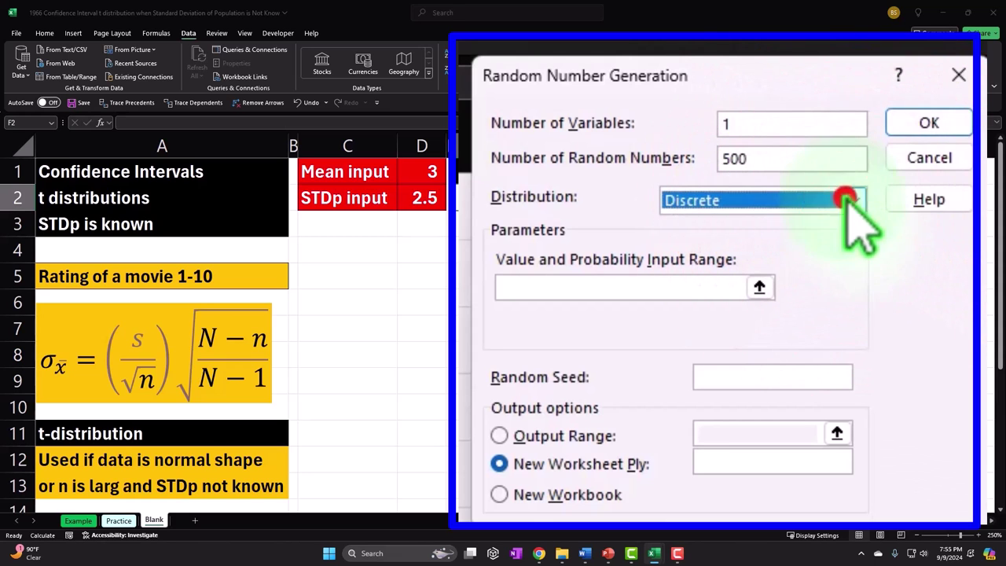
click(774, 199)
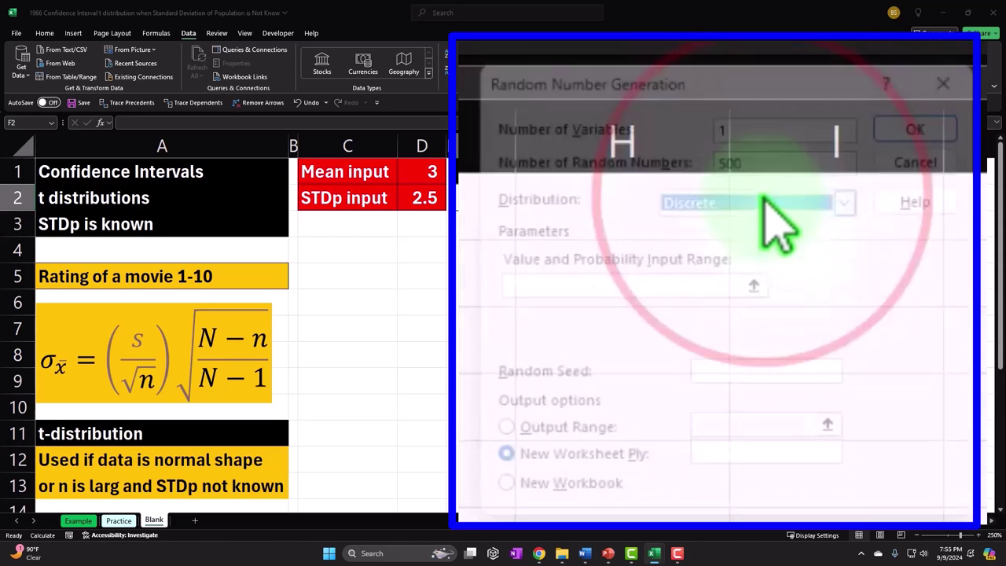
scroll(763, 196, up, 5)
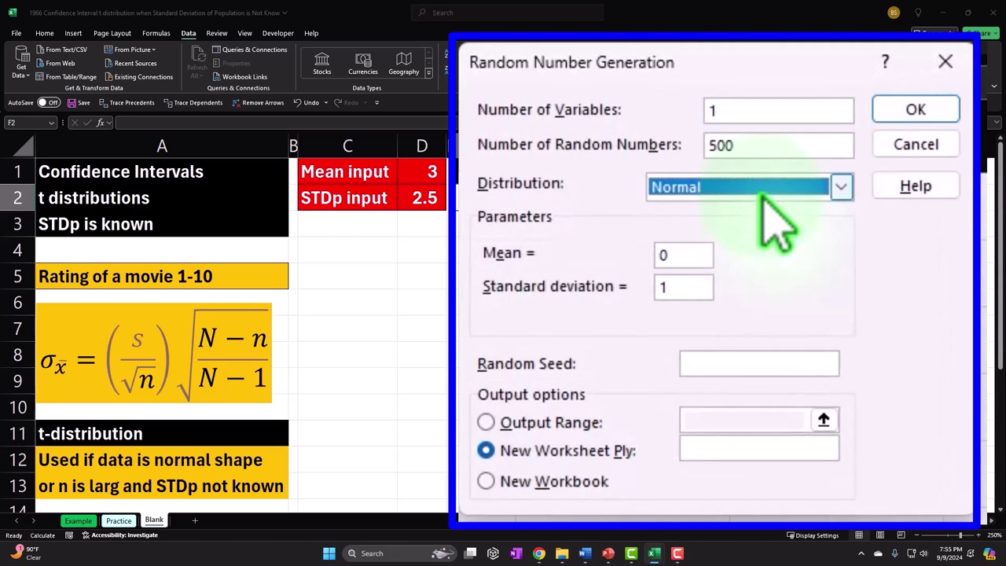
click(835, 186)
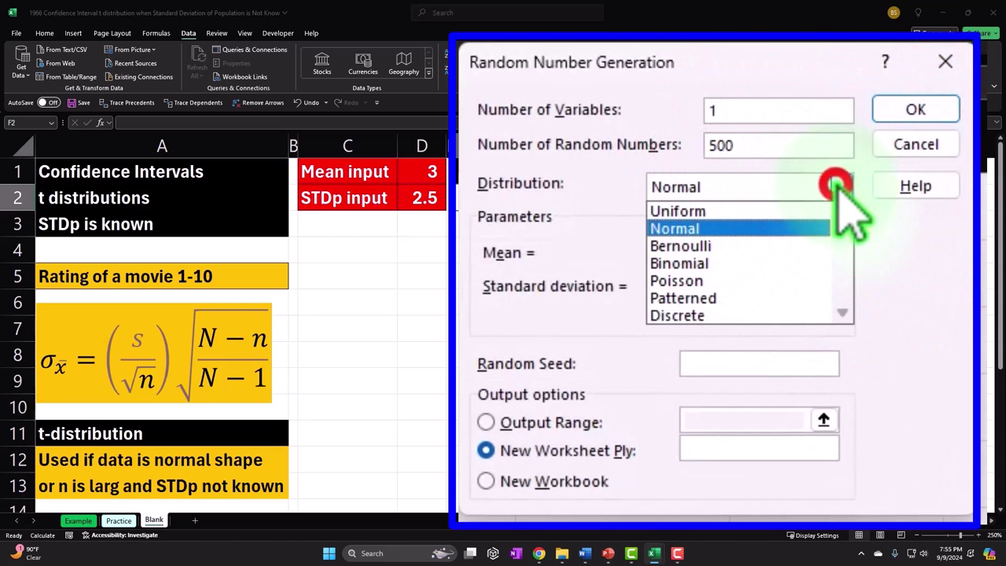
click(835, 185)
click(695, 256)
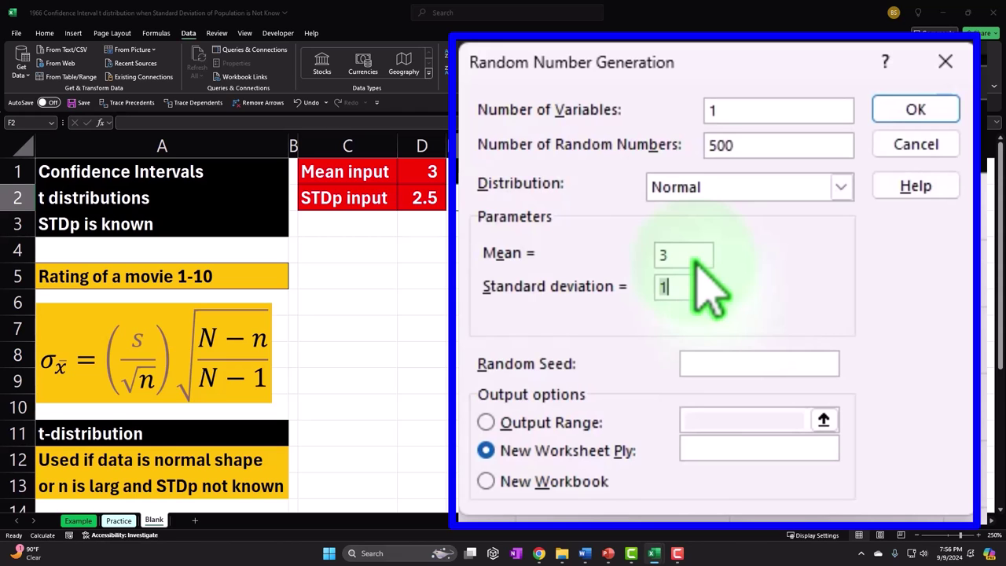
click(487, 422)
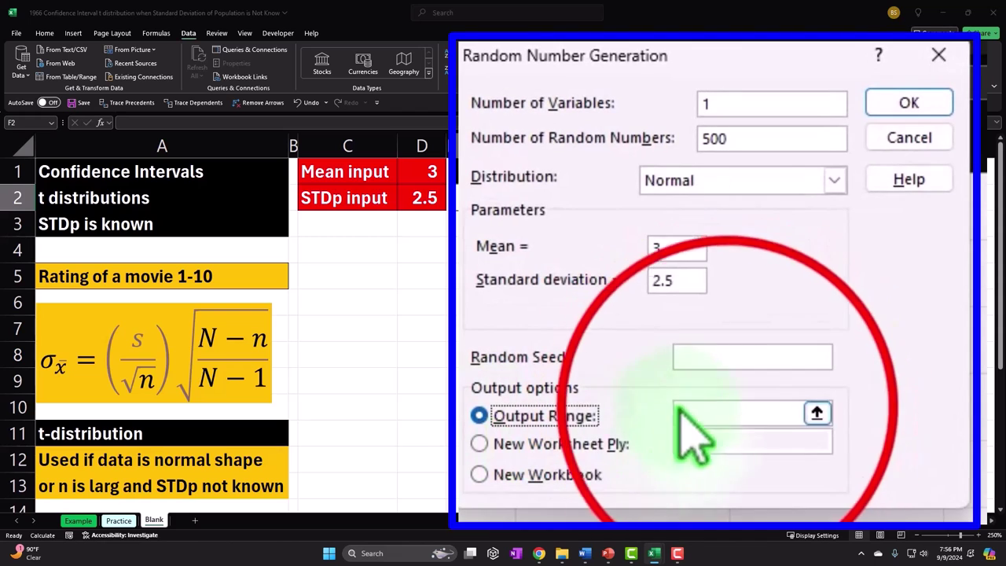
click(727, 410)
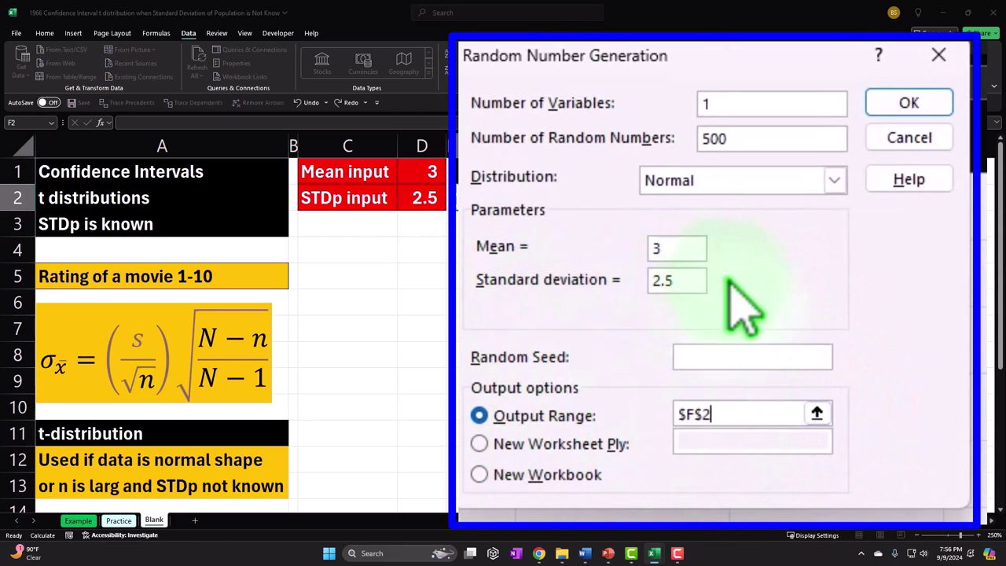
Step: Generate the 500 normally distributed random values in column F beneath the Data header
click(925, 93)
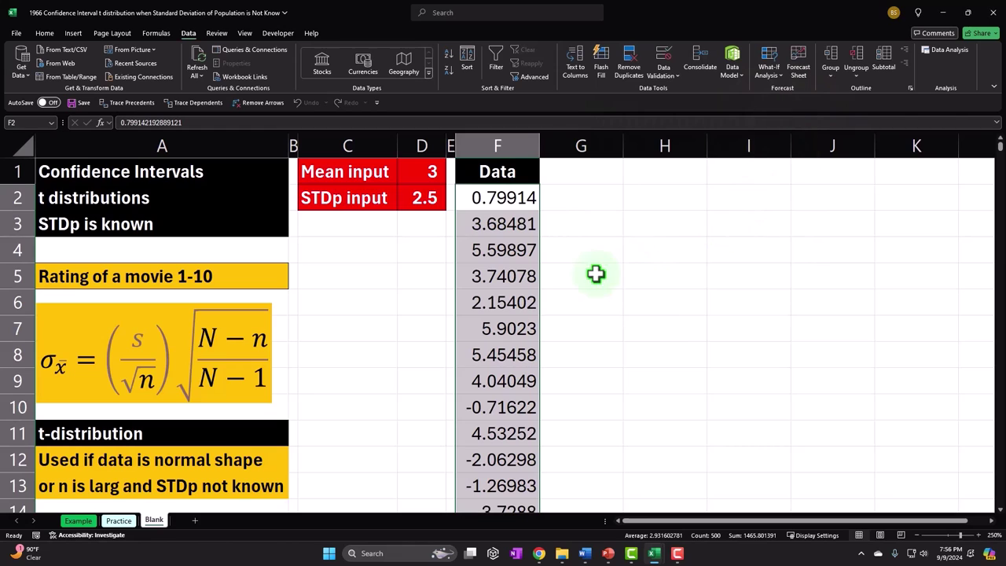
right_click(500, 237)
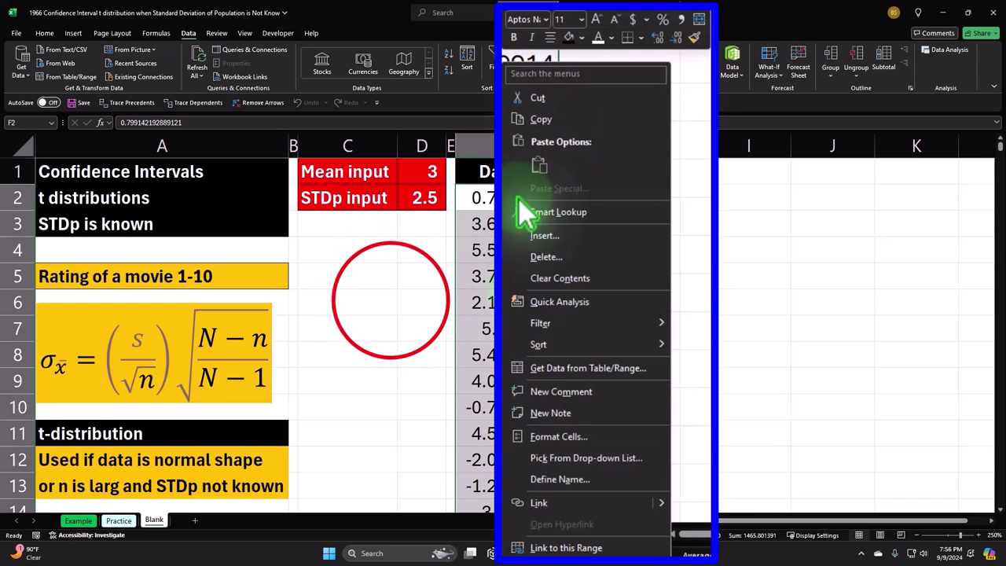
click(392, 300)
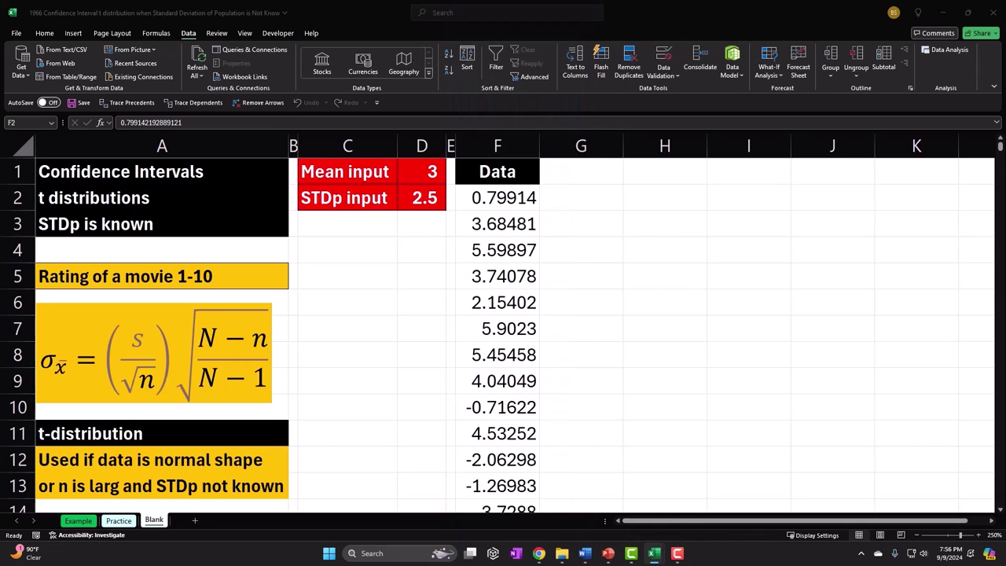
Step: Enter the header "Round" in cell G1 and copy the Data header's formatting onto it
click(570, 170)
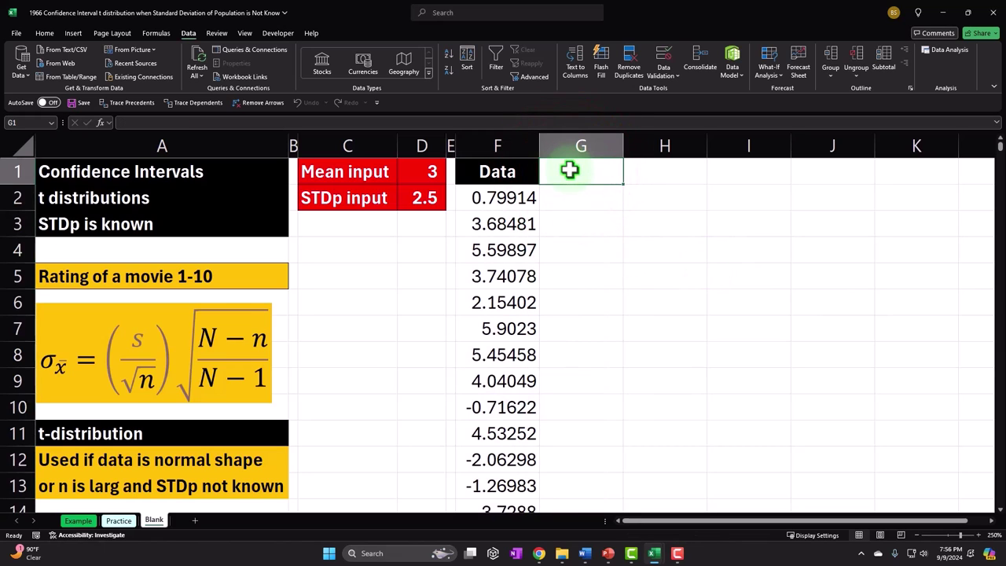
text(Round)
key(Return)
click(501, 173)
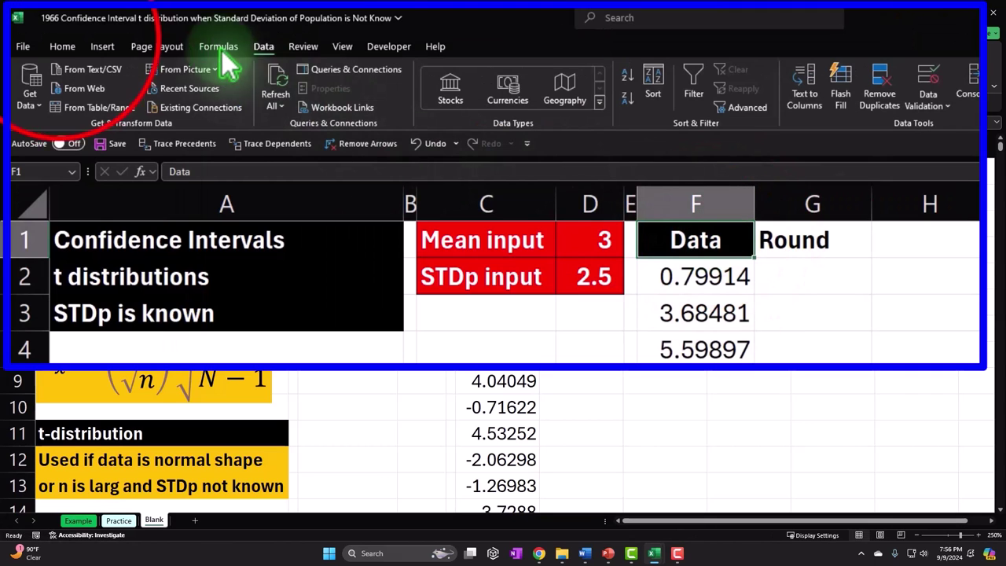
click(63, 44)
click(102, 108)
click(794, 240)
click(809, 280)
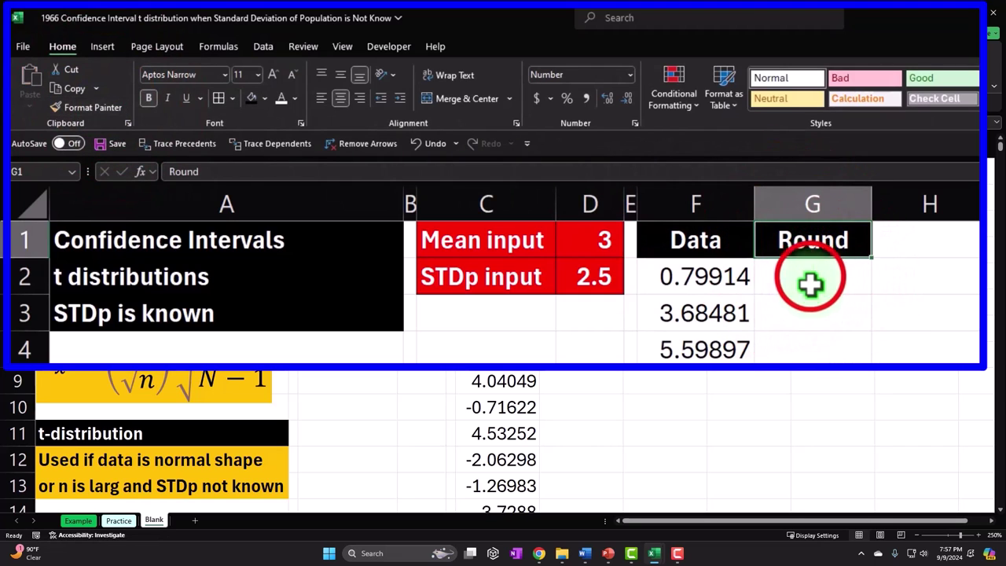
text(=ro)
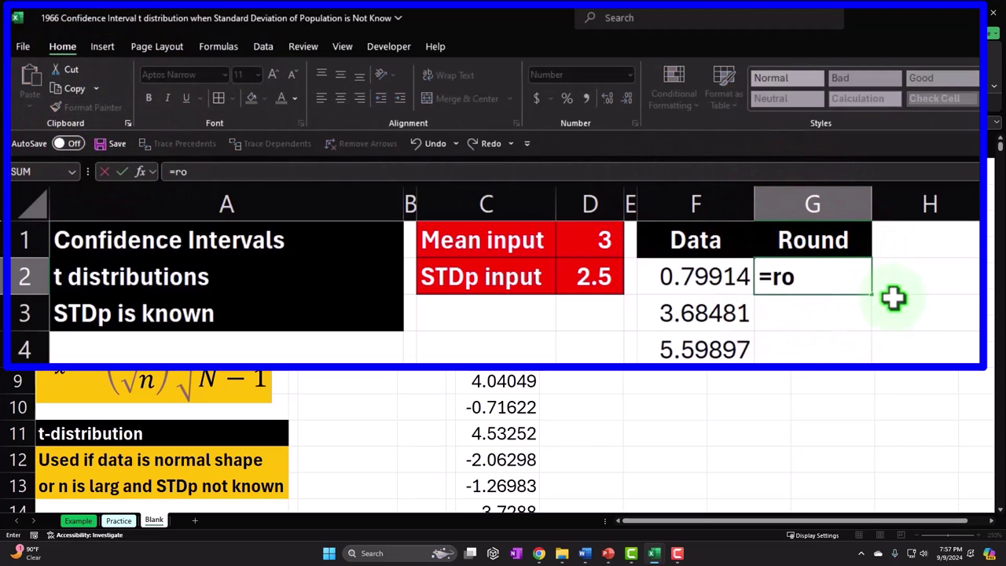
text(und)
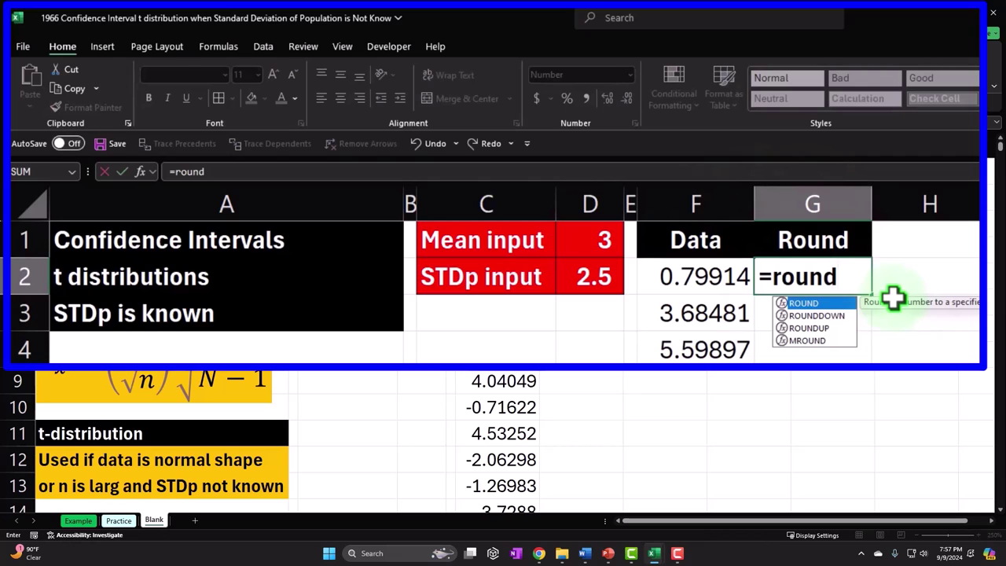
key(Escape)
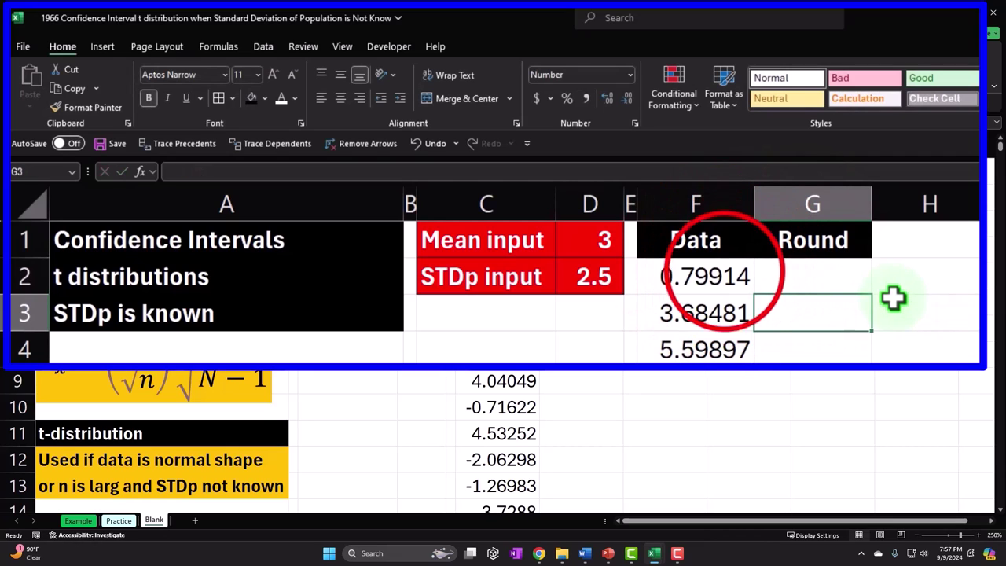
click(724, 272)
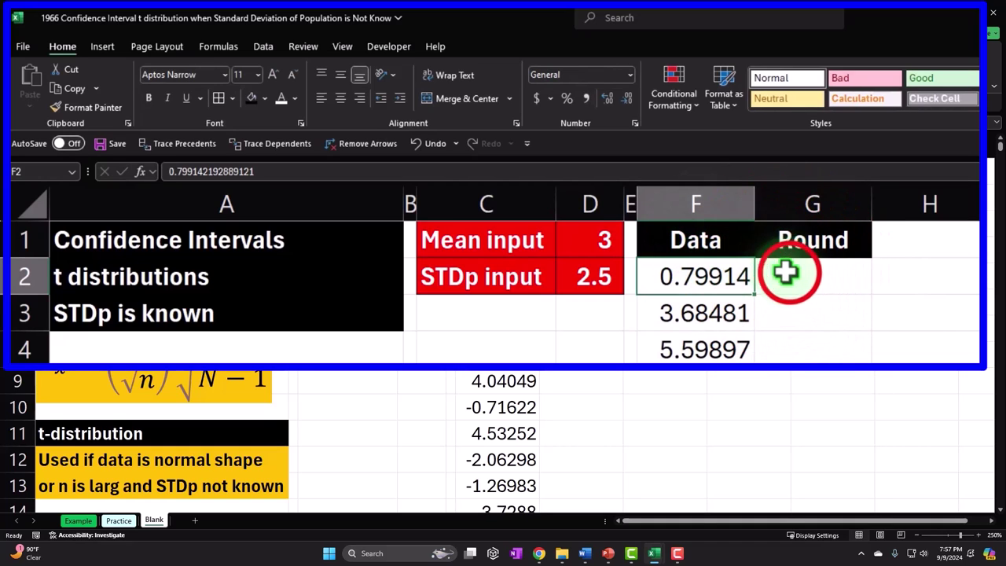
Step: Enter the formula =ROUND(F2,0) in cell G2 to round the first data value to a whole number
click(836, 287)
text(=)
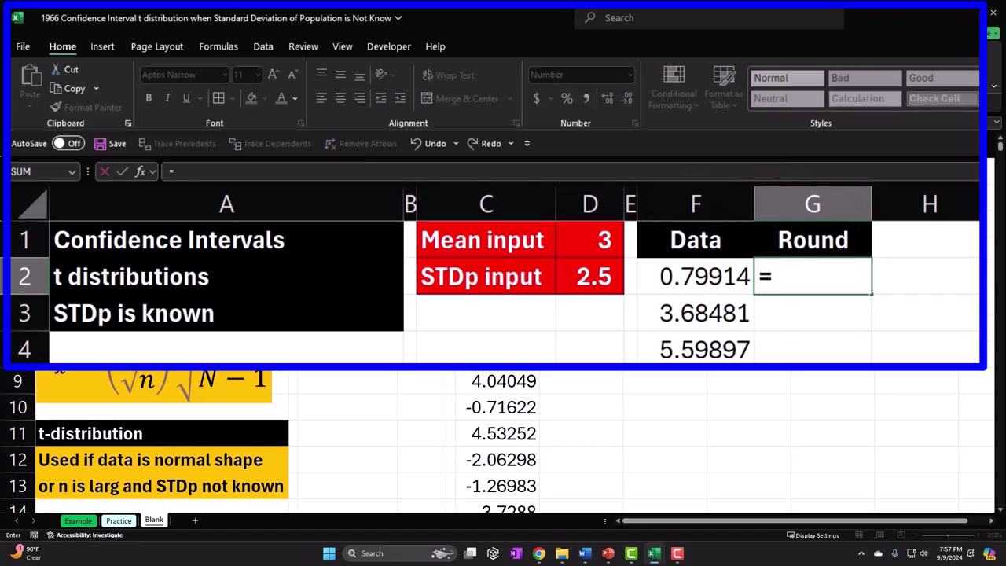
text(rou)
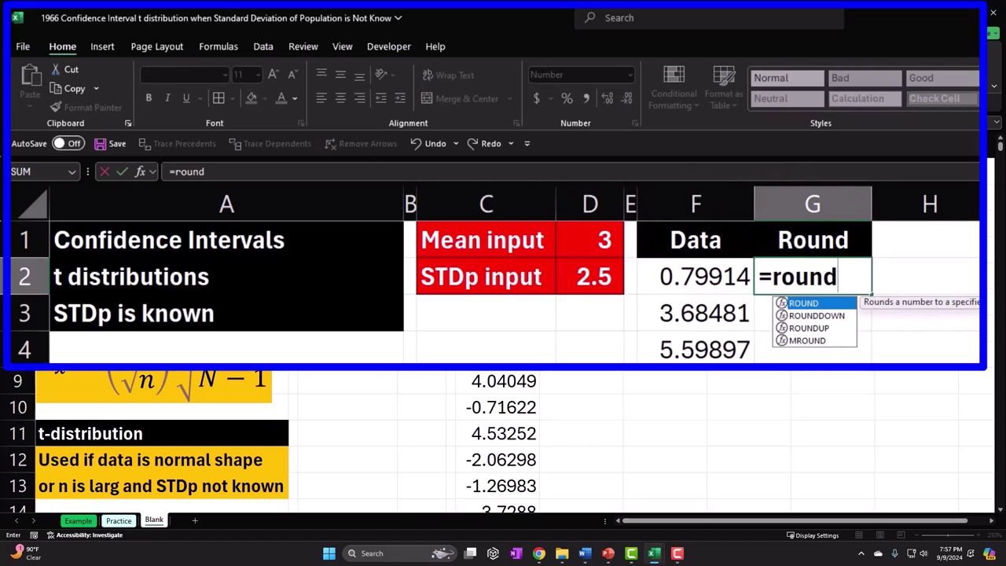
text(nd)
key(Tab)
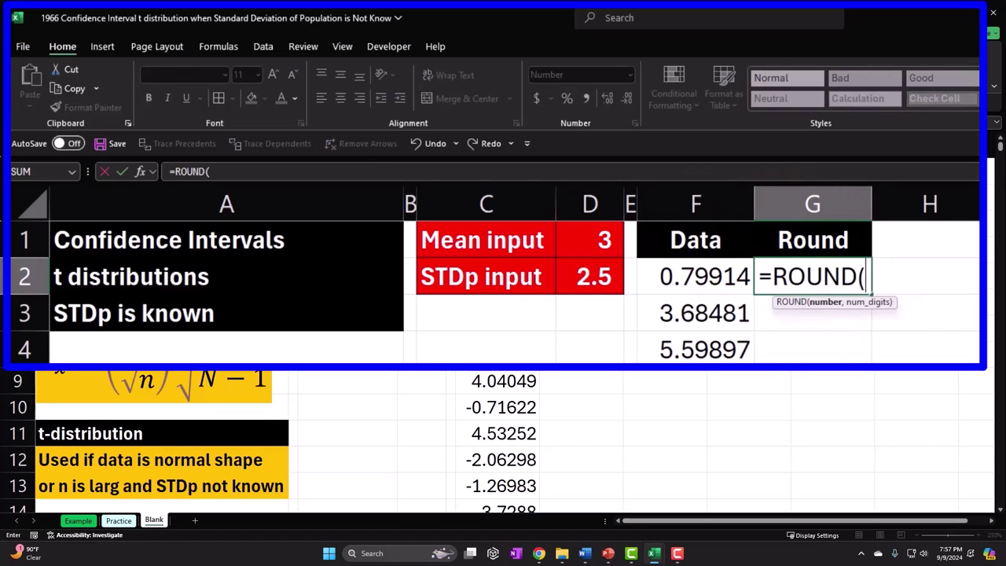
click(695, 275)
text(,0)
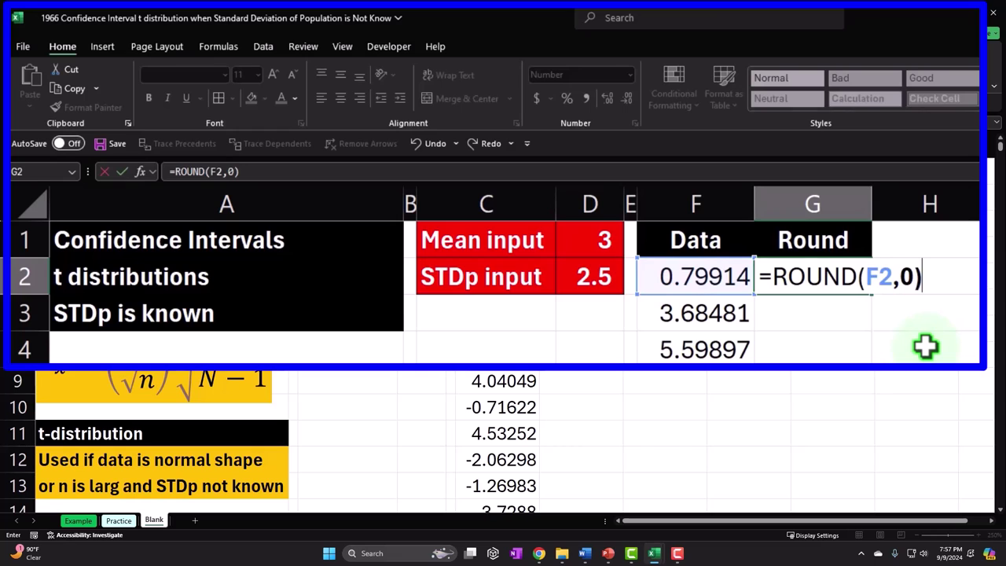
key(Return)
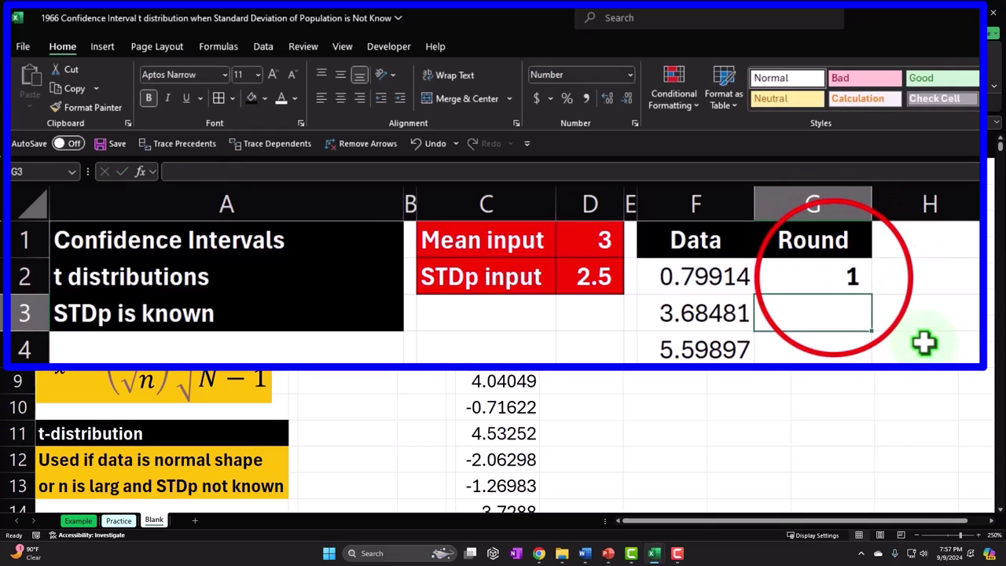
Step: Add two decimal places to cell G2 to check the rounding, and remove them again
click(849, 283)
click(607, 101)
click(607, 101)
click(627, 99)
click(627, 100)
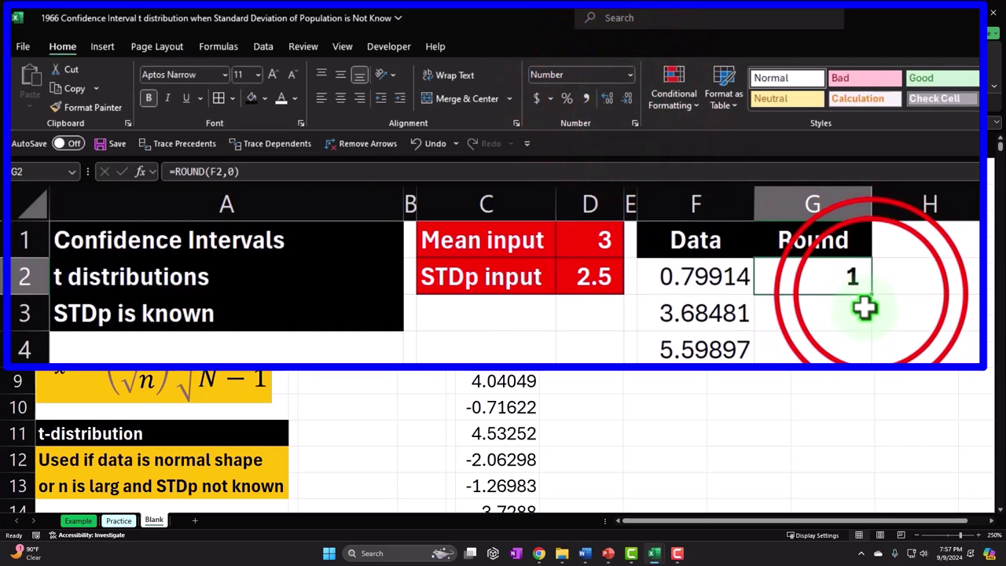
Step: Fill the ROUND formula from G2 down column G alongside all the data and check the rounded values
double_click(871, 294)
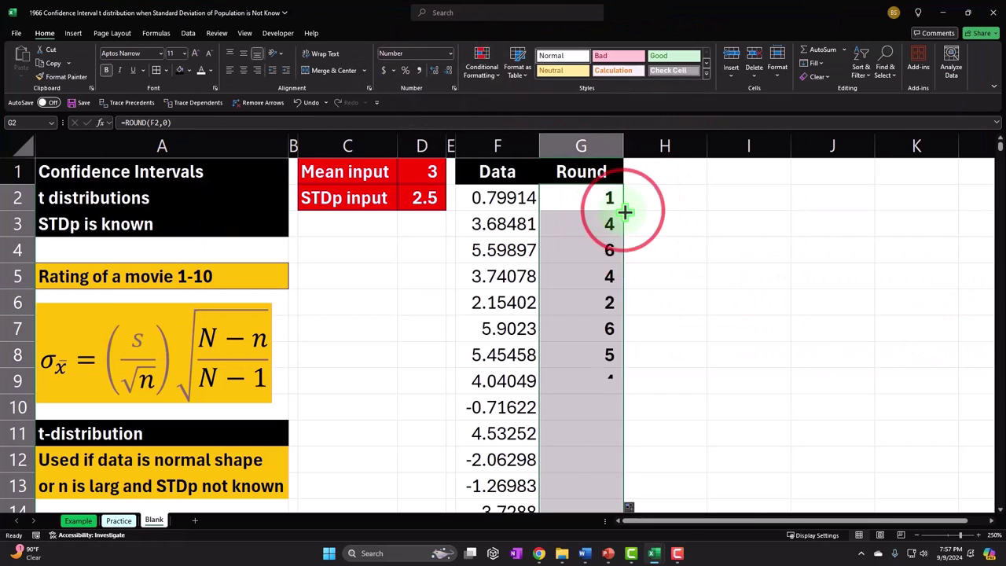
scroll(712, 162, down, 3)
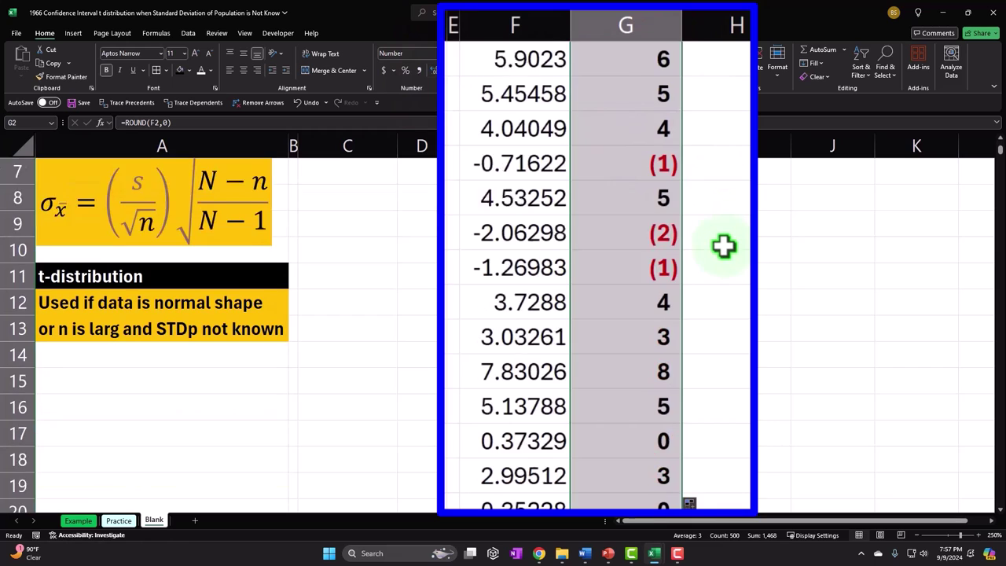
scroll(715, 231, up, 3)
click(684, 498)
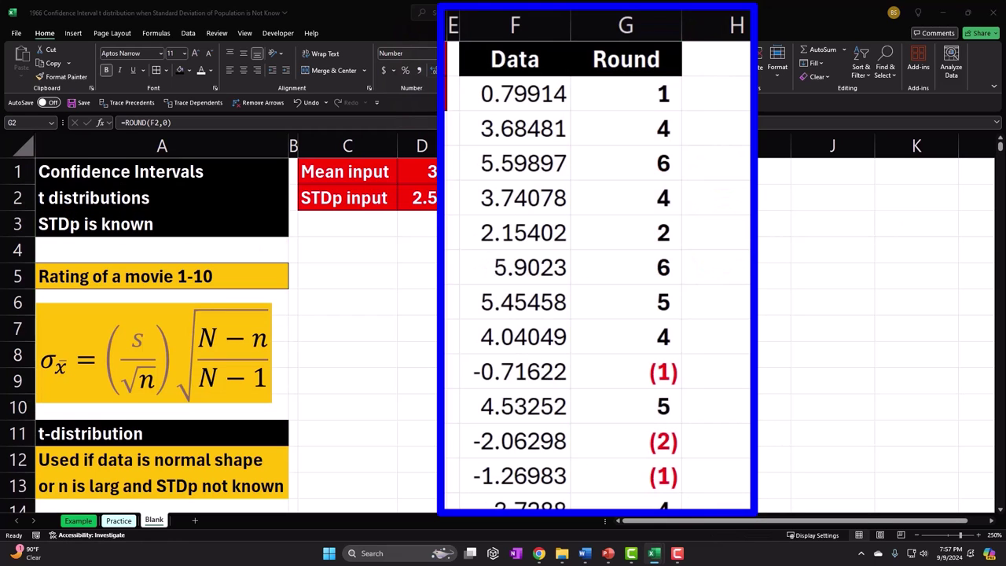
Step: Enter the header "No -" in cell H1 and copy the Round header's formatting onto it
click(692, 31)
click(716, 50)
click(716, 51)
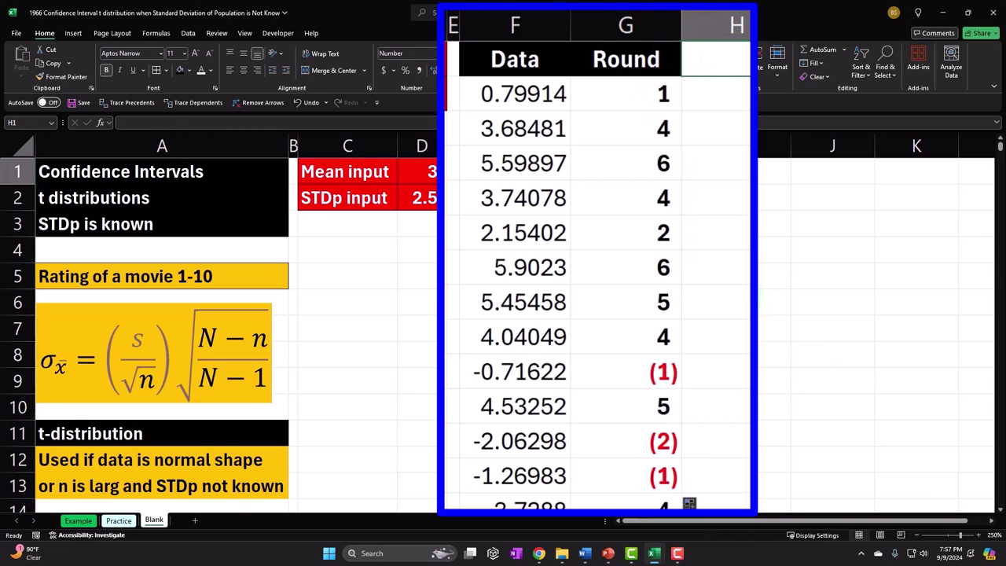
text(N)
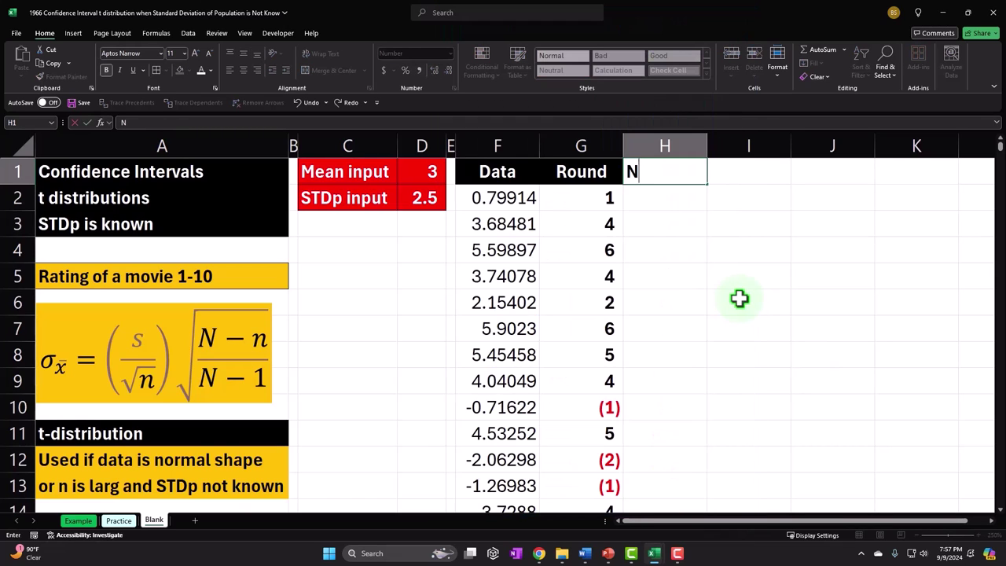
text(o -)
key(Return)
click(603, 170)
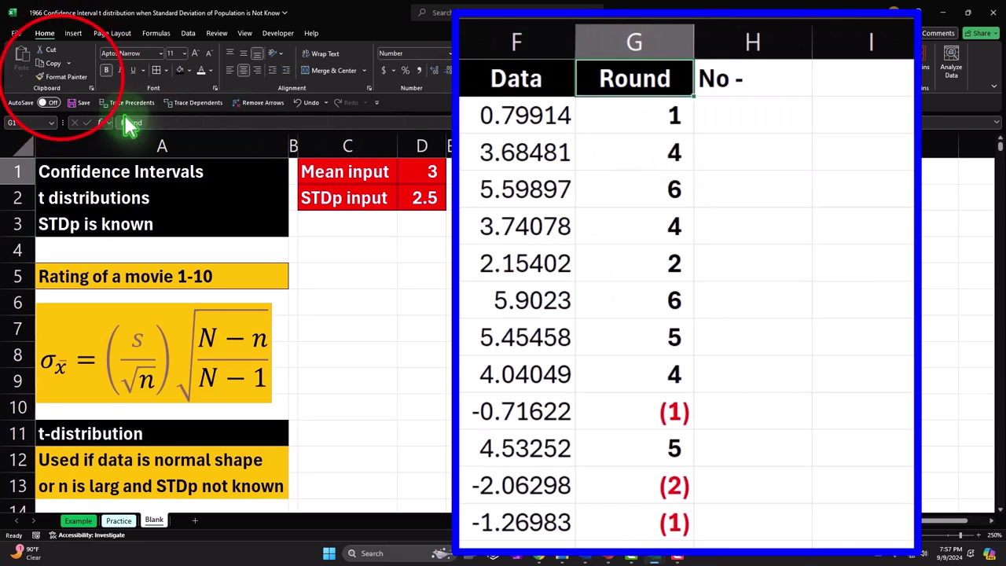
click(61, 77)
click(753, 79)
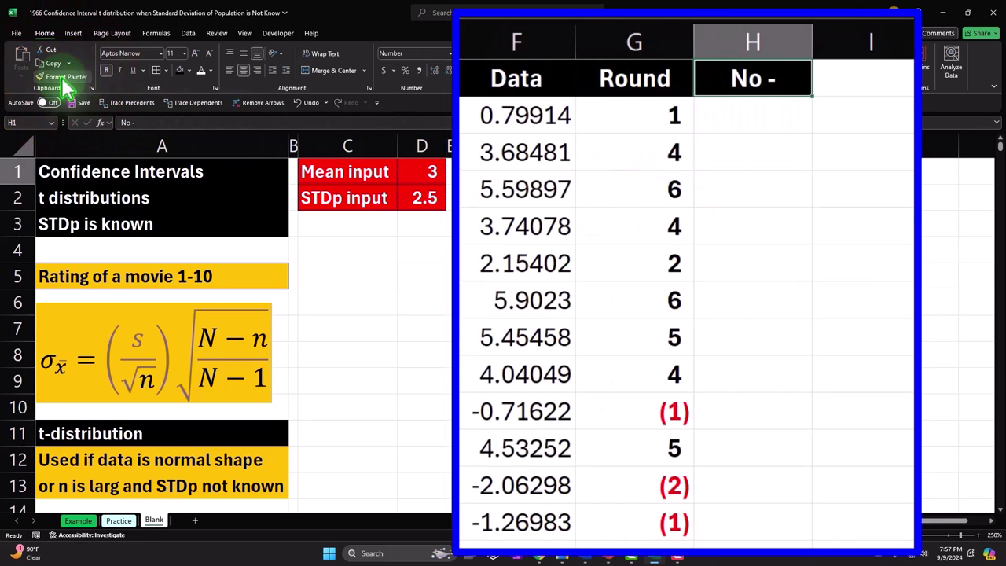
Step: Enter the formula =IF(G2<1,0,G2) in cell H2 to replace rounded values below 1 with 0
key(Down)
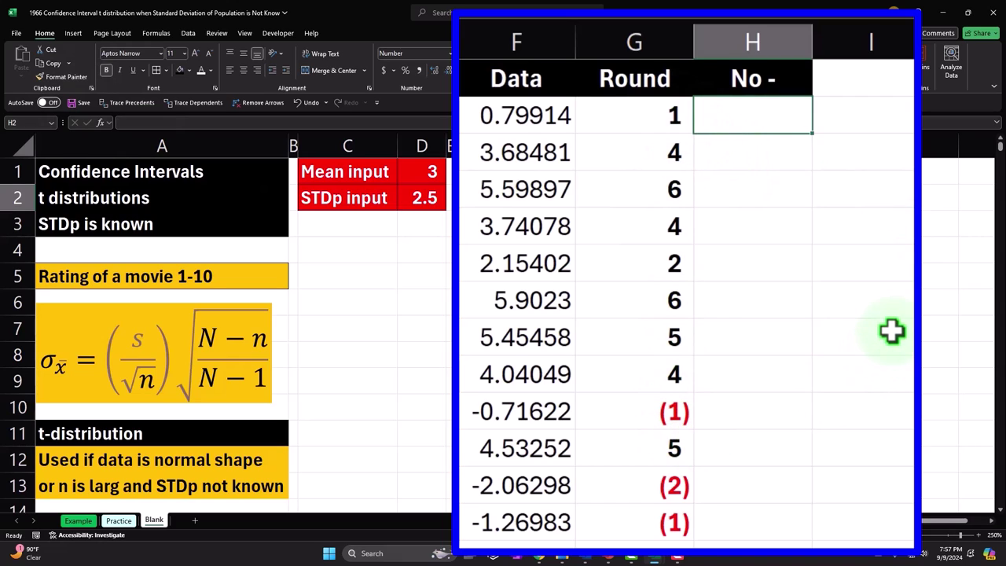
text(=)
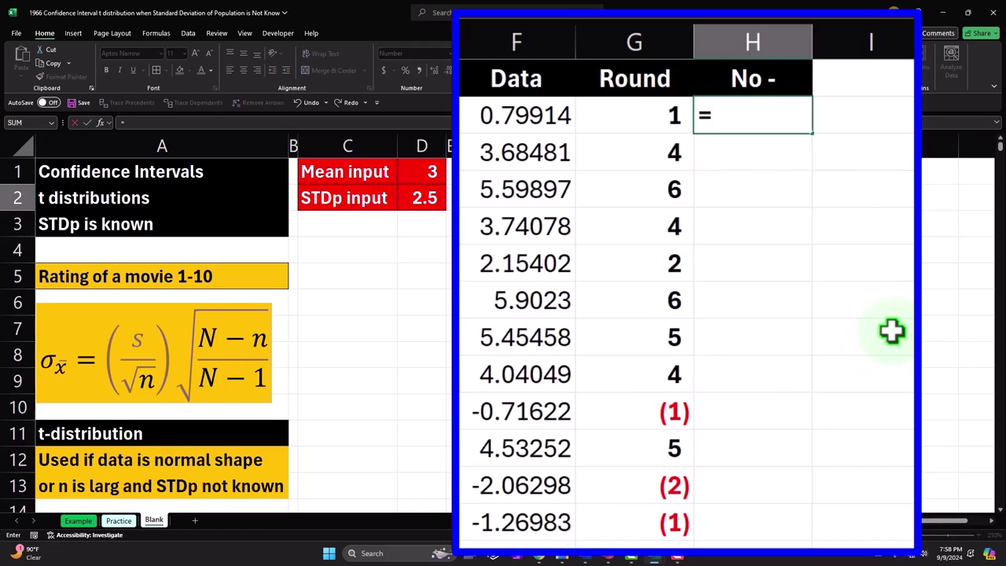
text(if)
key(Tab)
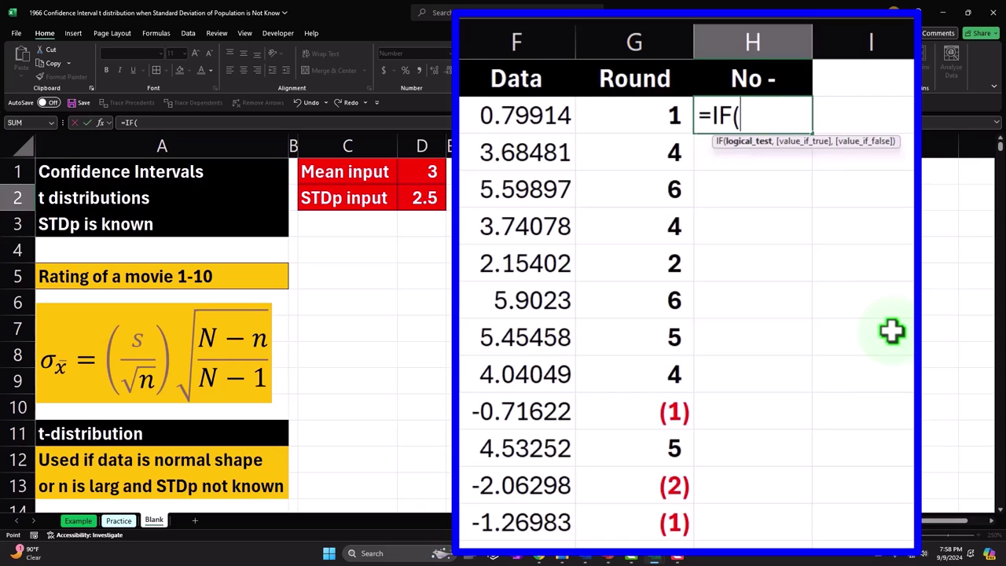
key(Left)
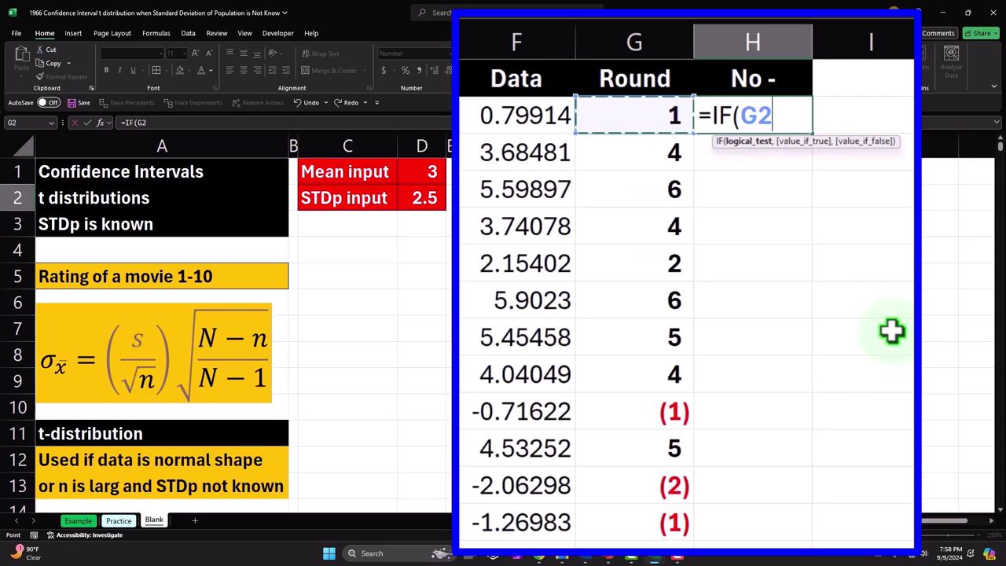
text(<)
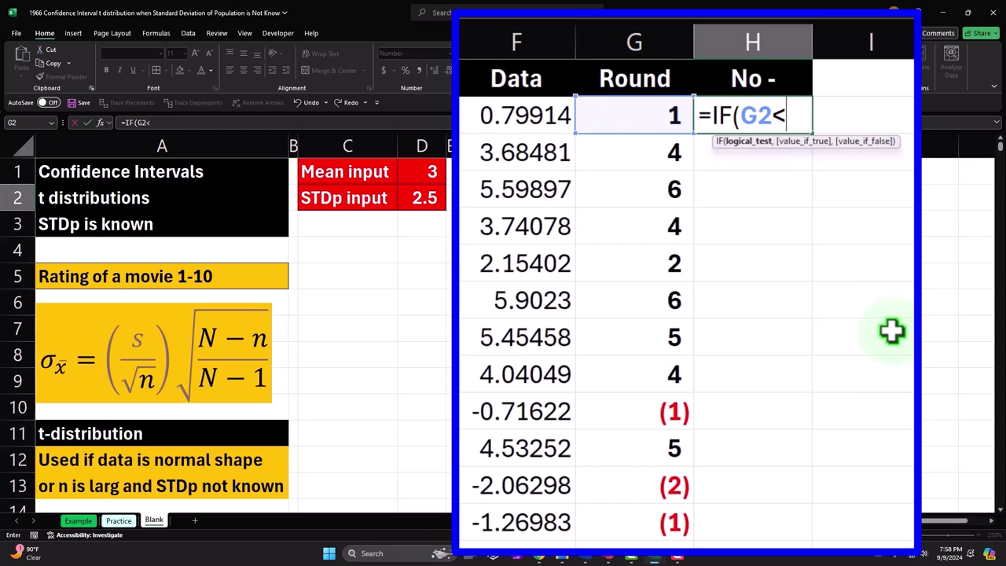
text(1,)
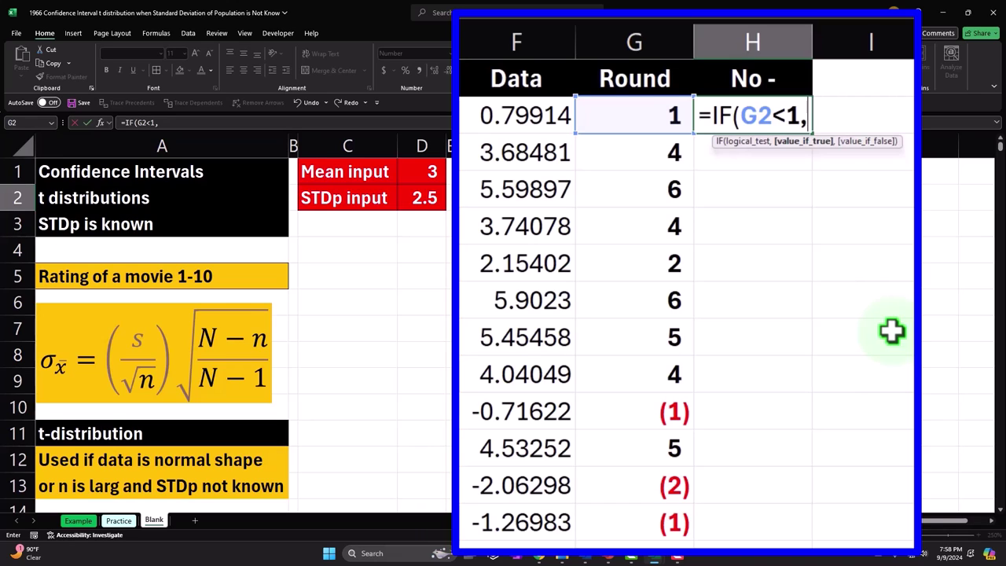
text(0,)
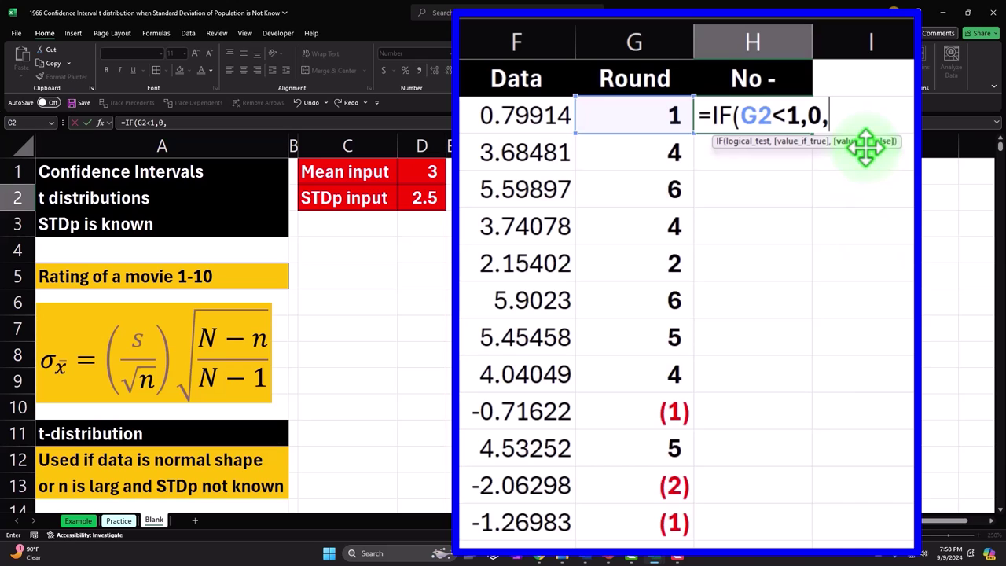
click(659, 112)
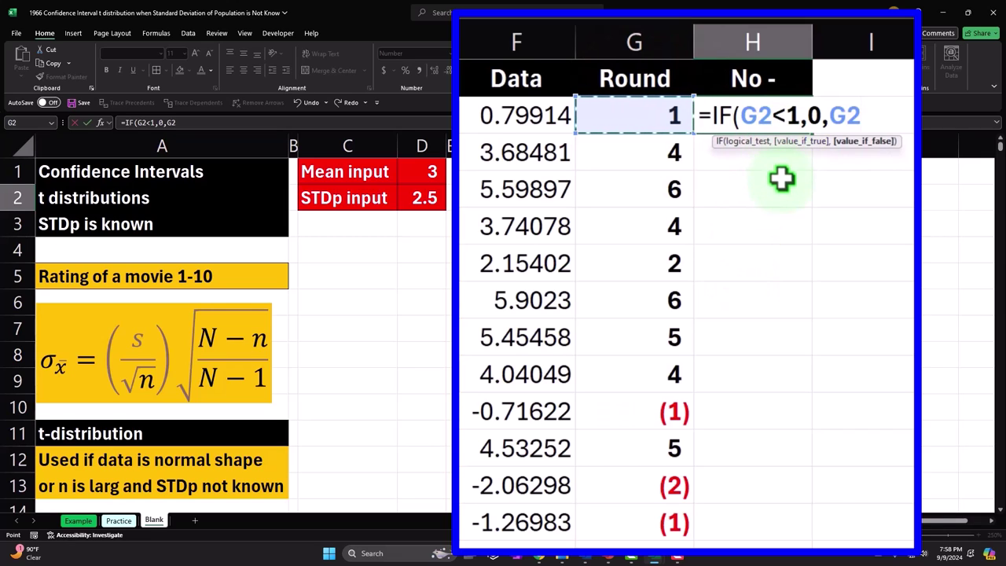
key(Return)
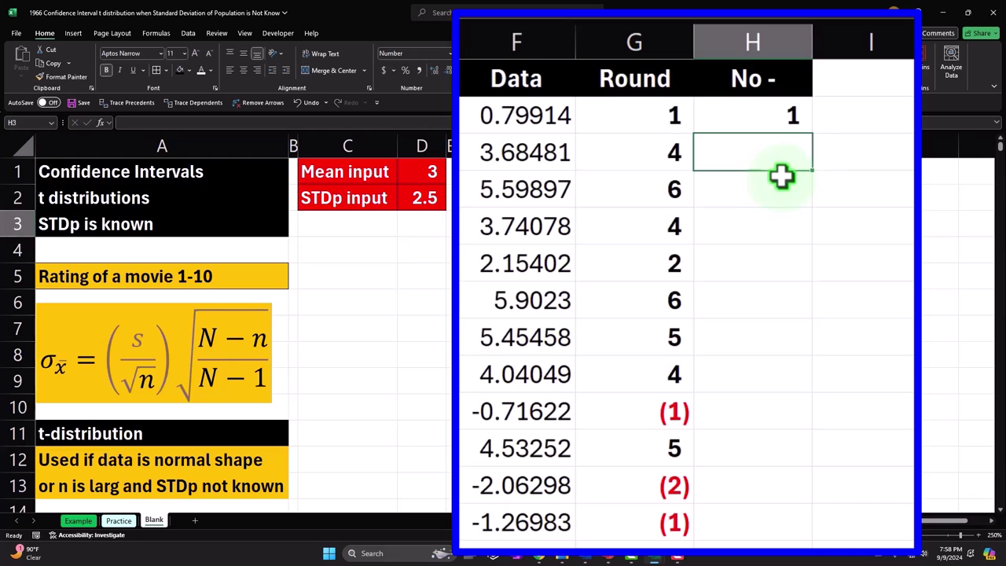
Step: Fill the IF formula from H2 down column H alongside all the data and check cell H10
click(808, 128)
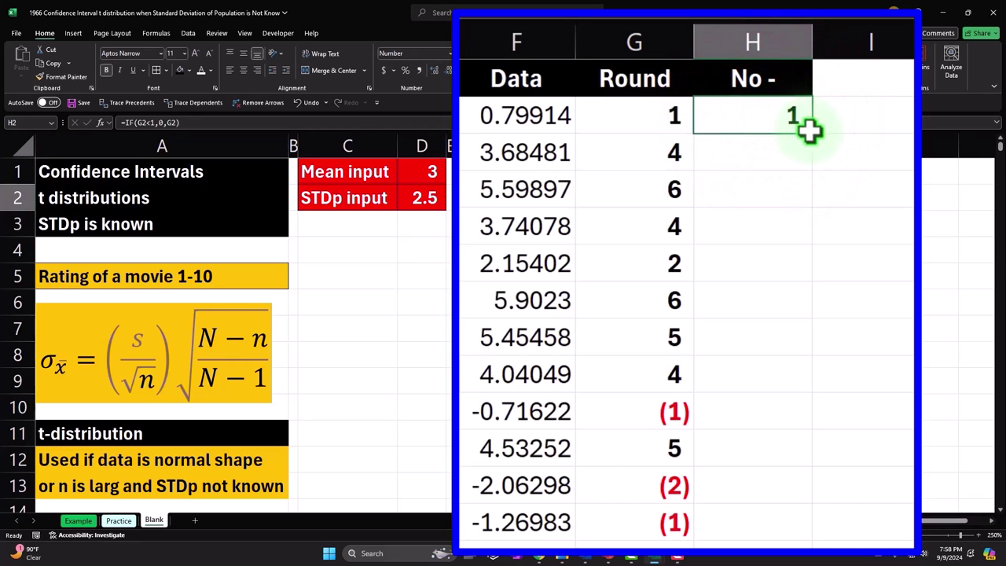
double_click(811, 132)
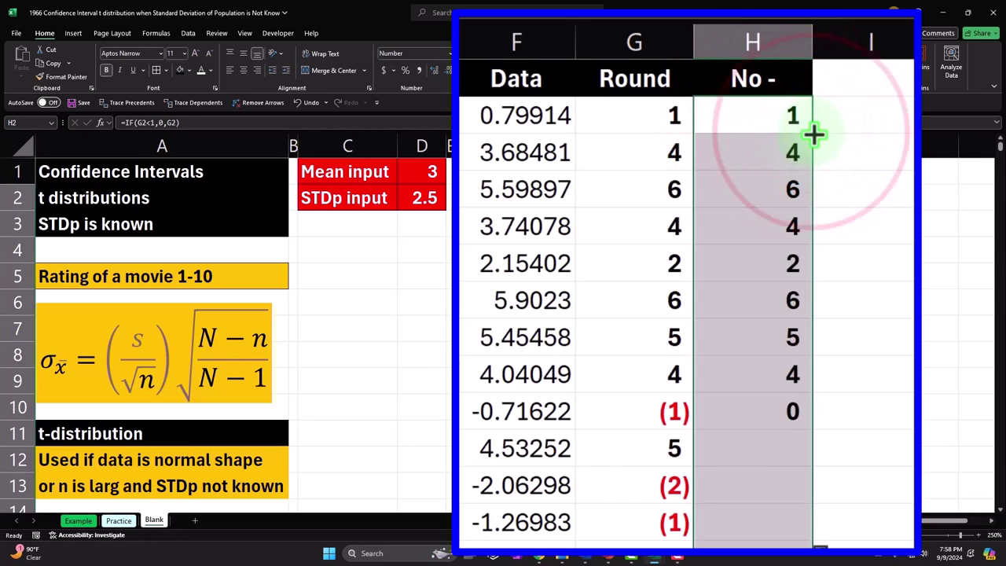
click(767, 410)
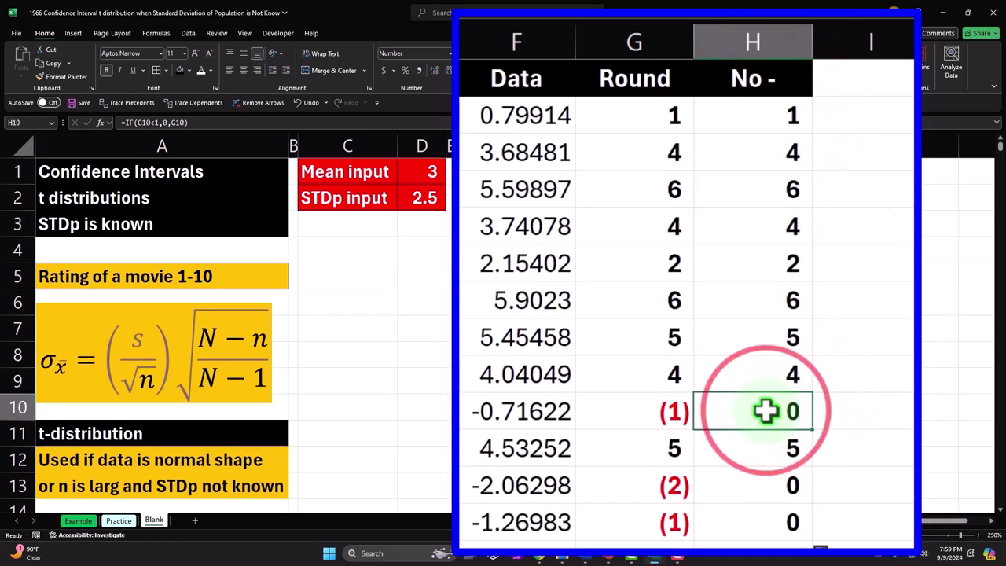
Step: Compare the No - column with the Round column down the data to check how negative values were replaced
scroll(767, 411, down, 3)
scroll(781, 247, down, 2)
click(755, 188)
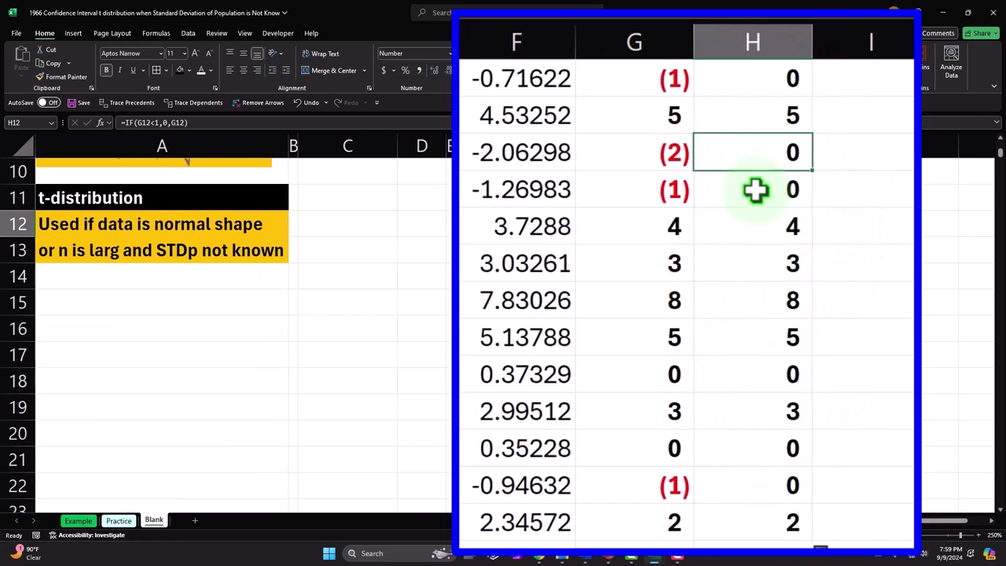
scroll(755, 205, down, 2)
click(766, 259)
scroll(763, 262, down, 1)
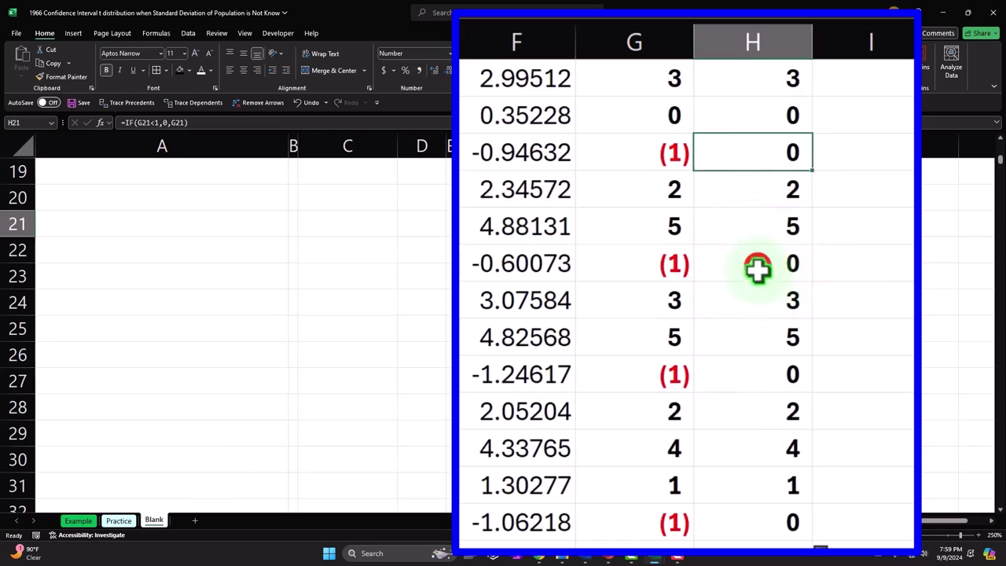
click(757, 269)
scroll(759, 265, down, 2)
click(759, 153)
scroll(755, 169, down, 1)
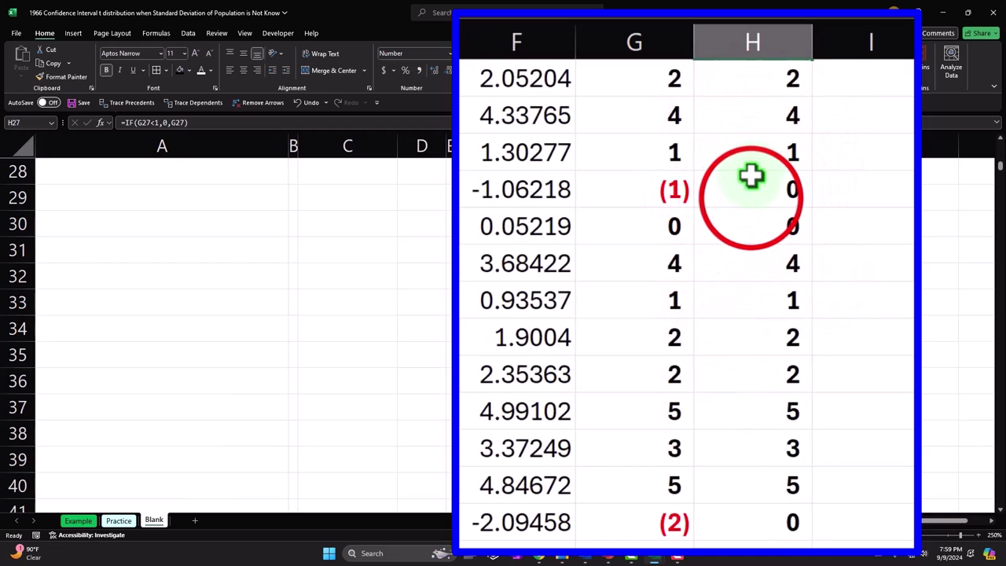
scroll(753, 236, down, 2)
click(757, 298)
scroll(758, 299, down, 4)
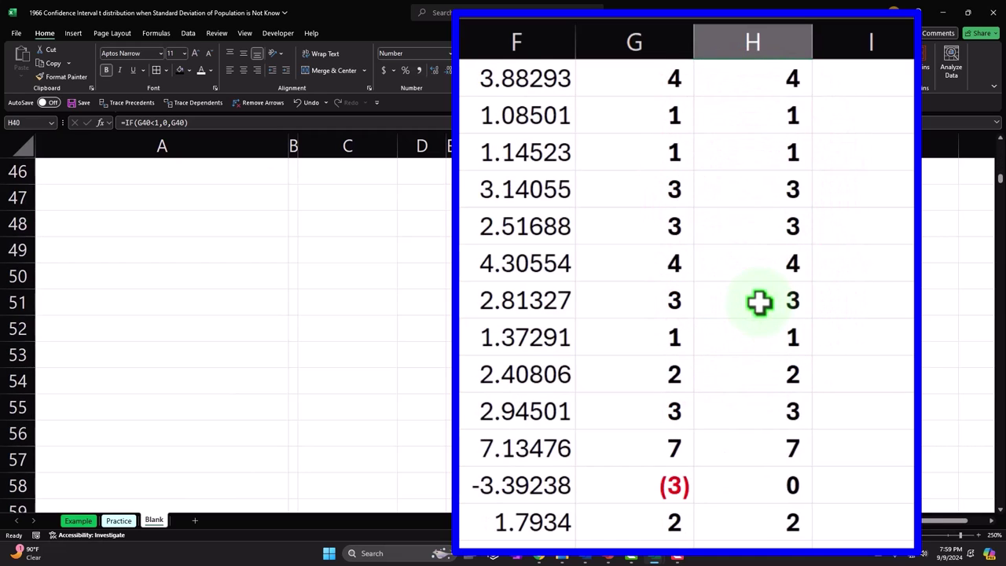
scroll(774, 366, down, 2)
click(777, 261)
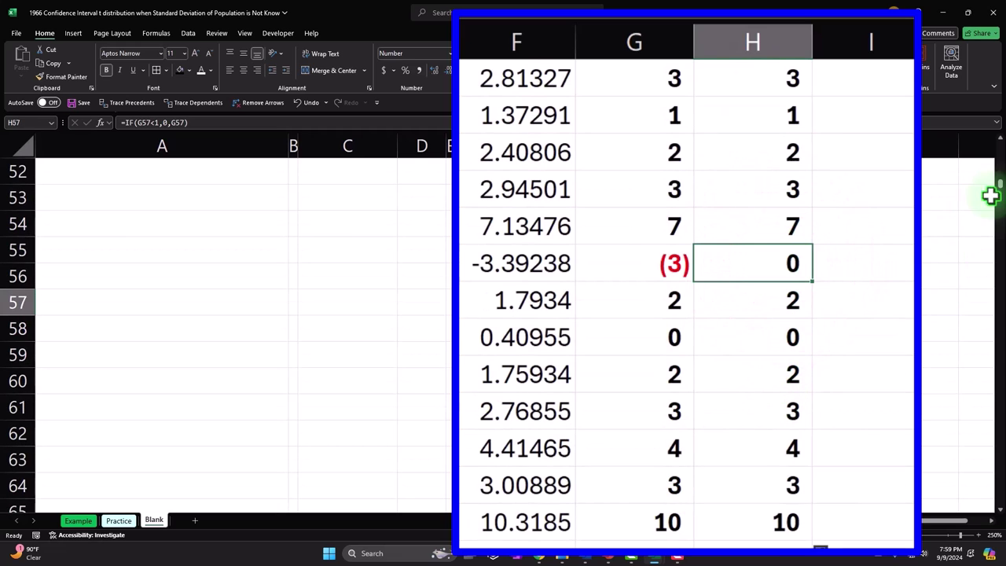
drag(1000, 182, 999, 145)
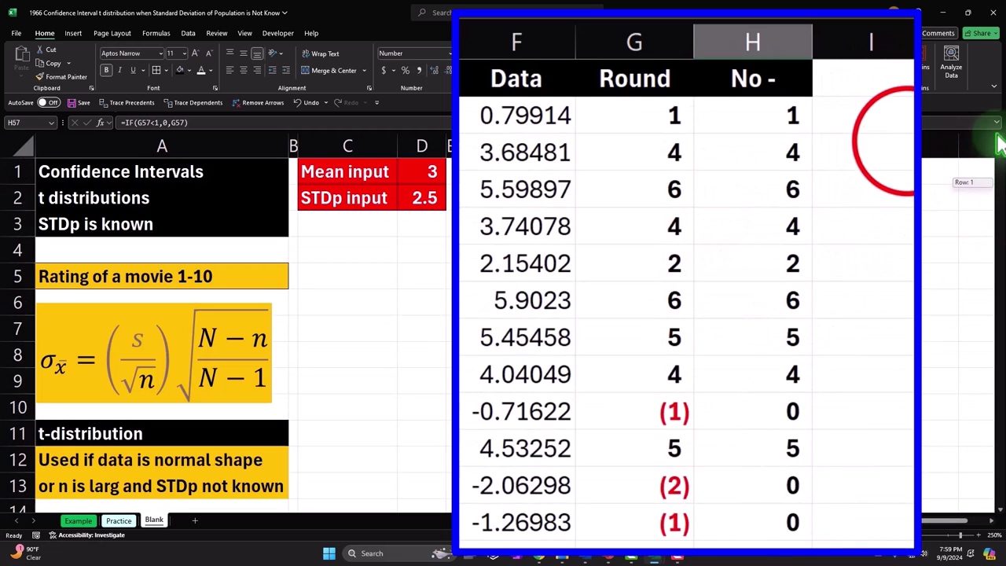
Step: Fit the widths of the Data, Round and No - columns to their contents
drag(519, 168, 644, 146)
double_click(623, 145)
click(629, 222)
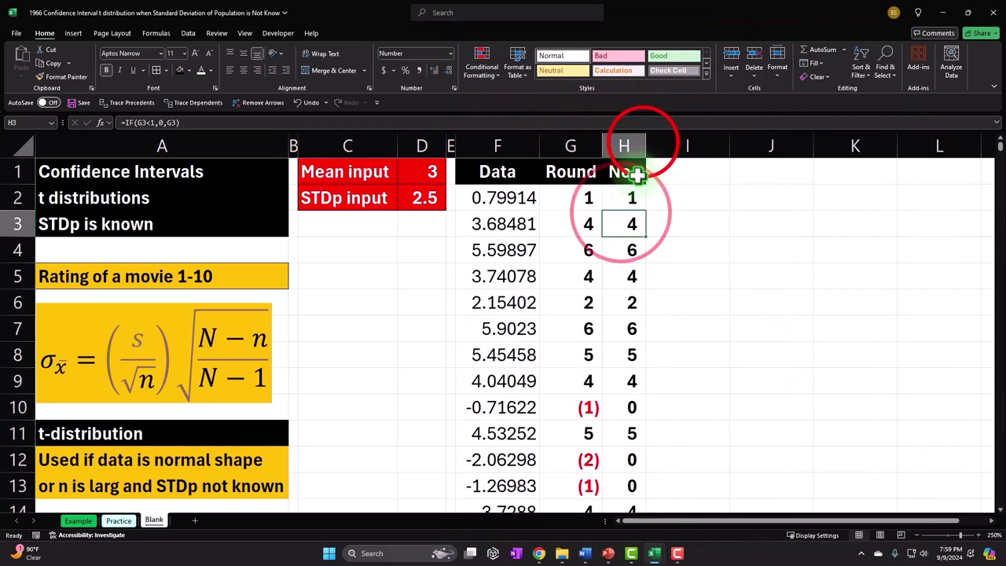
double_click(646, 145)
Step: Add cell borders and the recently used light blue fill to the data in F2:H501
drag(494, 197, 606, 199)
key(ctrl+shift+Down)
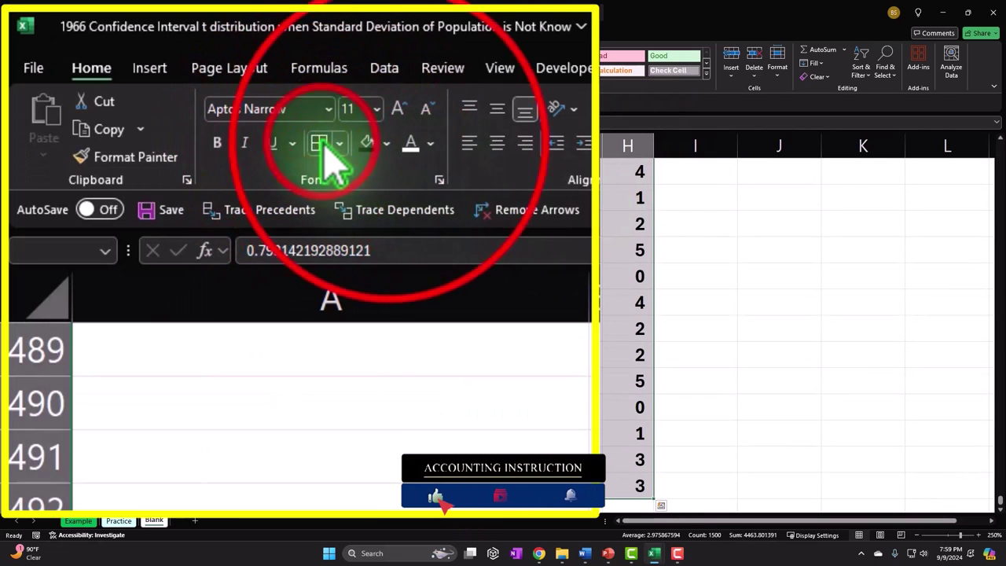
key(ctrl+BackSpace)
click(388, 145)
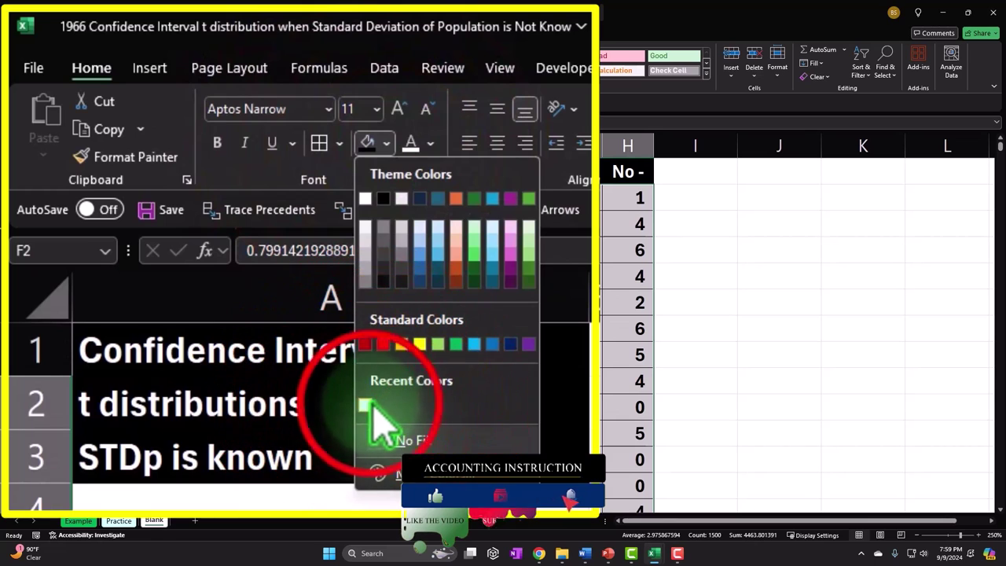
click(369, 407)
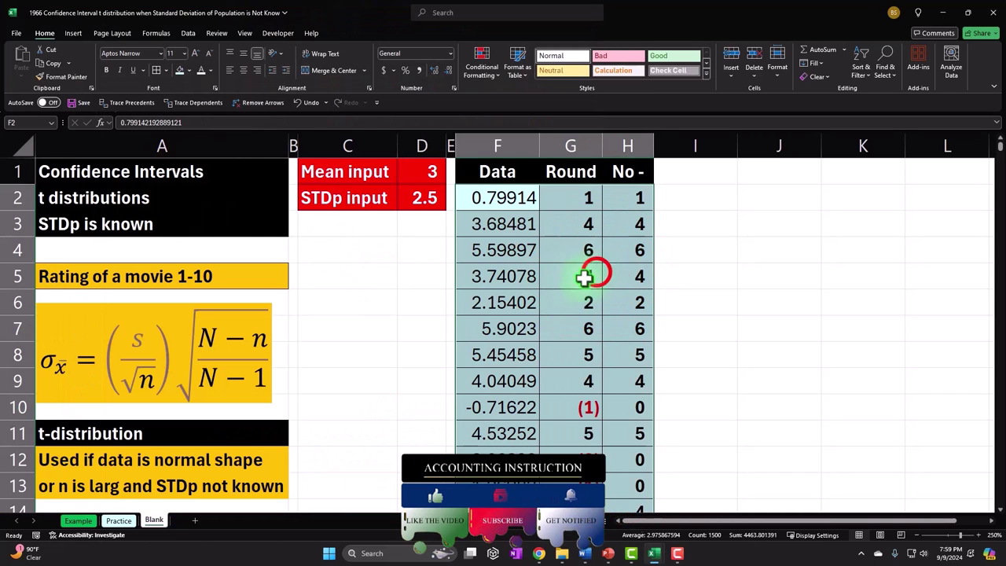
click(576, 279)
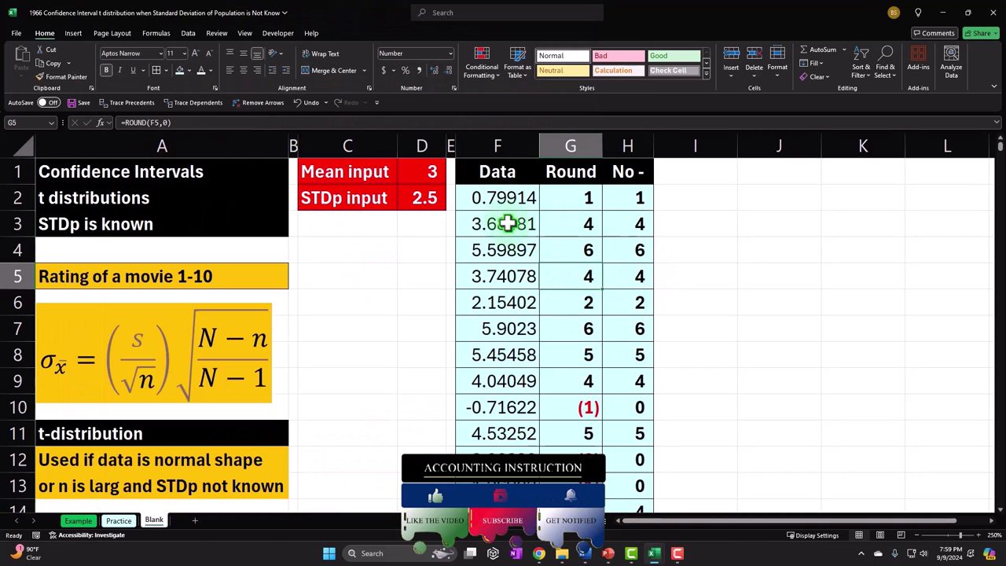
Step: Copy the narrow column E format onto column I to make it a thin spacer
click(450, 145)
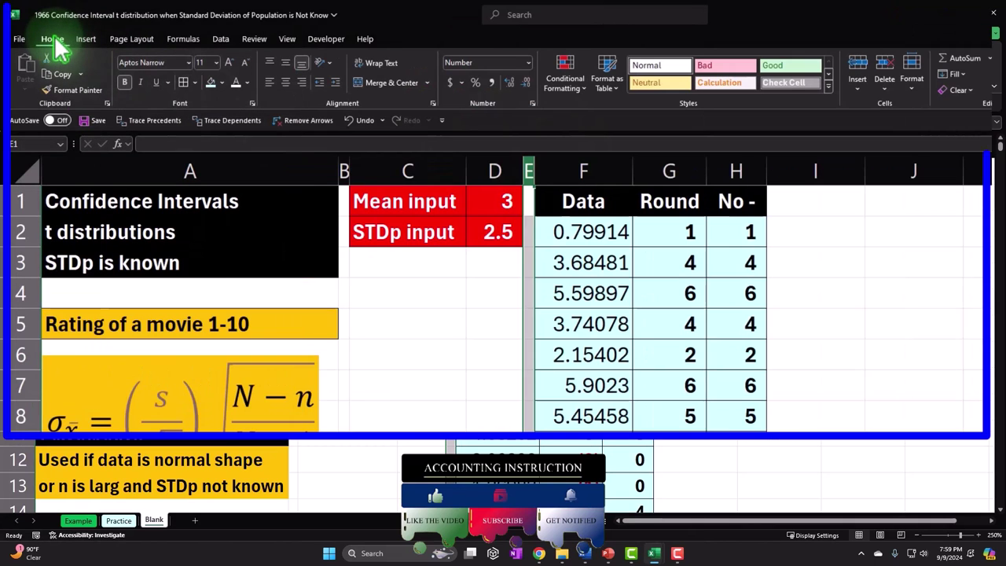
click(83, 91)
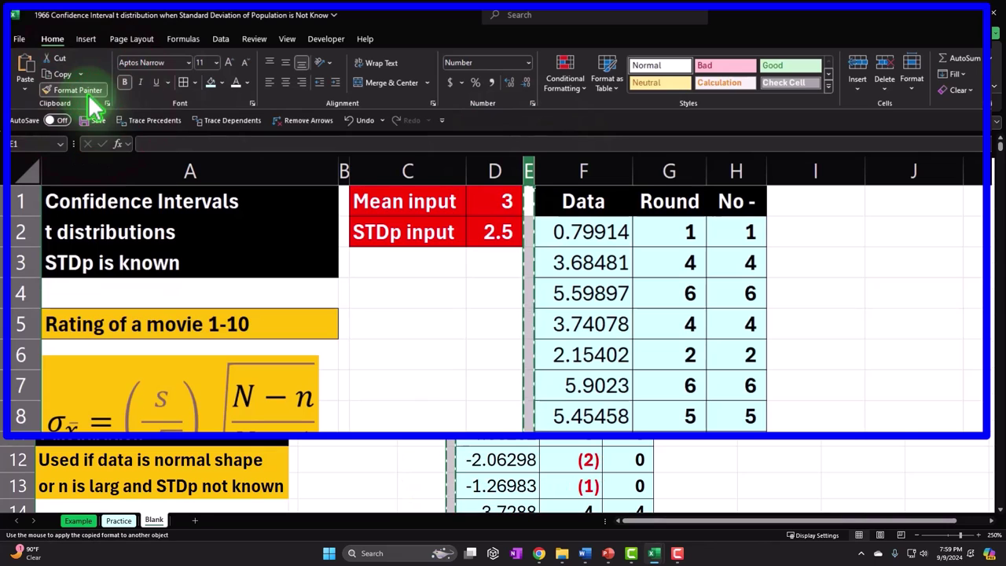
click(806, 172)
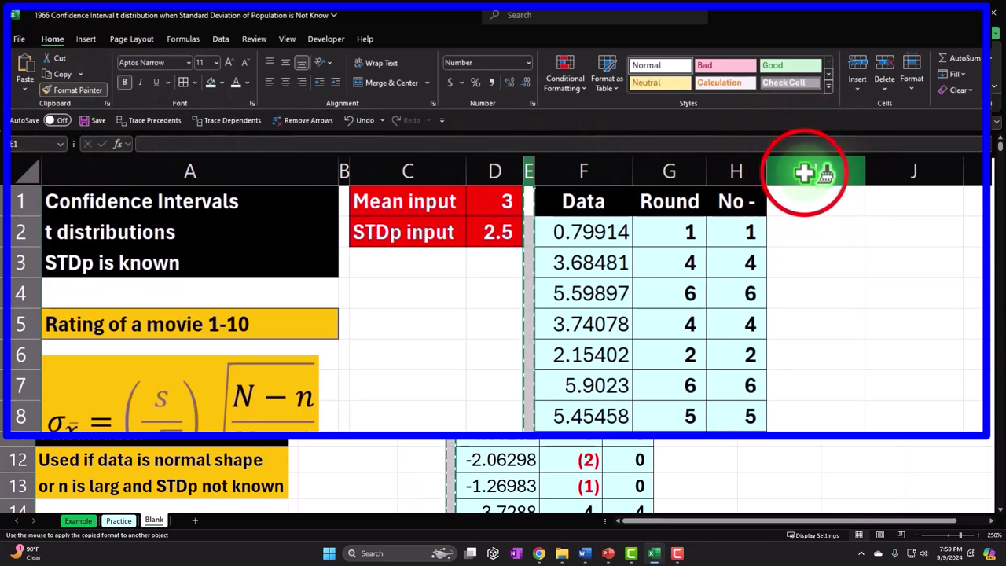
Step: Enter the label Count in cell J1
click(819, 207)
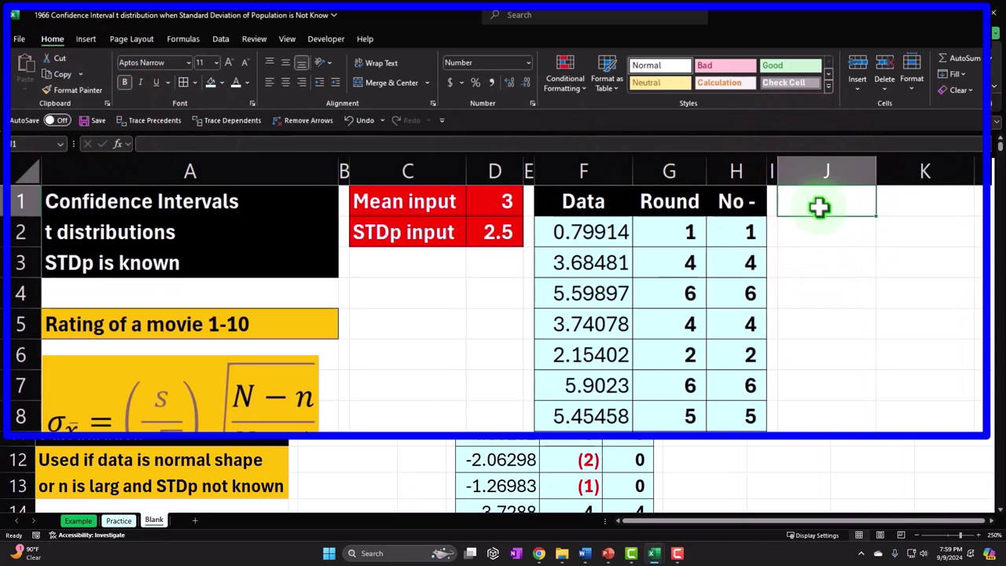
text(Co)
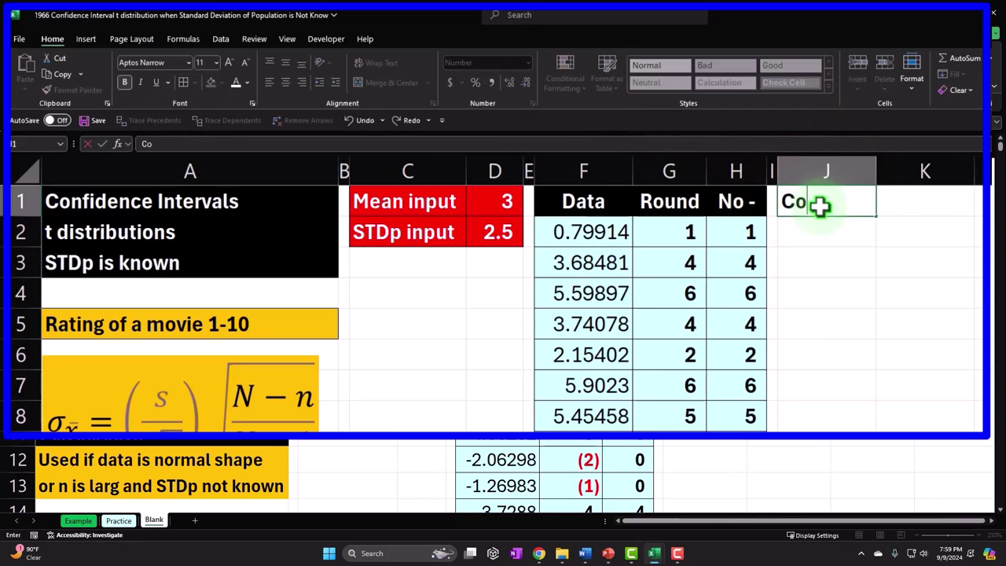
text(unt)
key(Tab)
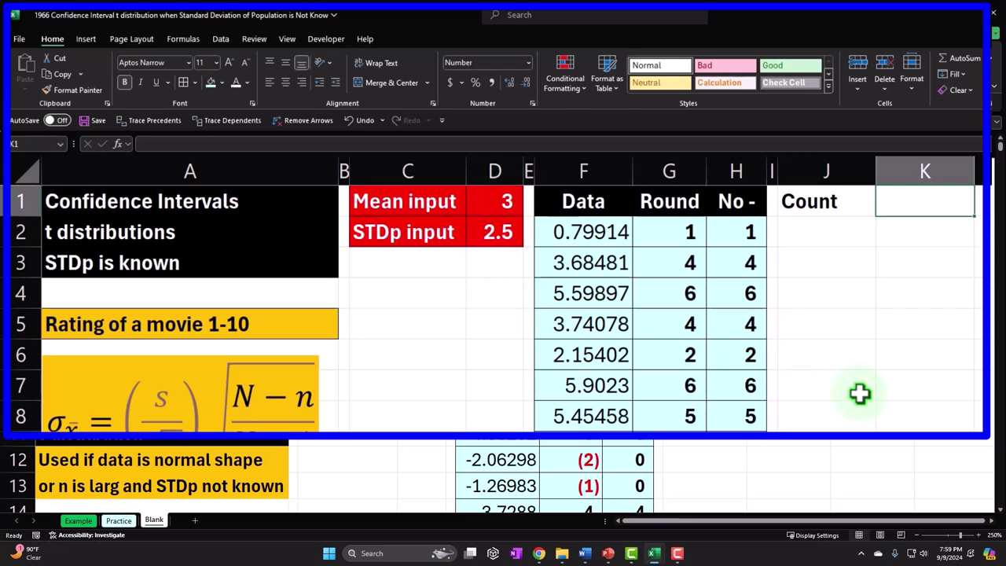
Step: Enter the formula =COUNT(H2:H501) in cell K1 to count the No - values
text(=)
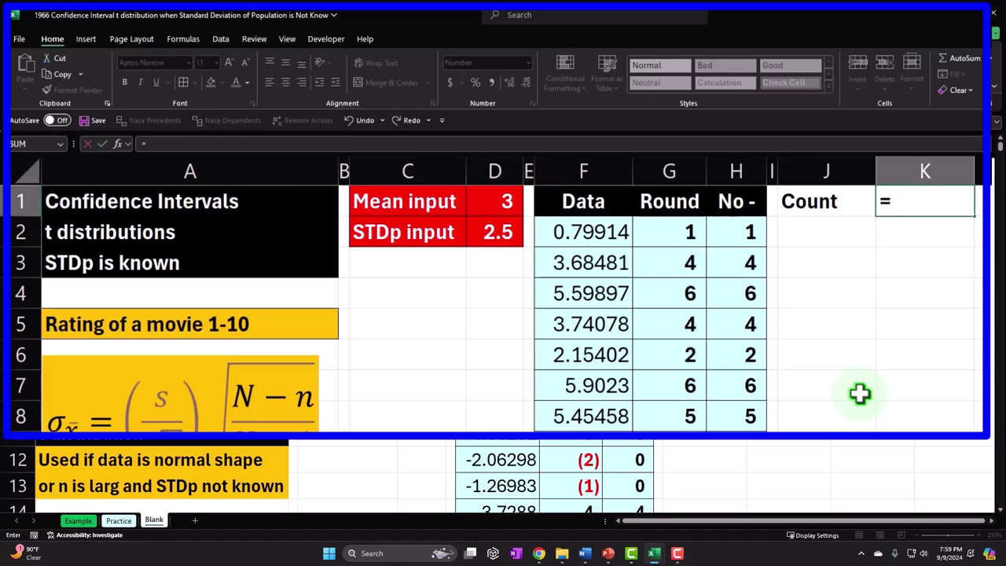
text(coun)
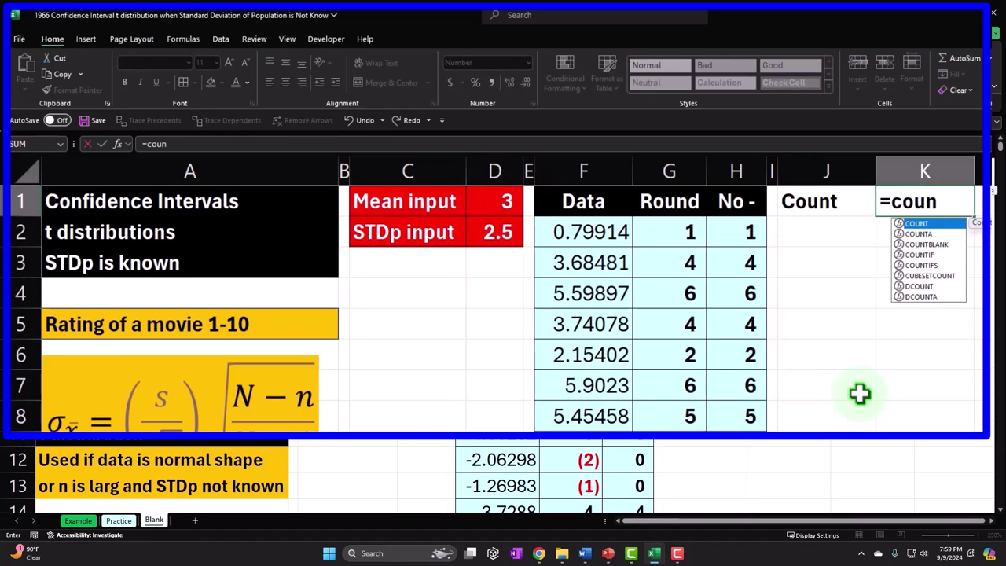
key(Tab)
key(Left)
key(Left)
key(Left)
key(Down)
key(ctrl+shift+Down)
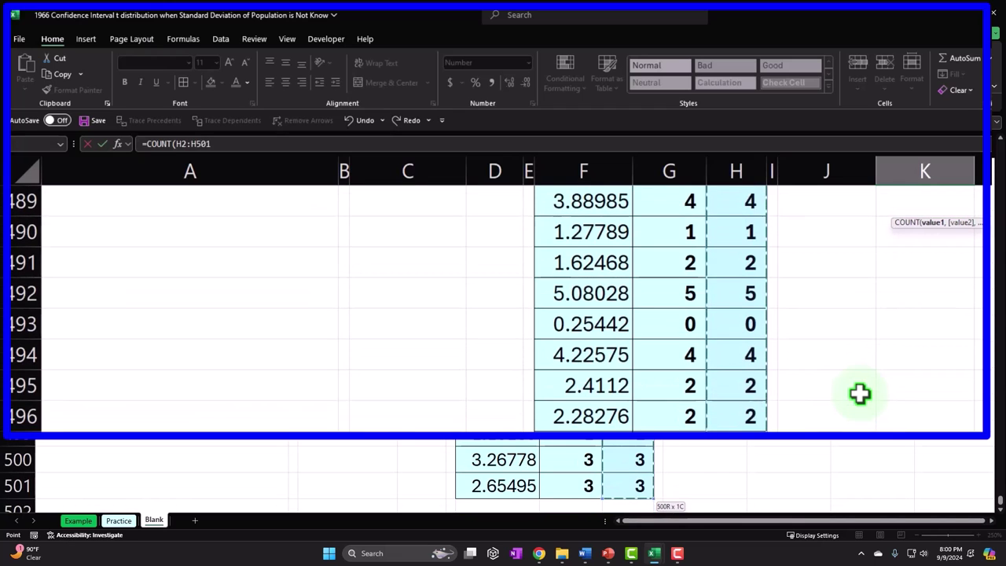
key(Return)
scroll(860, 393, up, 1)
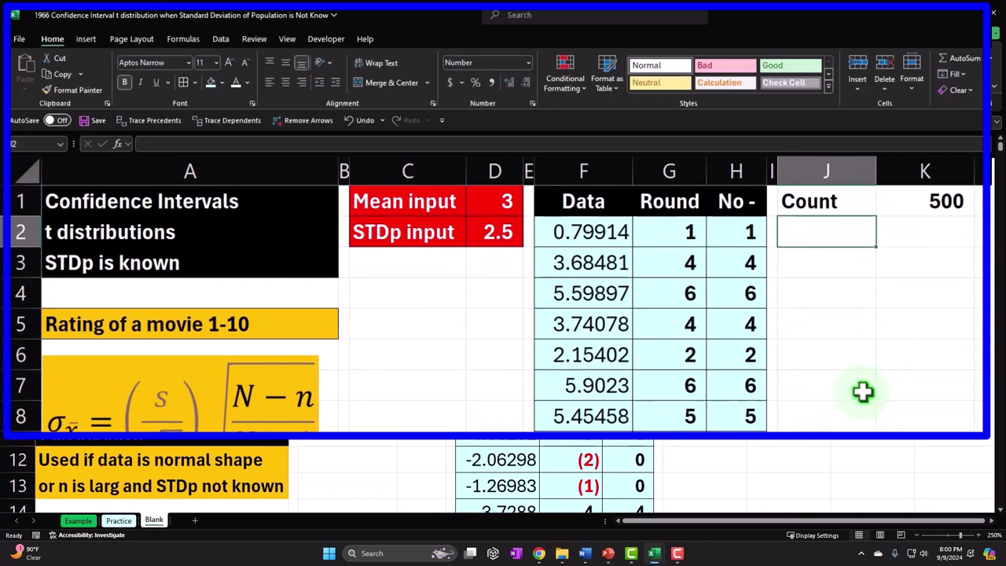
Step: Enter the label Mean pop in J2 and the formula =AVERAGE(H2:H501) in K2
text(Mean pop)
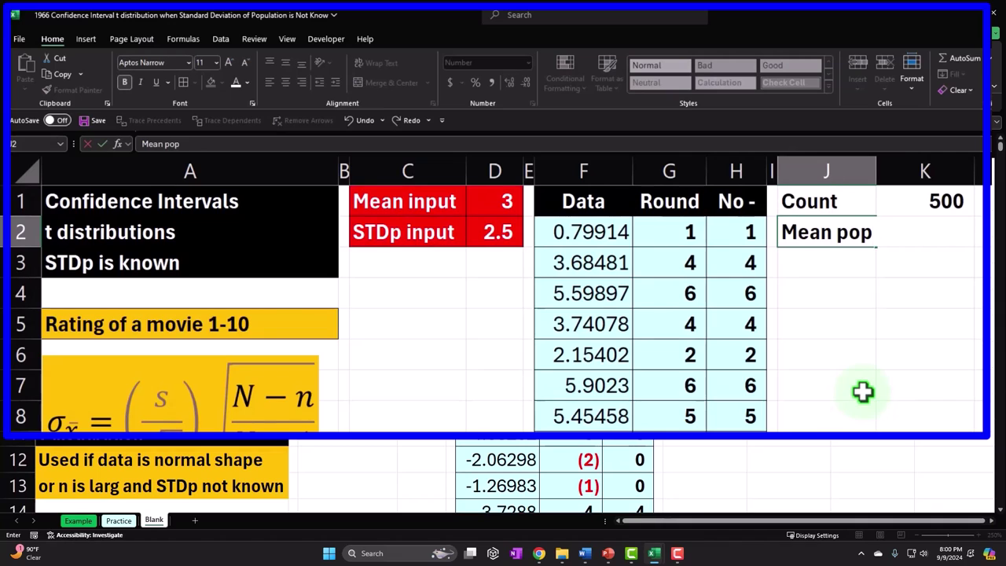
key(Tab)
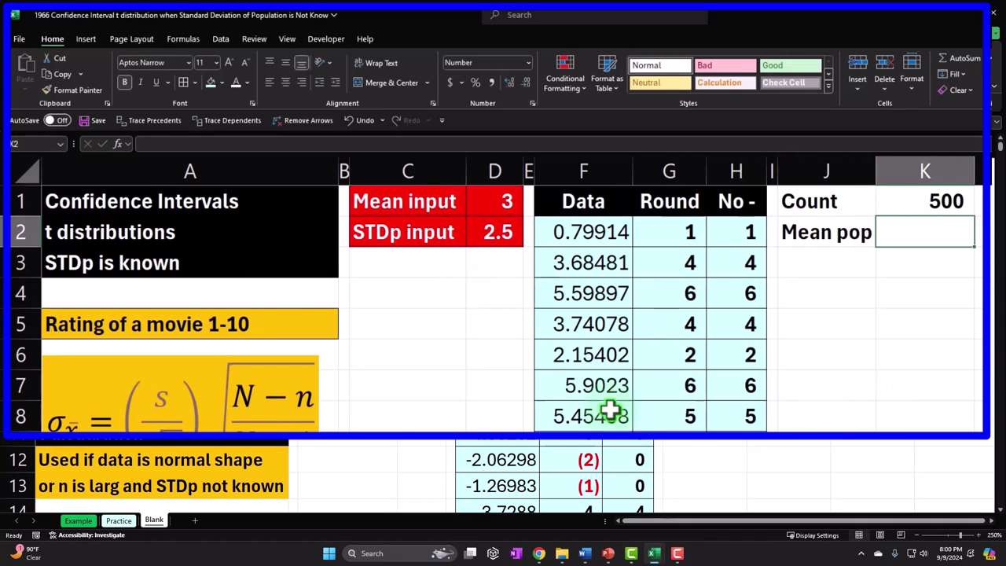
text(=)
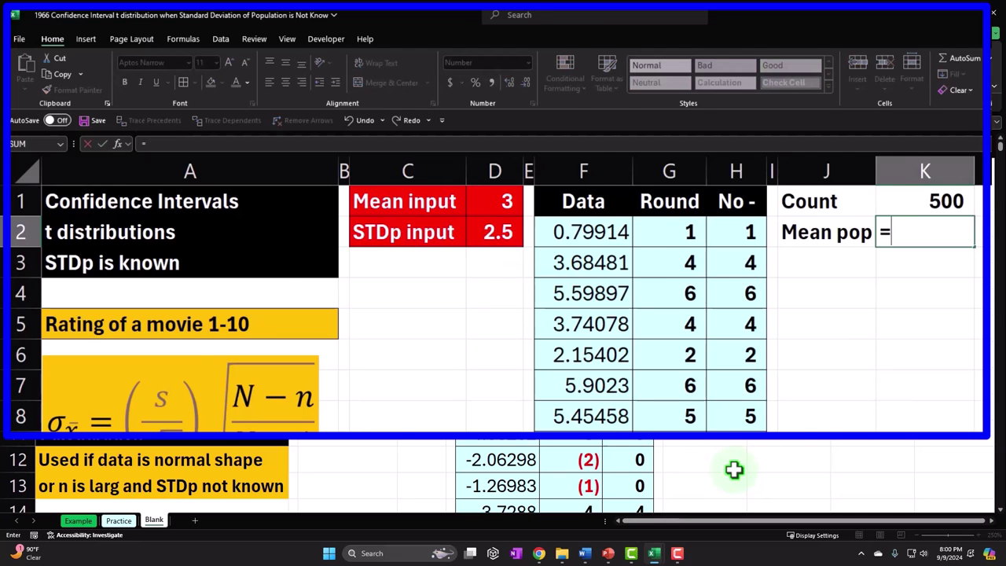
text(aver)
key(Tab)
key(Left)
key(Left)
key(Left)
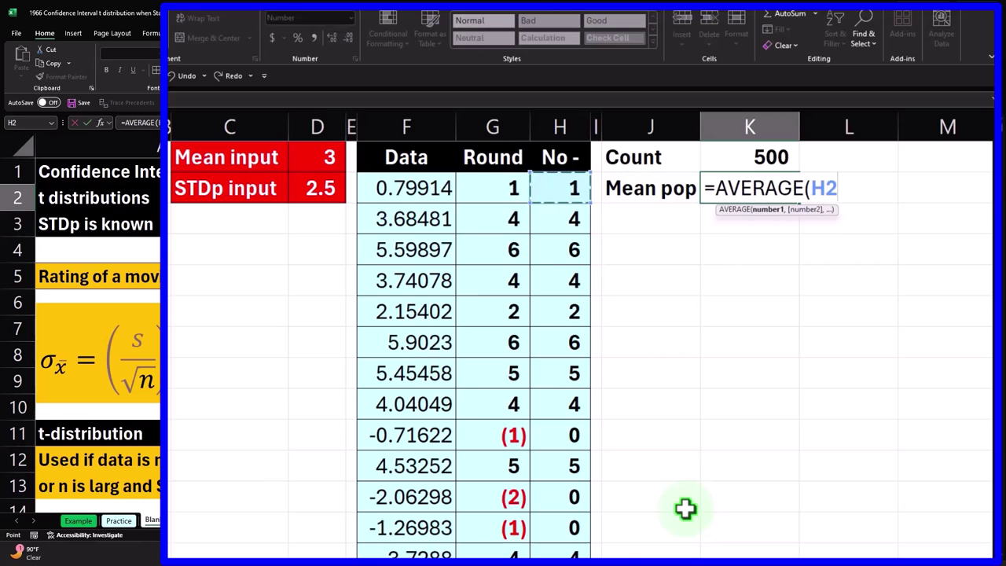
key(ctrl+shift+Down)
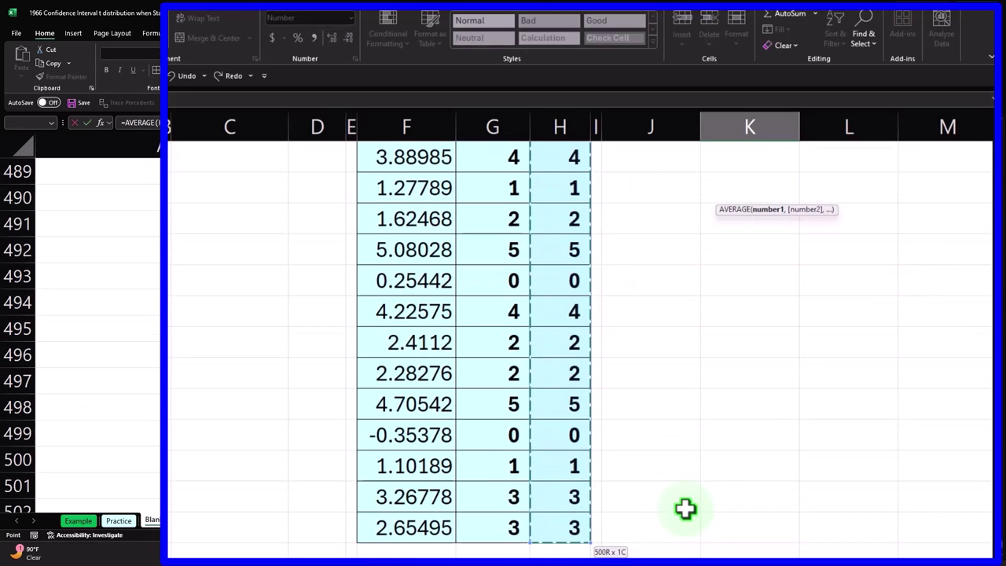
key(ctrl+BackSpace)
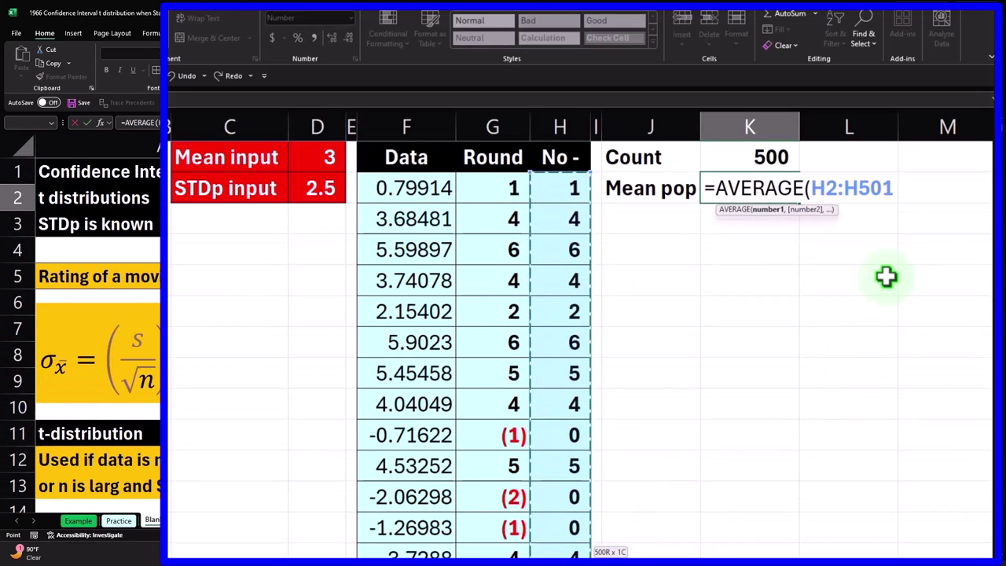
key(Return)
Step: Format the population mean in K2 to show two decimal places
key(Up)
key(Right)
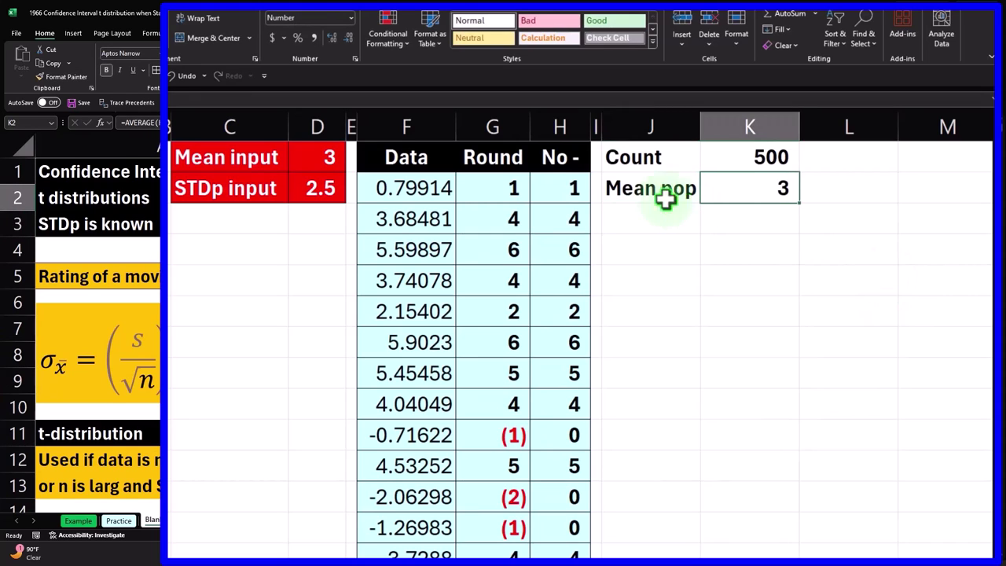
click(333, 38)
click(332, 38)
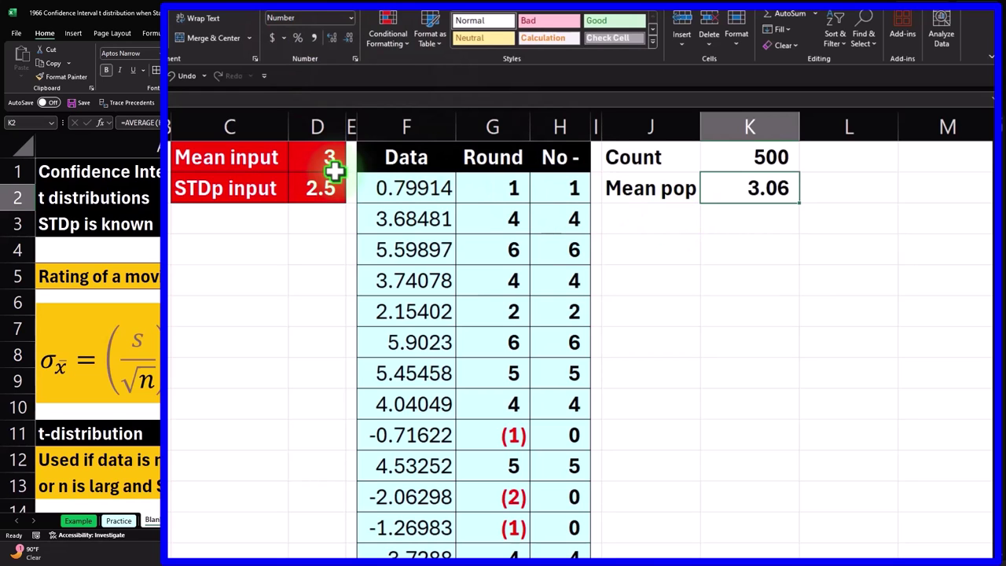
Step: Enter the label STDp in J3 and a STDEV.P formula over all the No - column data in K3
scroll(613, 284, down, 6)
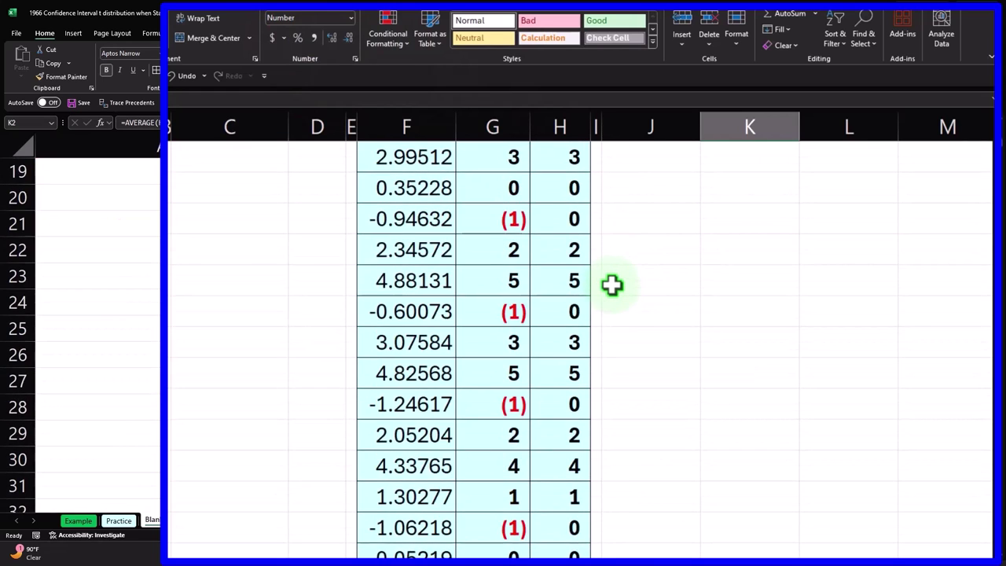
scroll(612, 285, up, 6)
click(638, 218)
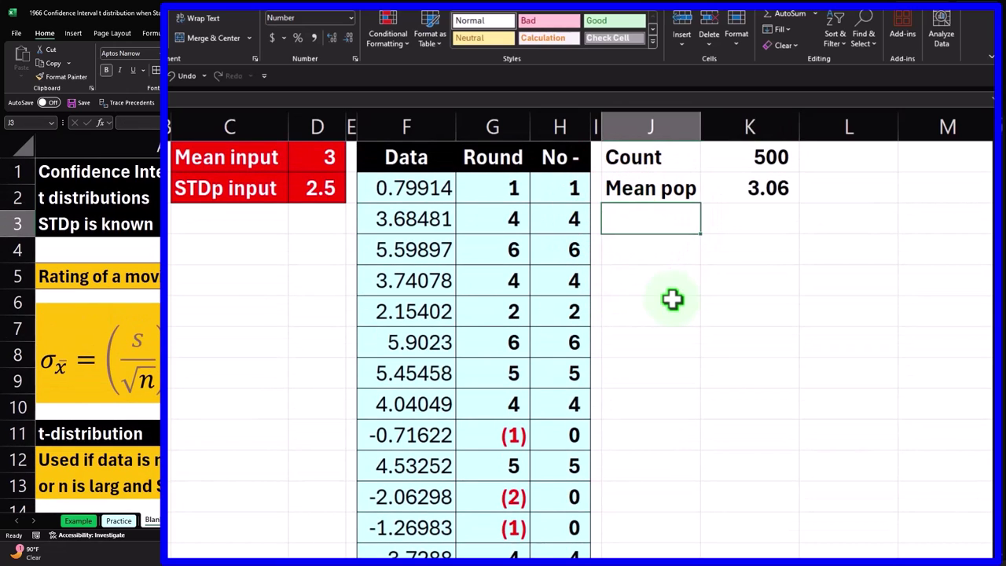
text(STDp)
key(Tab)
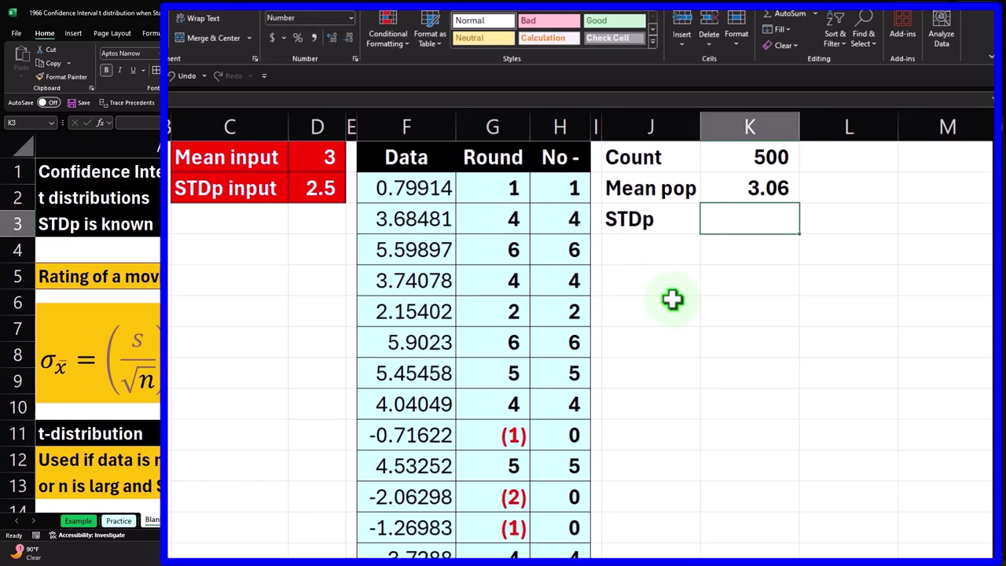
text(=)
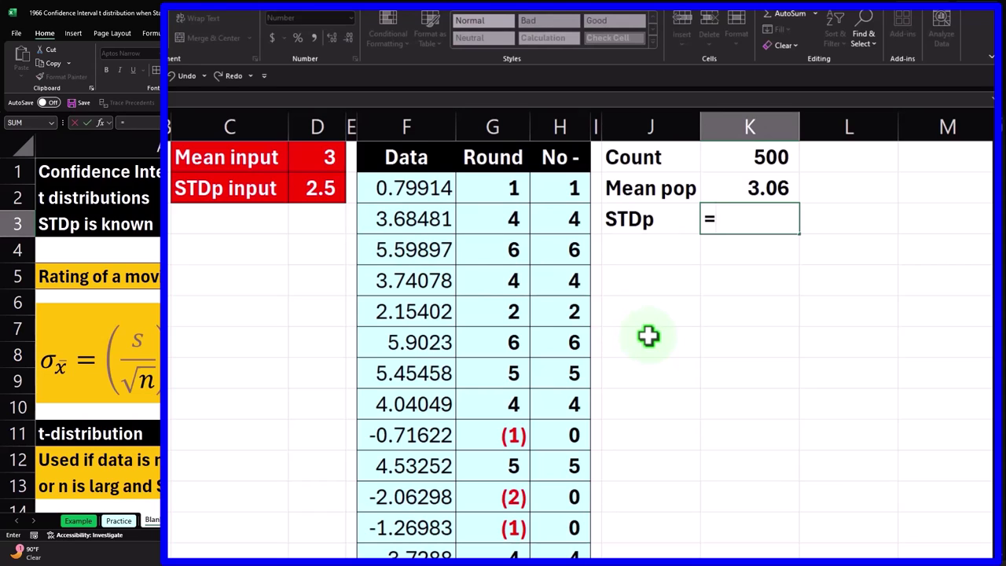
text(st)
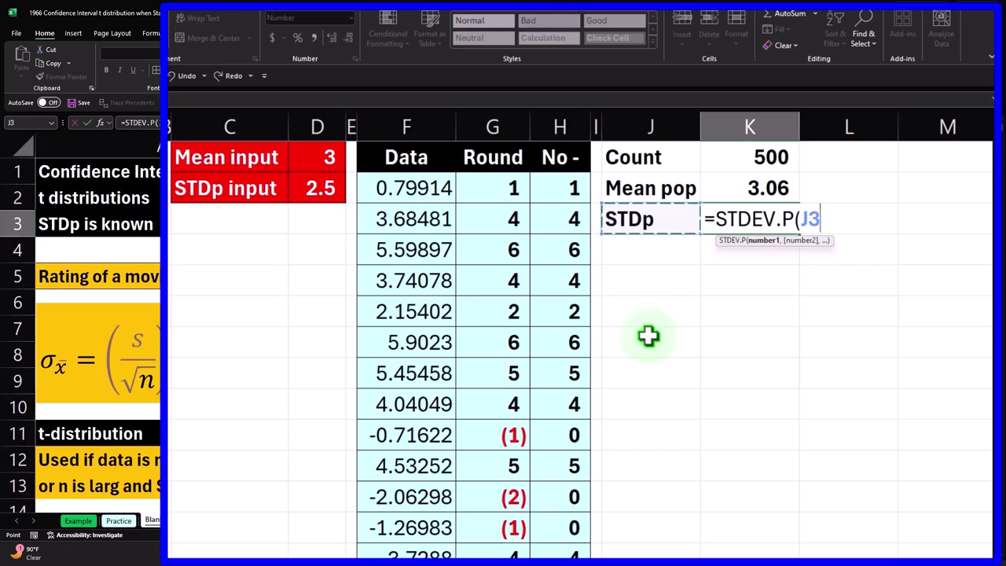
key(ctrl+shift+Down)
key(ctrl+BackSpace)
key(Return)
key(Up)
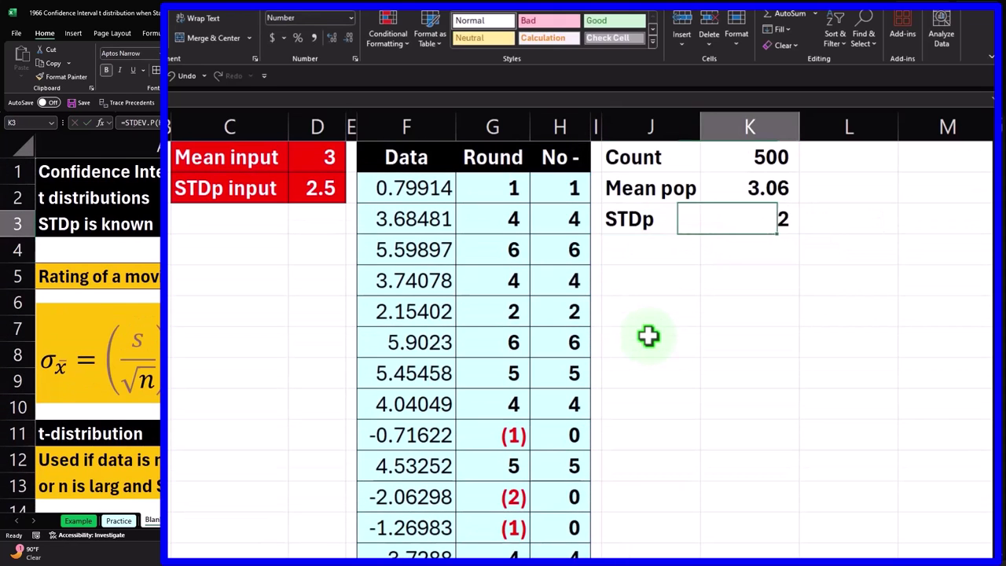
Step: Show the STDp value in K3 with two decimal places and give J1:K3 a red fill with white font
click(331, 37)
click(331, 37)
drag(660, 161, 737, 208)
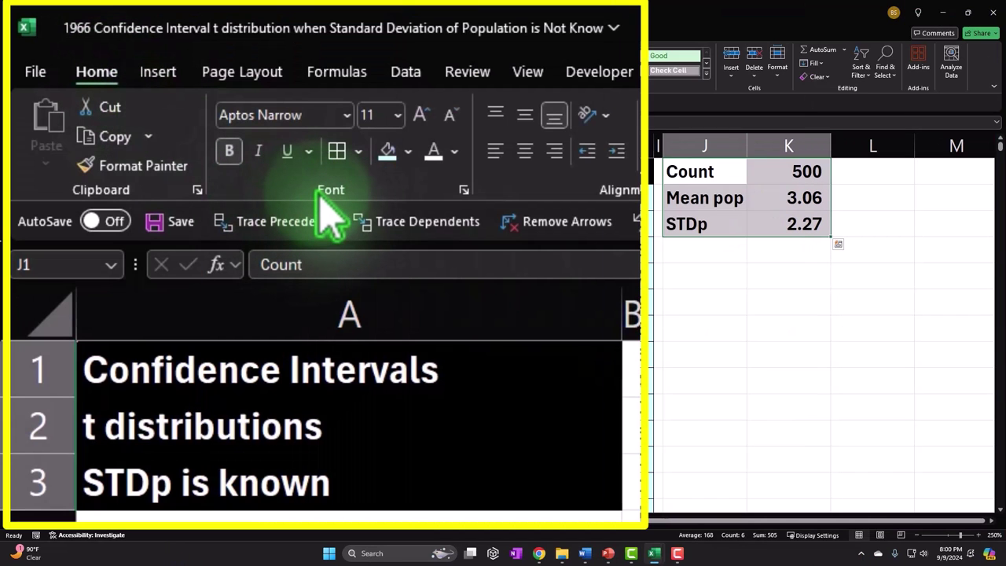
click(408, 152)
click(404, 363)
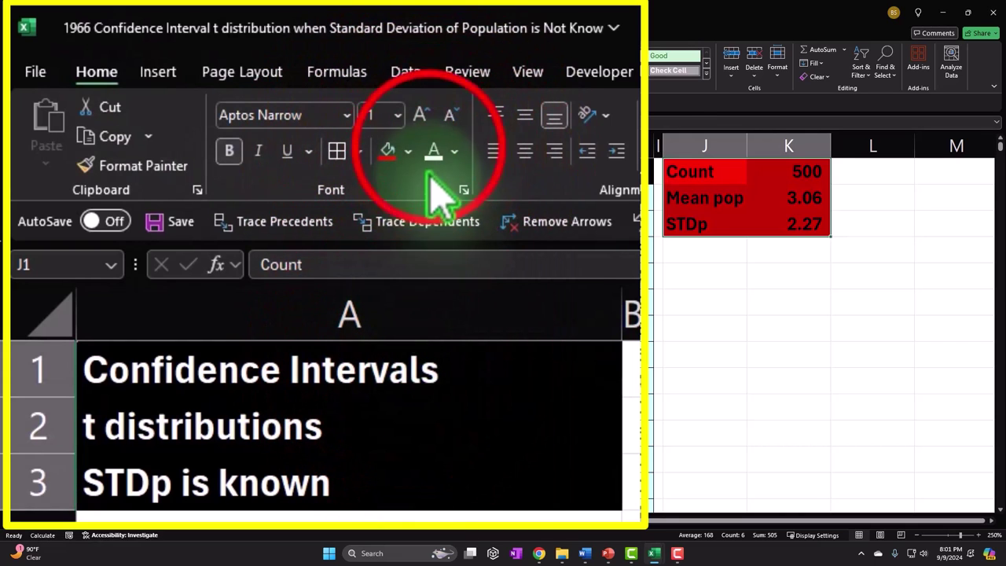
click(433, 152)
Step: Format the data in F2:H501 under the Data, Round and No - headers with a red fill and white font
drag(542, 198, 621, 198)
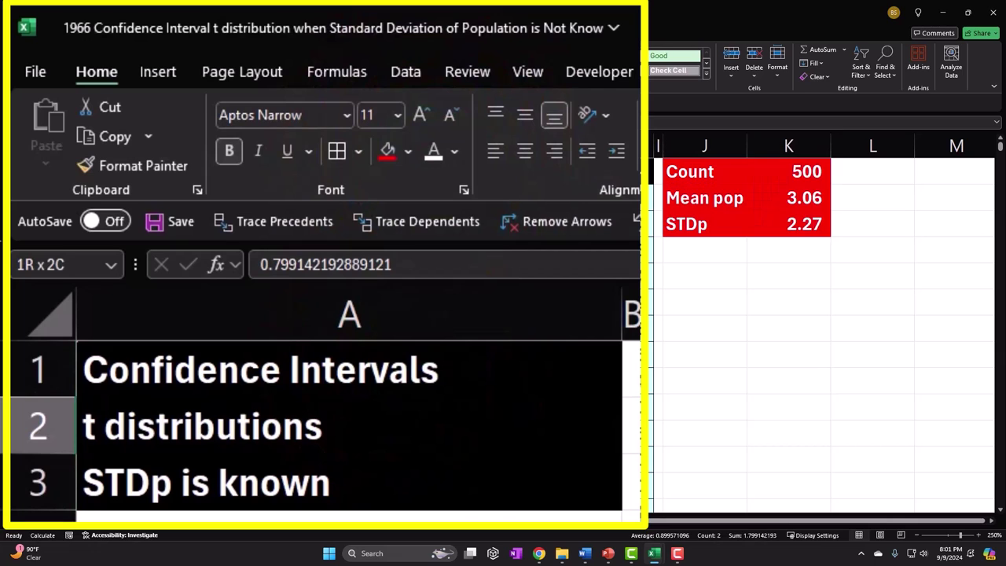
key(ctrl+shift+Down)
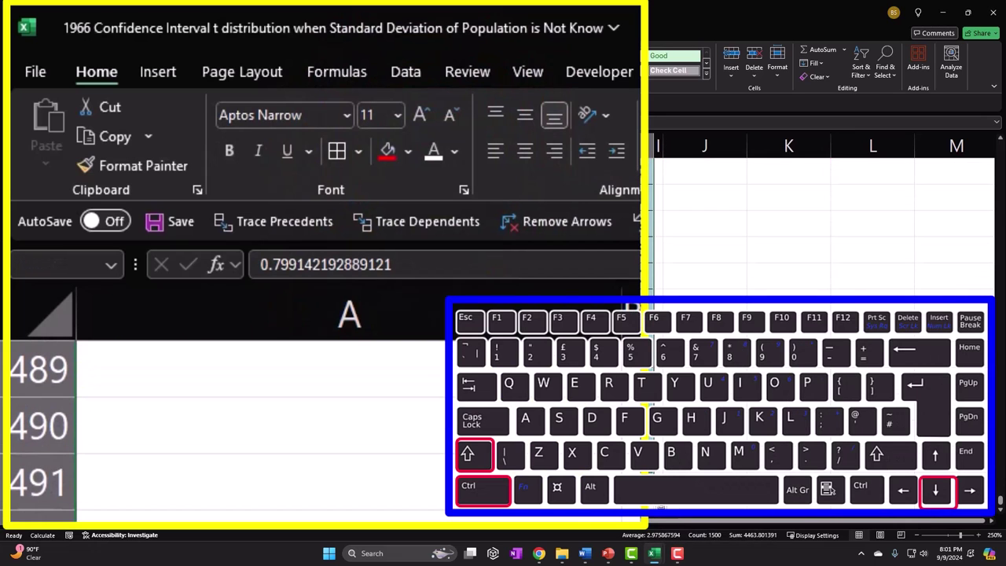
click(433, 152)
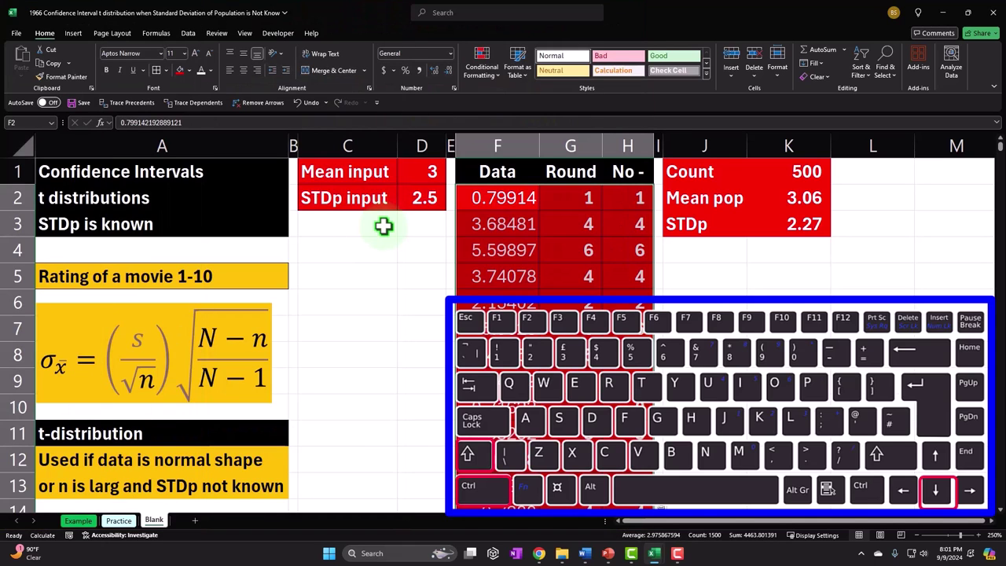
click(571, 224)
scroll(571, 228, down, 3)
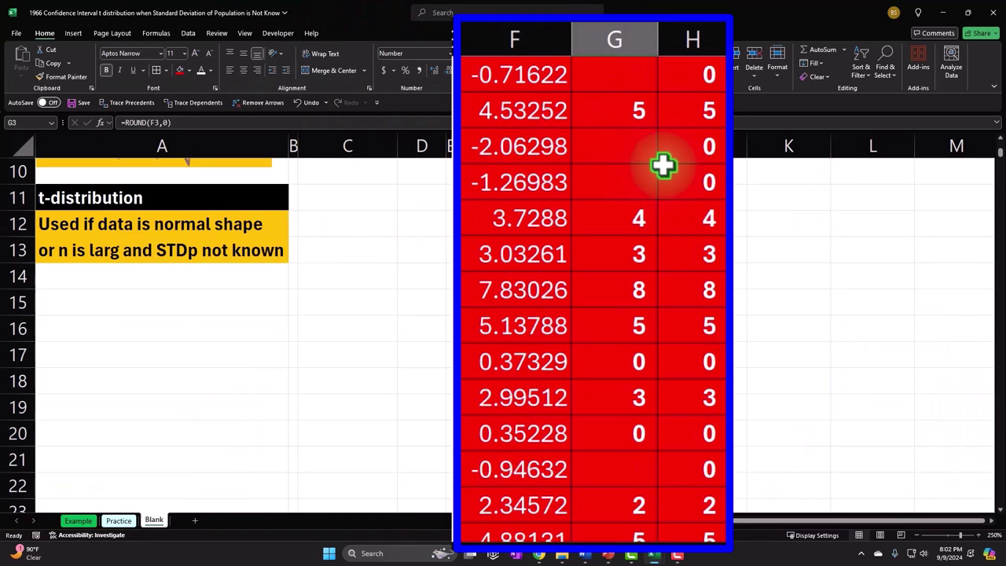
scroll(668, 189, up, 3)
drag(524, 106, 674, 102)
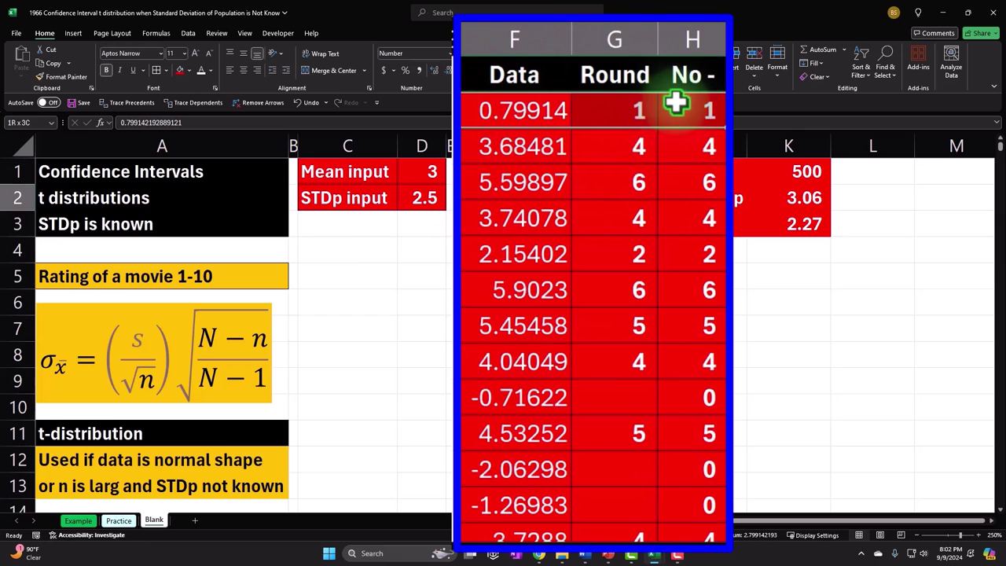
key(ctrl+shift+Down)
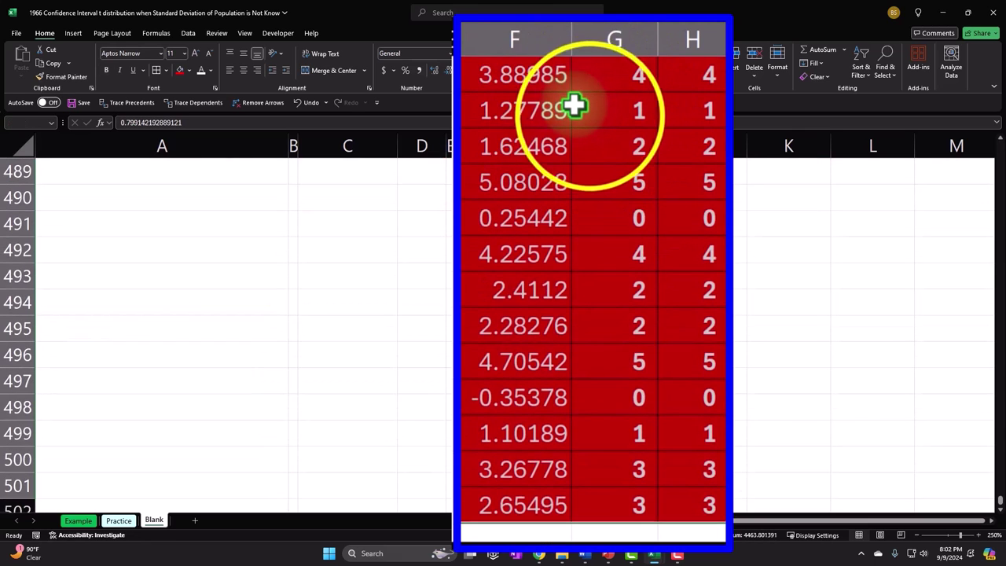
scroll(550, 199, up, 5)
right_click(550, 200)
click(661, 435)
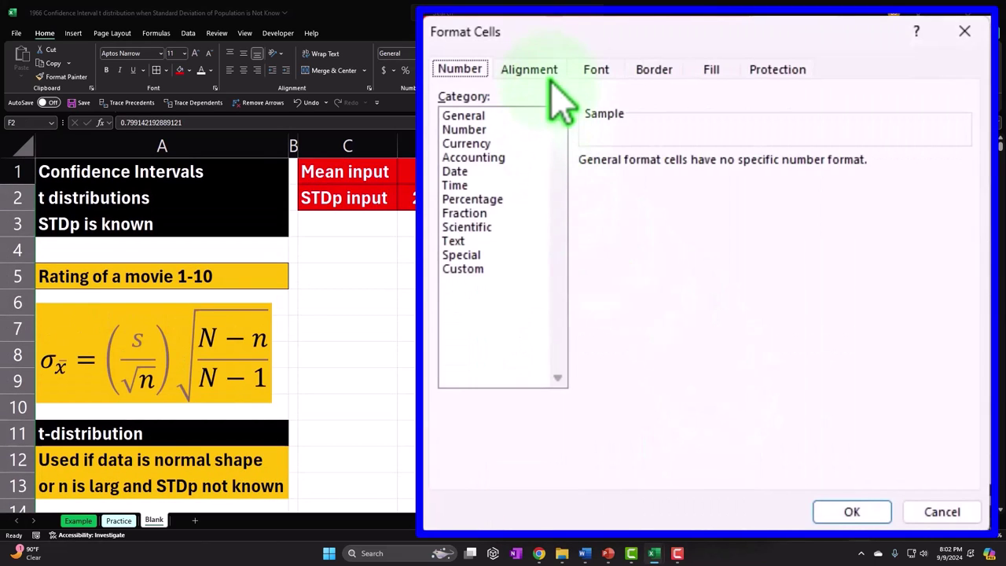
click(476, 146)
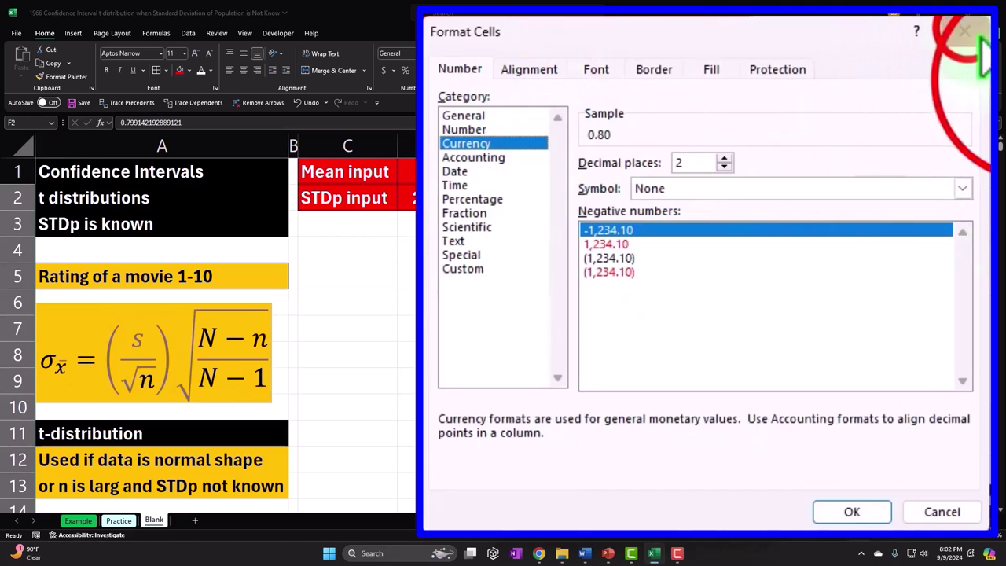
click(964, 30)
click(789, 305)
Step: Change the number format of G2:G501 so negative numbers appear in parentheses without red coloring
click(573, 189)
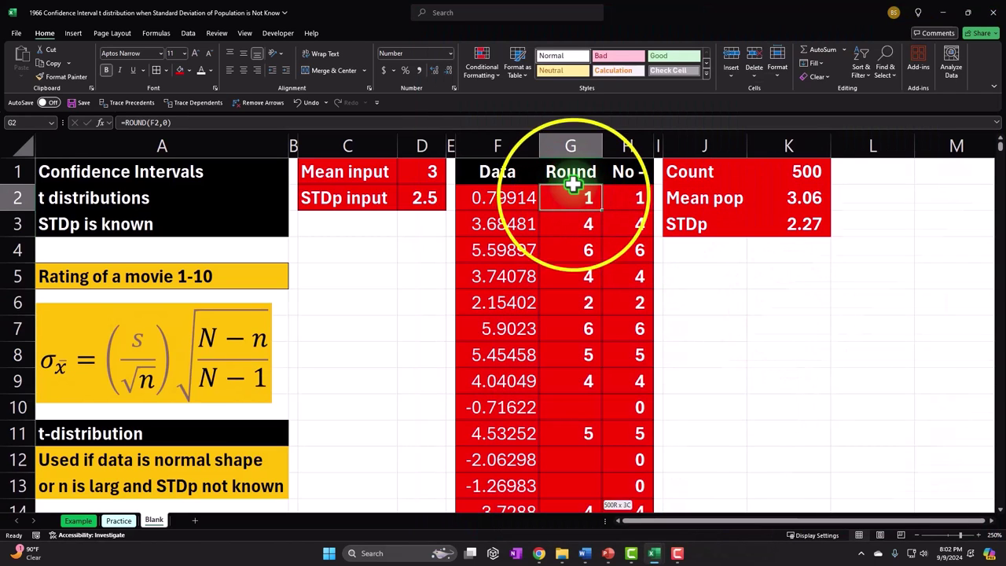
key(ctrl+shift+Down)
right_click(573, 193)
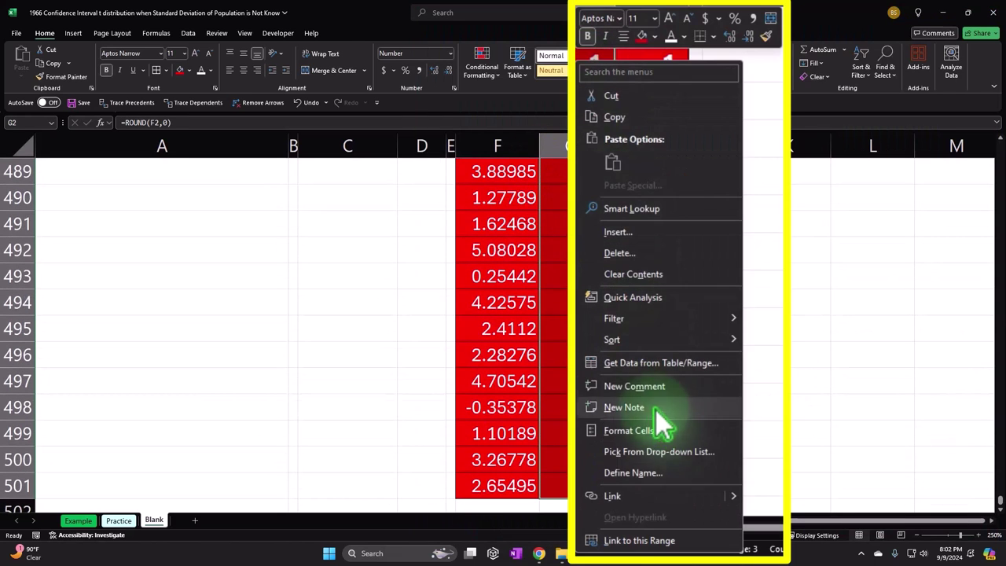
click(660, 433)
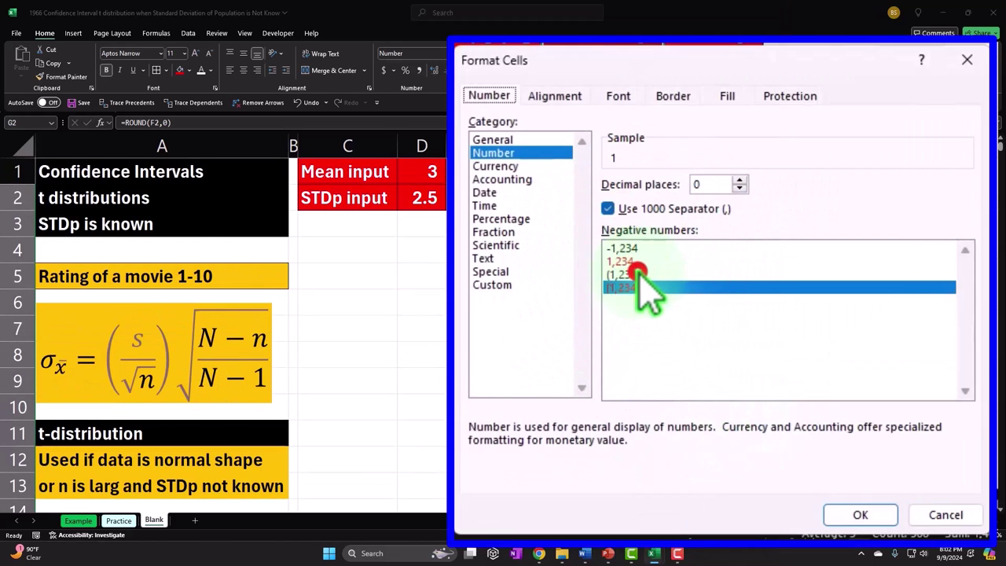
click(638, 274)
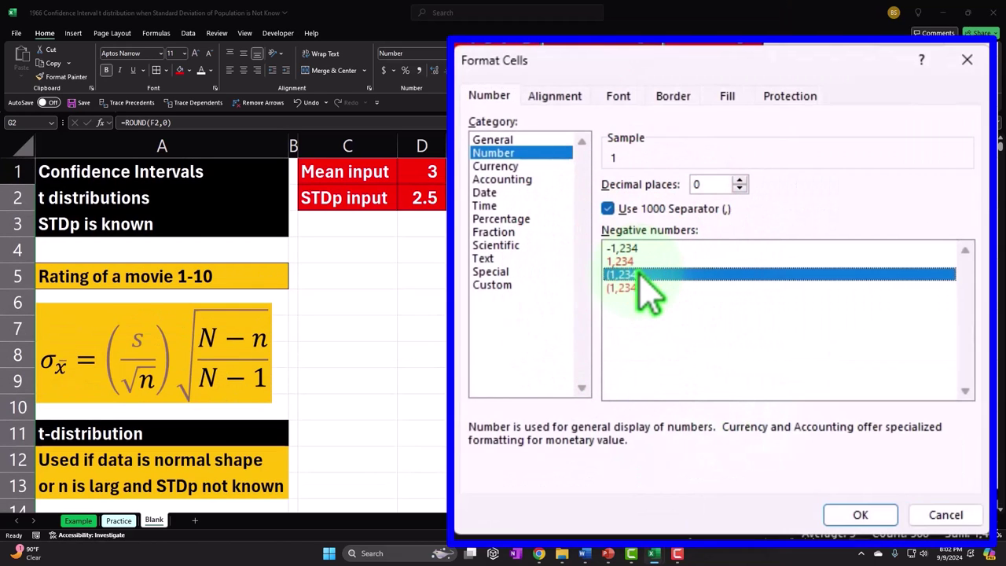
click(857, 513)
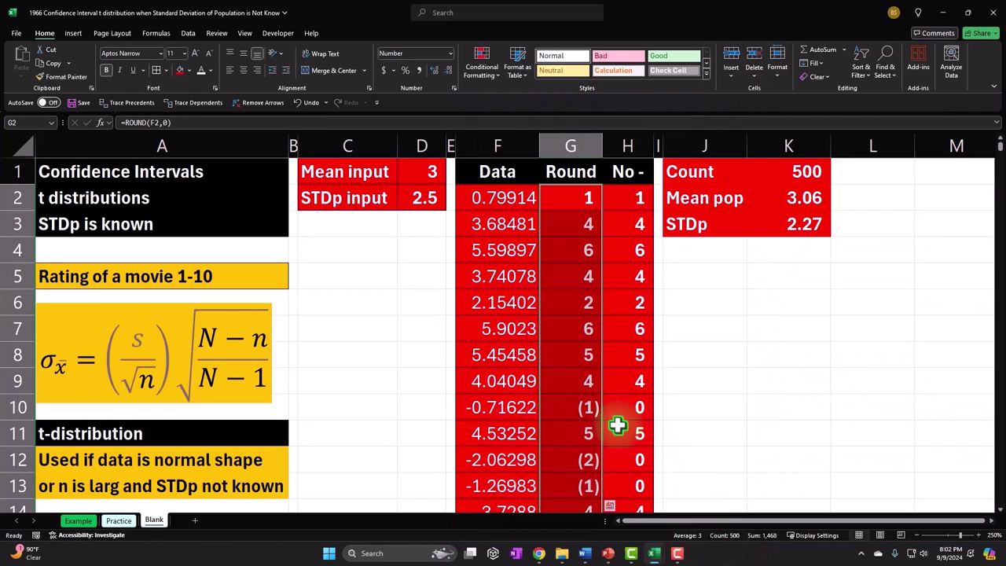
click(618, 422)
scroll(613, 428, down, 1)
scroll(610, 409, up, 1)
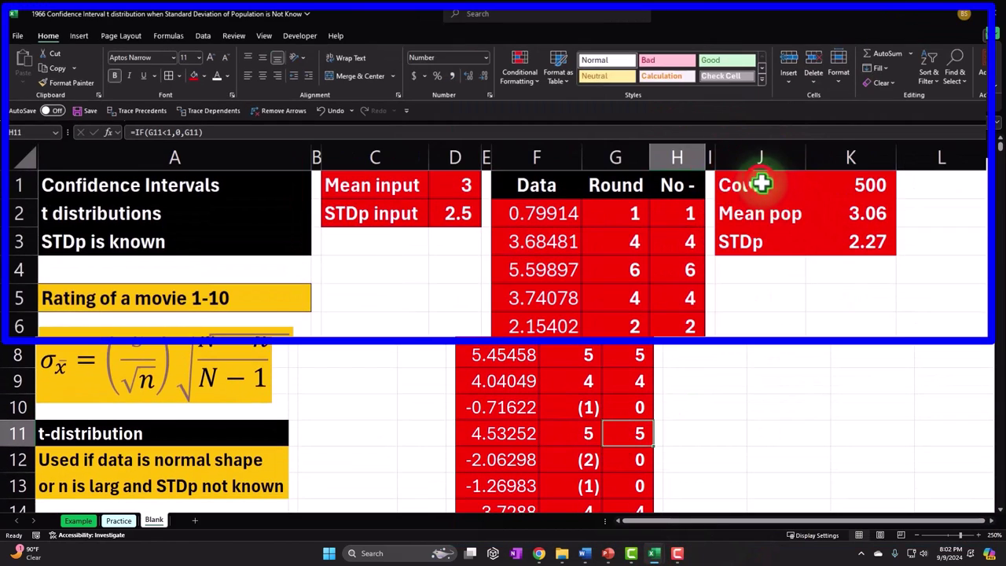
Step: Add borders to all cells of the population summary in J1:K3
drag(708, 171, 770, 212)
drag(831, 230, 835, 243)
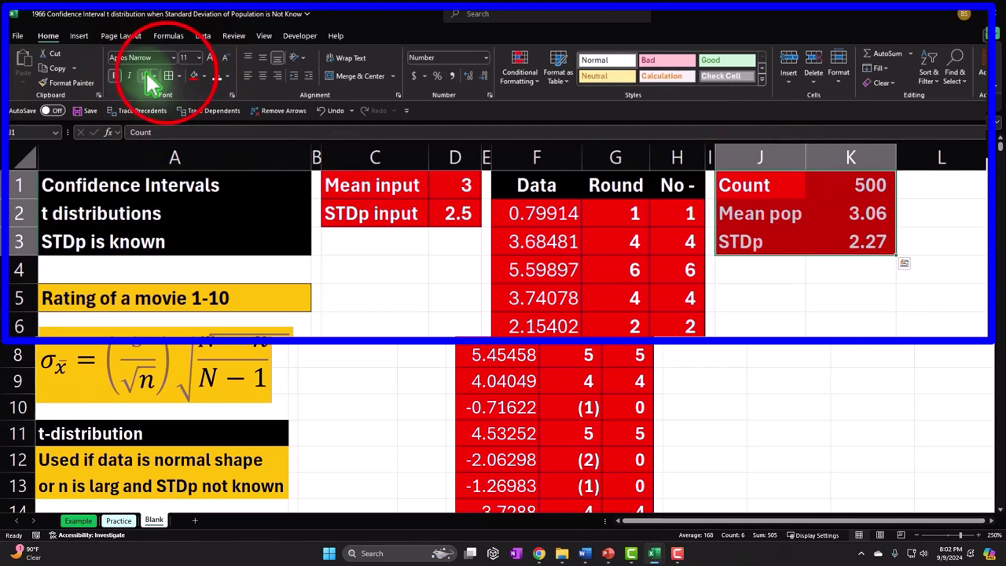
click(831, 314)
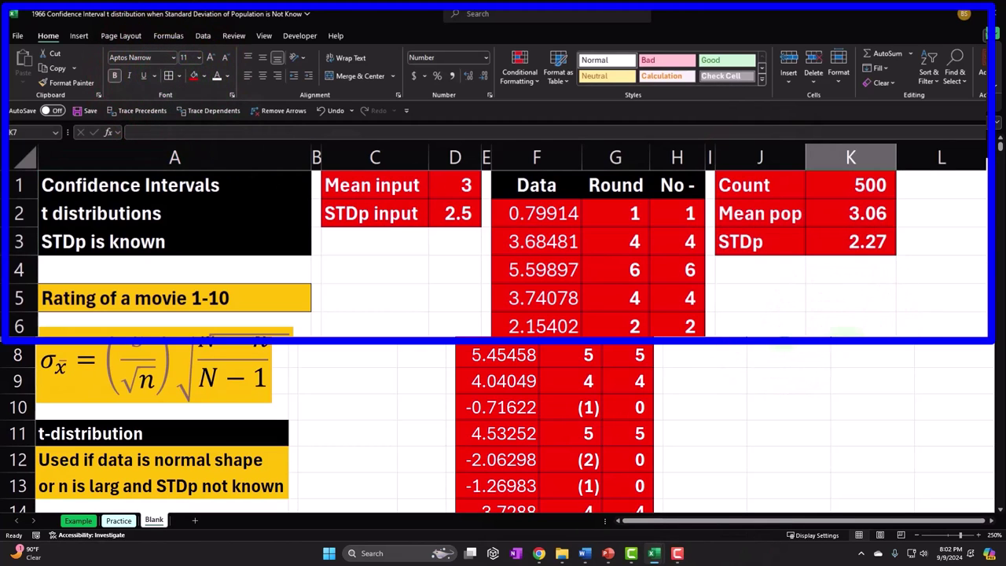
Step: Copy the narrow spacer formatting of column I onto column L
click(710, 153)
click(72, 83)
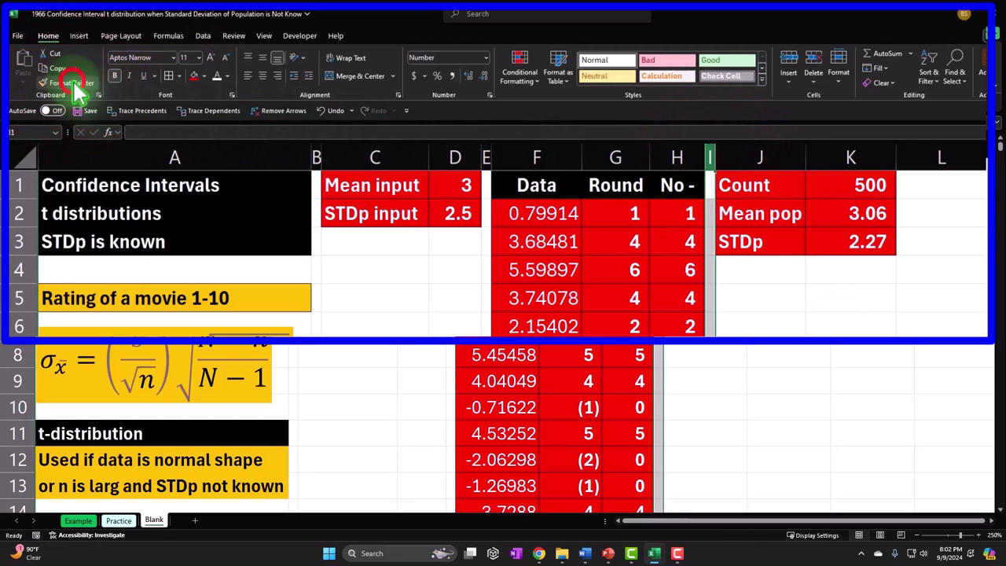
click(940, 158)
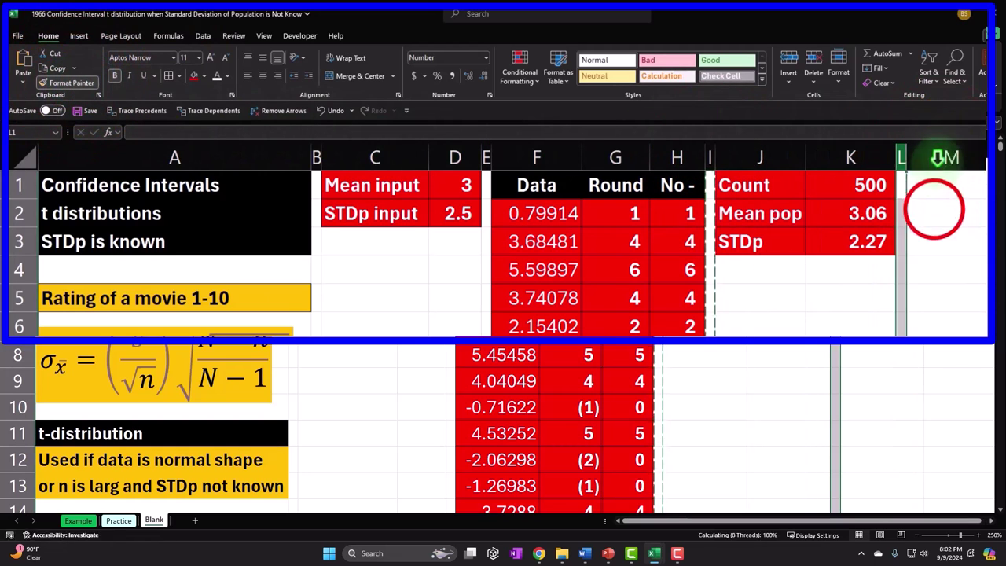
Step: Enter the headers Count in M1 and Sample in N1
click(938, 209)
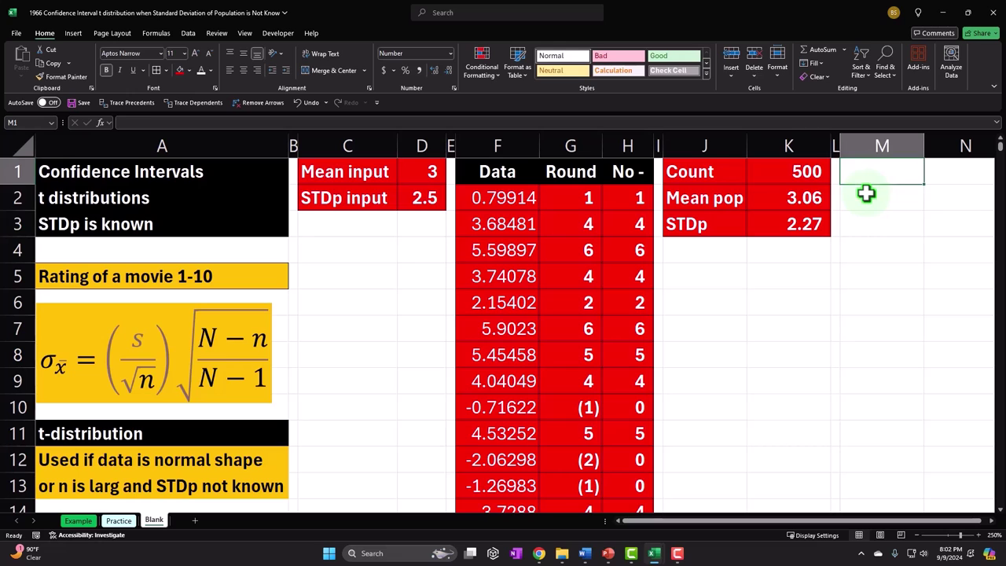
text(Count)
key(Tab)
text(Samp)
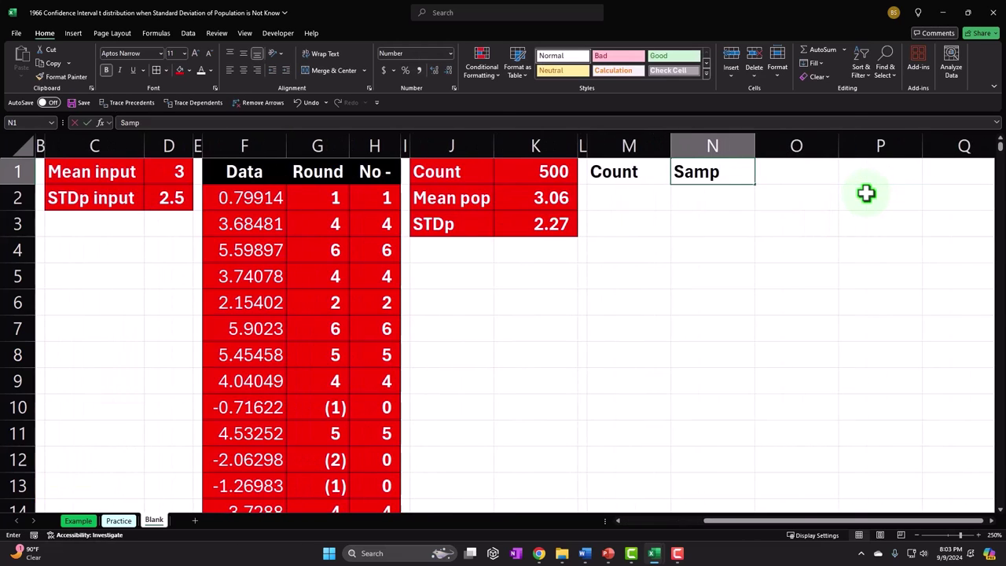
text(le)
key(Return)
Step: Number the Count column from 1 to 50 by entering 1 and 2 in M2:M3 and filling the series down to M51
key(Left)
text(1)
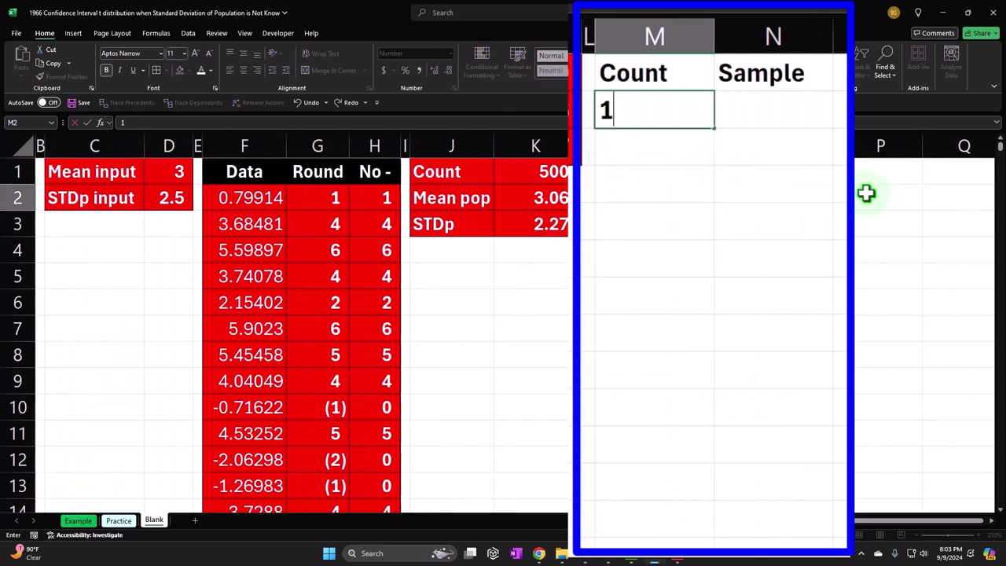
key(Return)
text(5)
key(Return)
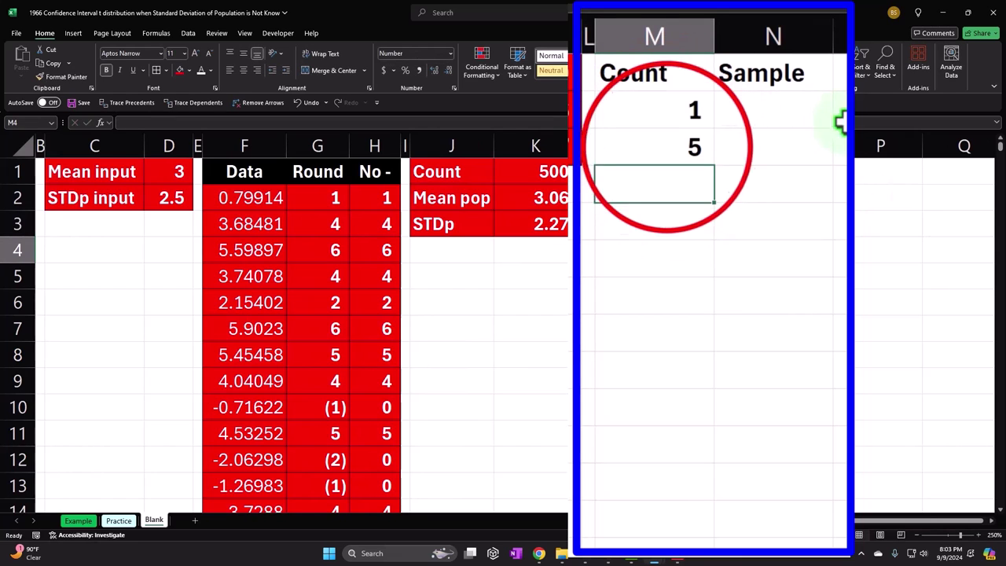
click(640, 130)
text(2)
key(Return)
mouse_move(639, 124)
mouse_down()
mouse_move(674, 128)
mouse_move(705, 170)
mouse_move(716, 165)
mouse_move(714, 534)
mouse_move(671, 427)
mouse_move(641, 181)
mouse_up()
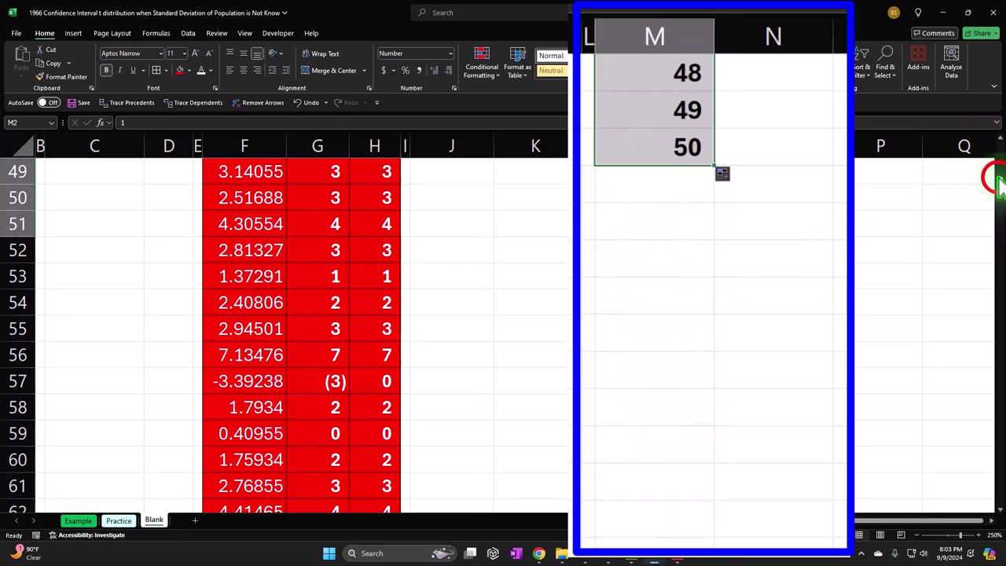
drag(997, 181, 995, 148)
Step: Enter the random sampling formula =INDEX($H$2:$H$501,RANDBETWEEN(1,500)) in N2, accepting the missing-parenthesis correction
click(730, 193)
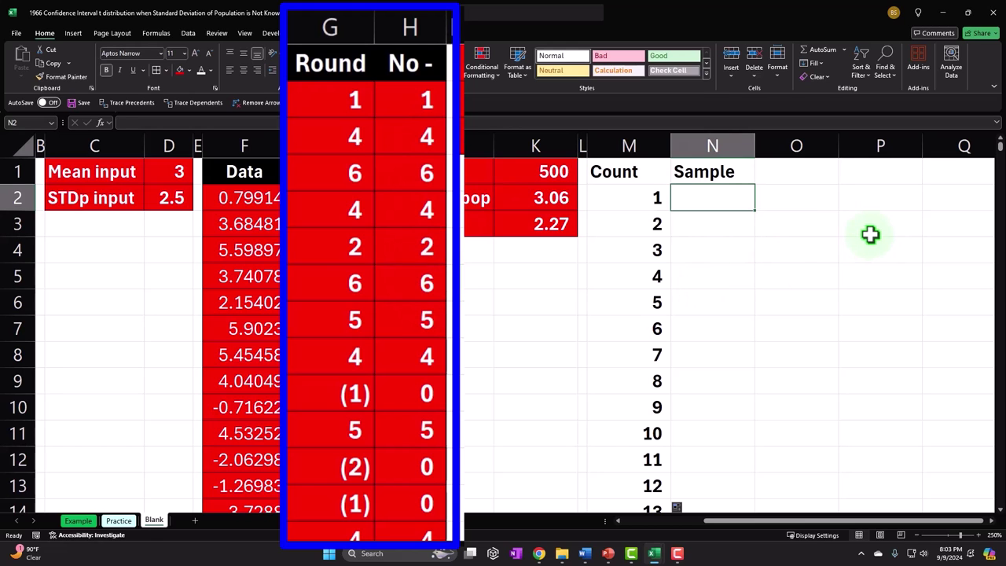
text(=in)
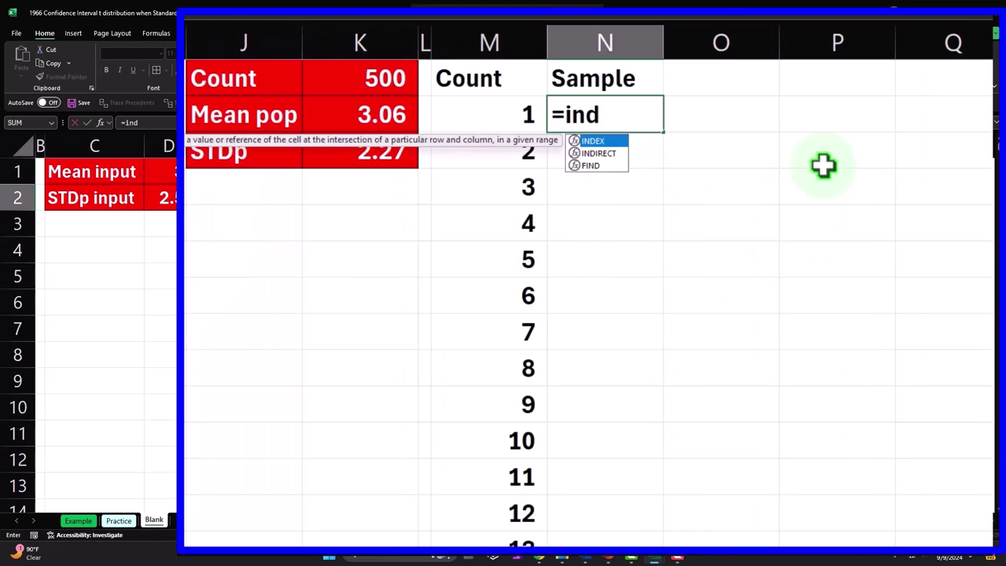
text(d)
key(Tab)
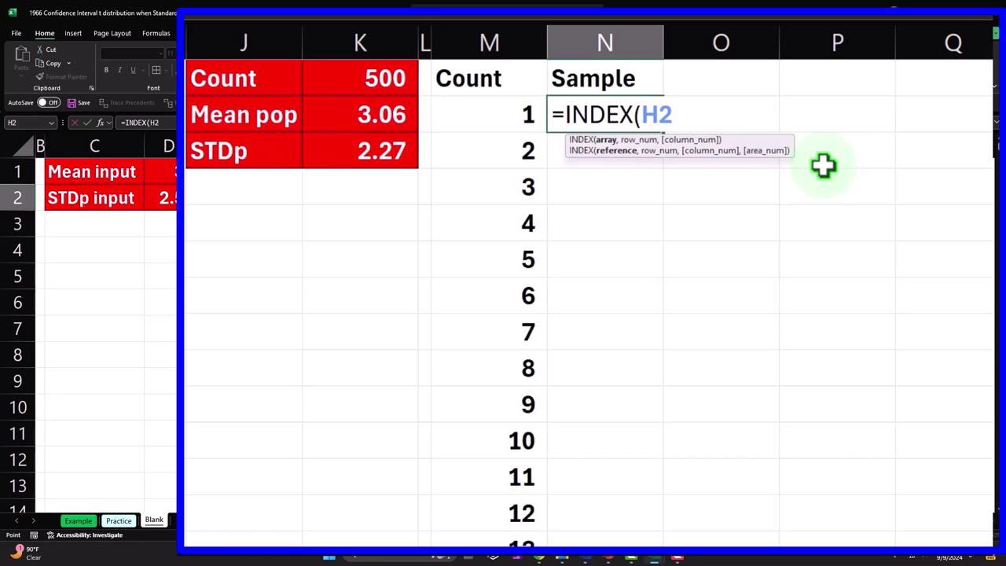
key(ctrl+shift+Down)
key(ctrl+BackSpace)
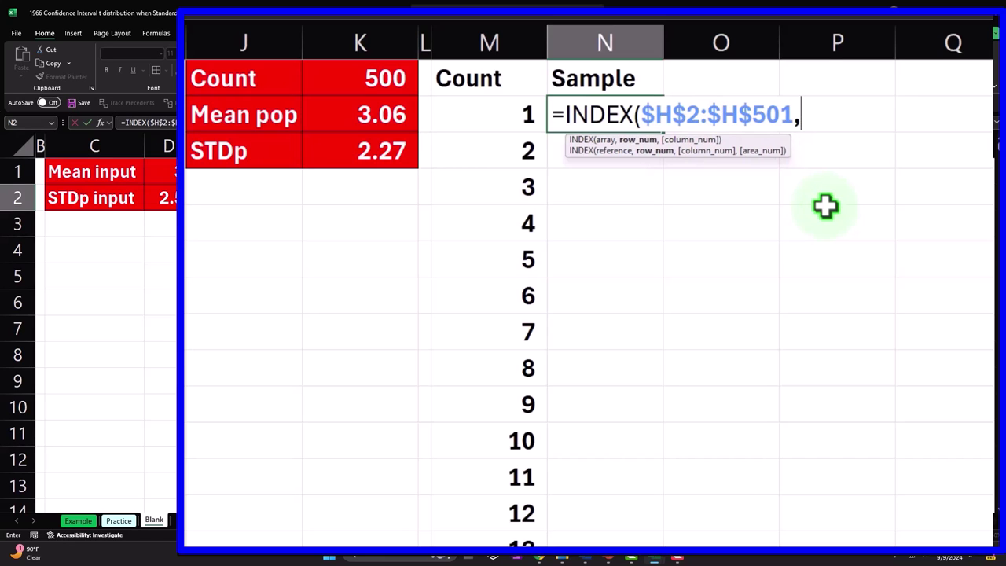
text(rand)
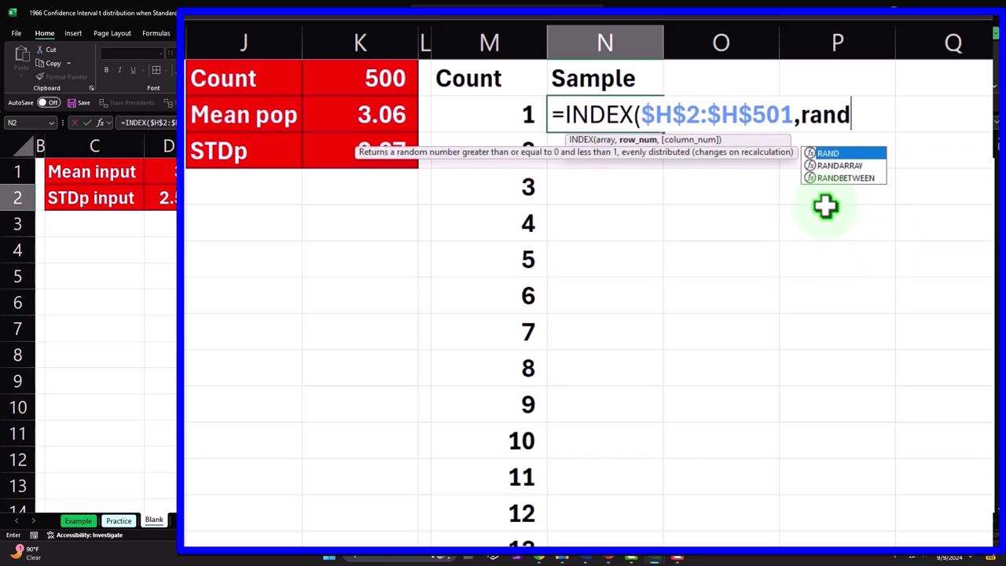
click(834, 178)
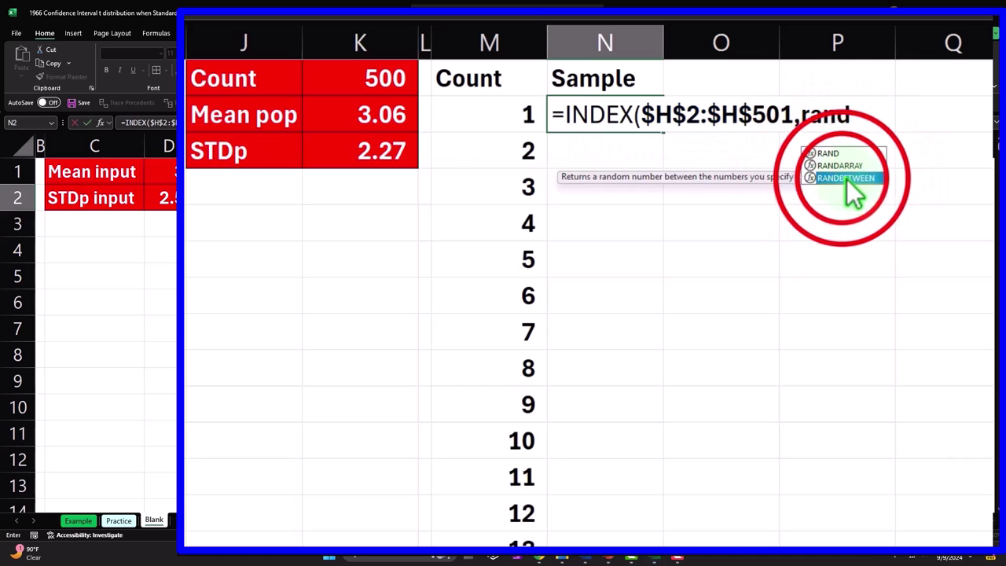
double_click(842, 178)
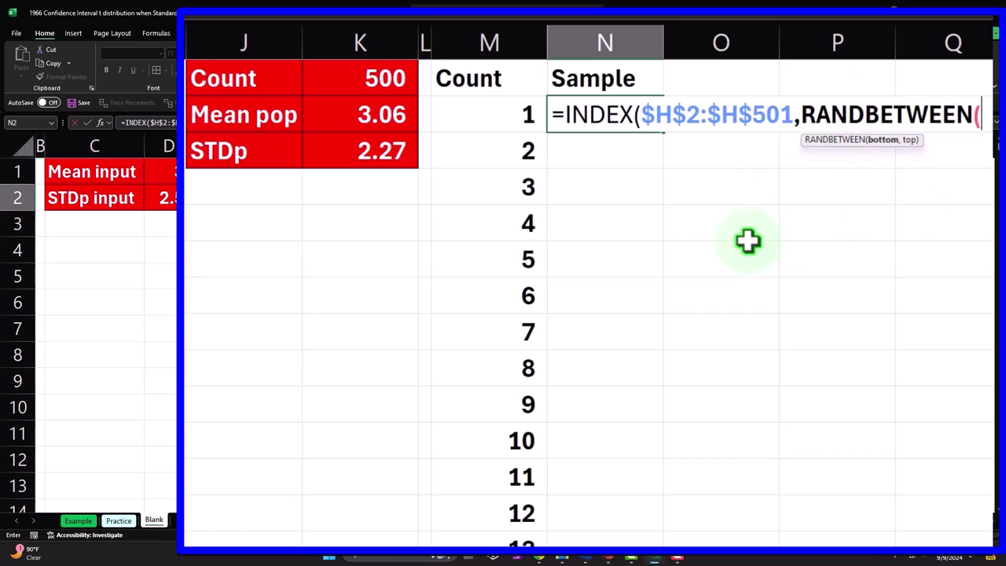
text(1,)
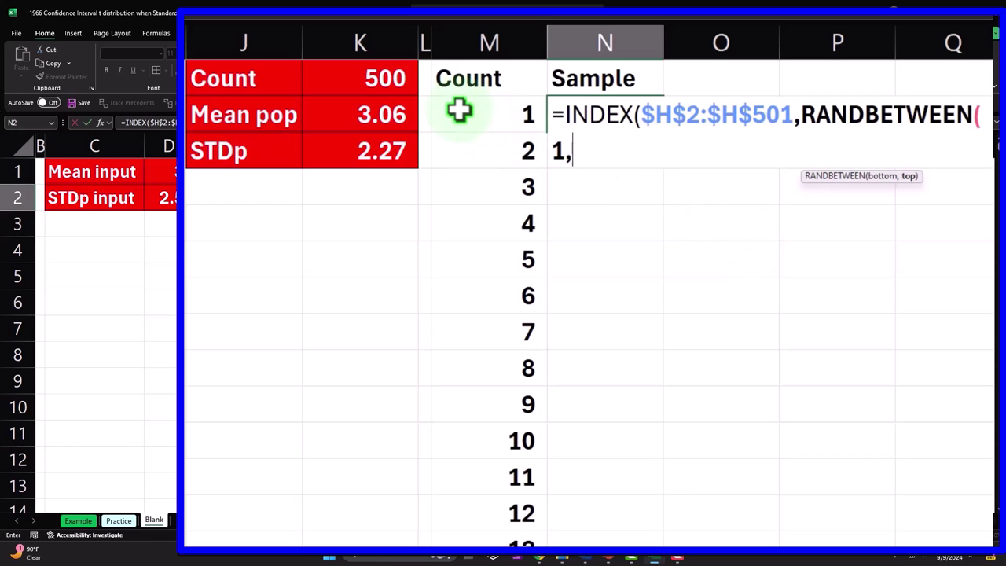
text(500))
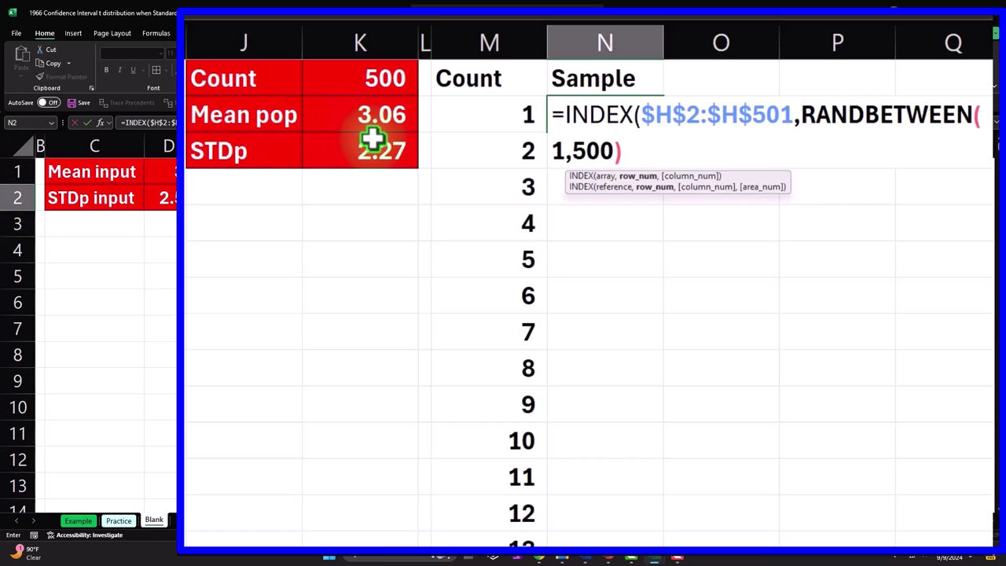
key(Return)
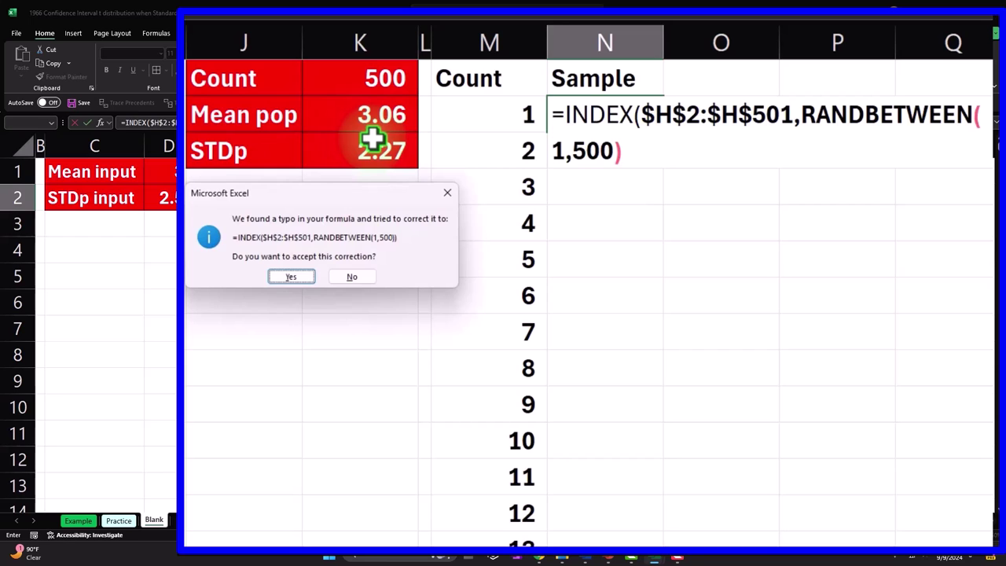
key(Return)
Step: Fill the N2 sampling formula down the Sample column to N51
click(658, 147)
click(647, 116)
double_click(664, 133)
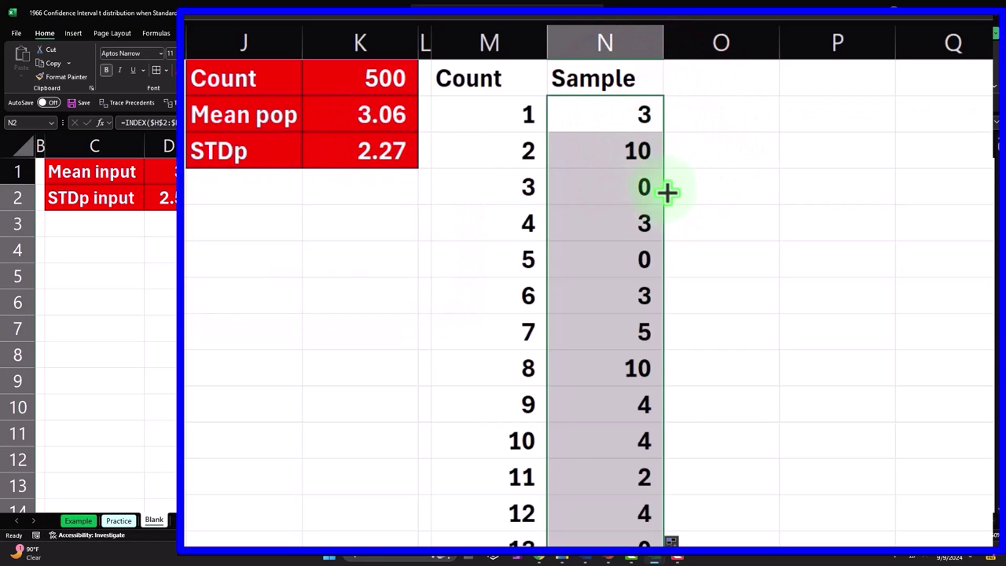
scroll(668, 194, down, 14)
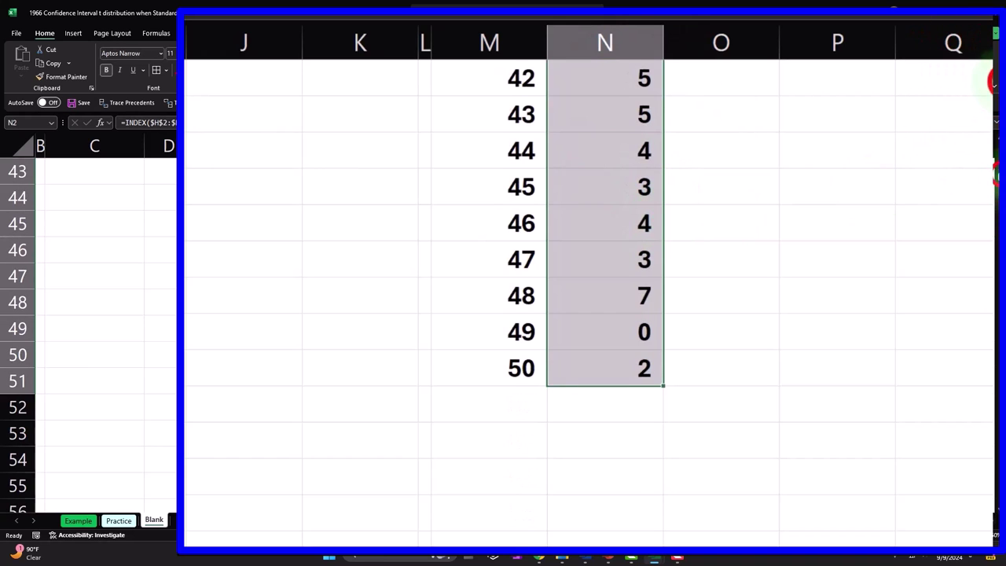
Step: Format the Count and Sample headers in M1:N1 with black fill, white font and centered alignment
scroll(634, 144, up, 14)
drag(487, 80, 578, 79)
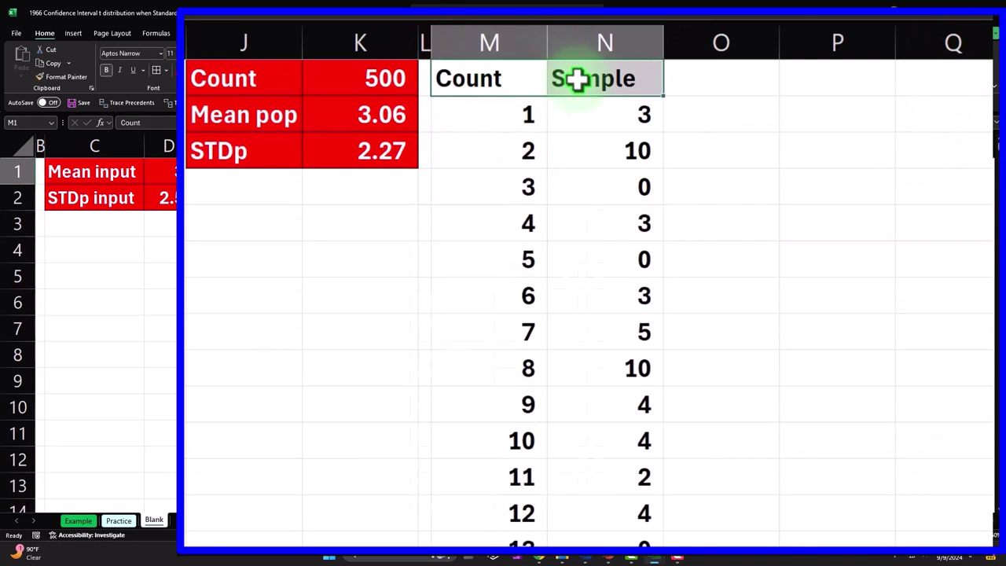
click(182, 70)
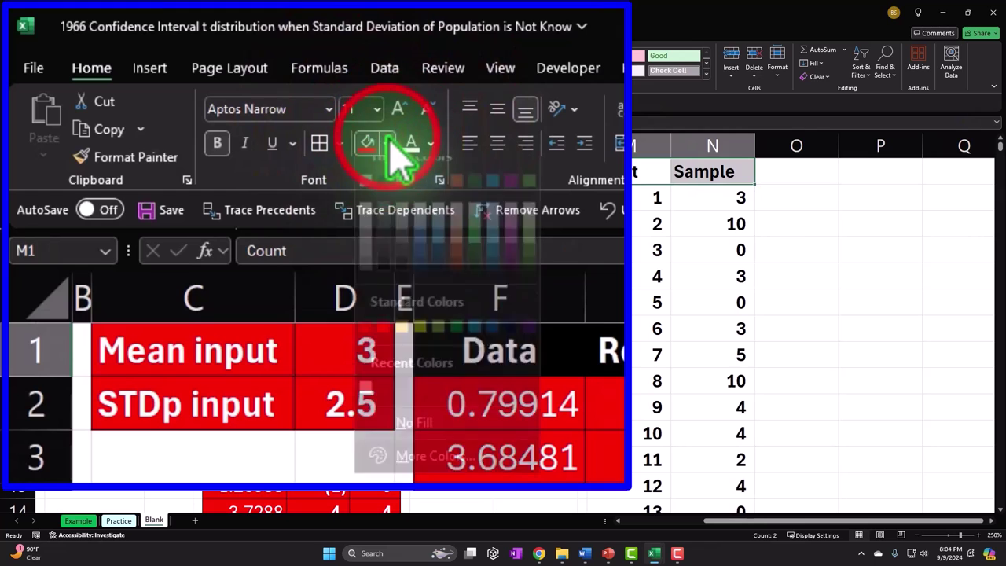
click(382, 197)
click(407, 141)
click(497, 143)
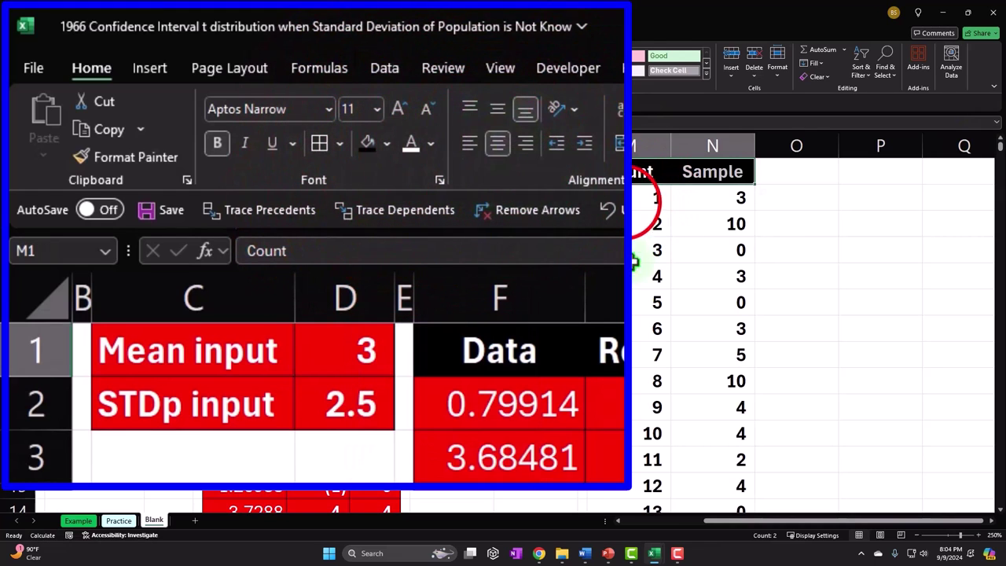
Step: Format the count numbers in M2:M51 with black fill and white font
click(623, 202)
key(ctrl+shift+Down)
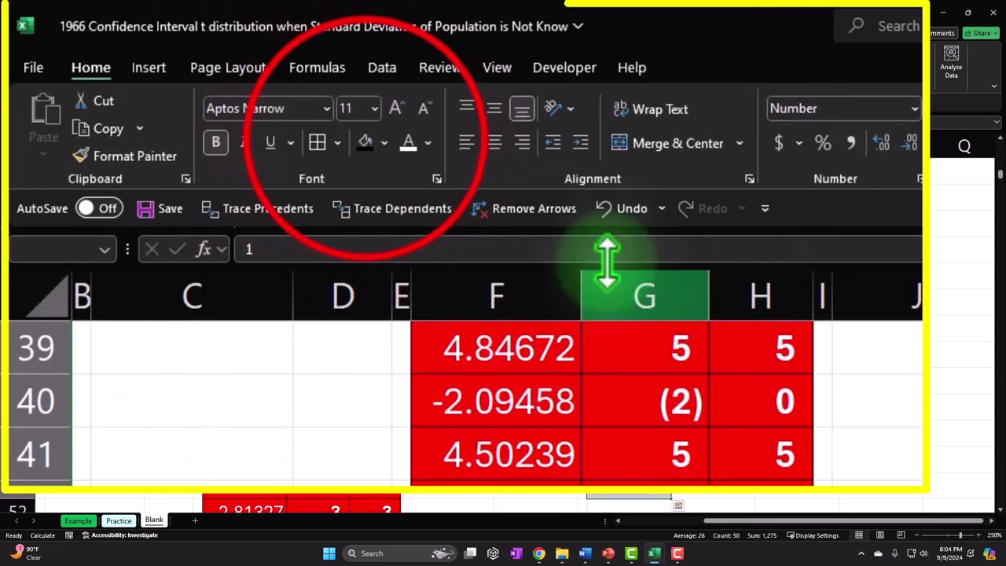
click(181, 70)
click(408, 143)
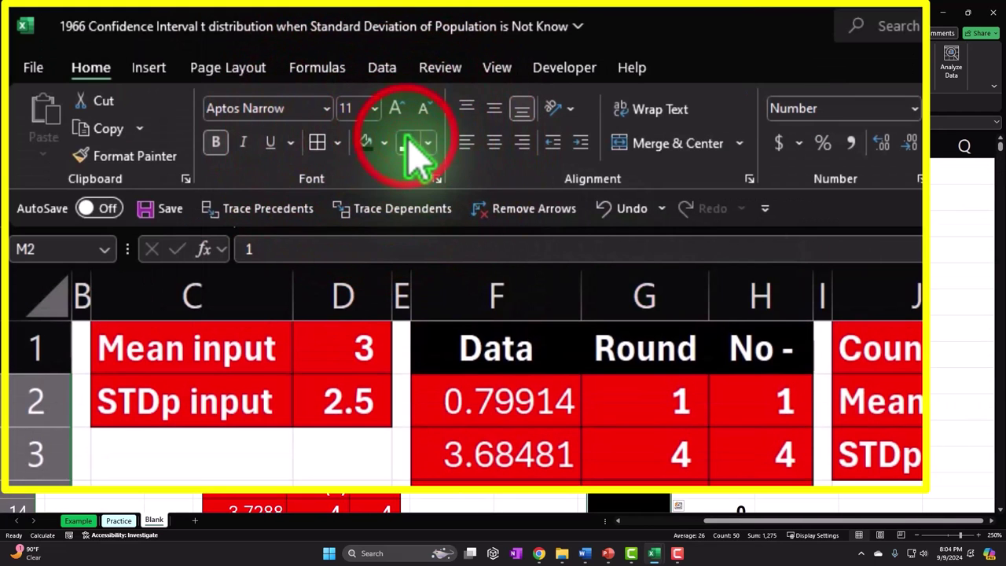
Step: Fill the sample values in N2:N51 with light cyan from the standard colors and add borders to all cells
click(712, 232)
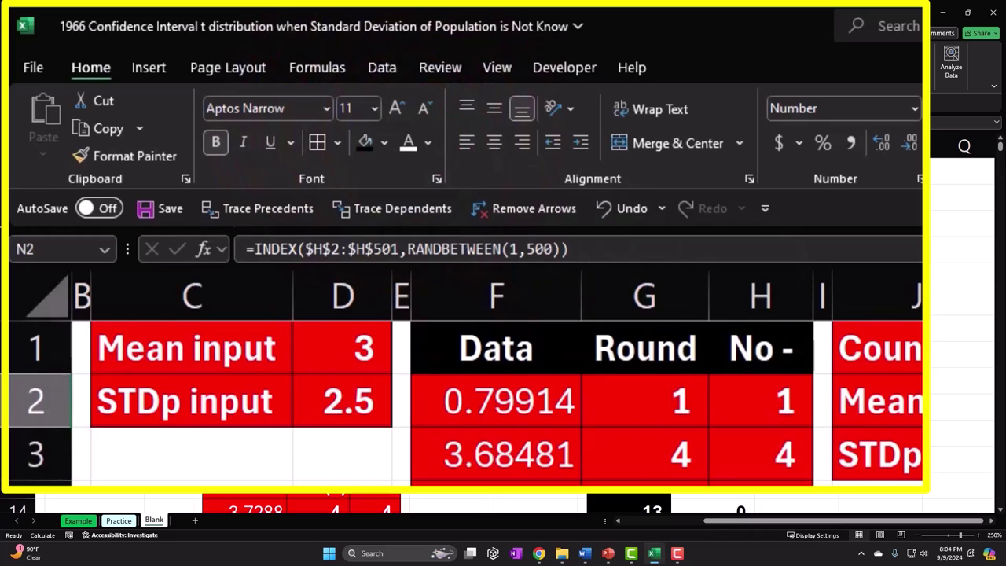
drag(711, 206, 755, 499)
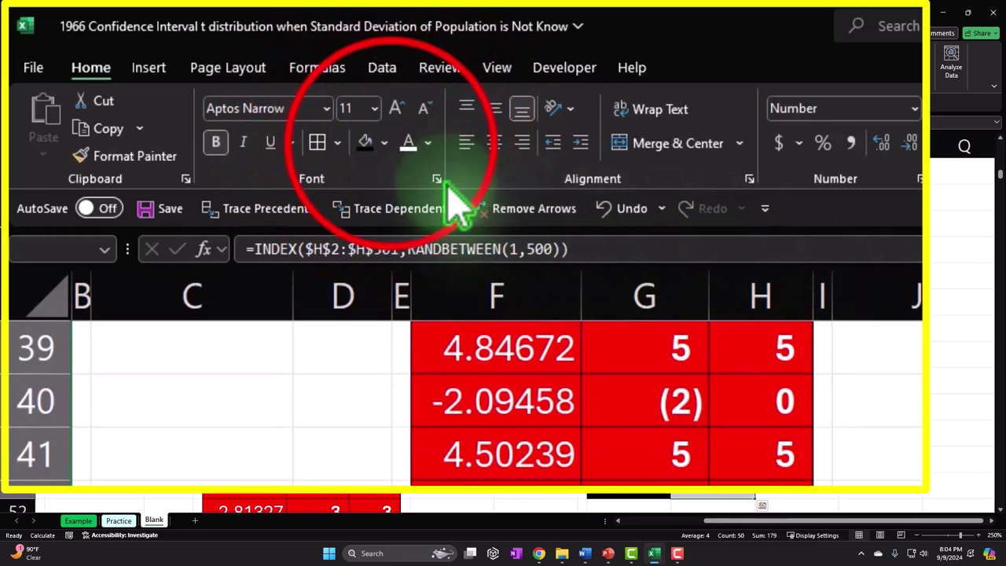
click(385, 143)
click(401, 462)
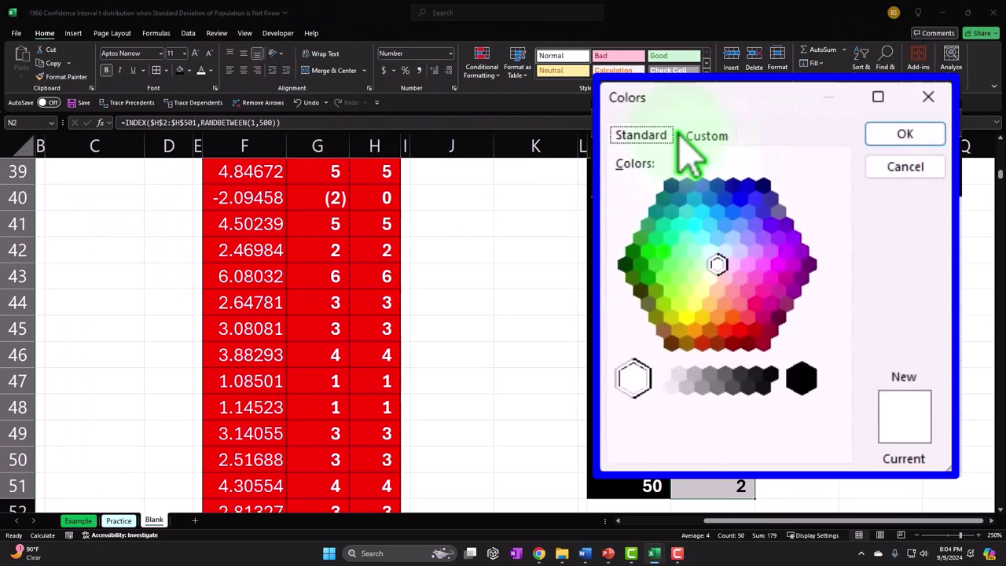
click(710, 251)
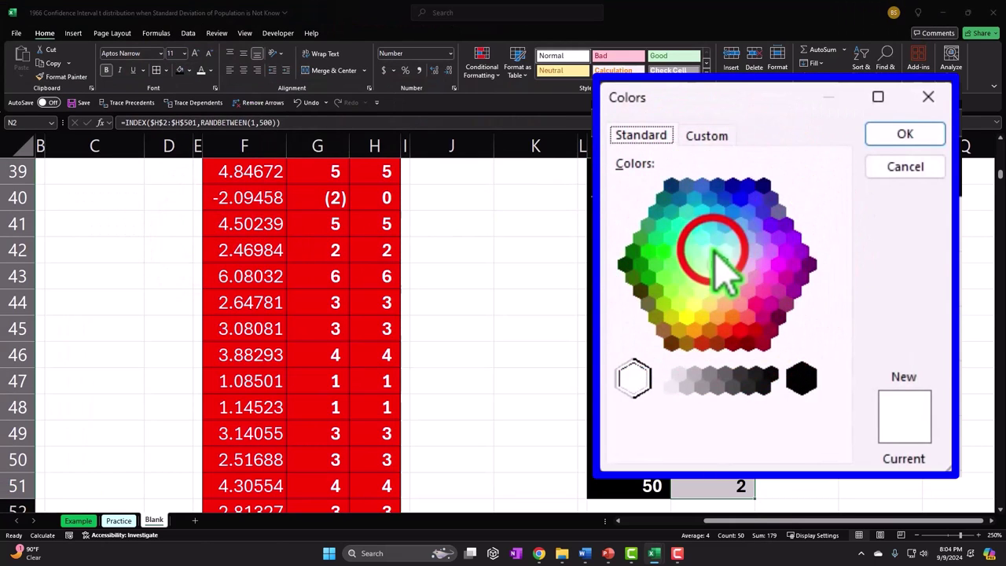
click(905, 133)
scroll(581, 169, up, 13)
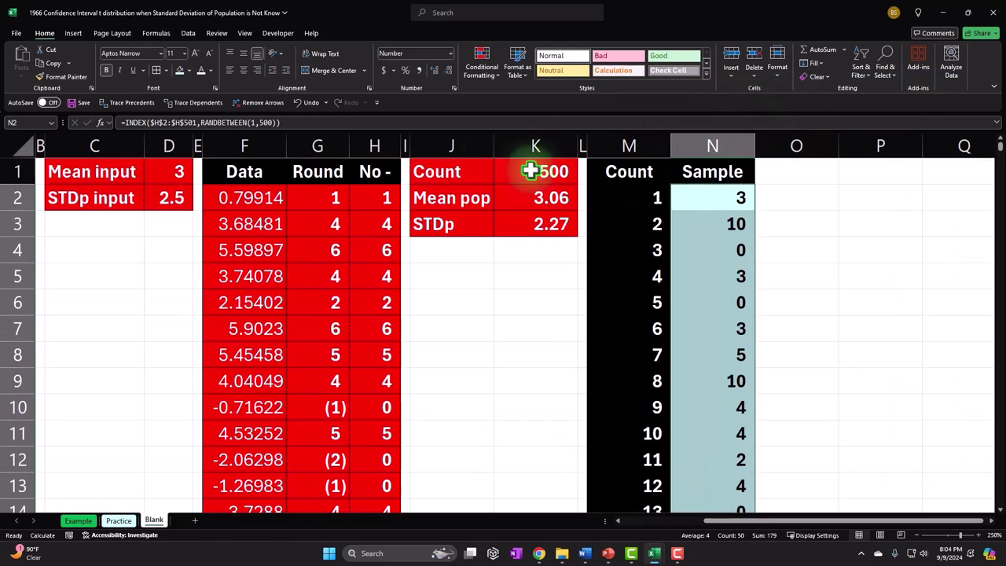
click(527, 283)
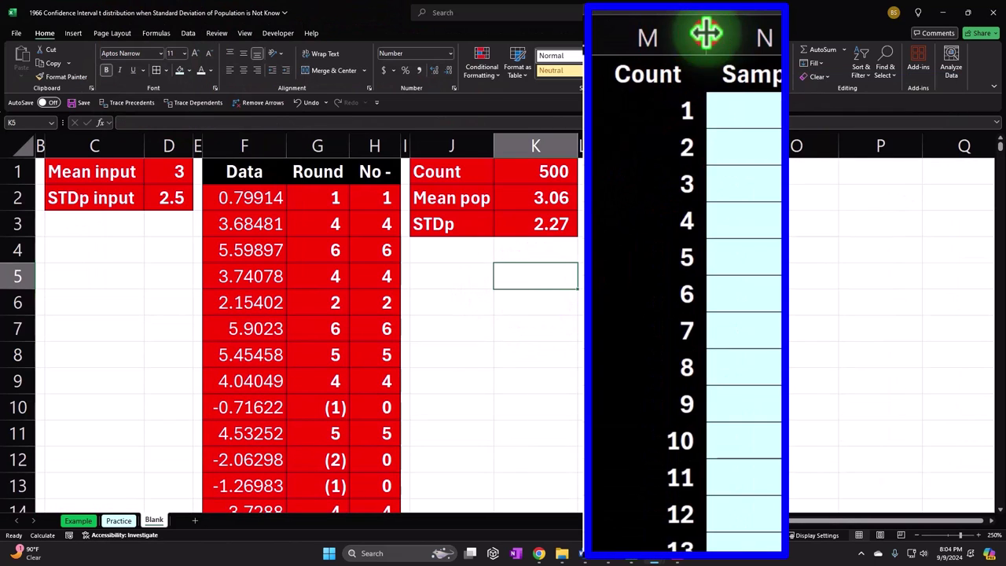
Step: Narrow columns M and N to fit their Count and Sample headers closely
drag(671, 145, 667, 145)
drag(778, 38, 742, 24)
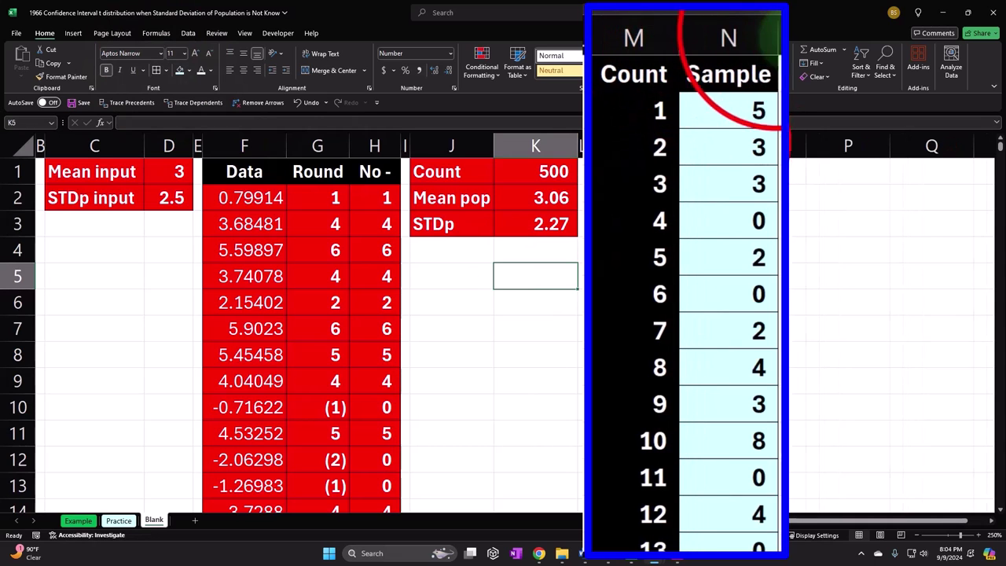
click(704, 122)
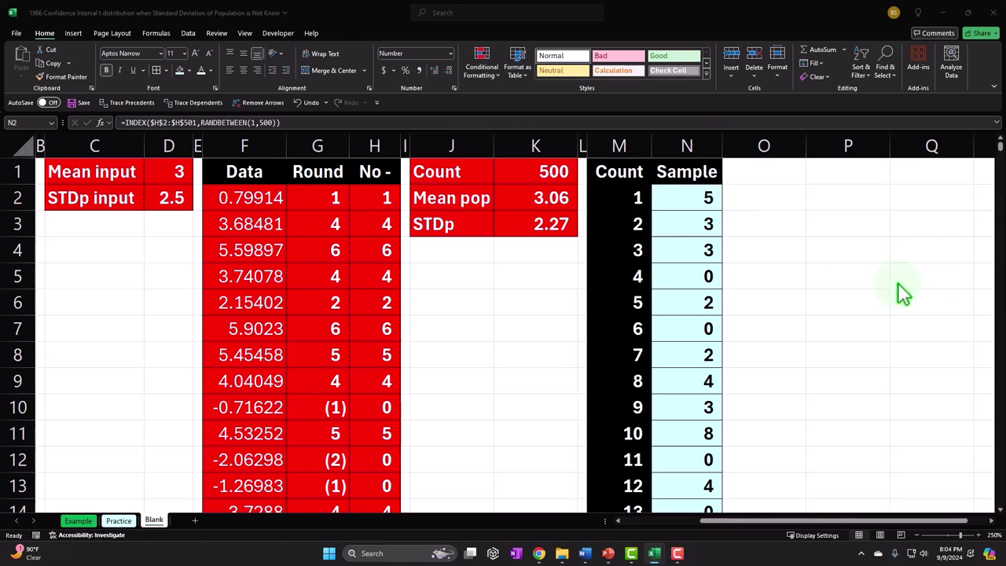
Step: Copy the narrow spacer formatting of column L onto column O
click(582, 145)
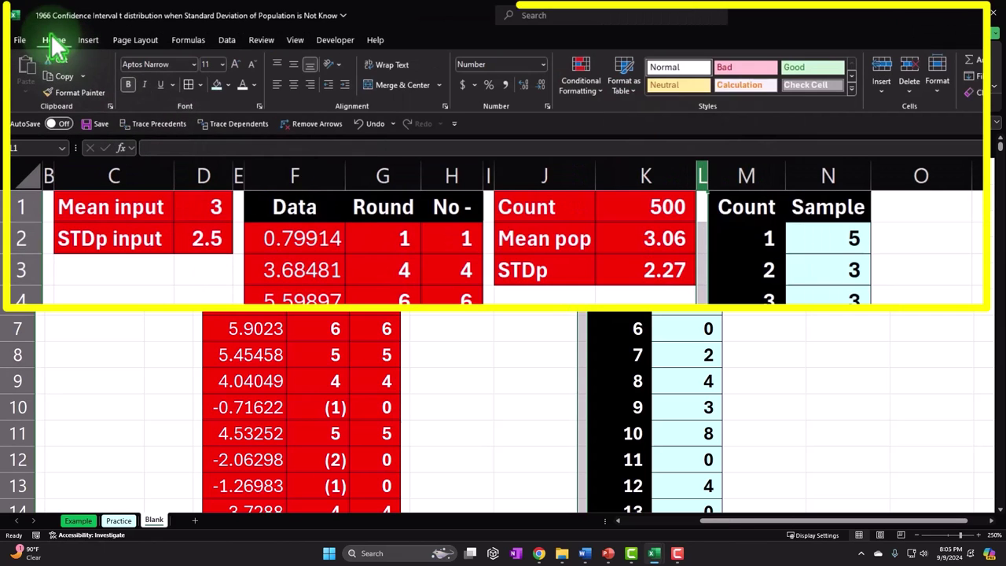
click(63, 96)
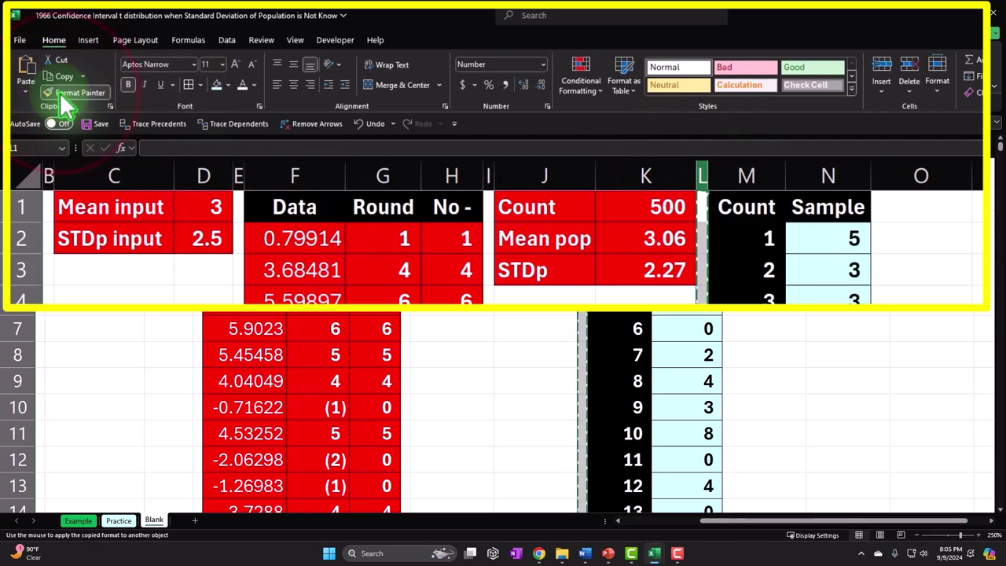
click(918, 175)
Step: Enter the label n=count in P1
click(928, 225)
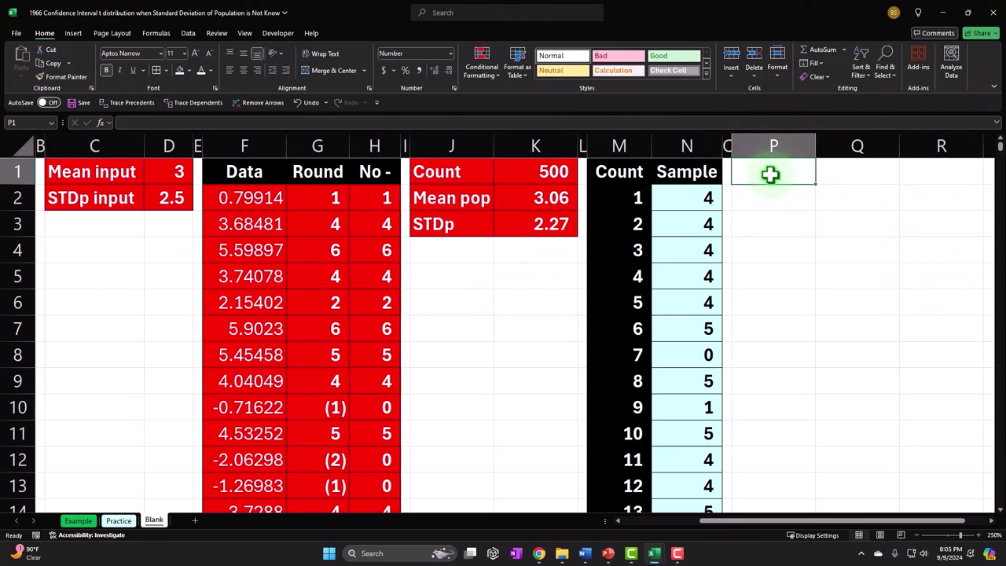
text(n)
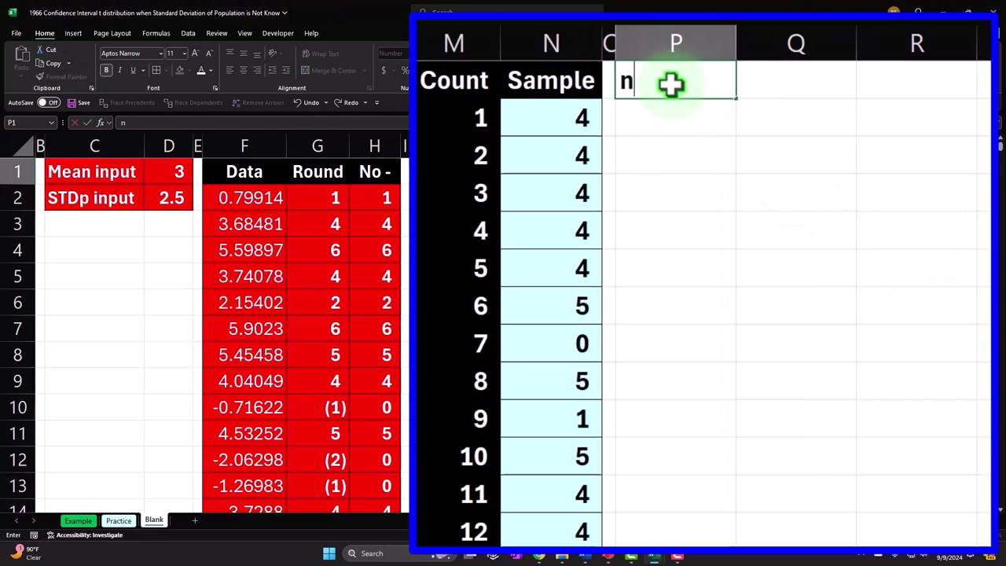
text(=count)
key(Tab)
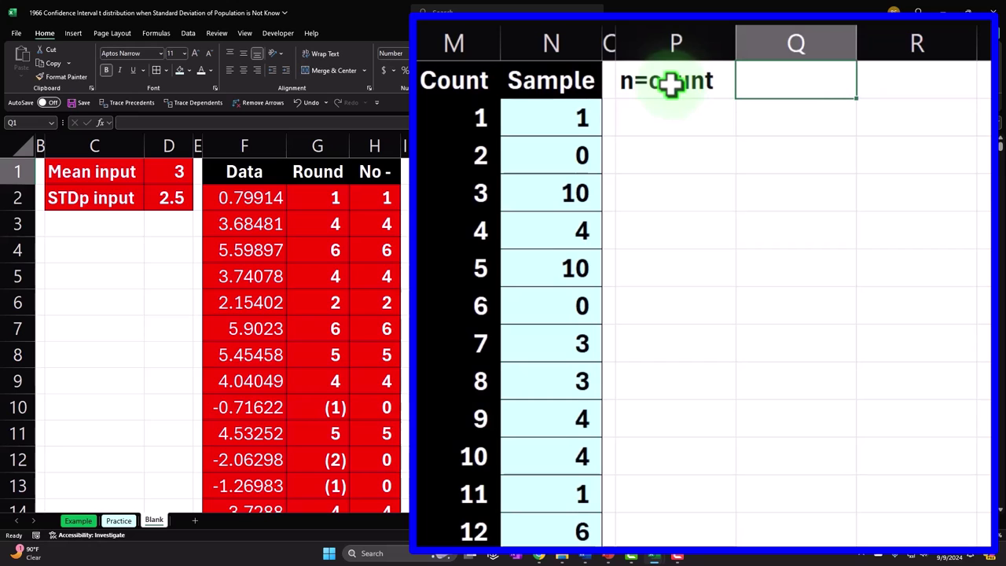
Step: Enter a COUNT formula in Q1 that counts the sample values in N2:N51
text(=count)
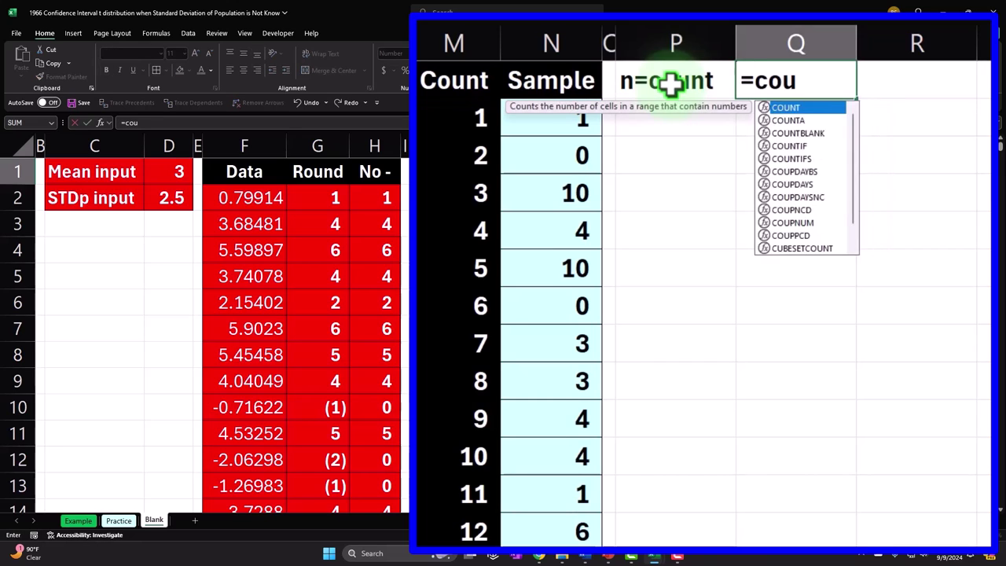
key(Tab)
key(Down)
key(Left)
key(Left)
key(Left)
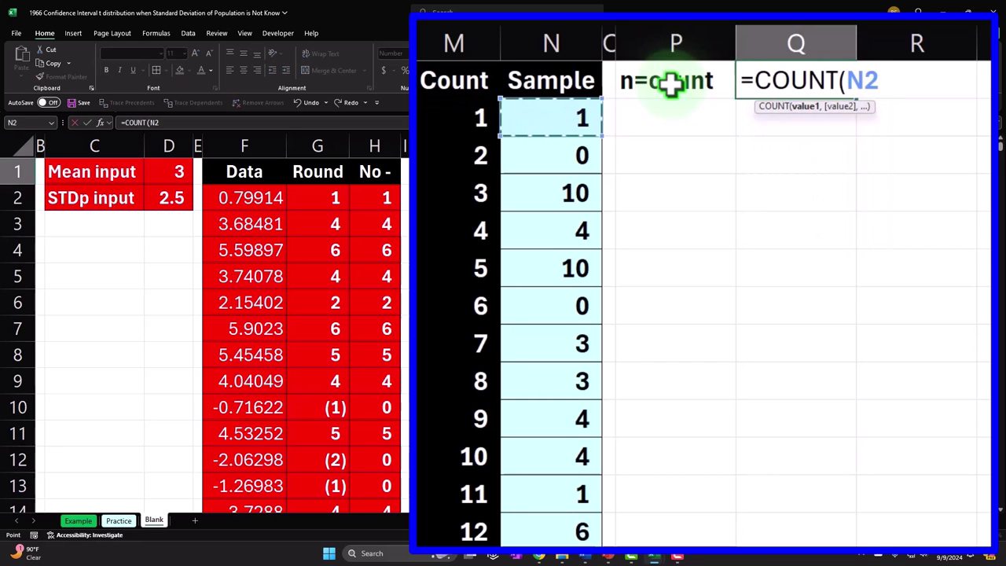
key(ctrl+shift+Down)
key(Return)
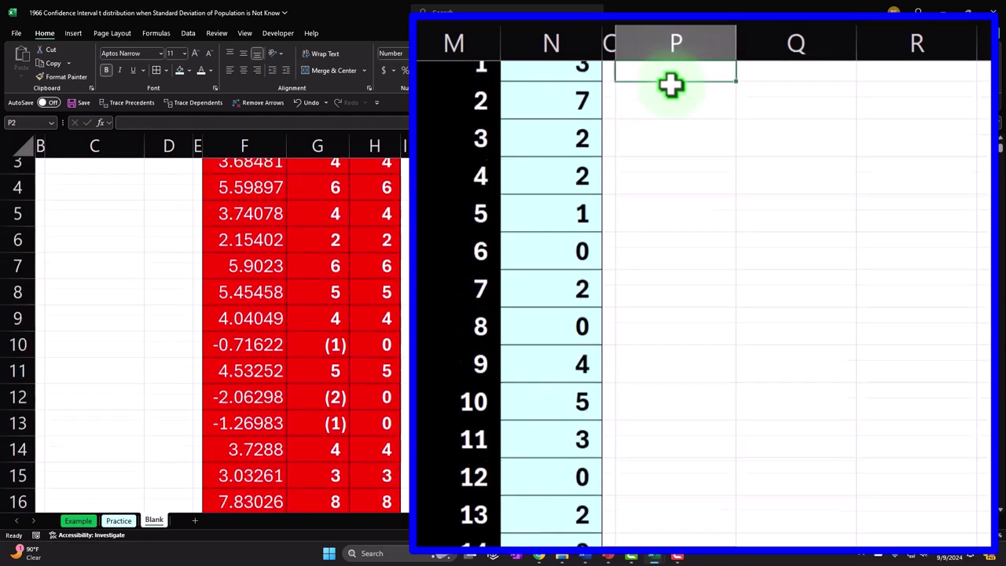
Step: Change the label in P1 to n=Sample count and autofit column P to it
double_click(645, 81)
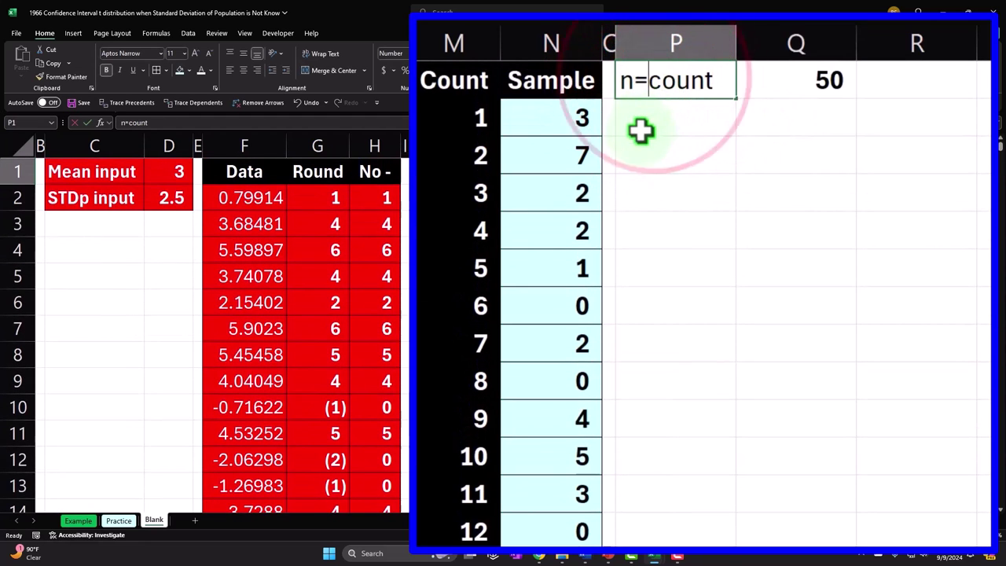
text(Sampl)
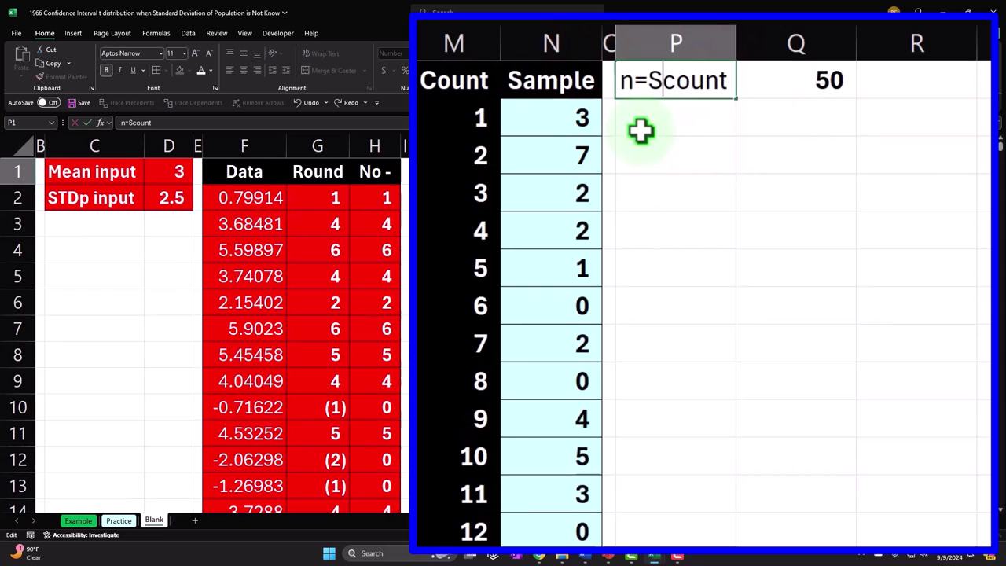
text(e)
key(Return)
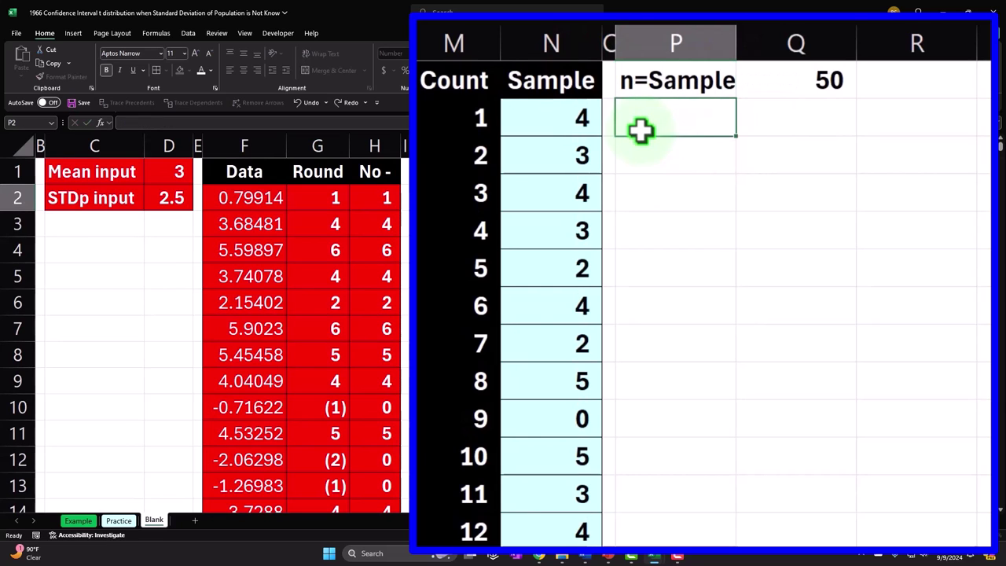
double_click(739, 42)
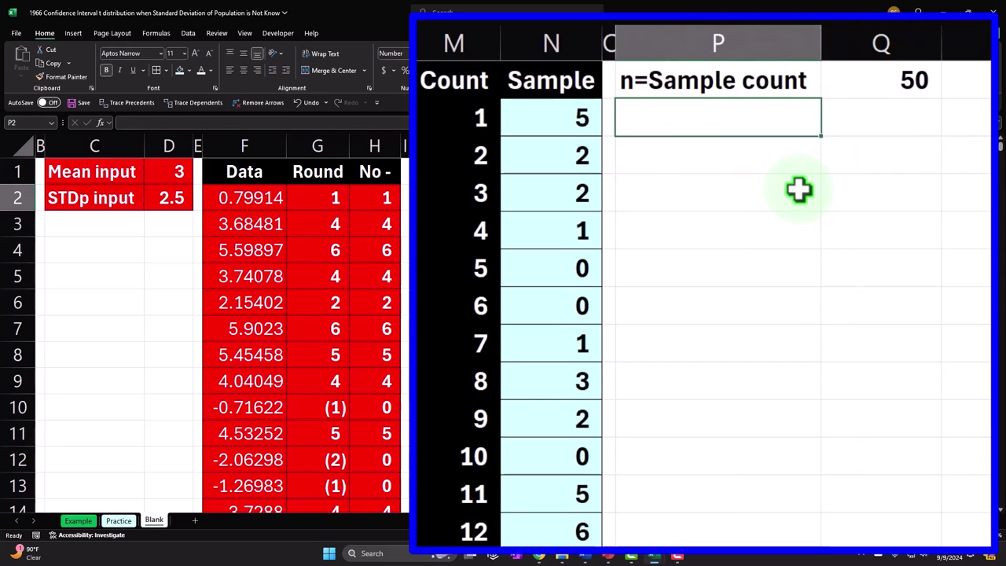
Step: Enter the label df= degrees of freedom in P2 and widen column P to fit it
text(DF)
key(BackSpace)
key(BackSpace)
text(df)
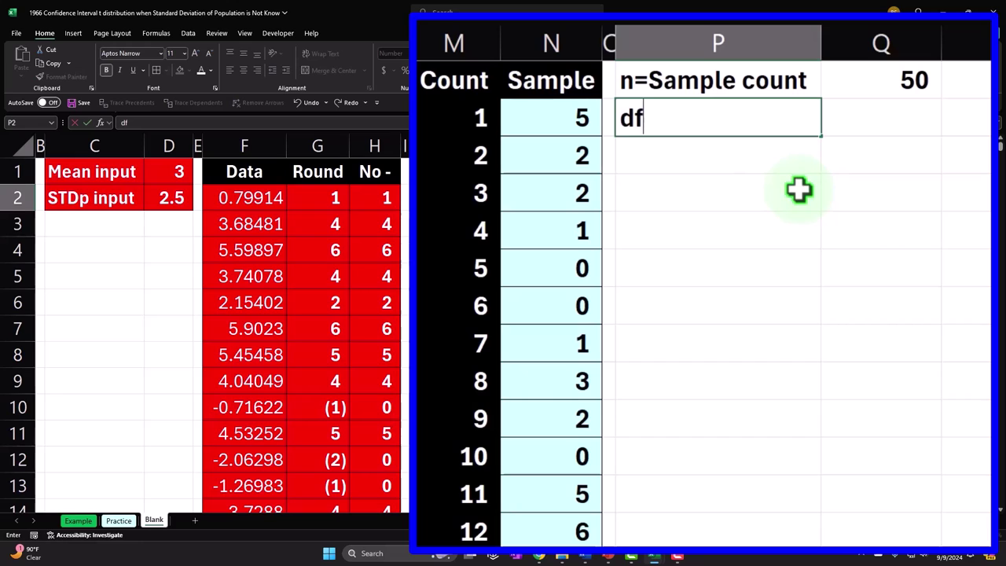
text(= degrees)
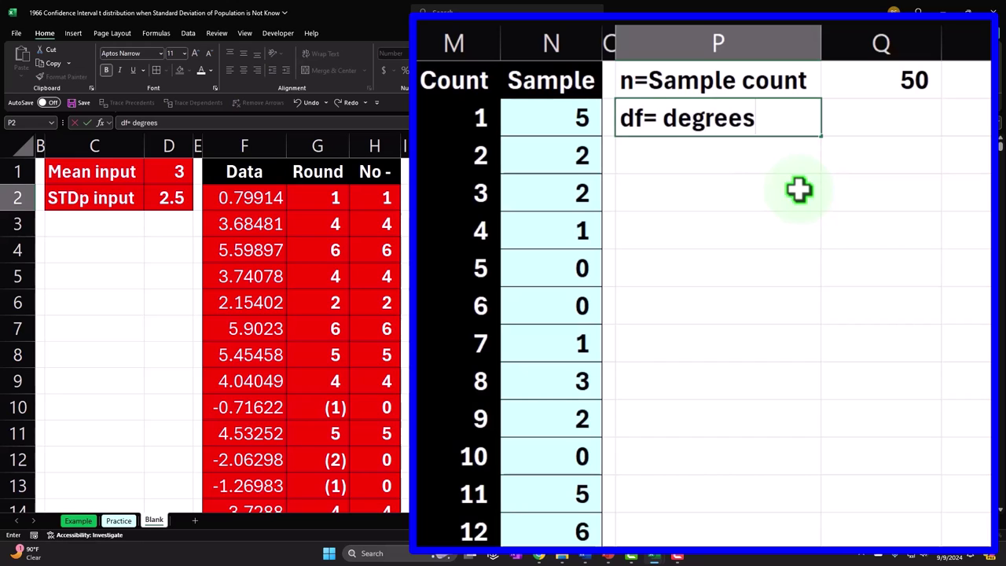
text( of freedom)
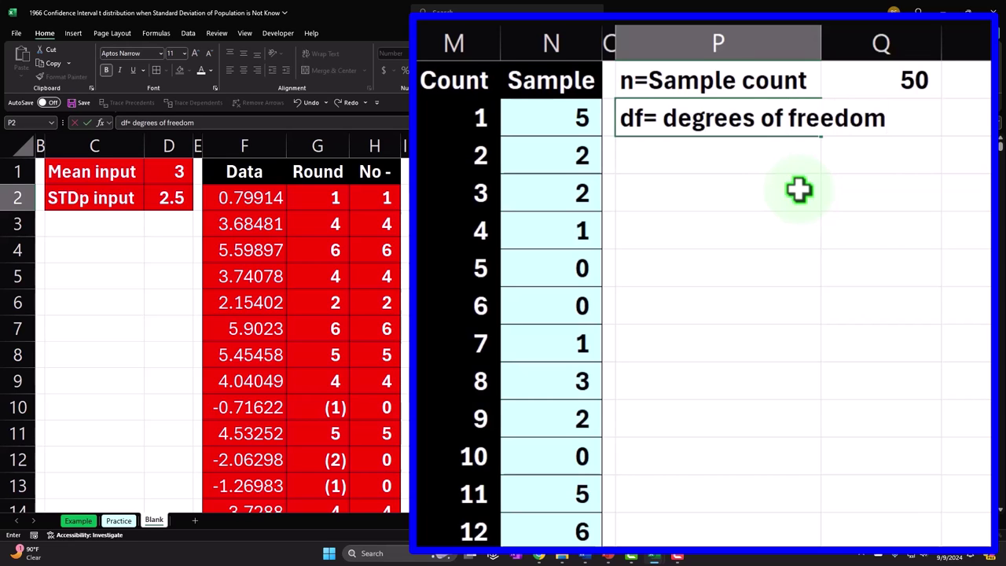
key(Return)
drag(823, 52, 923, 254)
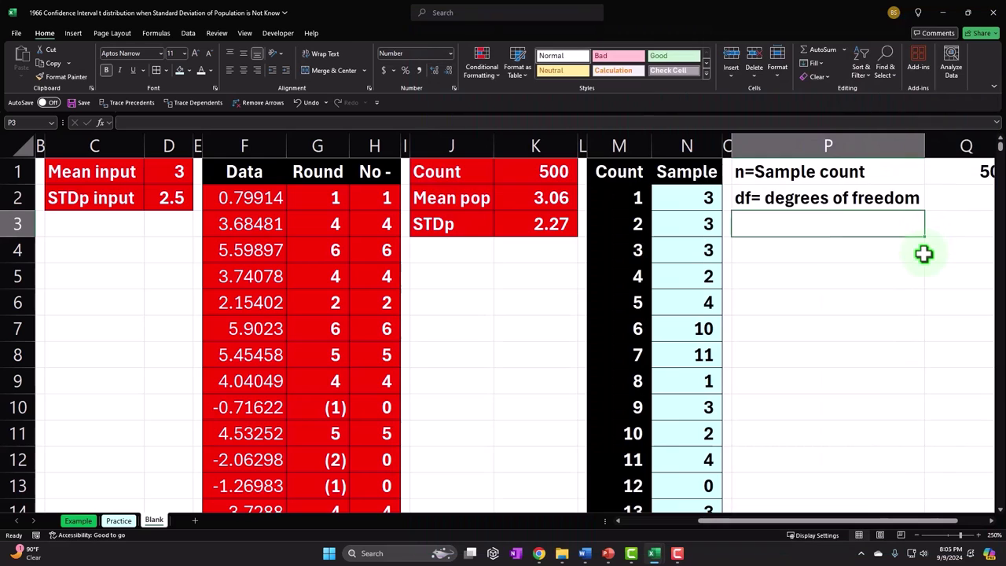
Step: Calculate the degrees of freedom in Q2 with the formula =Q1-1
key(Right)
key(Right)
key(Left)
key(Up)
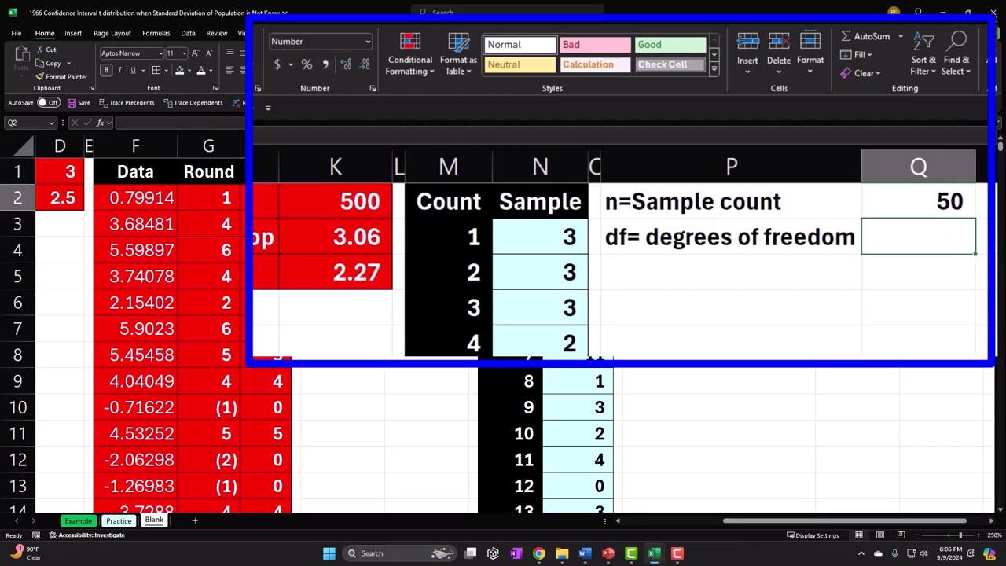
click(983, 307)
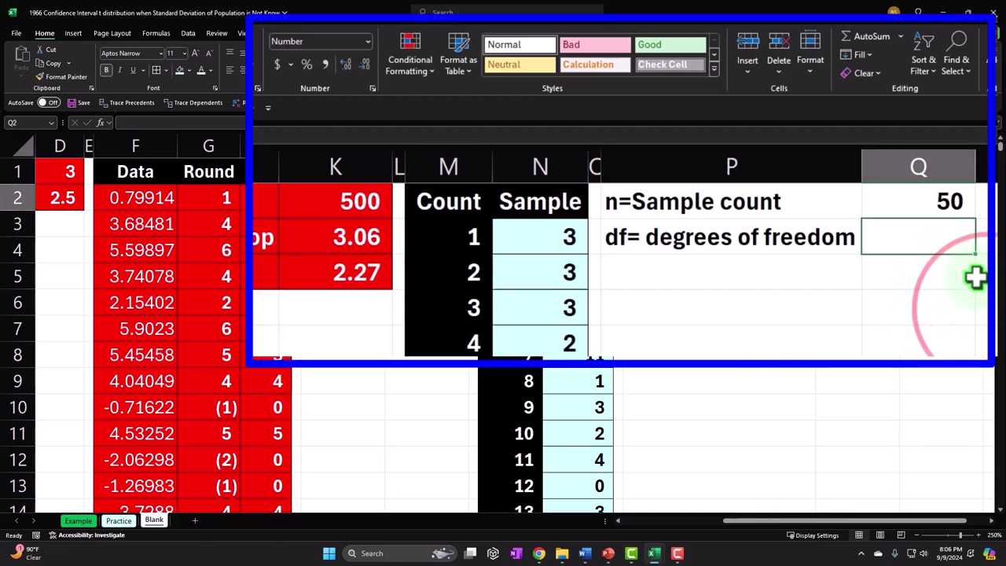
text(=)
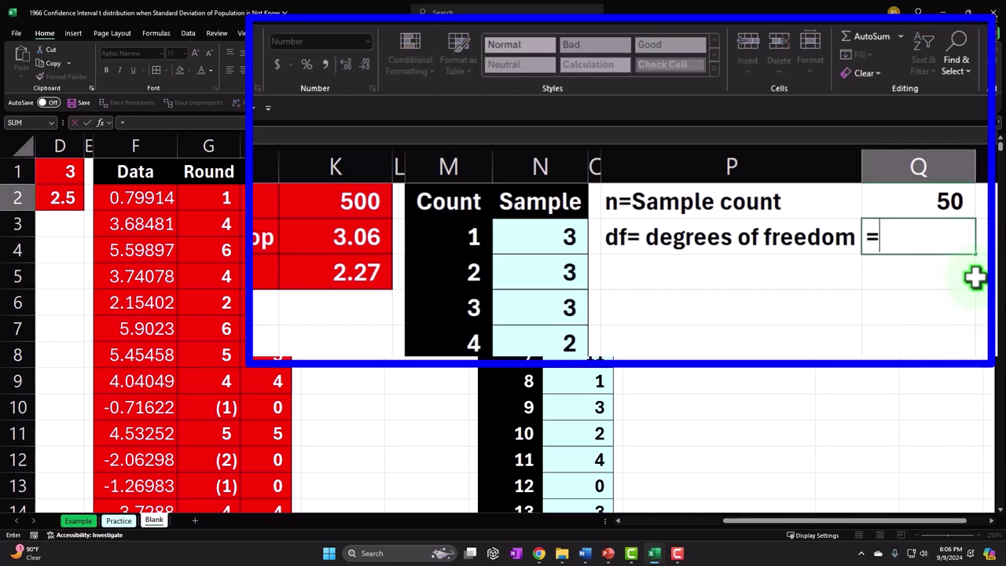
key(Up)
text(-)
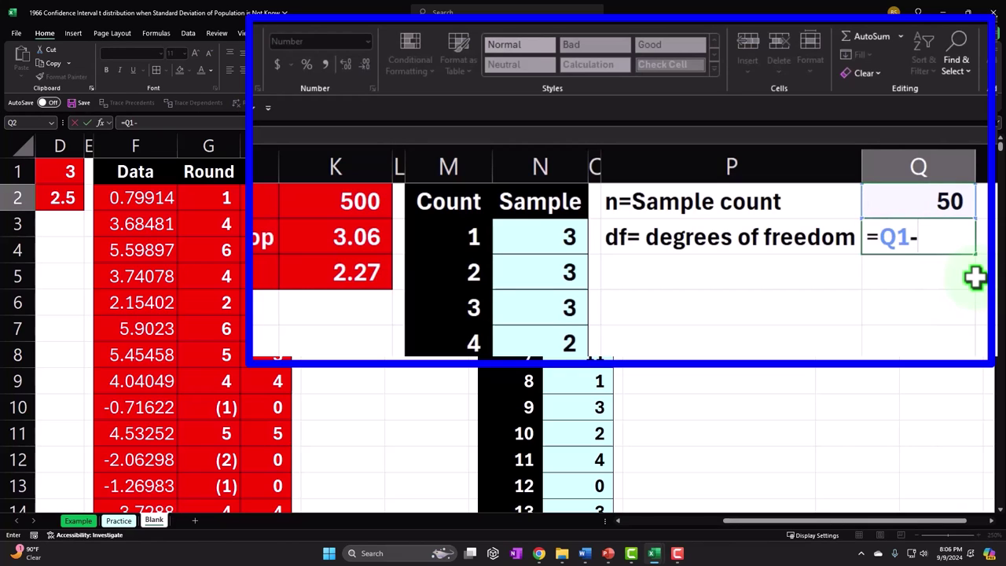
text(1)
key(Return)
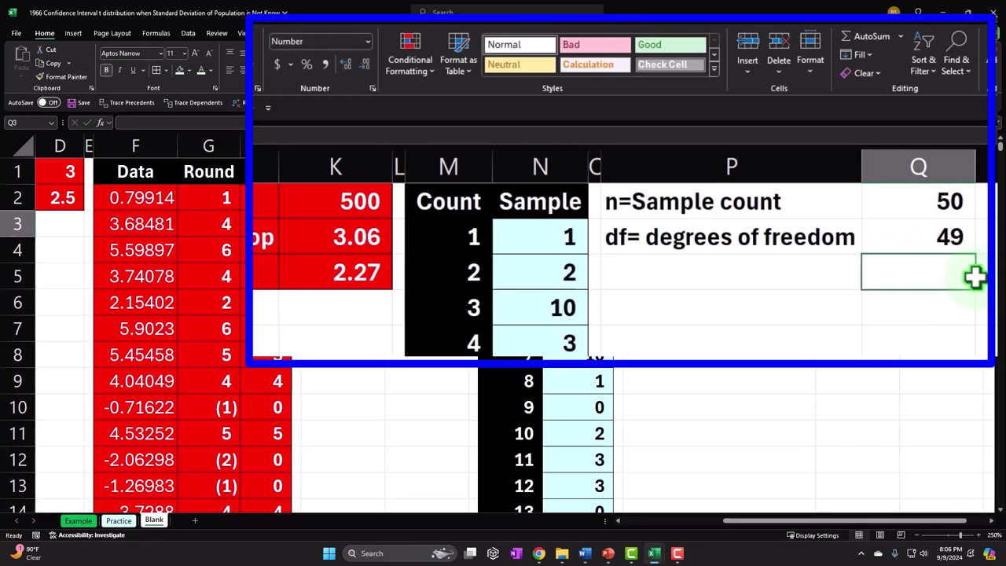
Step: Enter the label X bar = sample mean in P3
key(Left)
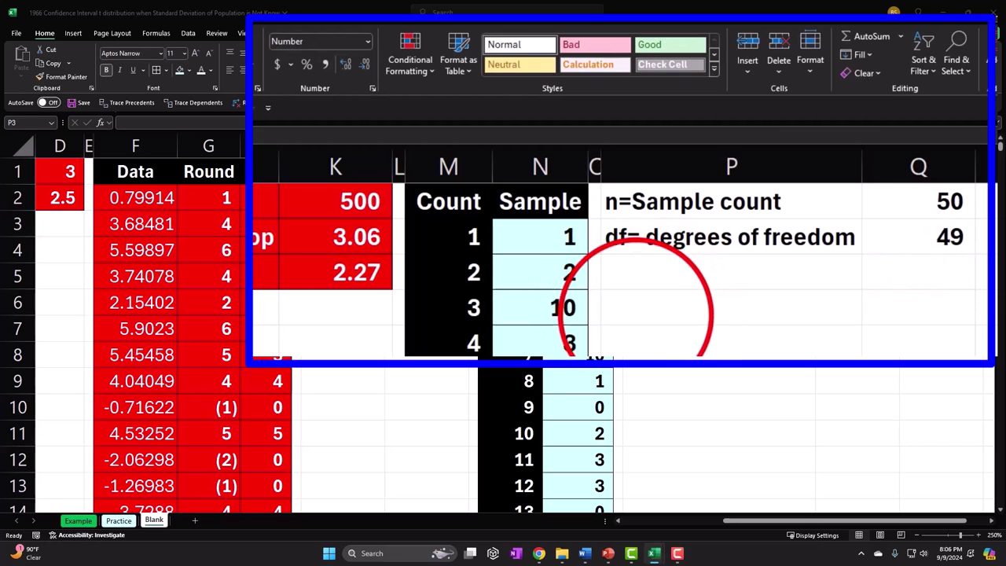
click(611, 275)
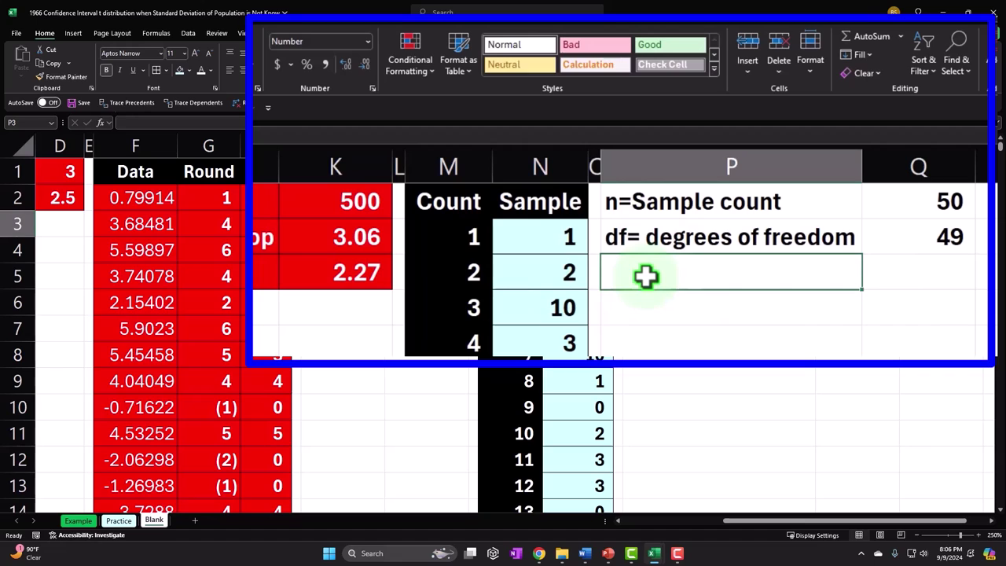
text(X bar = saml)
key(BackSpace)
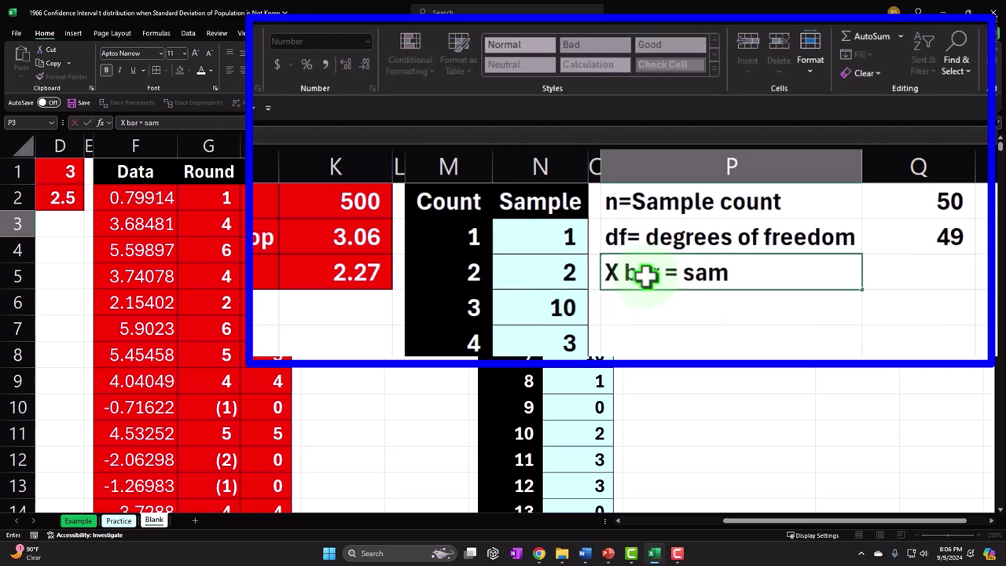
text(ple mean)
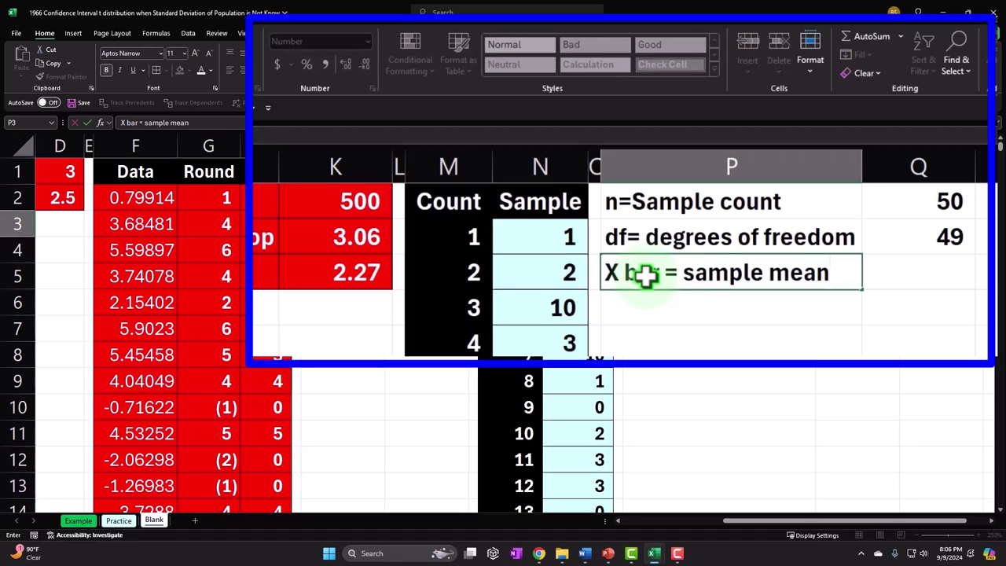
key(Return)
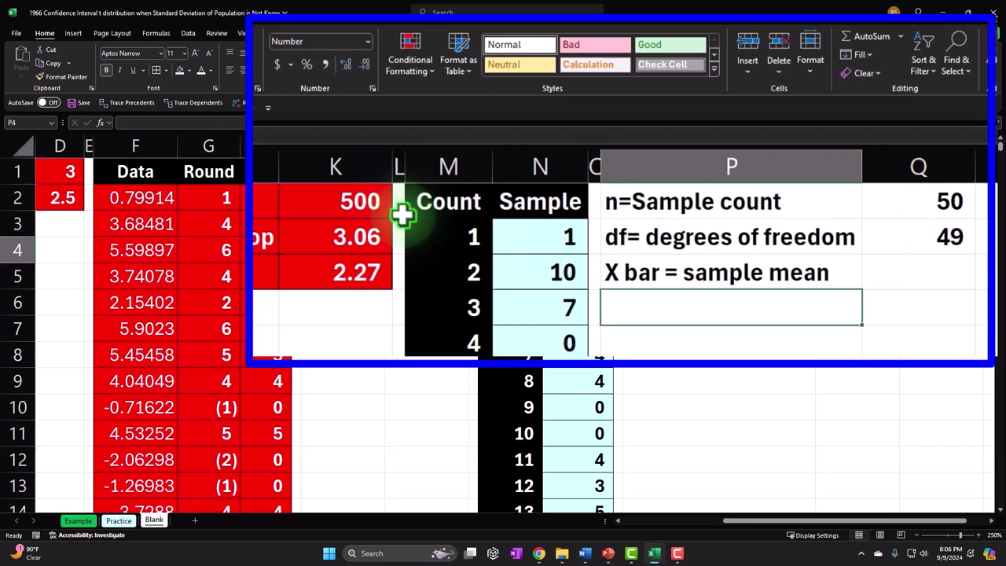
click(909, 275)
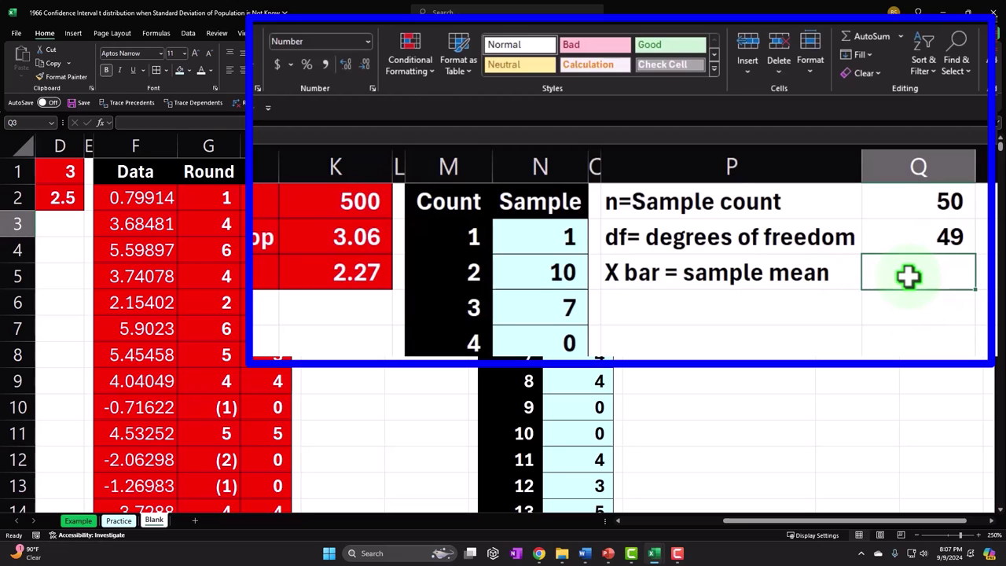
text(=am)
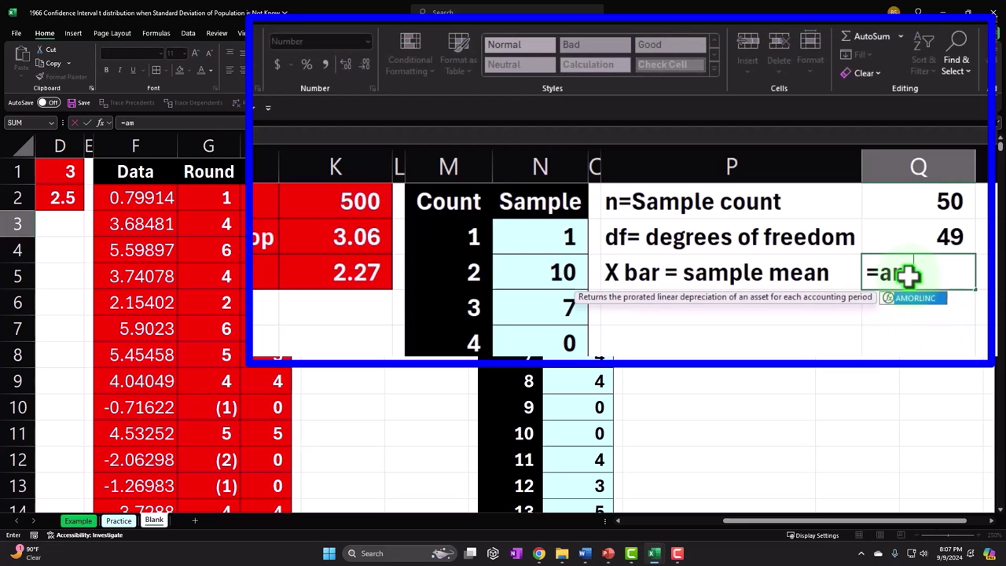
key(Tab)
key(Left)
key(Left)
key(Left)
key(Up)
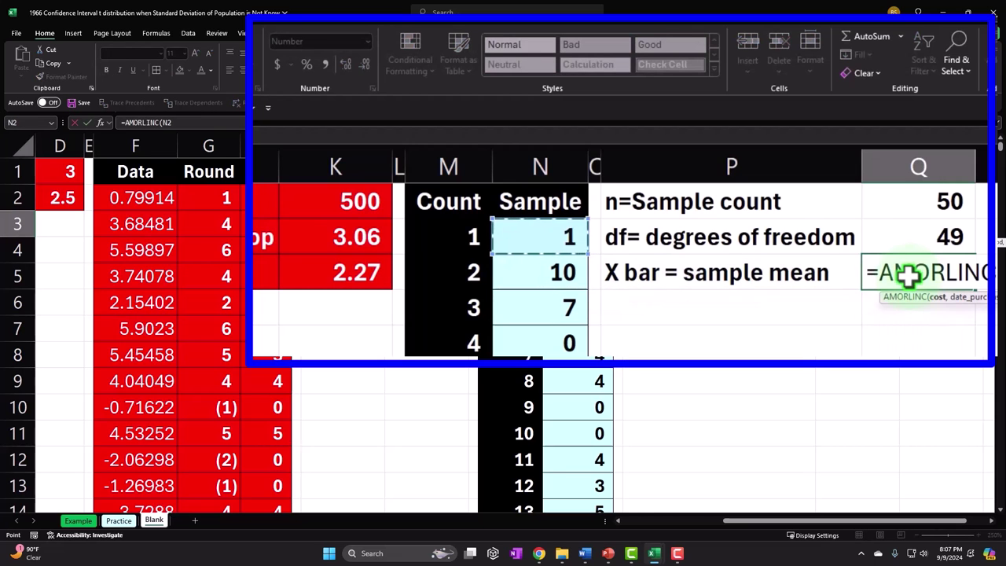
key(ctrl+shift+Down)
key(Return)
key(Return)
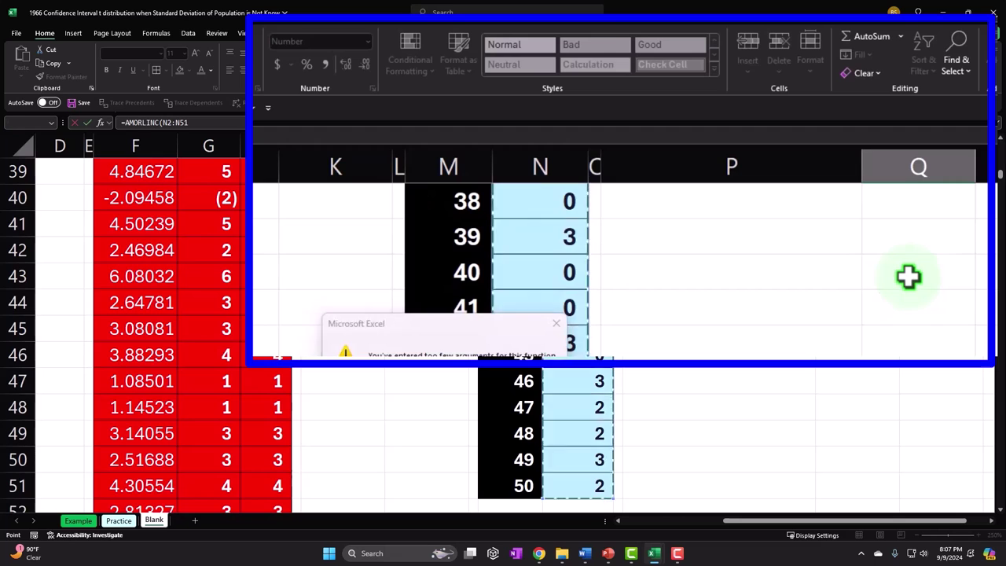
scroll(908, 276, up, 13)
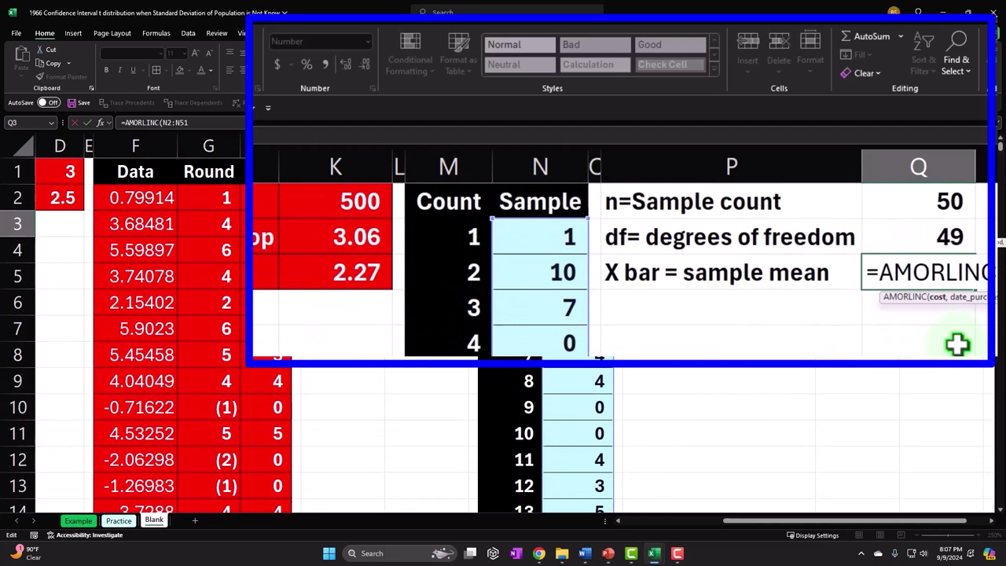
key(BackSpace)
key(BackSpace)
key(BackSpace)
key(BackSpace)
key(BackSpace)
key(BackSpace)
key(BackSpace)
key(BackSpace)
key(BackSpace)
key(BackSpace)
key(BackSpace)
key(BackSpace)
key(BackSpace)
key(BackSpace)
key(BackSpace)
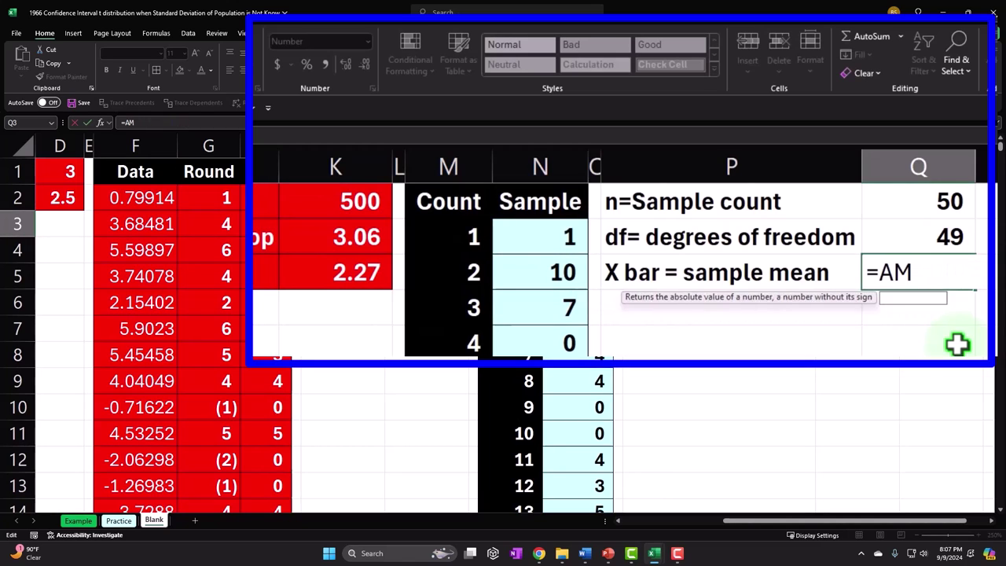
Step: Complete the formula in Q3 as an AVERAGE of the sample values in N2:N51
text(aver)
key(Tab)
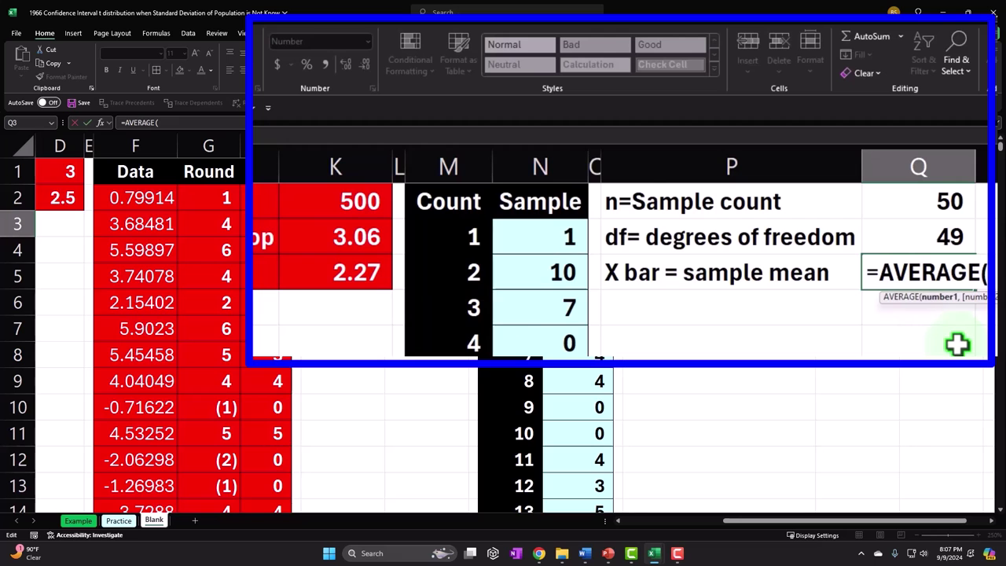
click(573, 240)
key(ctrl+shift+Down)
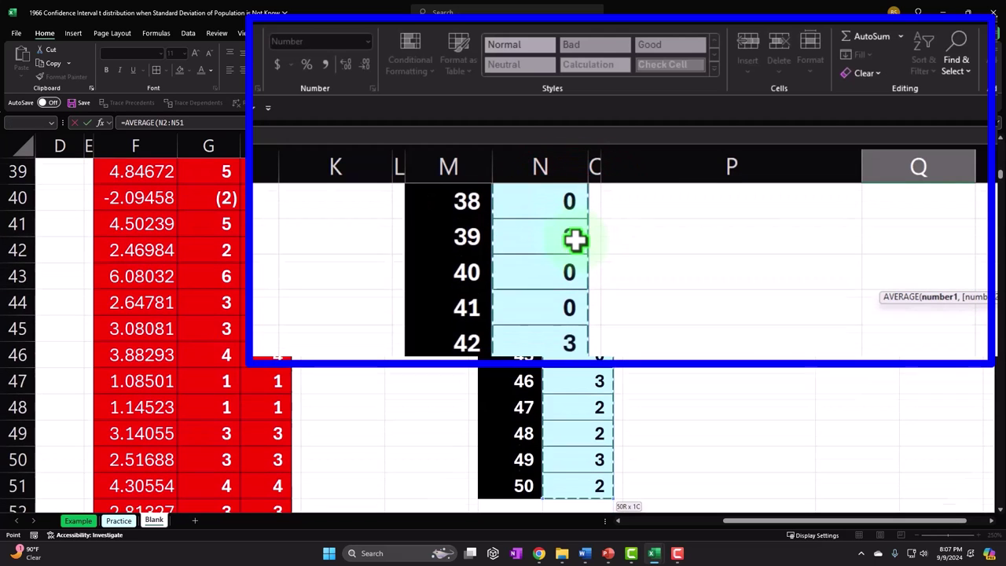
scroll(575, 241, up, 13)
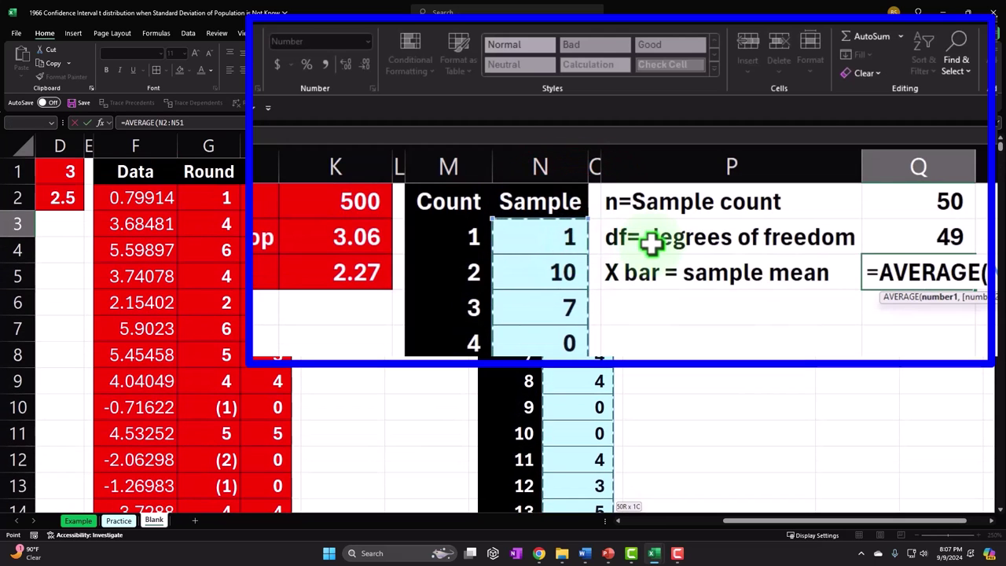
key(Return)
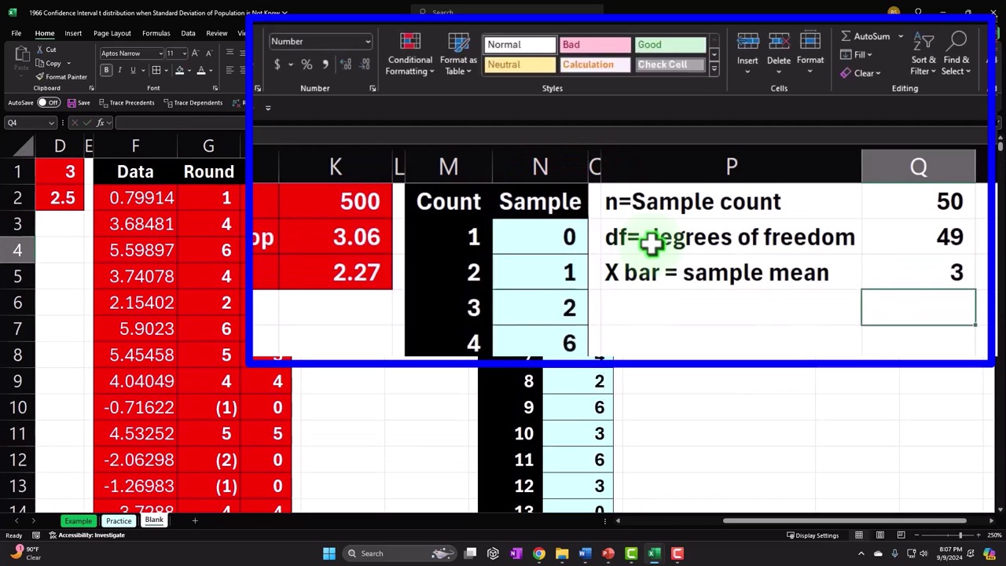
Step: Format the sample mean in Q3 to show two decimal places
click(907, 288)
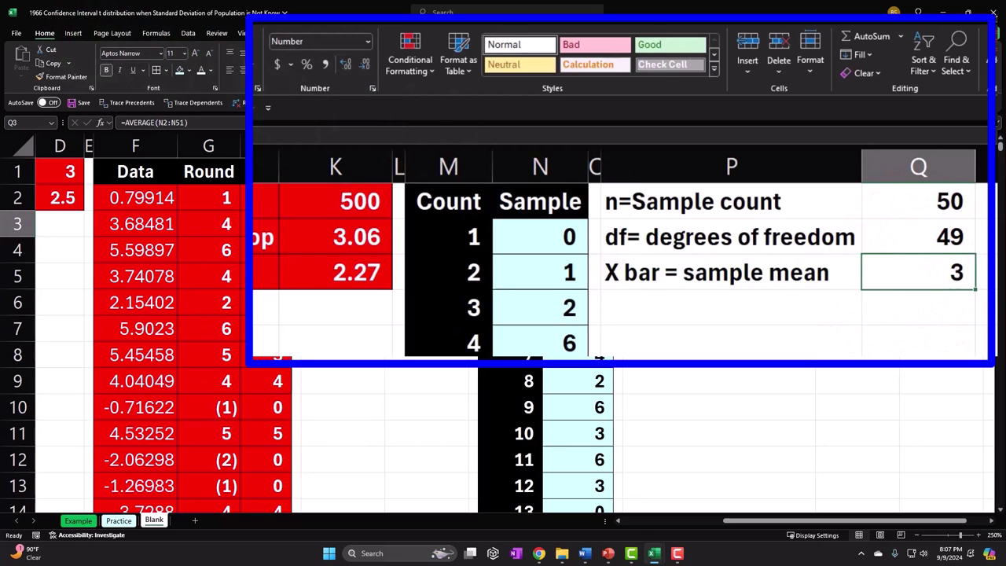
click(325, 78)
click(347, 64)
click(347, 65)
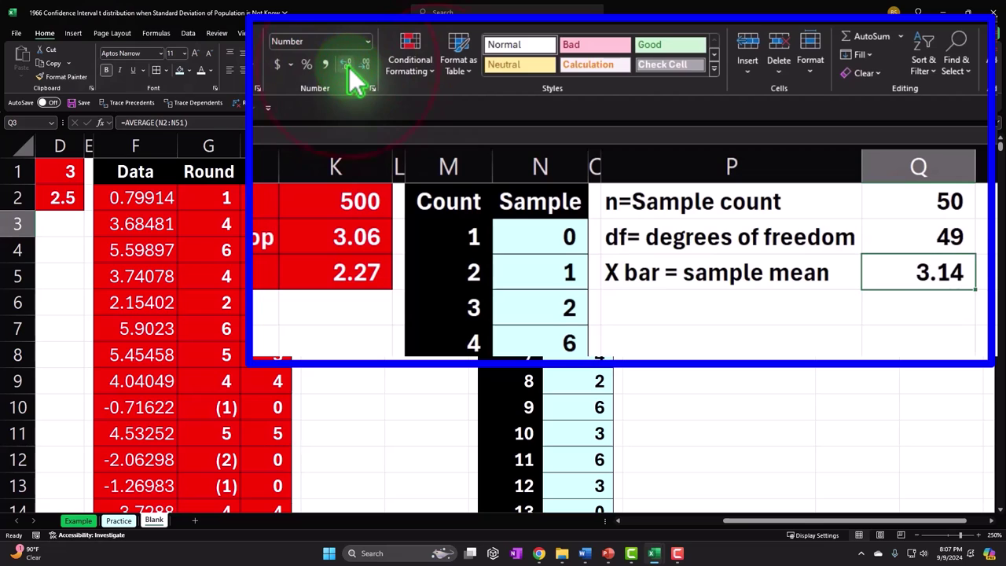
Step: Enter the label s=STDs=count of in P4 and select the adjacent cell Q4
click(621, 315)
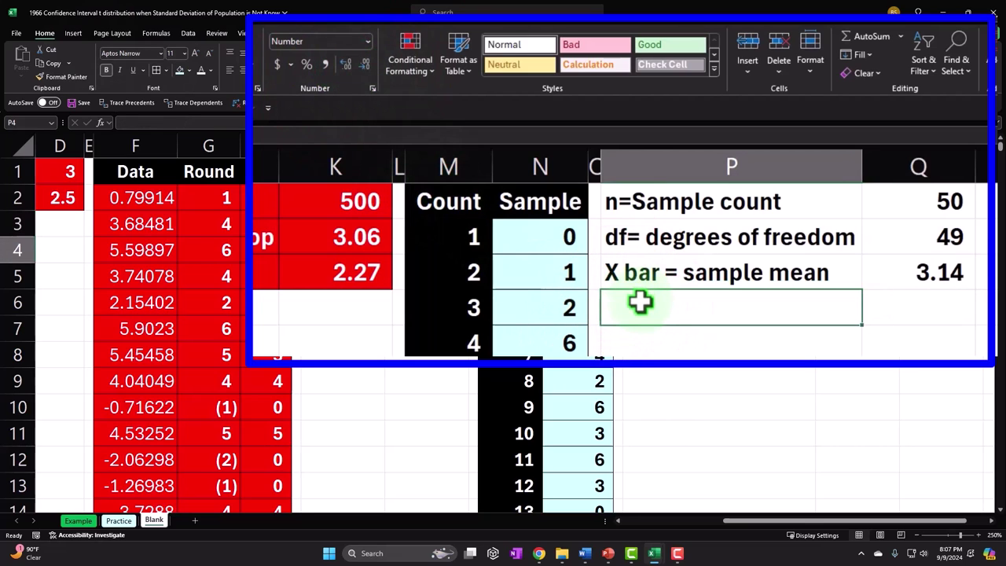
text(s=)
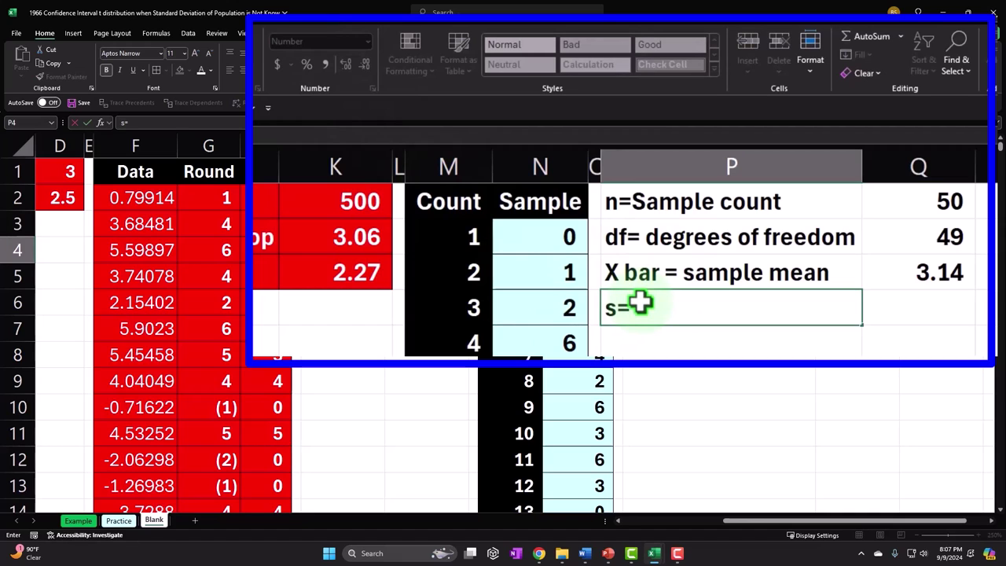
text(STDs)
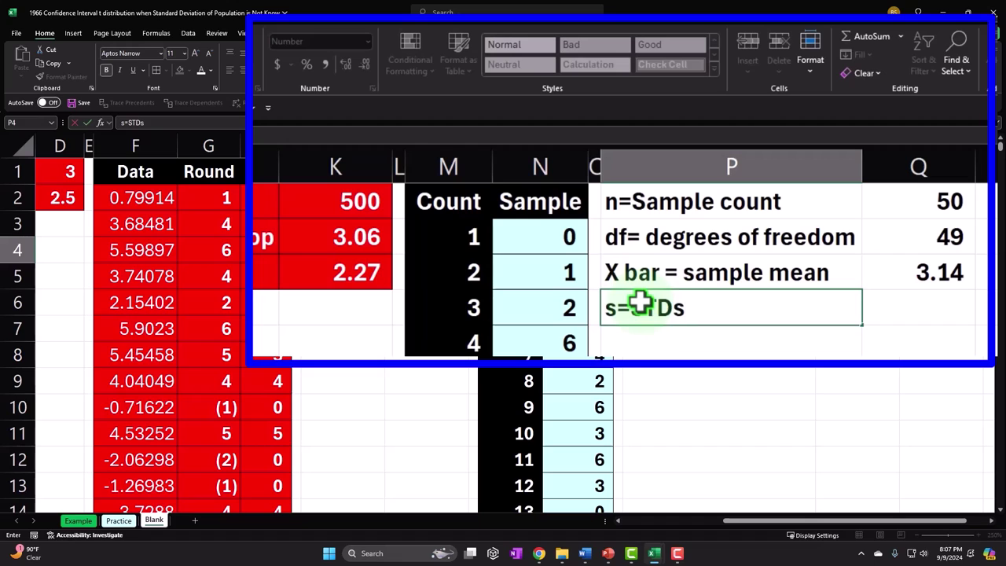
text(=count of)
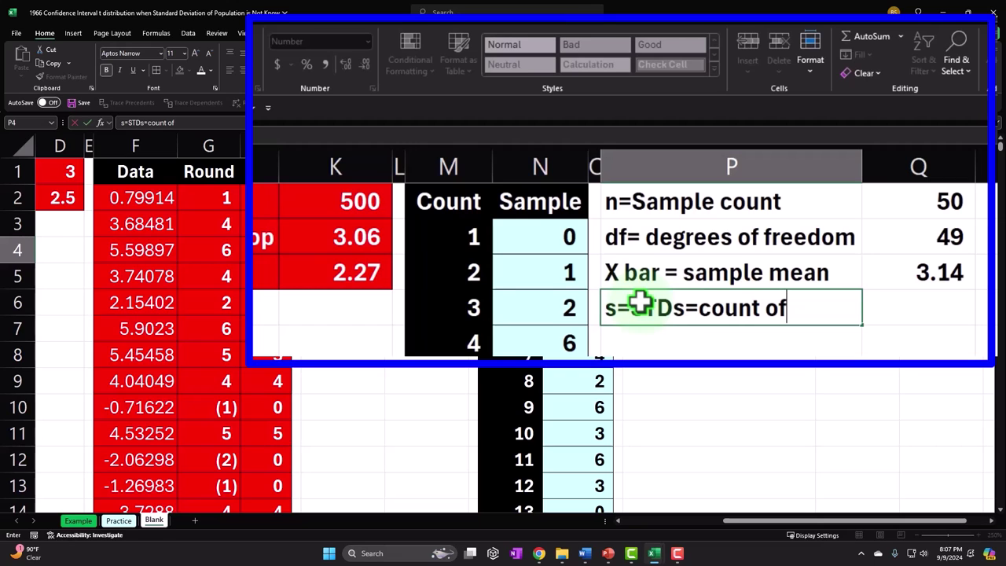
key(Return)
key(Up)
key(Right)
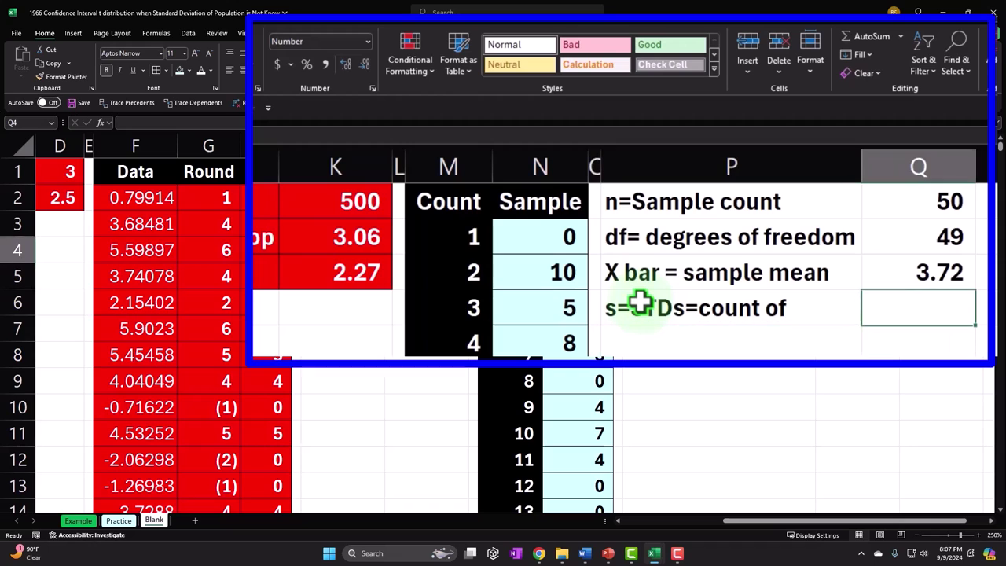
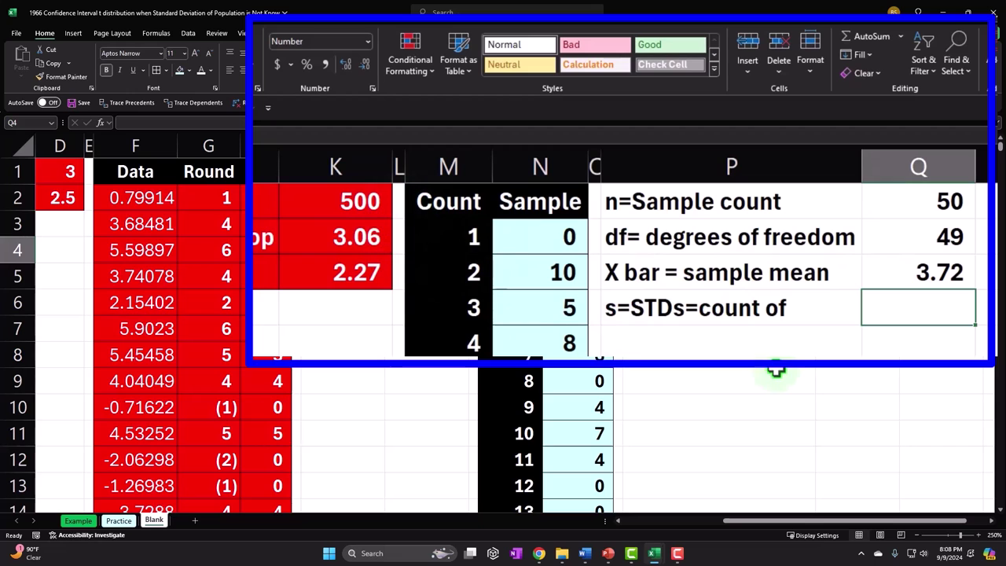
Step: Calculate the sample standard deviation in Q4 with STDEV.S over the sample values N2:N51
click(780, 515)
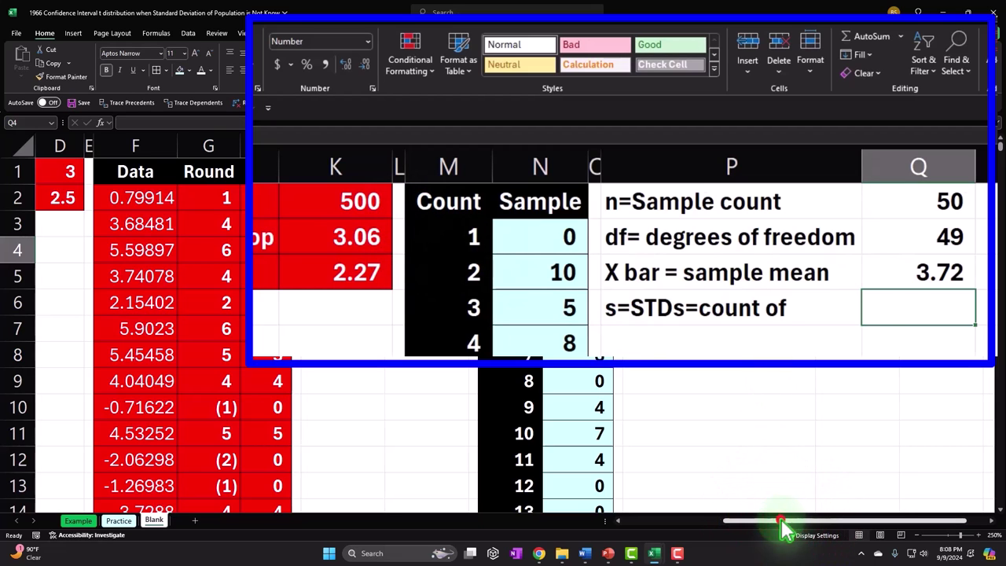
click(440, 521)
drag(643, 521, 784, 520)
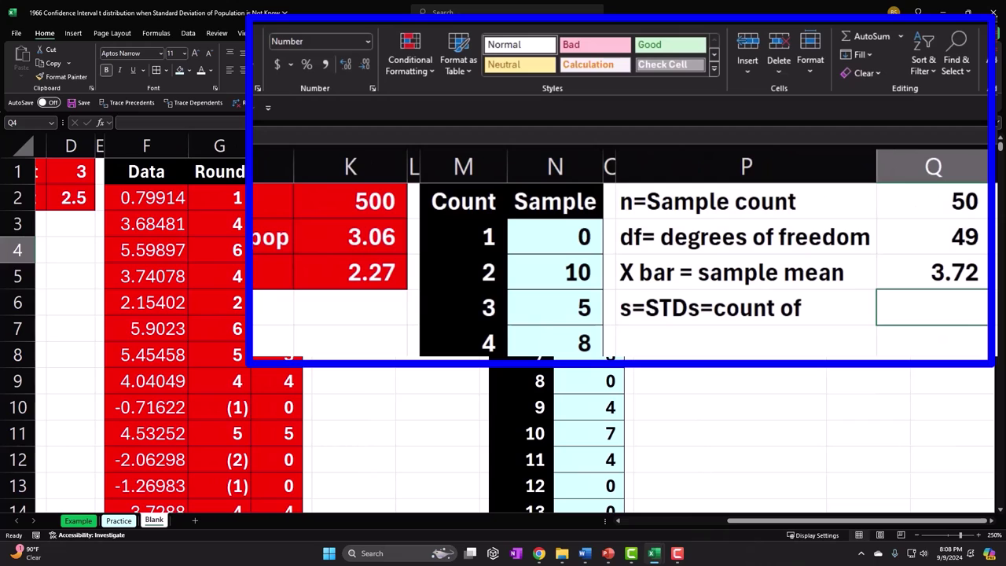
text(=)
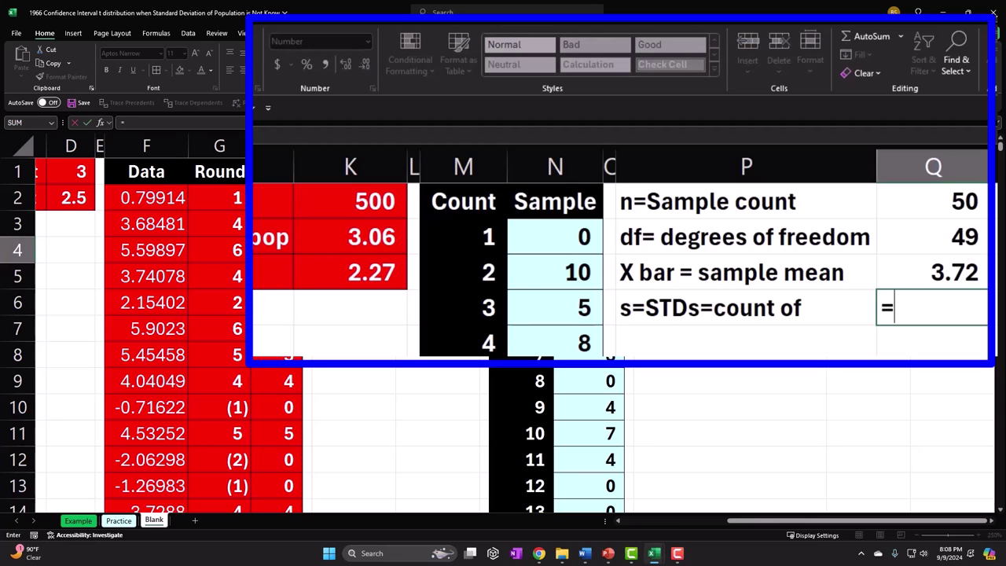
text(std)
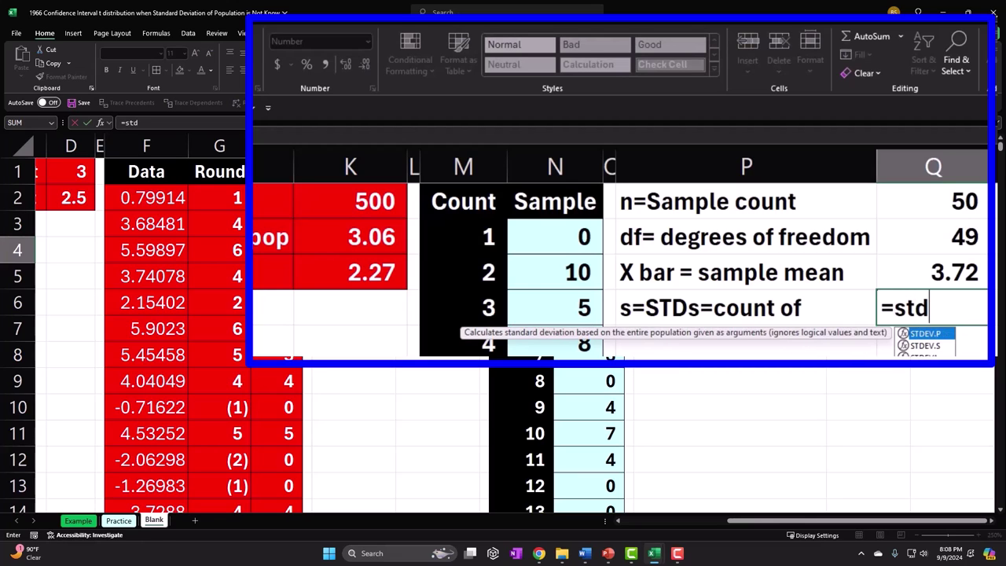
double_click(920, 346)
click(577, 236)
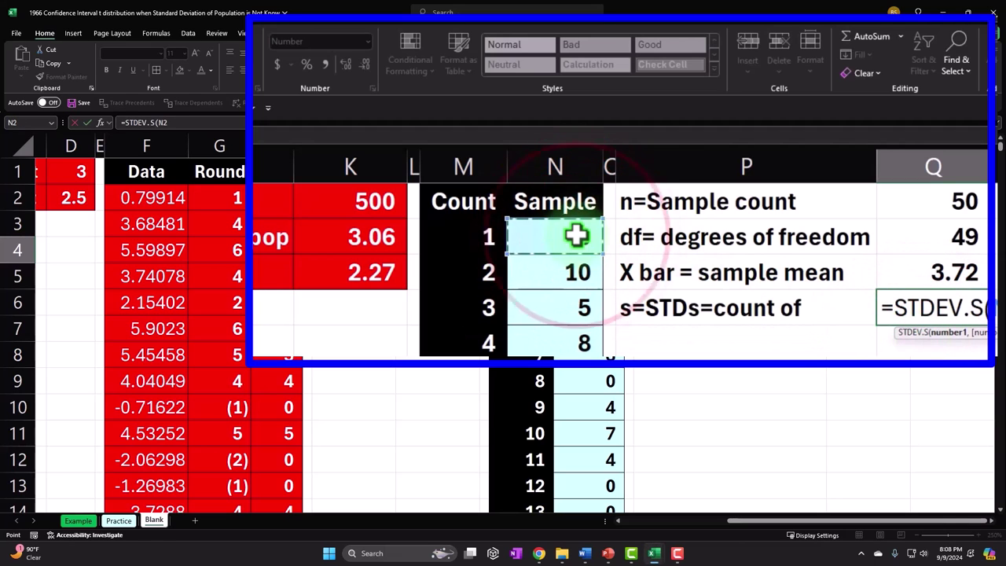
key(ctrl+shift+Down)
scroll(577, 236, up, 13)
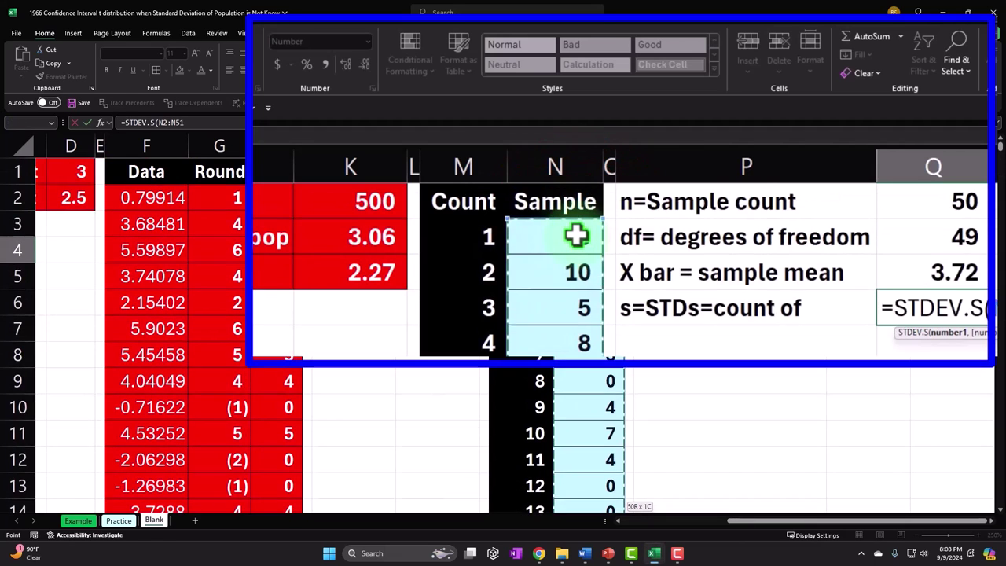
key(Return)
Step: Format the sample standard deviation in Q4 to show two decimal places
key(Up)
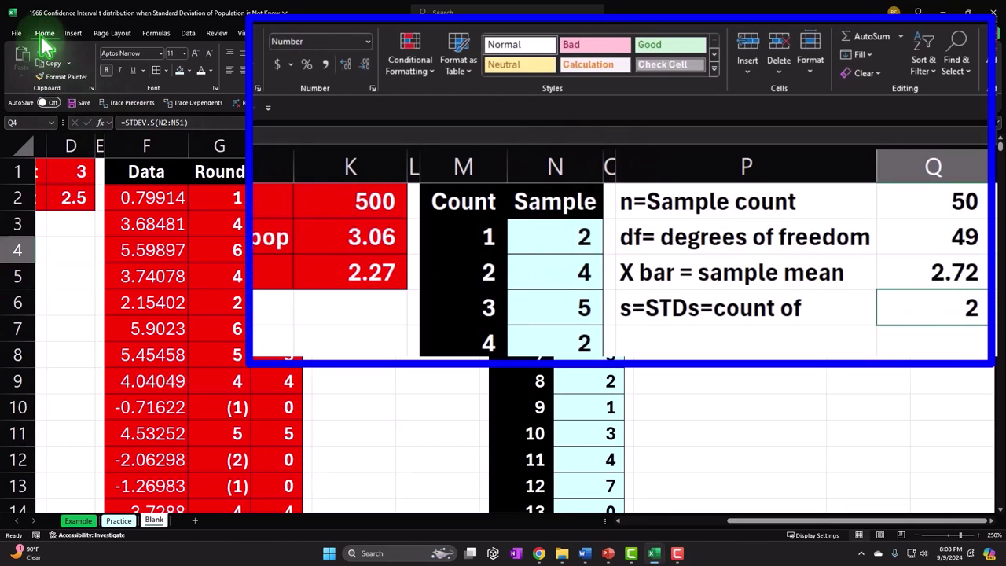
click(346, 64)
click(346, 64)
Step: Enter the label Stardard error in P5
click(781, 344)
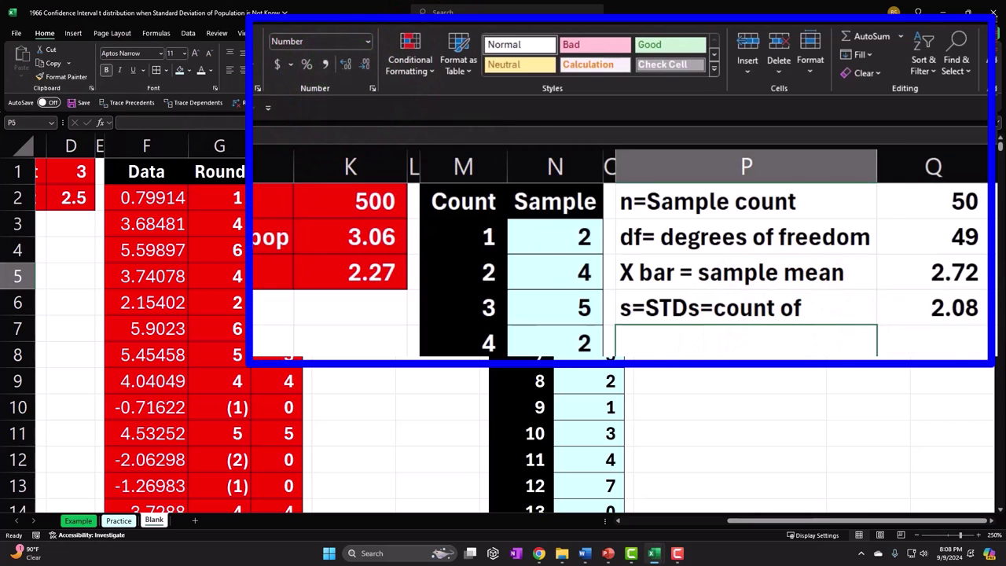
text(Stardard er)
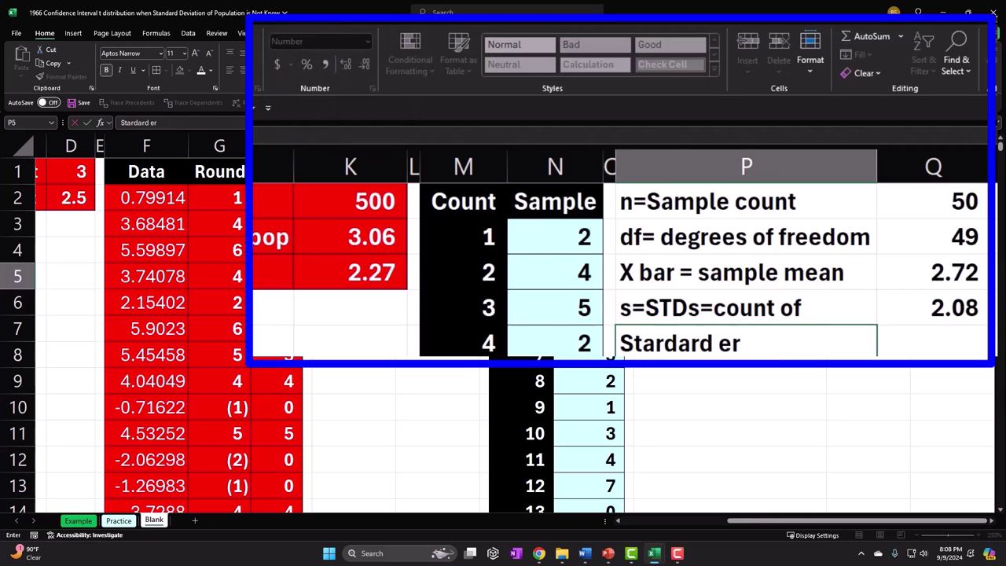
text(ror)
key(Tab)
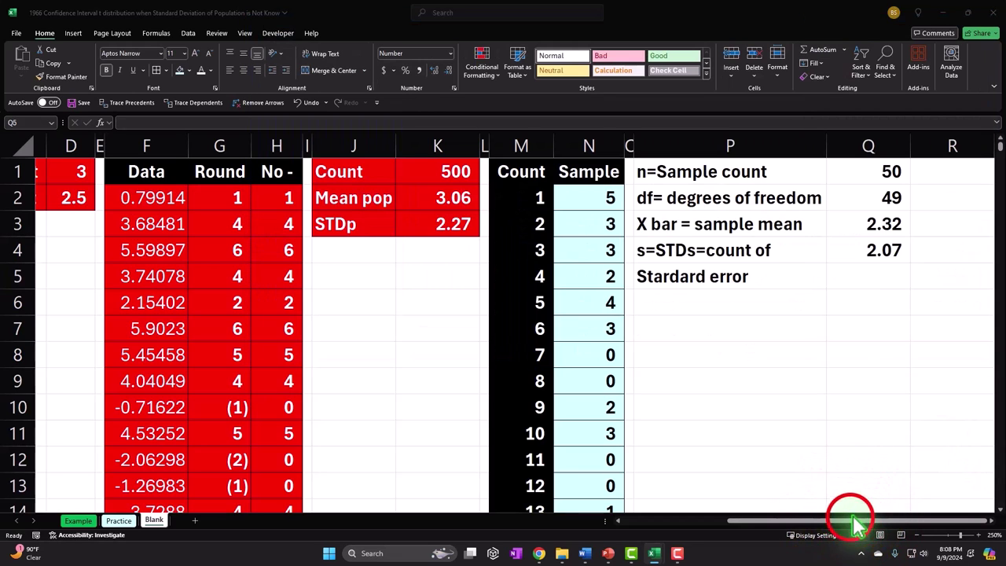
Step: Calculate the standard error in Q5 as Q4/SQRT(Q1), the sample standard deviation over the square root of the sample count
drag(849, 521, 742, 521)
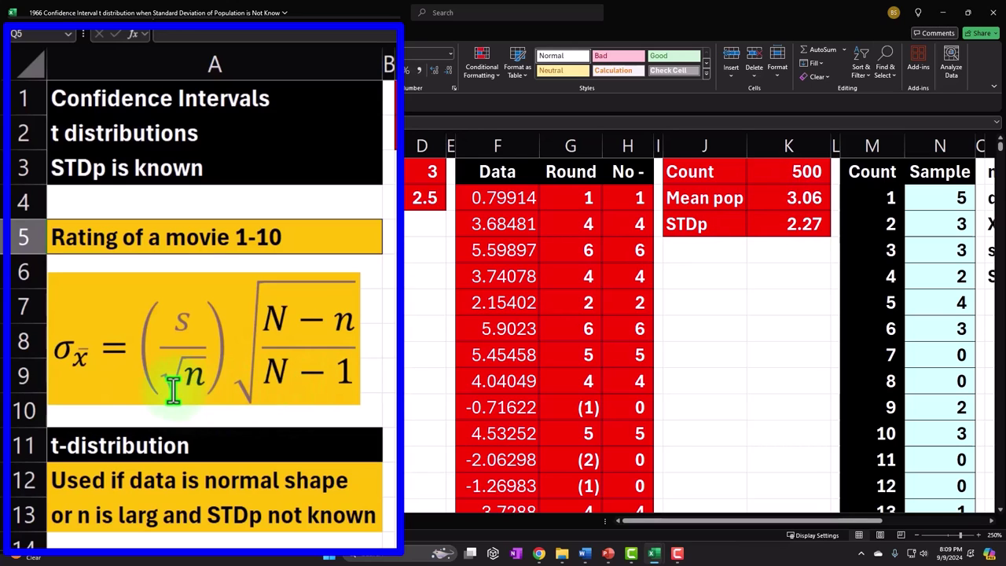
click(185, 328)
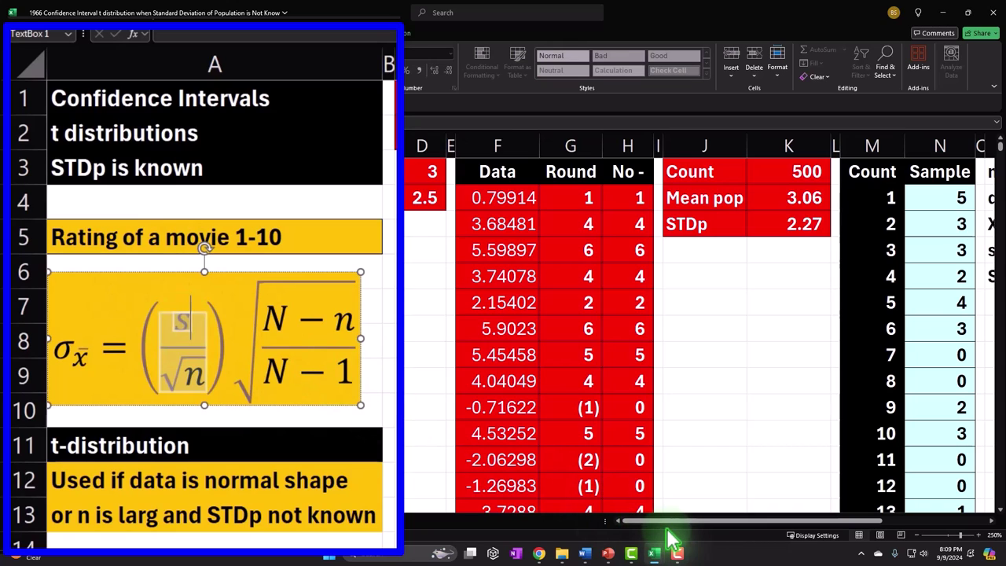
drag(667, 523, 818, 522)
click(870, 279)
text(=)
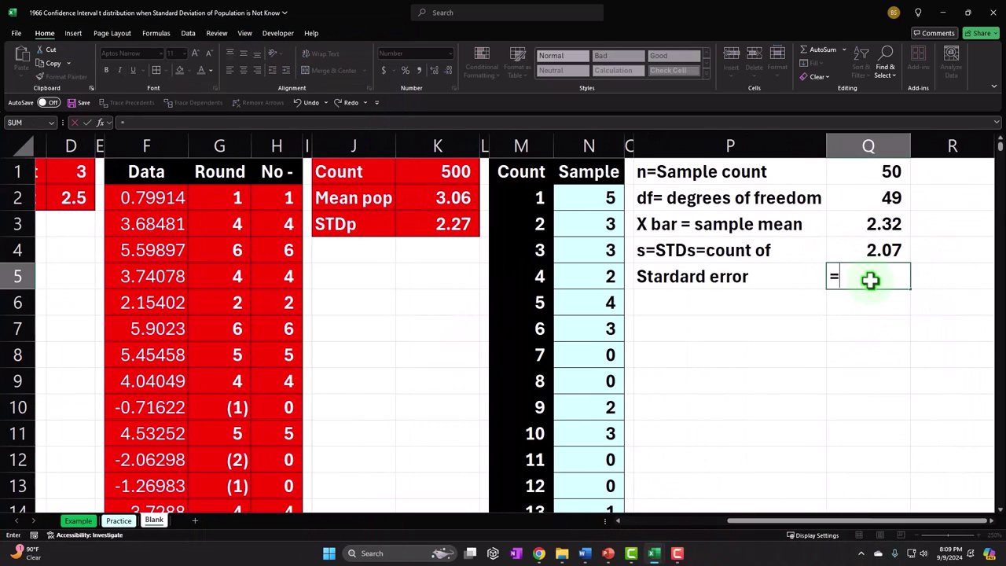
key(Up)
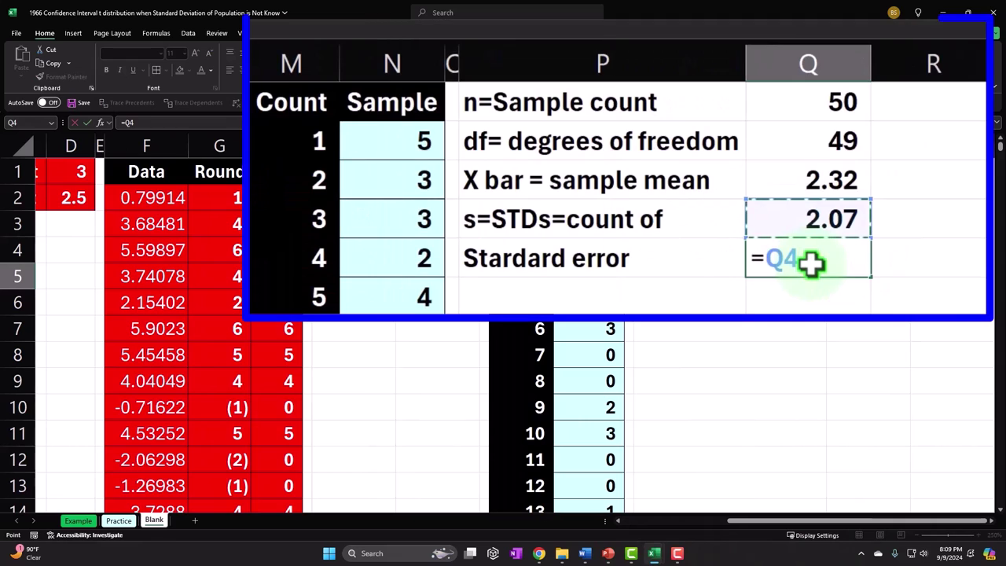
text(/sq)
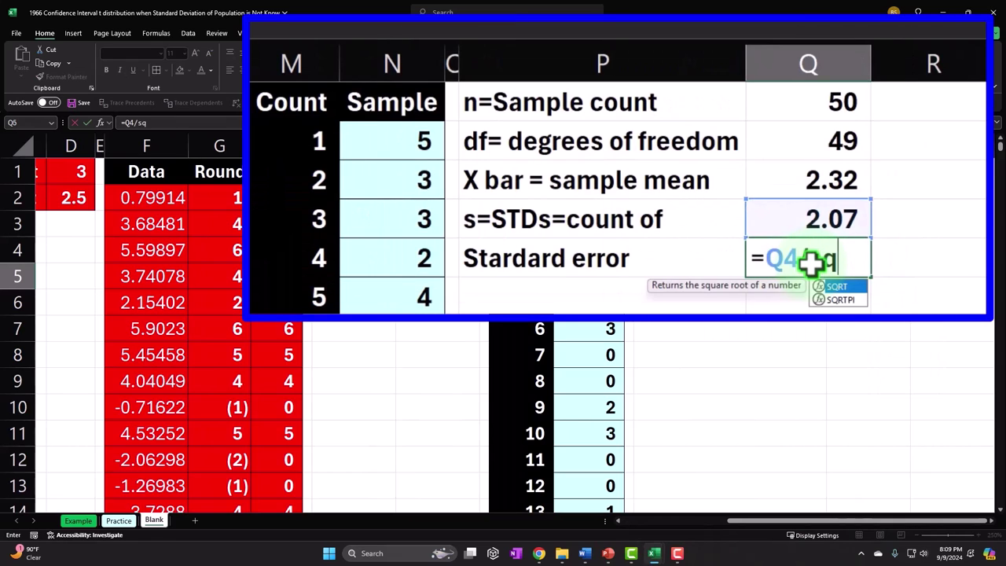
key(Tab)
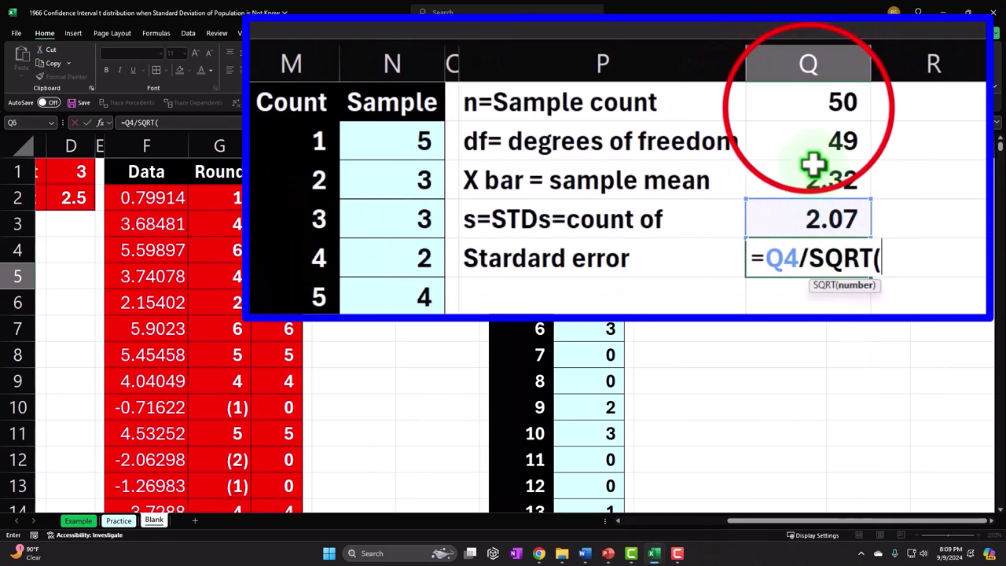
click(809, 107)
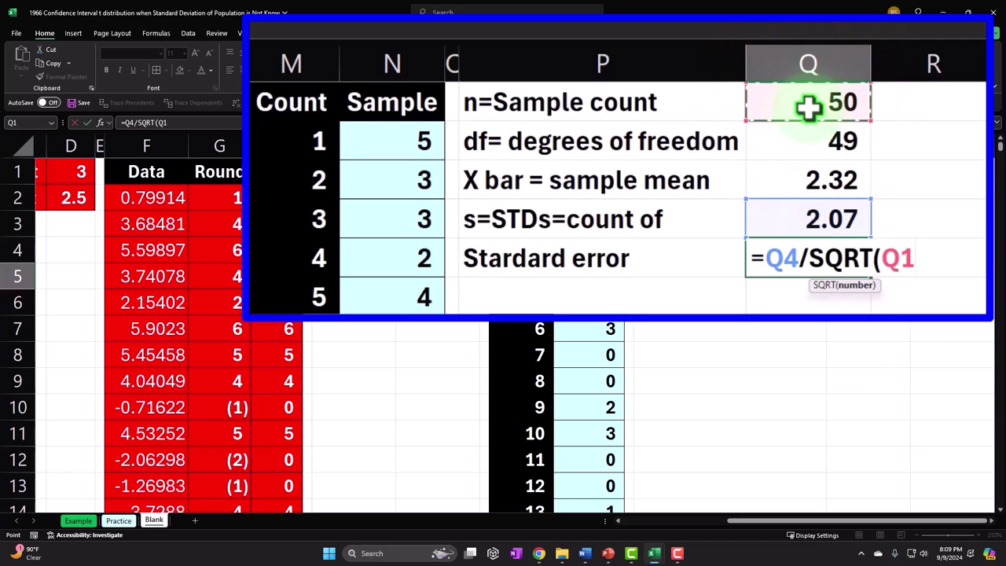
key(Return)
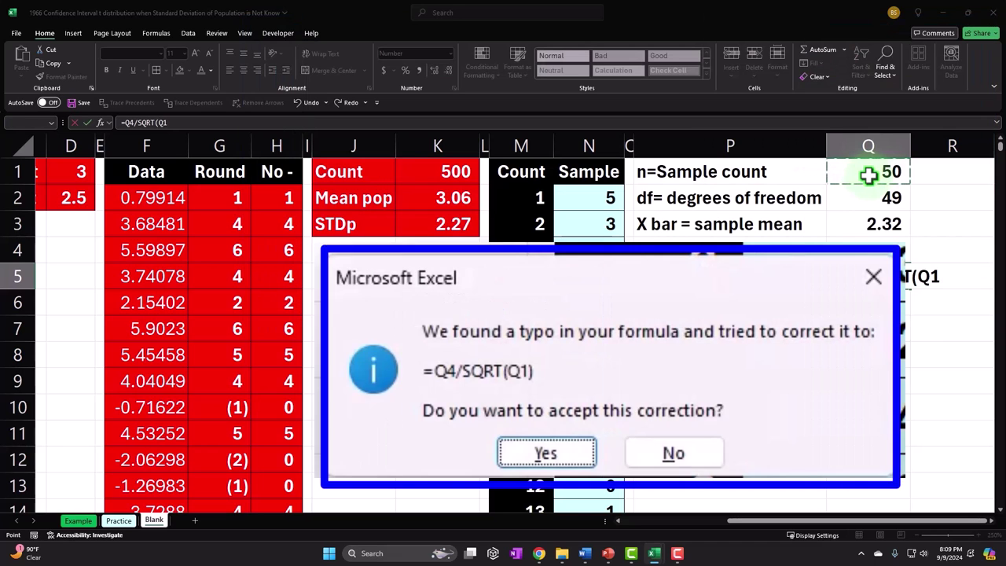
key(Return)
Step: Format the standard error in Q5 to show four decimal places
key(Up)
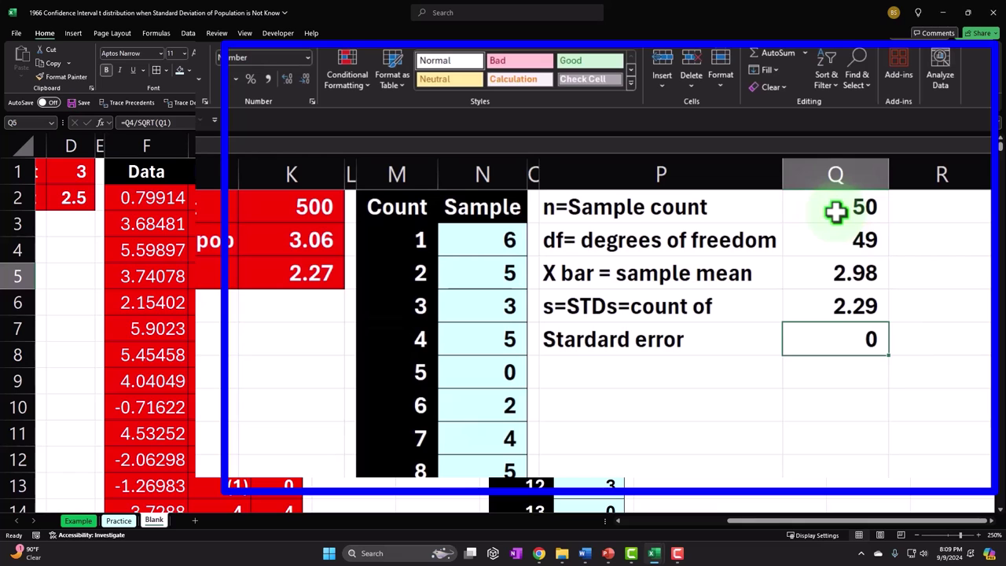
click(289, 78)
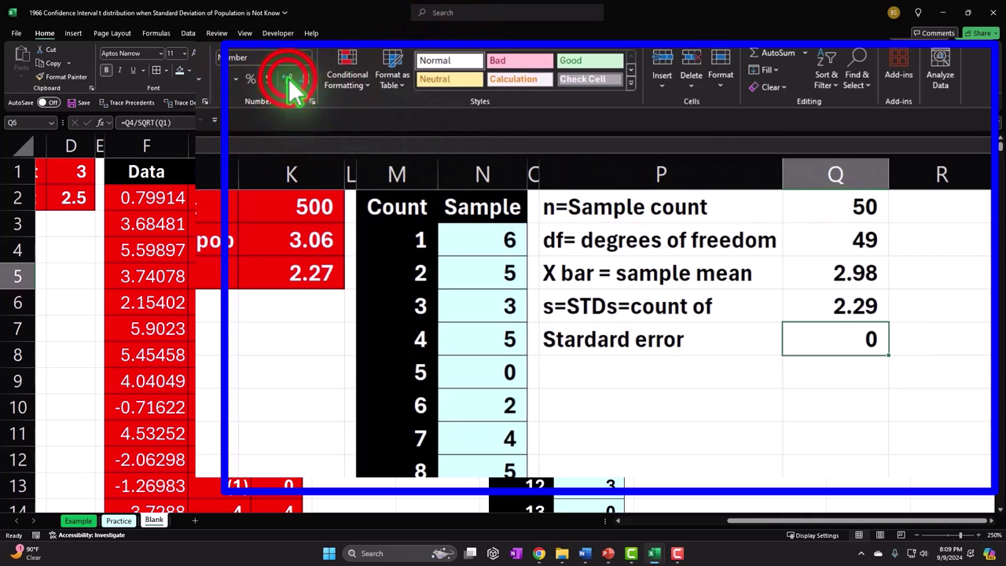
click(289, 79)
click(289, 78)
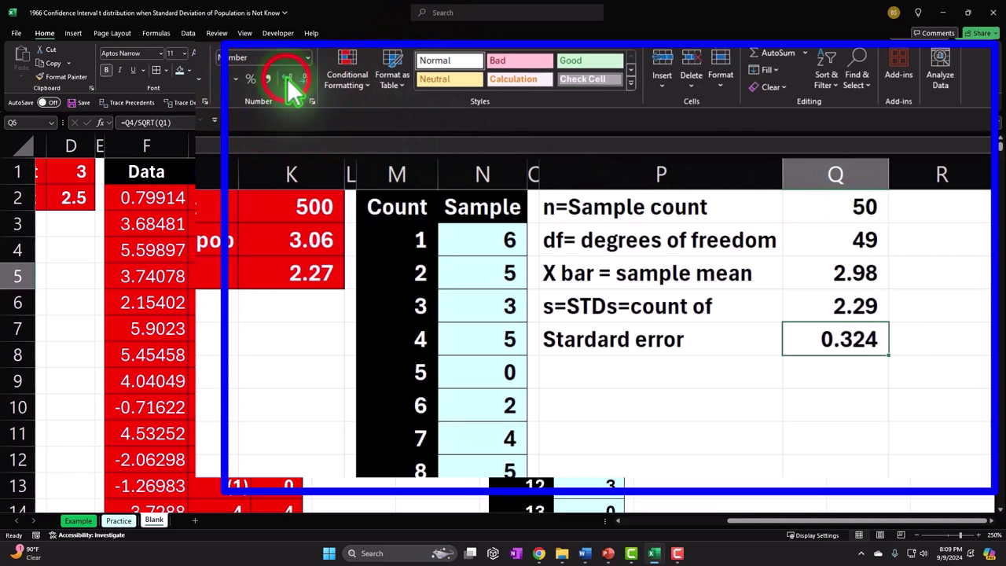
click(289, 79)
Step: Enter the label Confidence level in P6
click(671, 421)
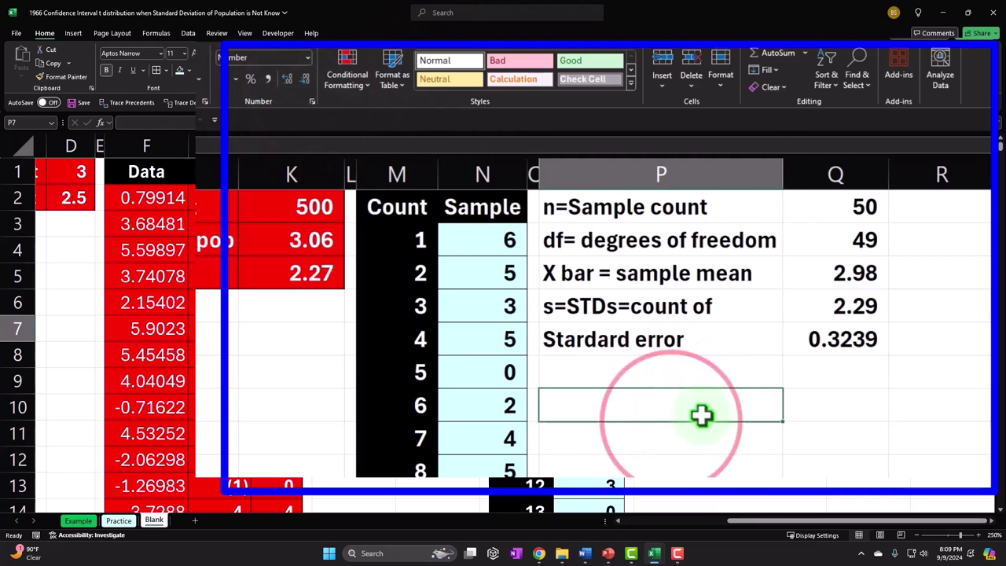
click(614, 375)
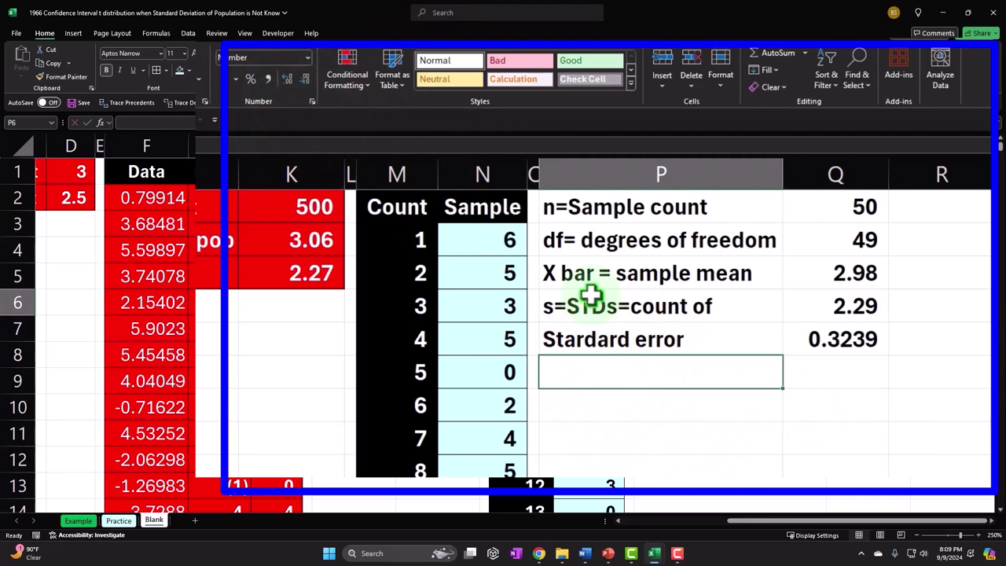
text(Confidence level)
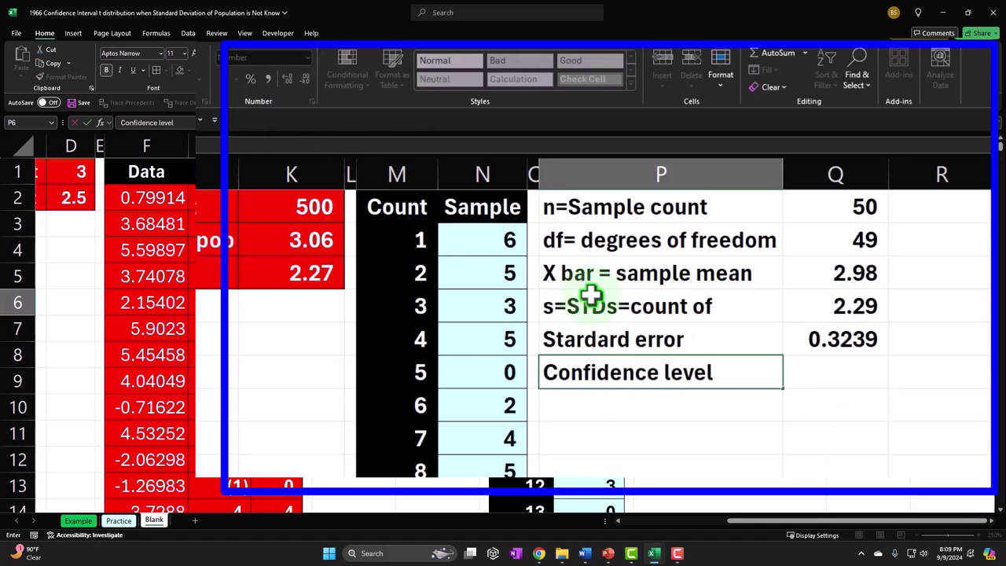
key(Tab)
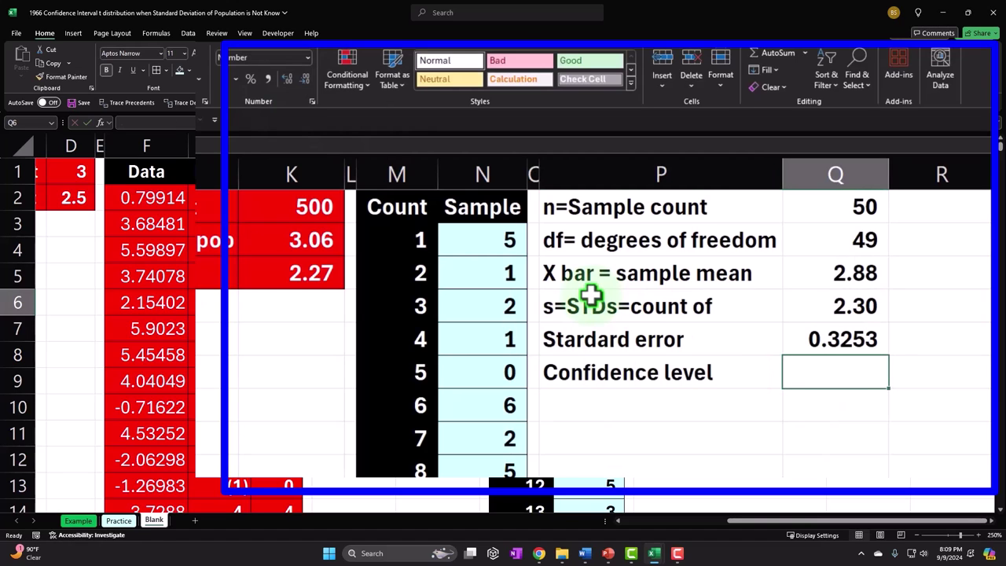
Step: Set the confidence level in Q6 to .95 and format it as a percentage
text(.95)
key(Return)
key(Up)
key(Right)
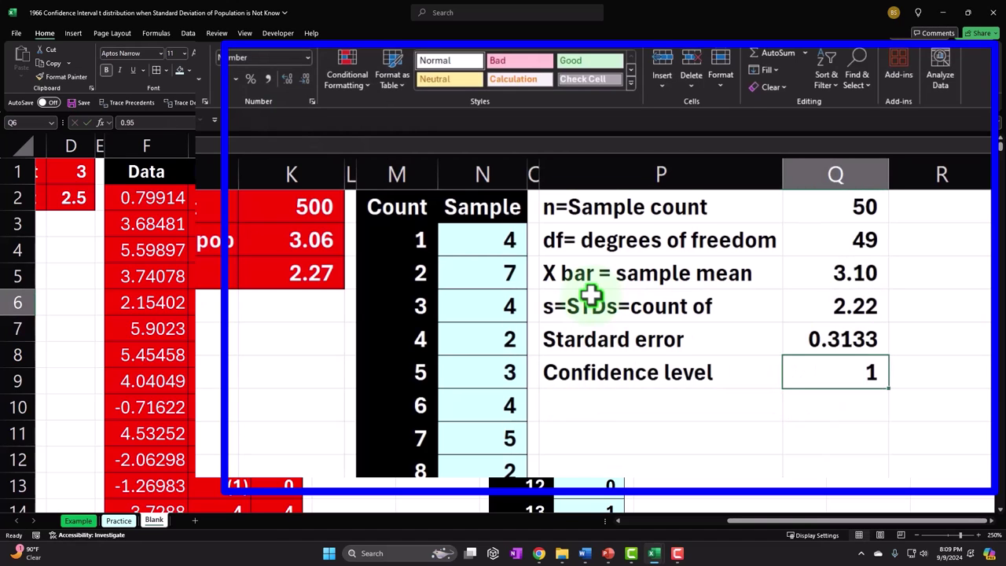
click(252, 83)
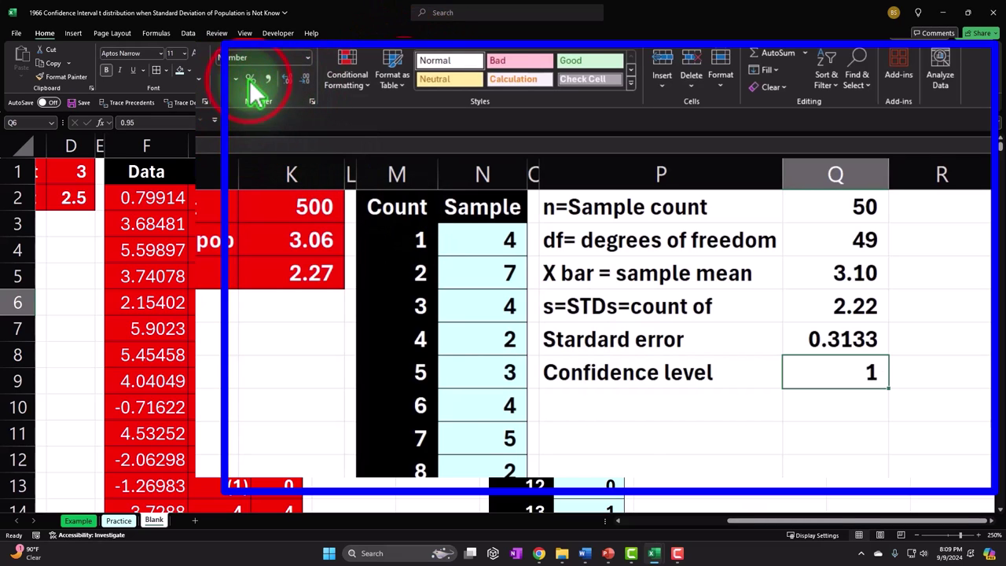
Step: Enter the label a=Alpha in P7
click(571, 404)
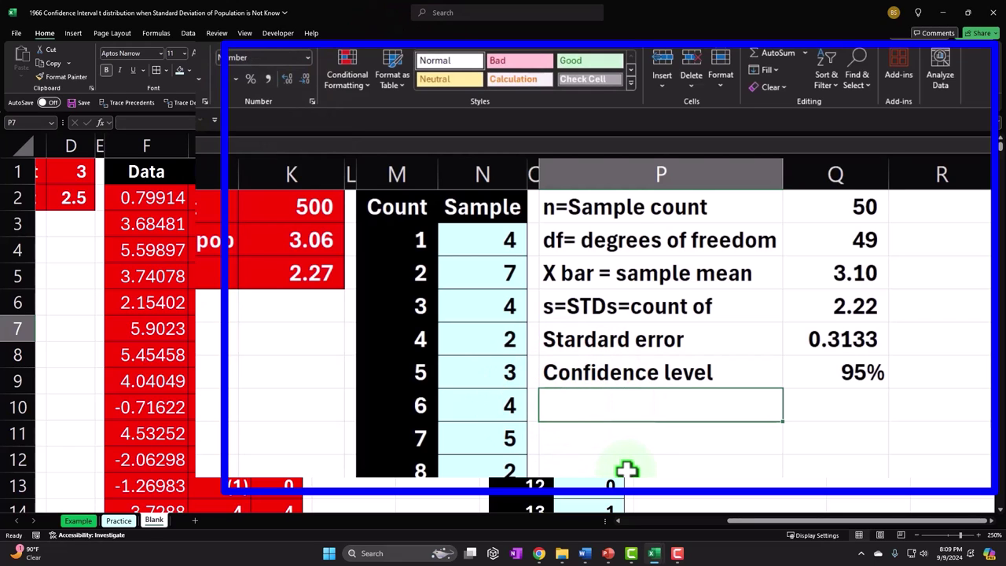
text(a=Alpha)
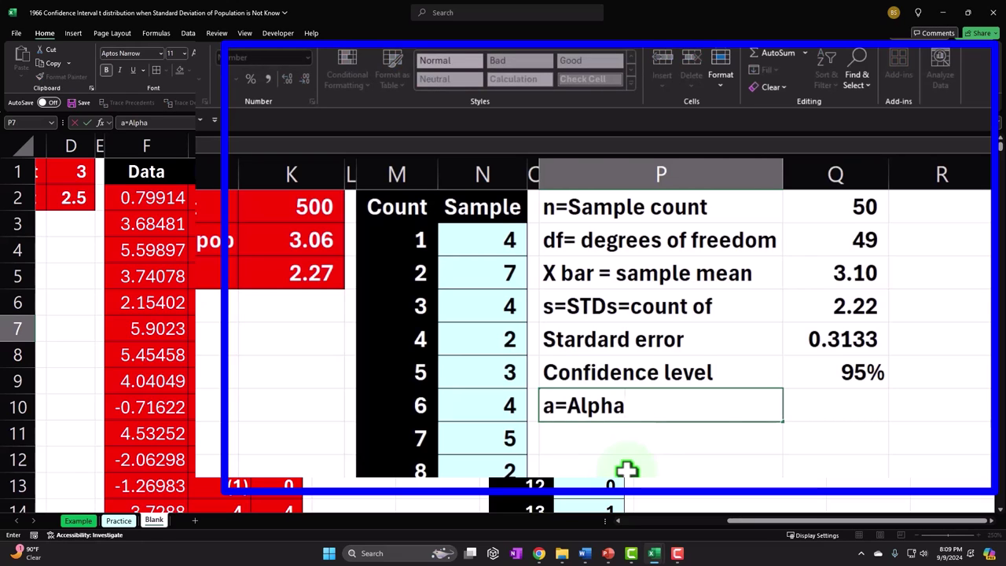
key(Tab)
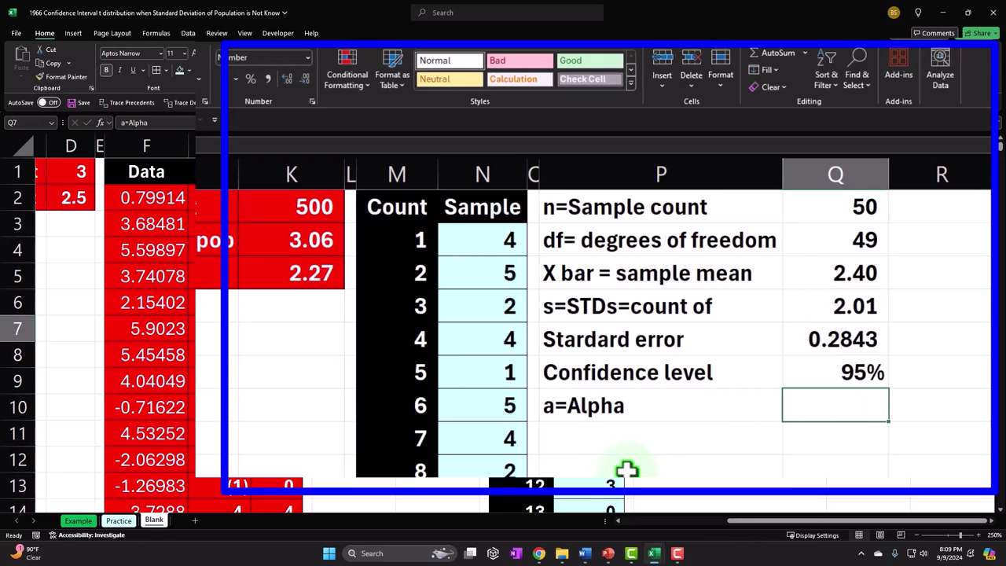
Step: Calculate alpha in Q7 with the formula =1-Q6 and format it as a percentage
text(=)
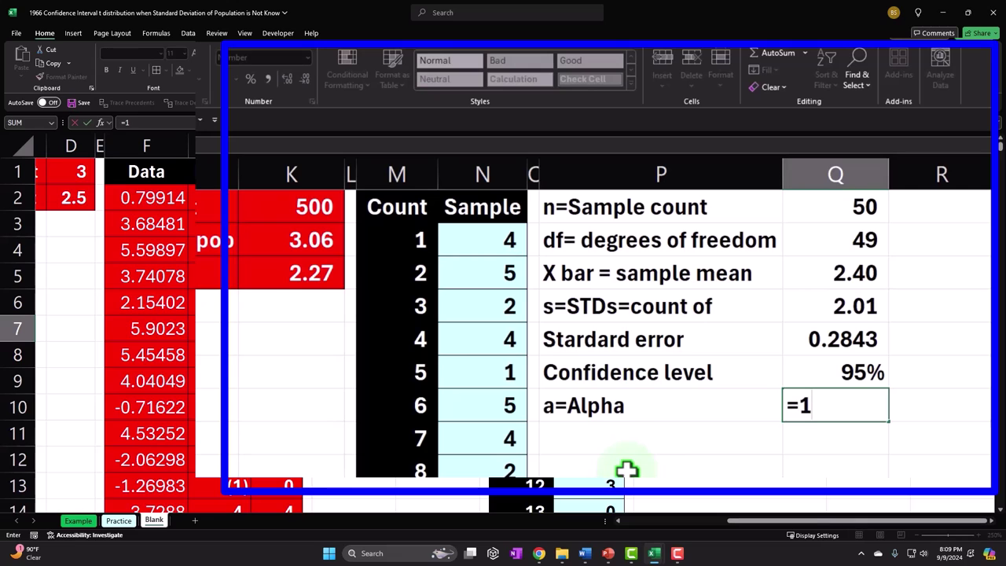
text(1-)
key(Up)
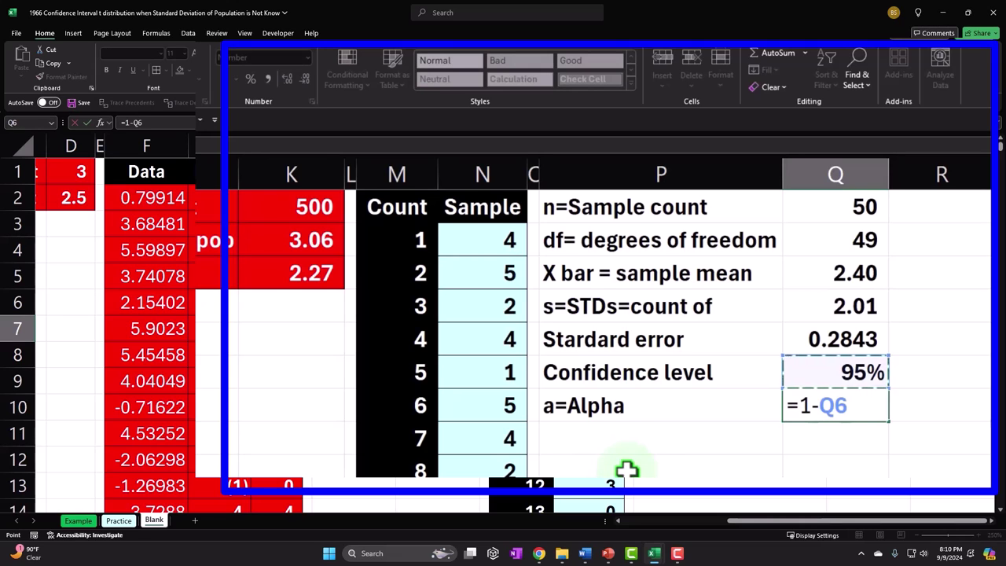
key(Return)
key(Up)
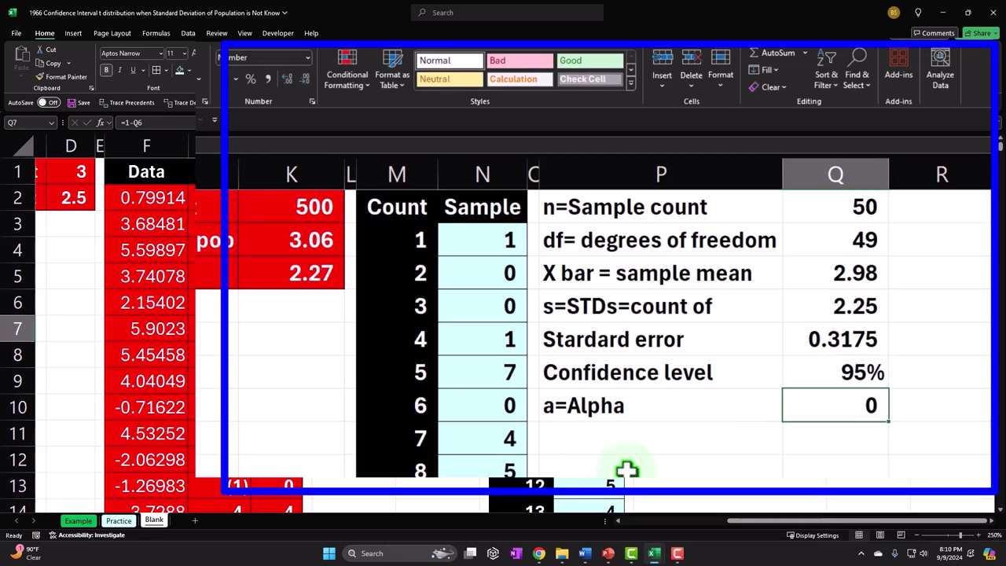
click(248, 80)
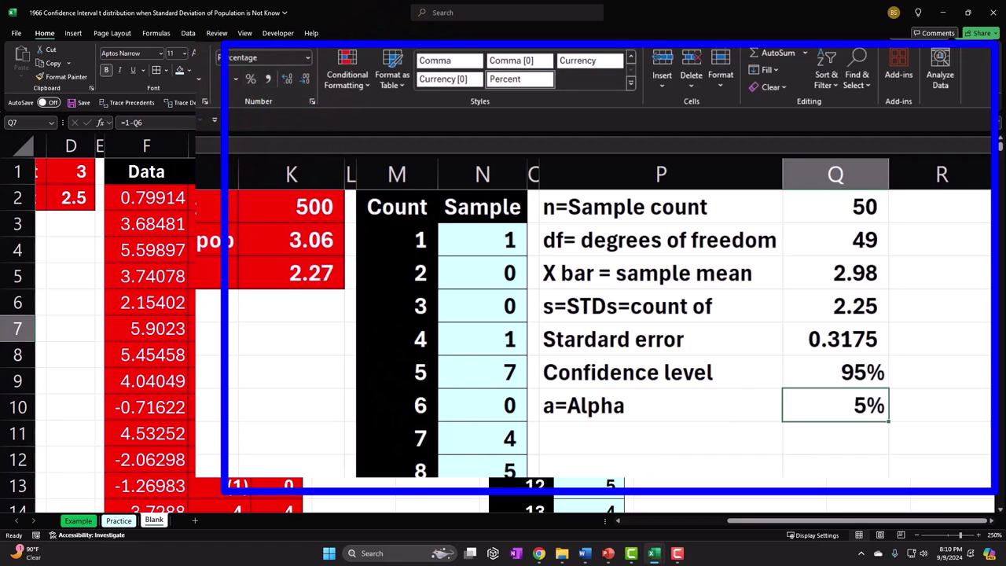
Step: Enter the label a/2 = alpha /2 in P8
key(Return)
key(Left)
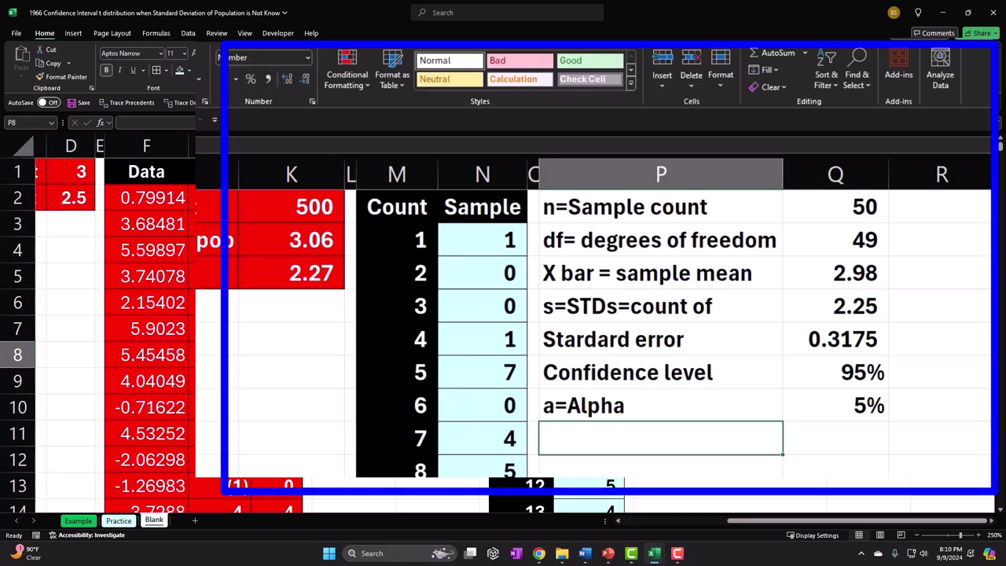
text(a)
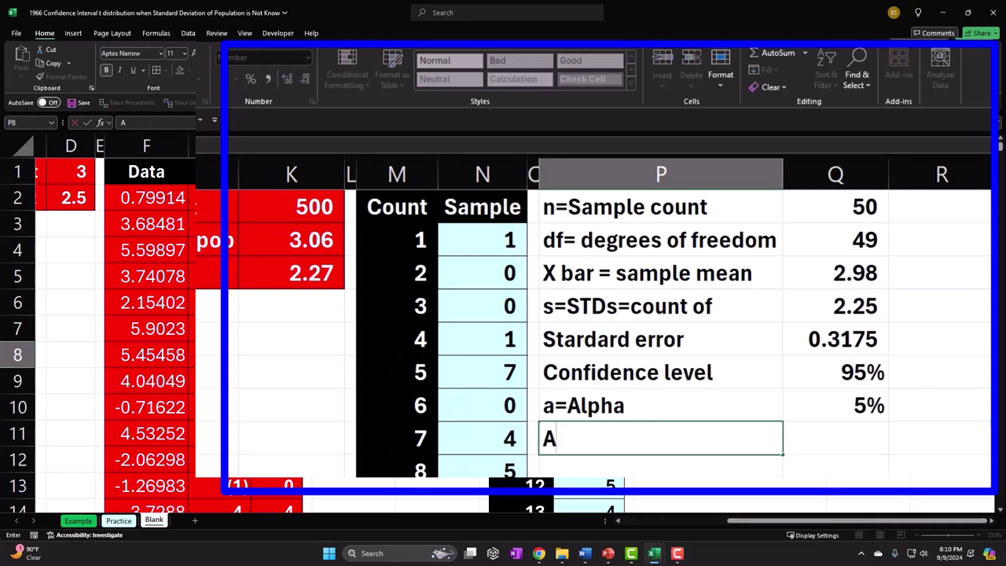
text(/2 = alpha /2)
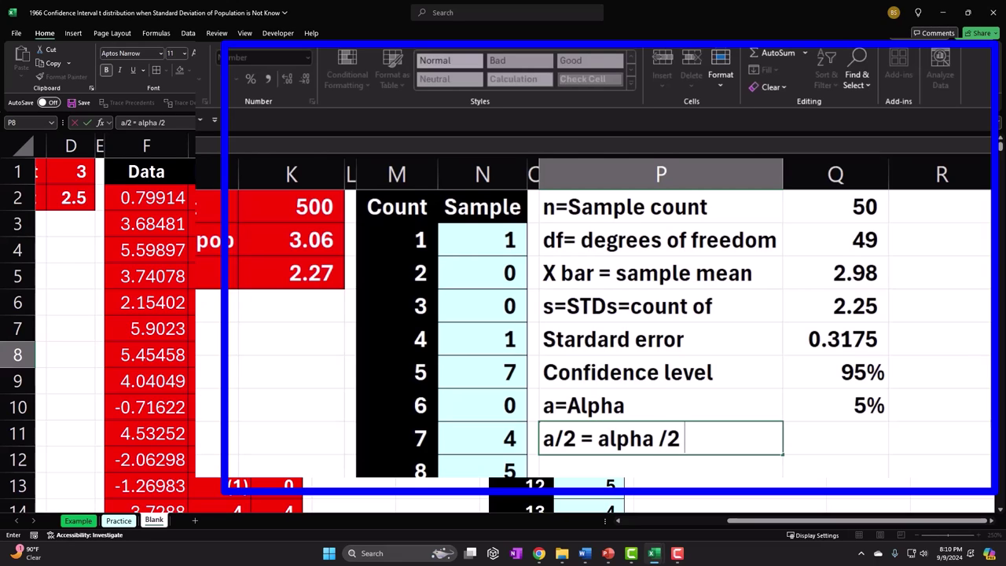
key(Tab)
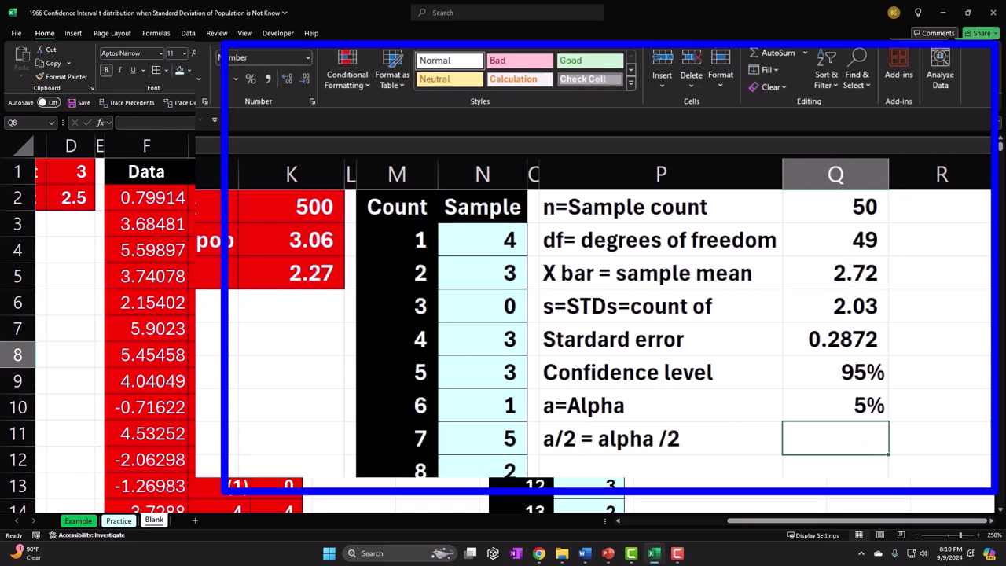
Step: Calculate half of alpha in Q8 with the formula =Q7/2 and format it as a percentage with two decimals
text(=)
click(836, 406)
text(/2)
key(ctrl+Return)
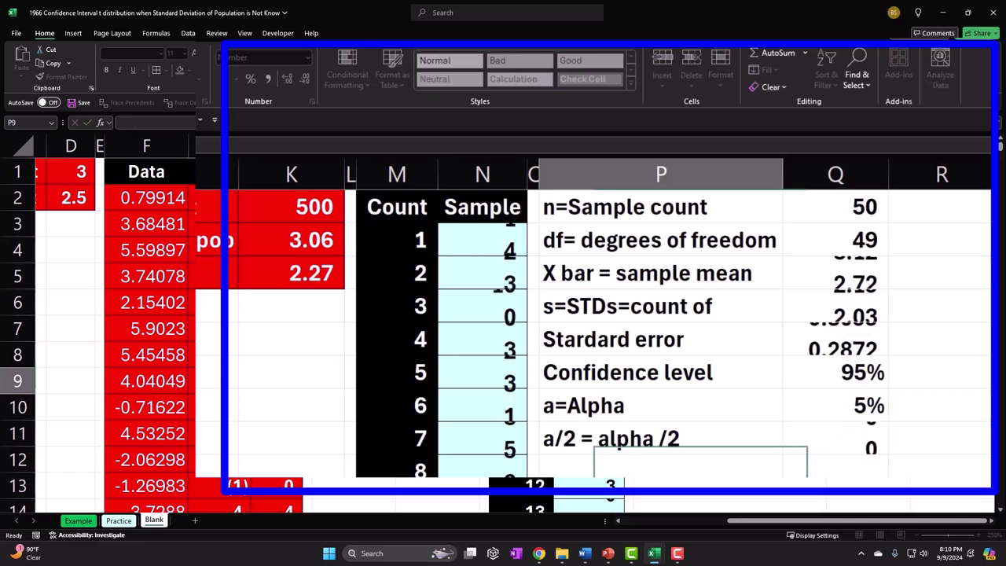
click(250, 80)
click(286, 79)
click(287, 80)
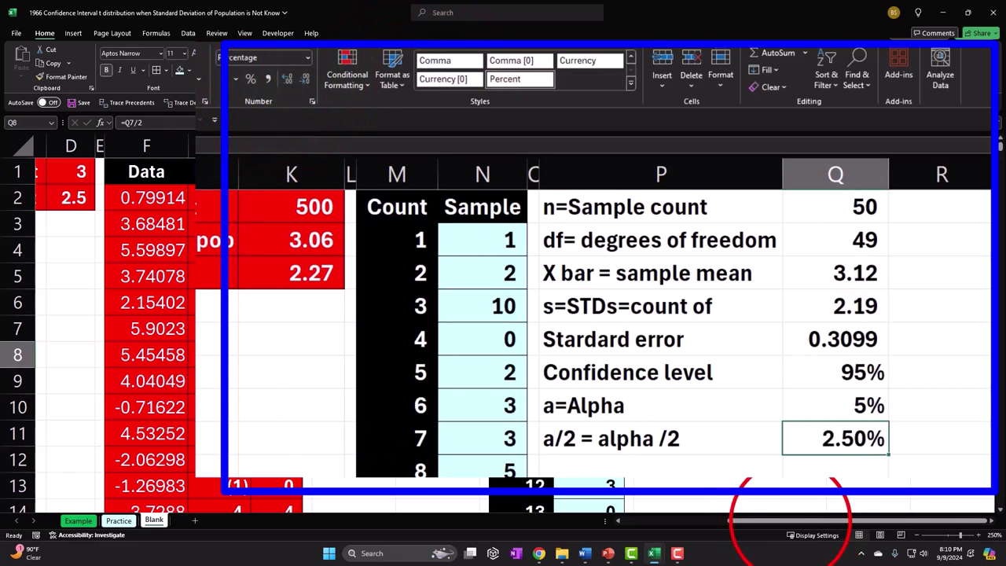
Step: Examine the tails of the t-distribution curve in the chart on the Example sheet
drag(884, 525, 890, 527)
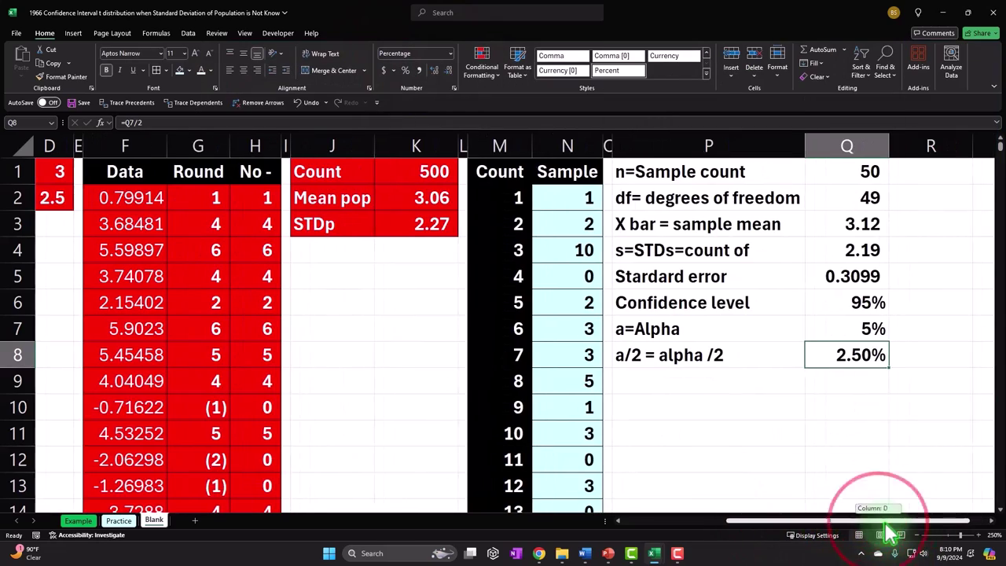
click(84, 525)
drag(610, 522, 898, 525)
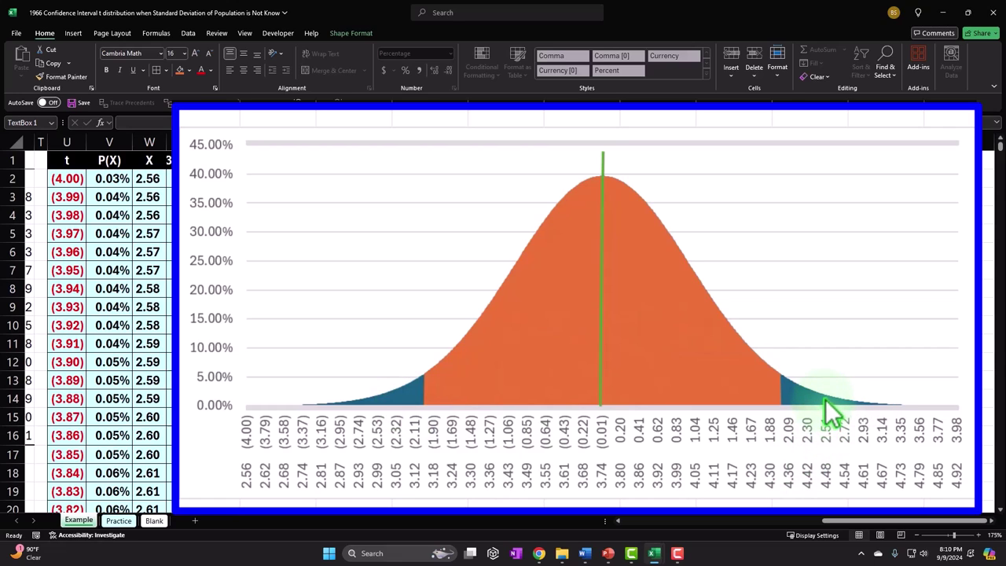
Step: On the Blank sheet, fill the sample statistics table in P1:Q8 with light blue
mouse_move(831, 410)
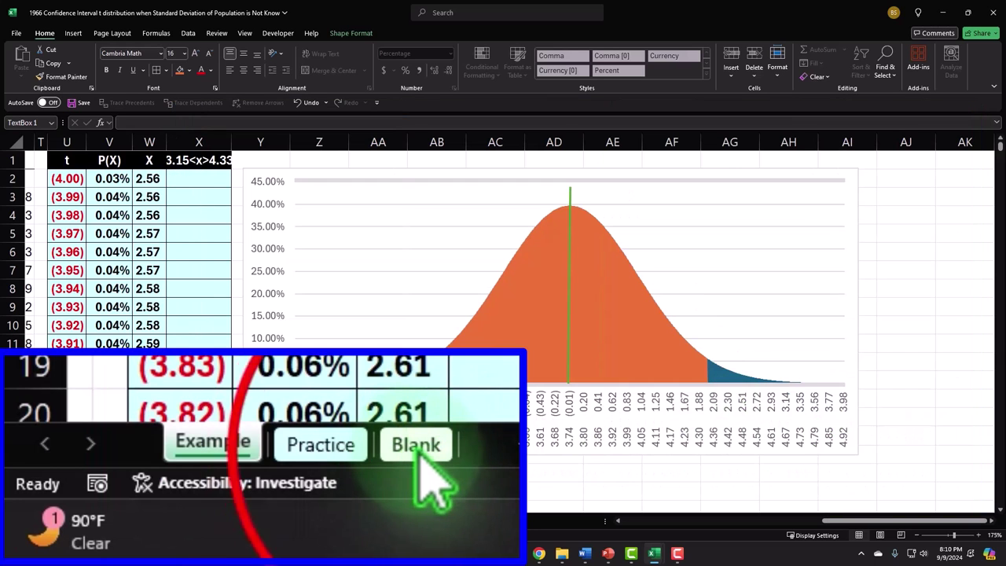
click(156, 520)
click(715, 435)
drag(651, 168, 829, 348)
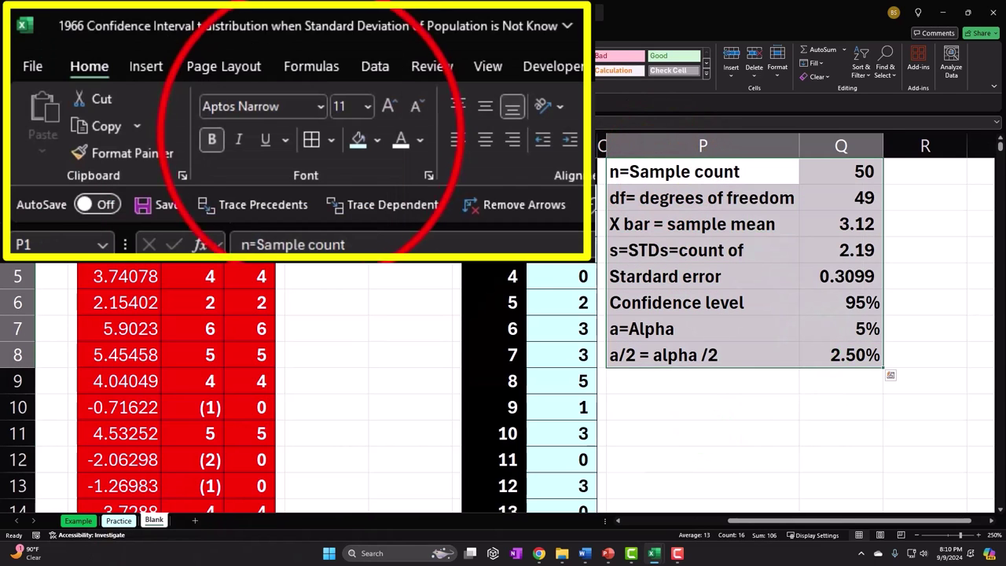
click(357, 143)
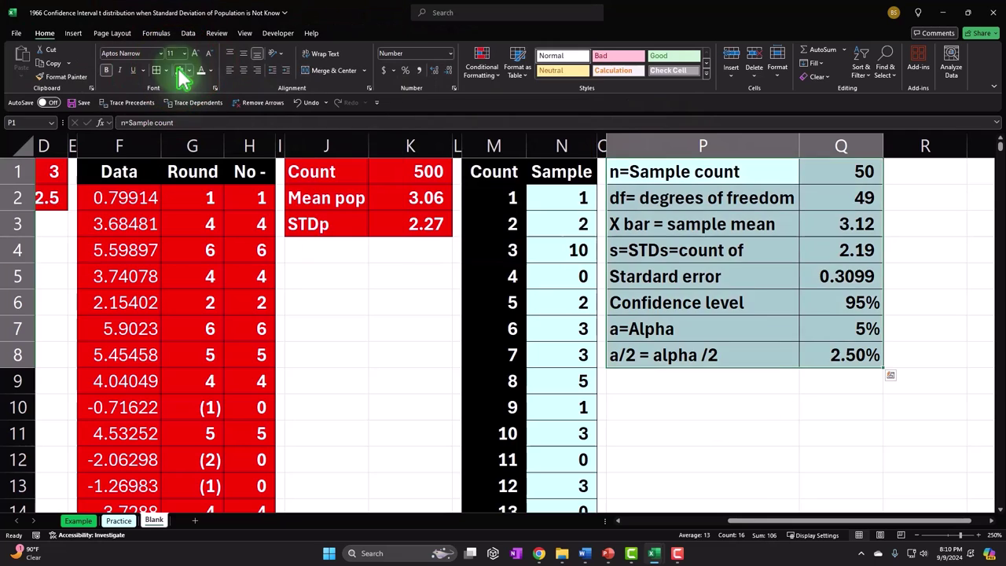
click(695, 355)
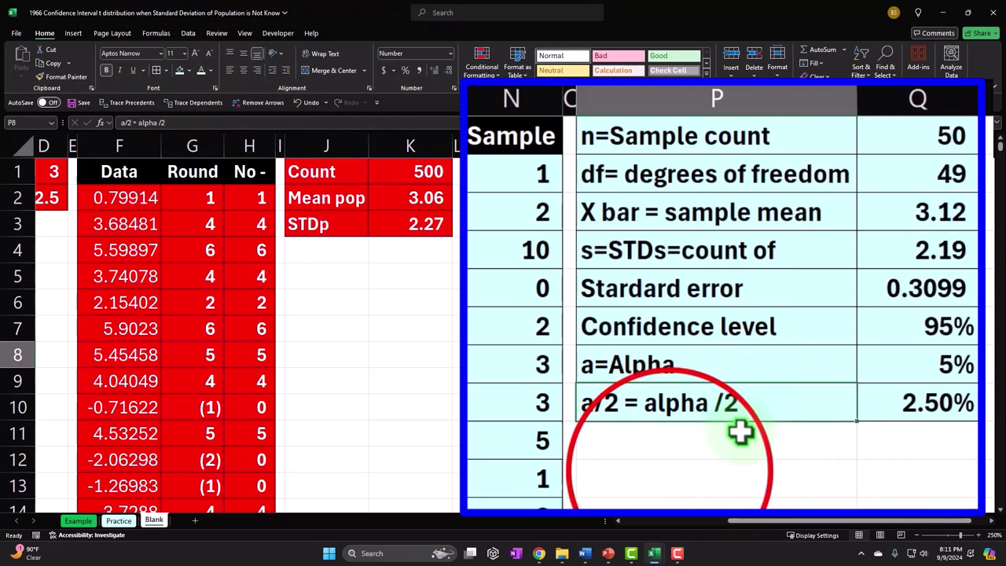
Step: Enter the heading "T.inv method" in cell P10, below the statistics table
click(669, 474)
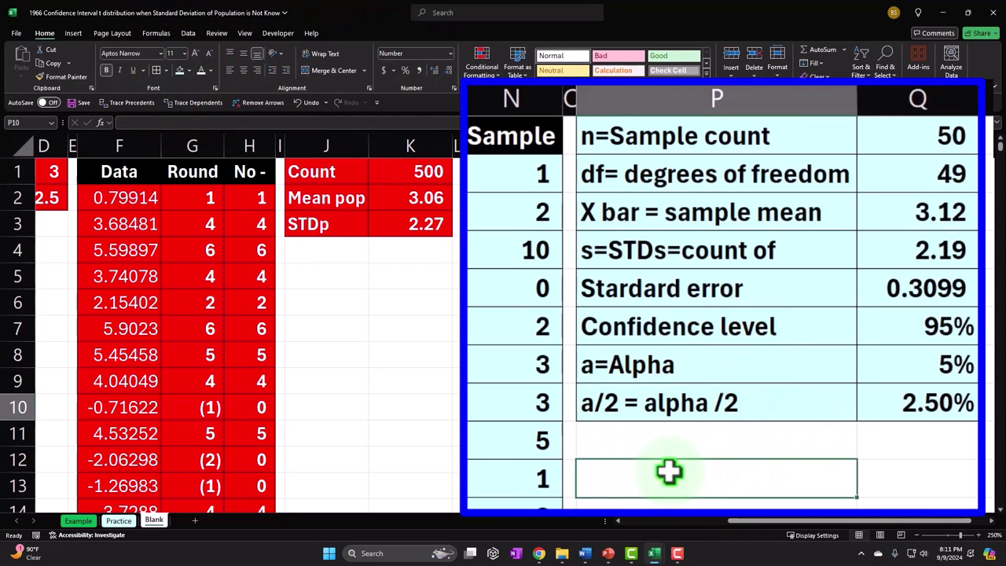
text(T.inv)
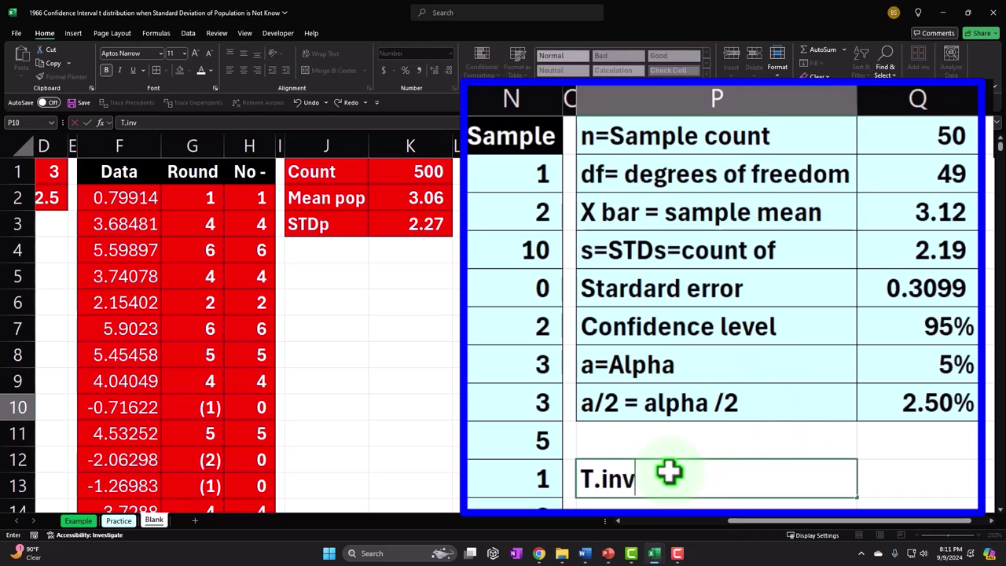
key(Tab)
text(m)
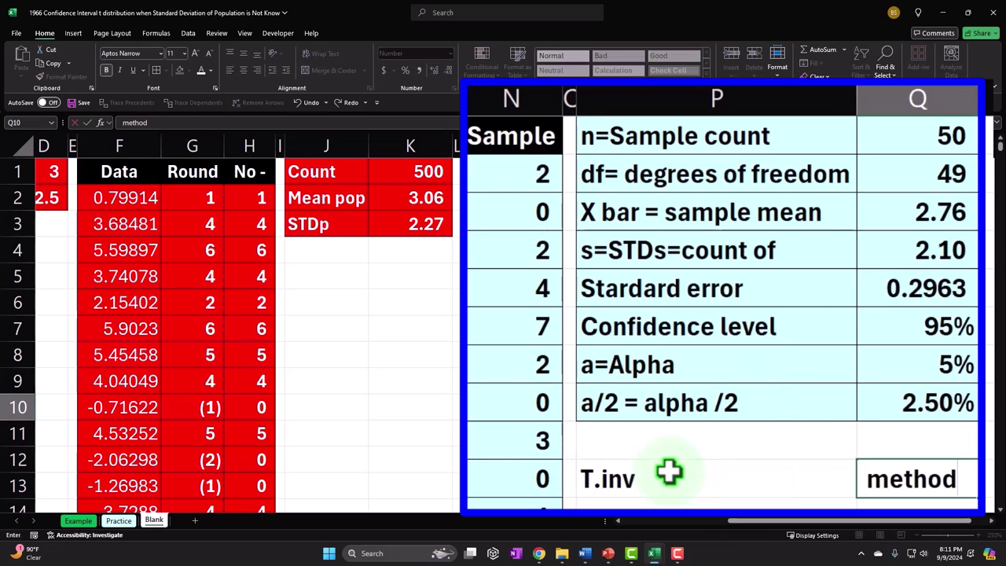
key(BackSpace)
key(BackSpace)
key(BackSpace)
key(BackSpace)
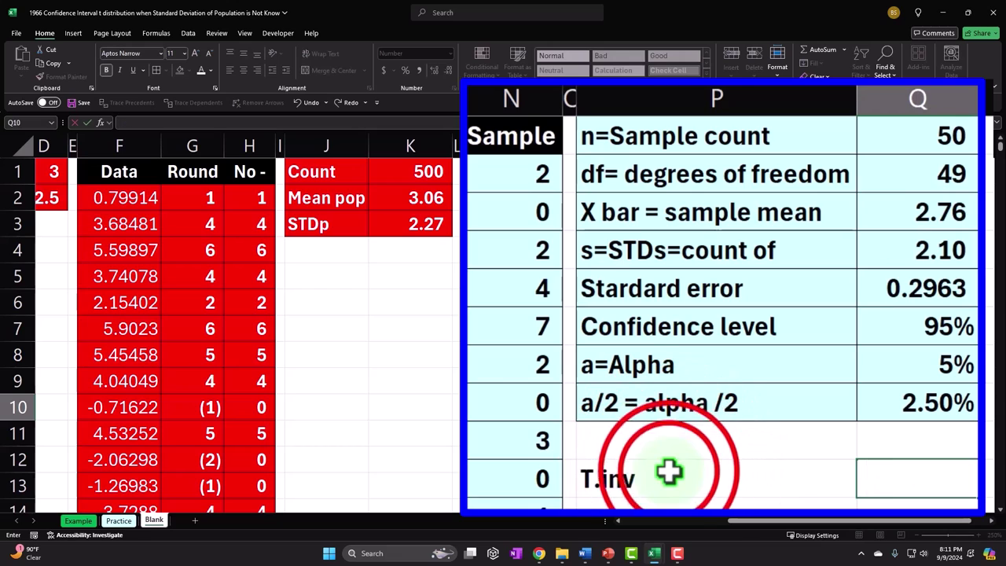
double_click(670, 473)
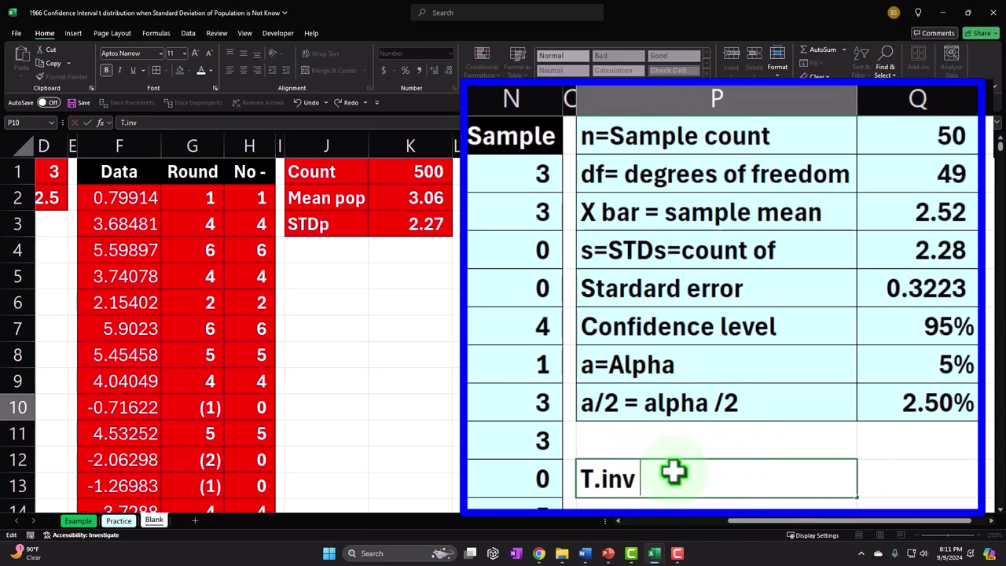
Step: Format the heading cells P10:Q10 with a black fill and white font
drag(674, 472, 834, 405)
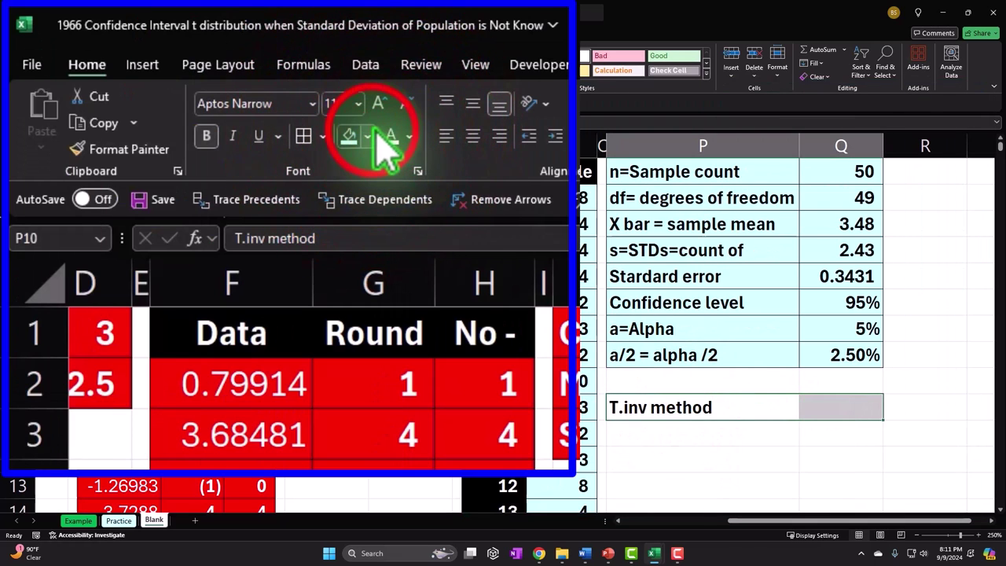
click(369, 136)
click(372, 185)
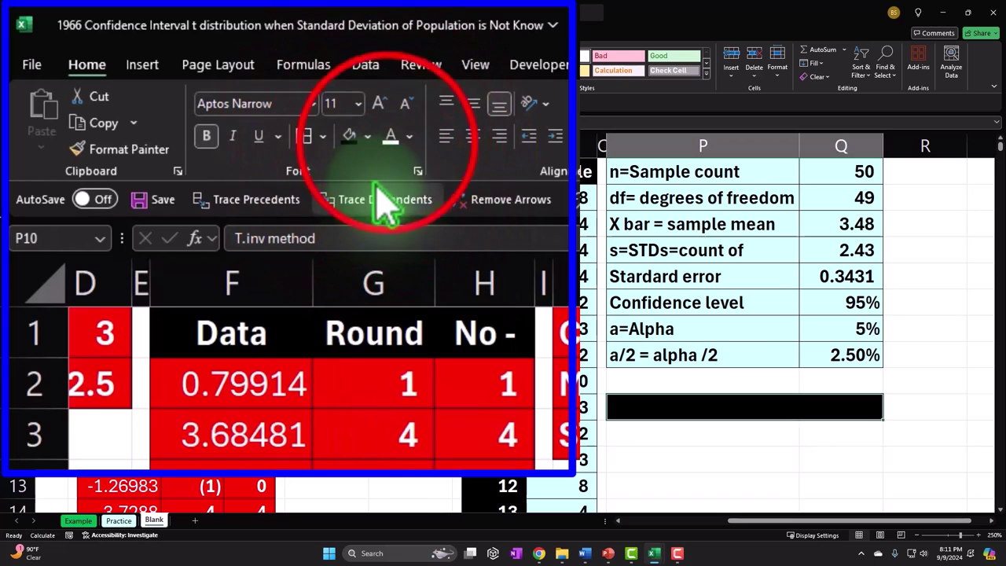
click(390, 138)
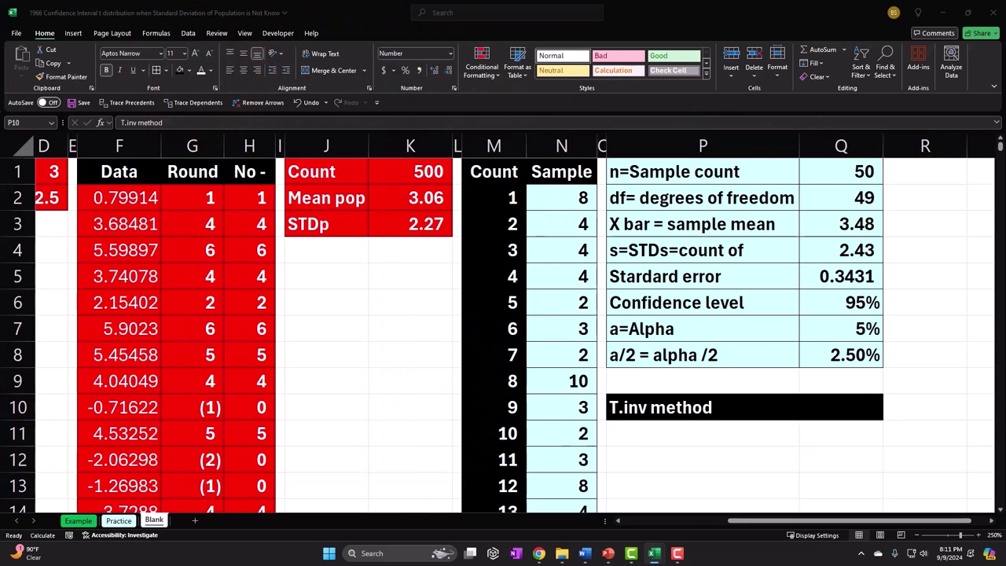
Step: Add the label "Upper t" in cell P11, under the T.inv method heading
click(614, 522)
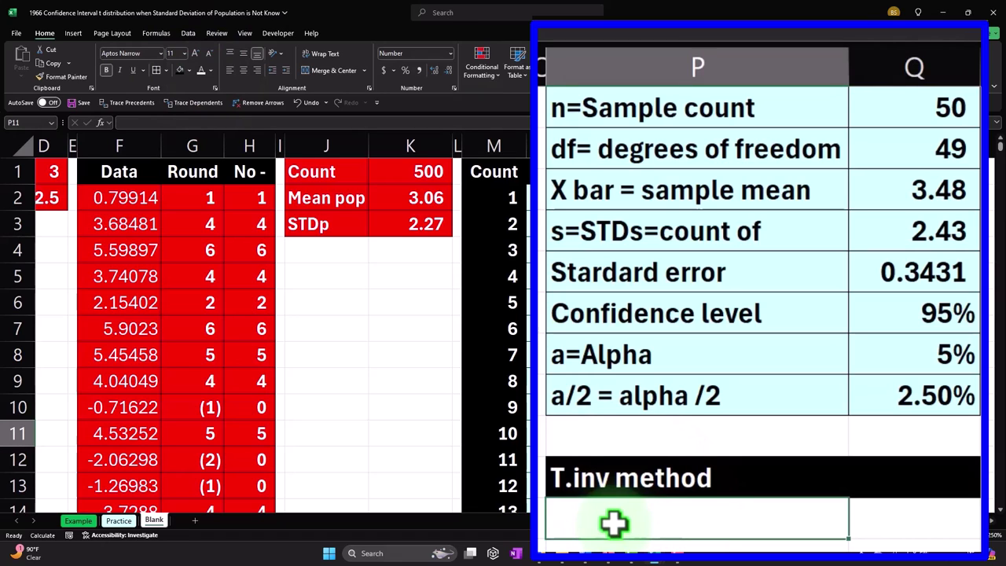
text(Upper t)
key(Tab)
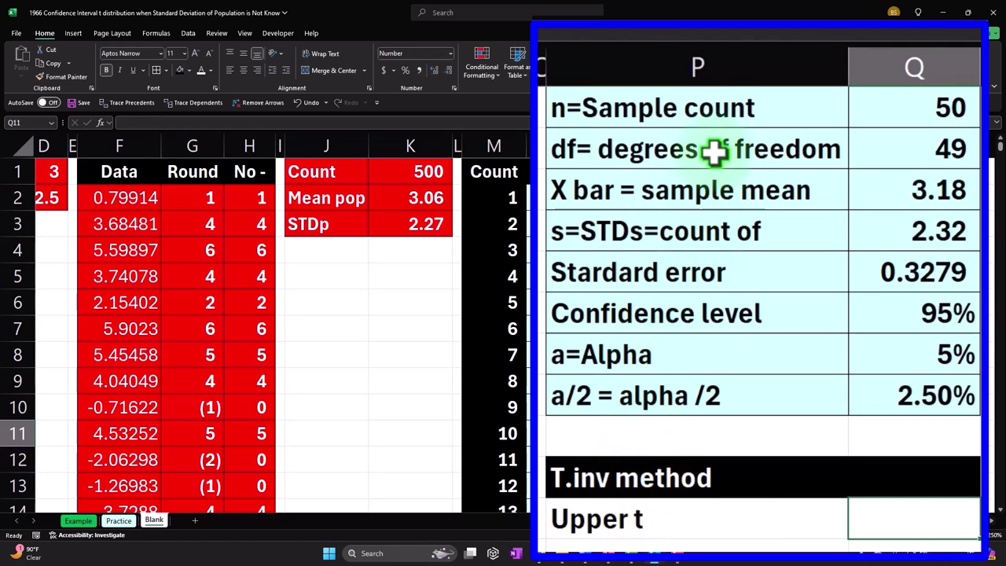
Step: Compare with the Example sheet's chart, and calculate Upper t in Q11 of the Blank sheet with the formula =T.INV(Q8,Q2)
click(902, 193)
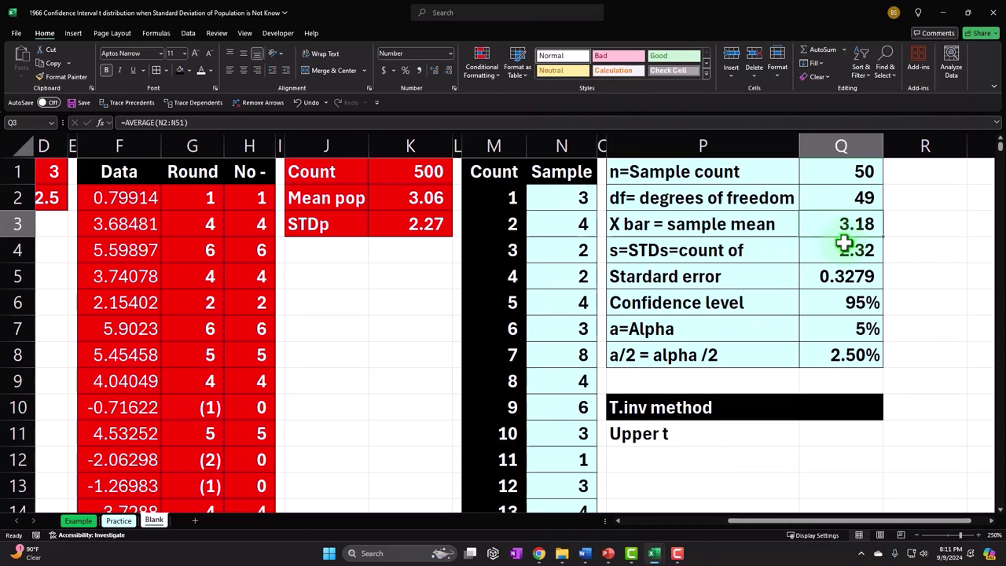
click(228, 452)
click(581, 388)
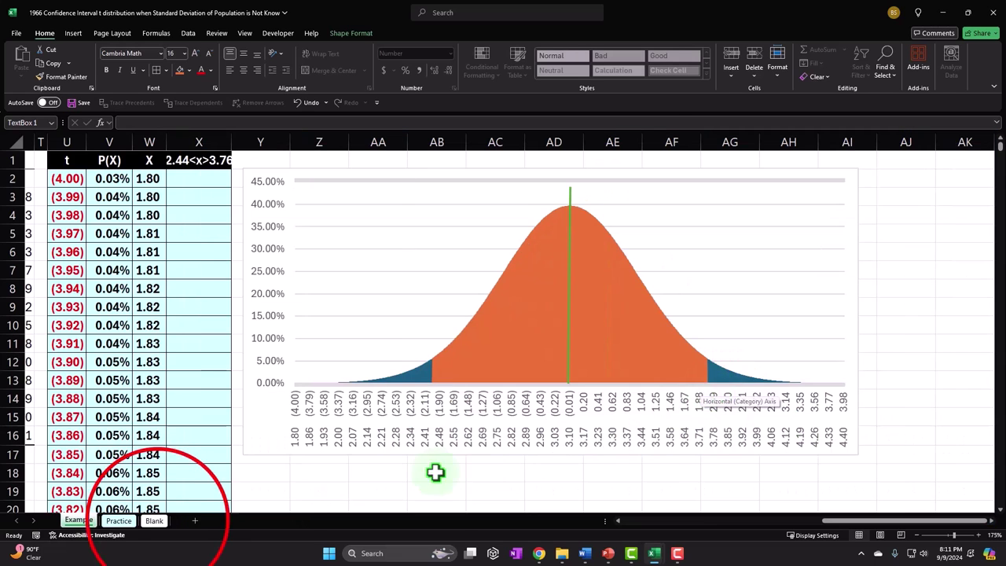
click(154, 520)
click(893, 455)
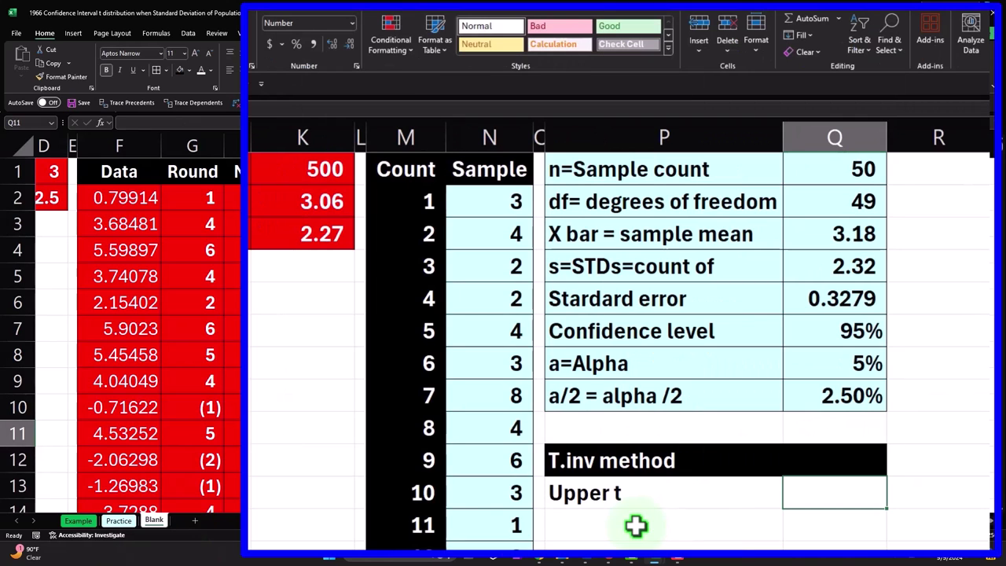
text(=t.inv)
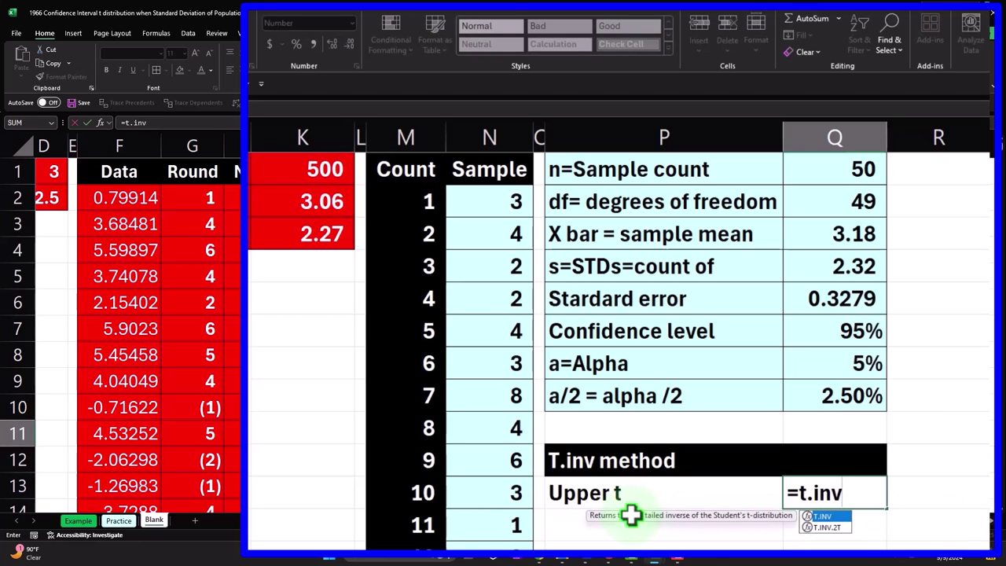
key(Tab)
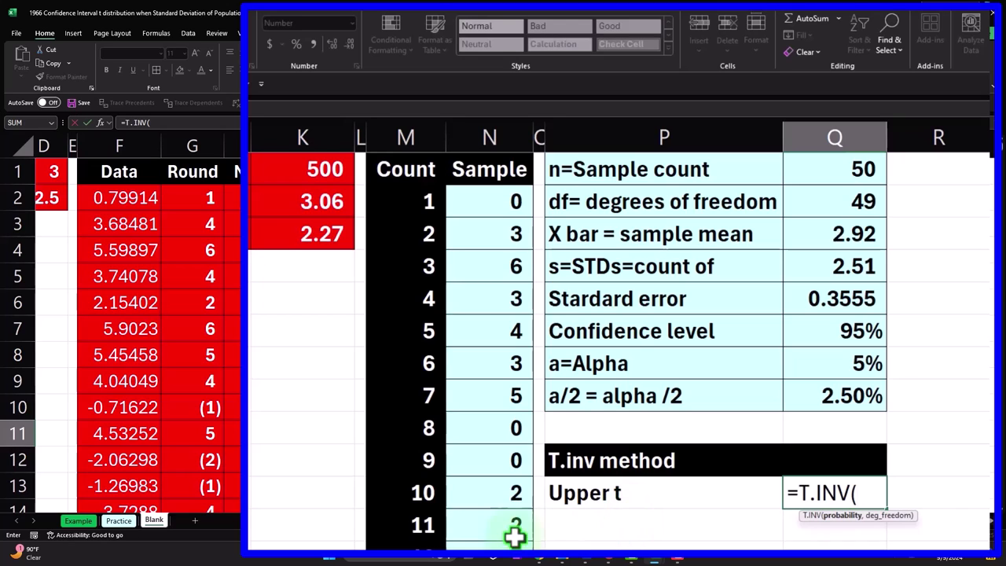
click(840, 405)
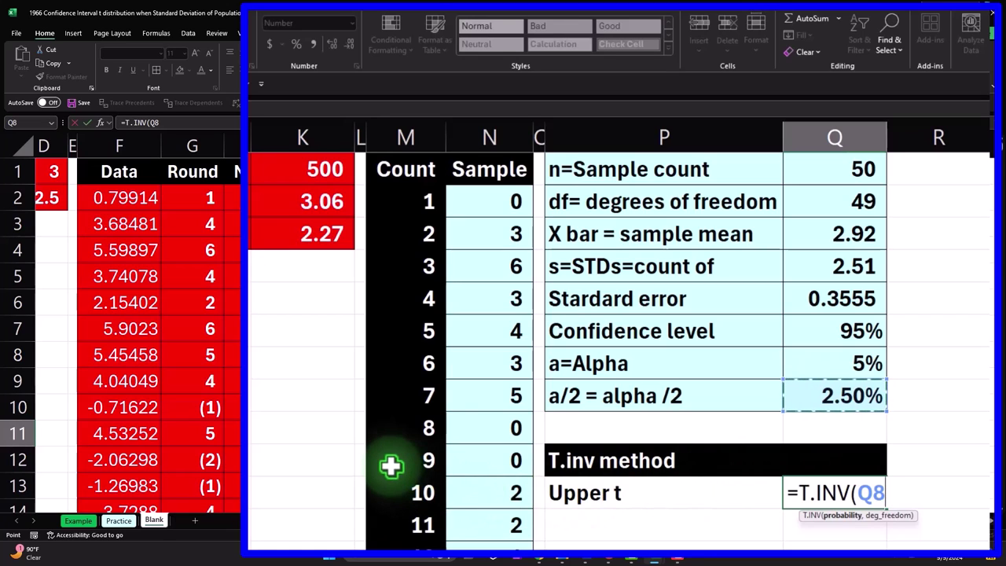
text(,)
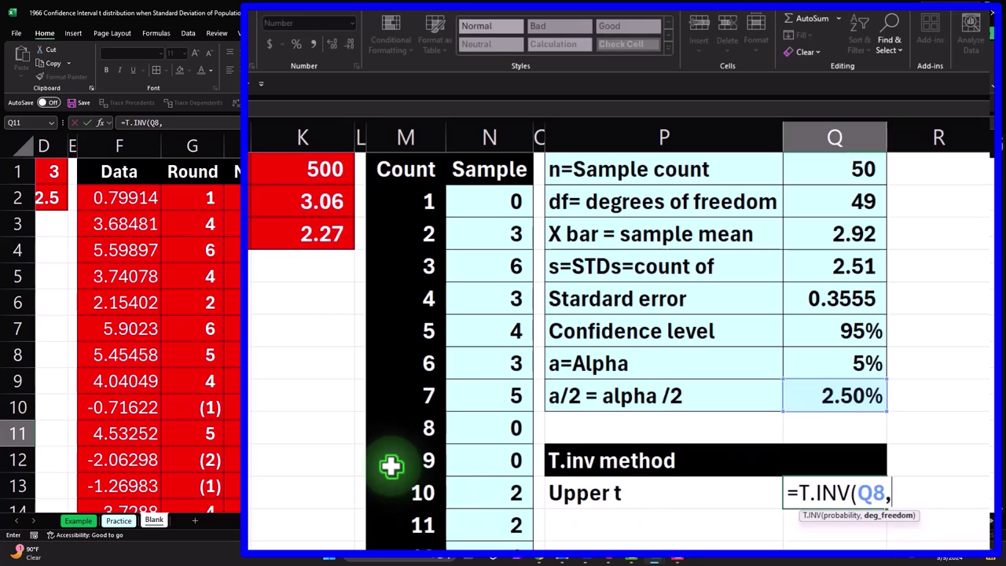
click(794, 202)
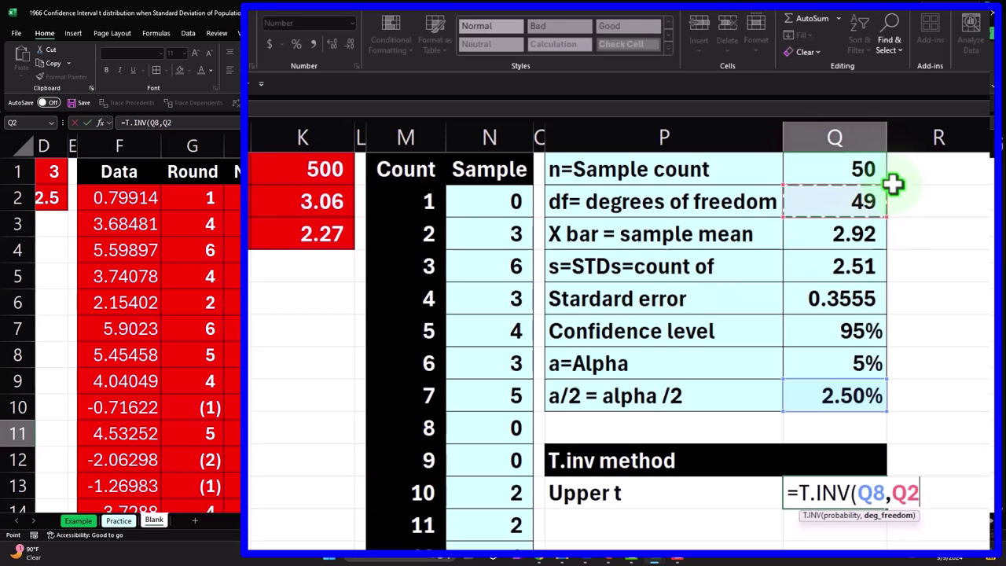
key(Return)
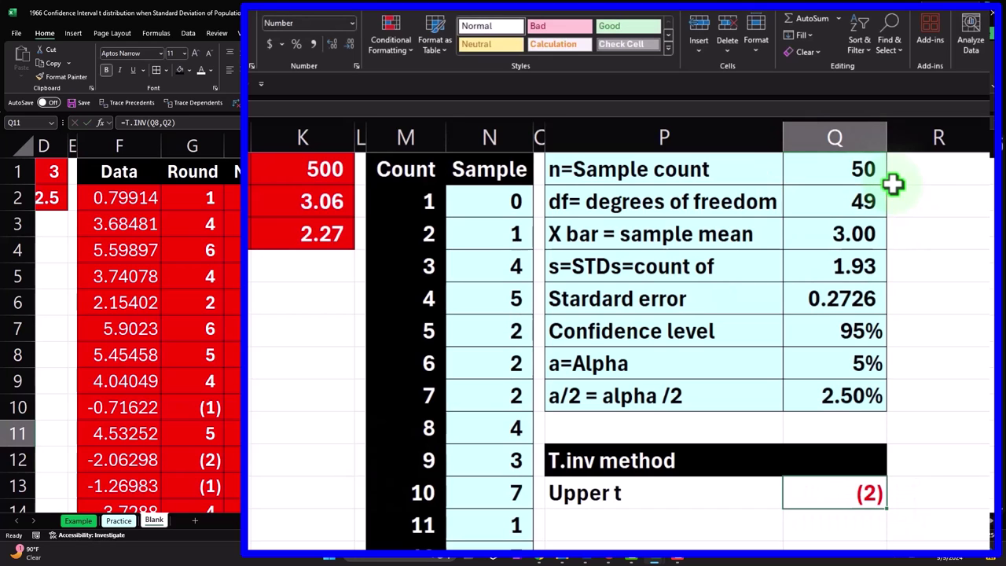
Step: Show the Upper t value in Q11 with two decimal places and change its formula to =T.INV(1-Q8,Q2)
click(332, 44)
click(332, 44)
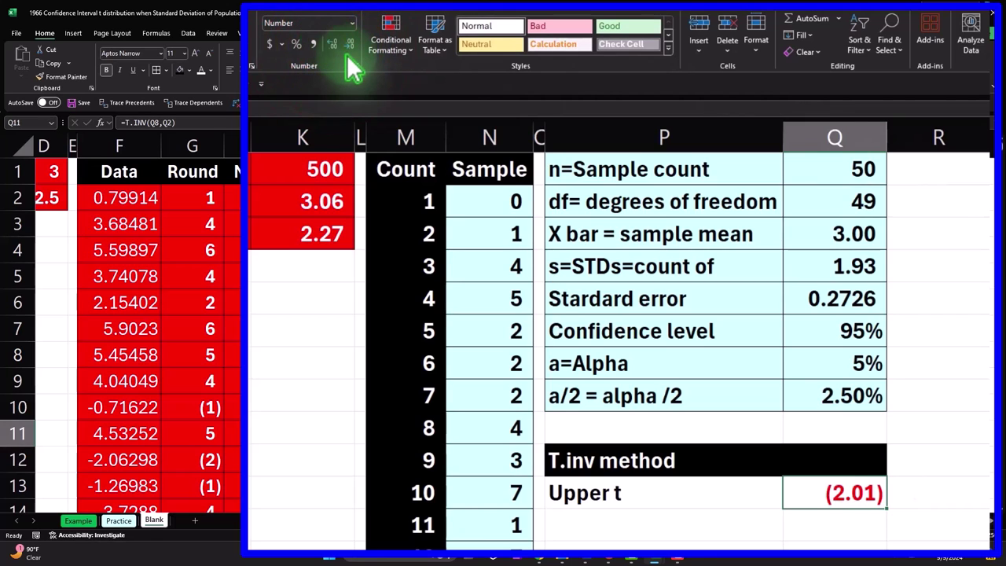
double_click(868, 491)
click(855, 493)
text(1-)
key(Return)
click(859, 491)
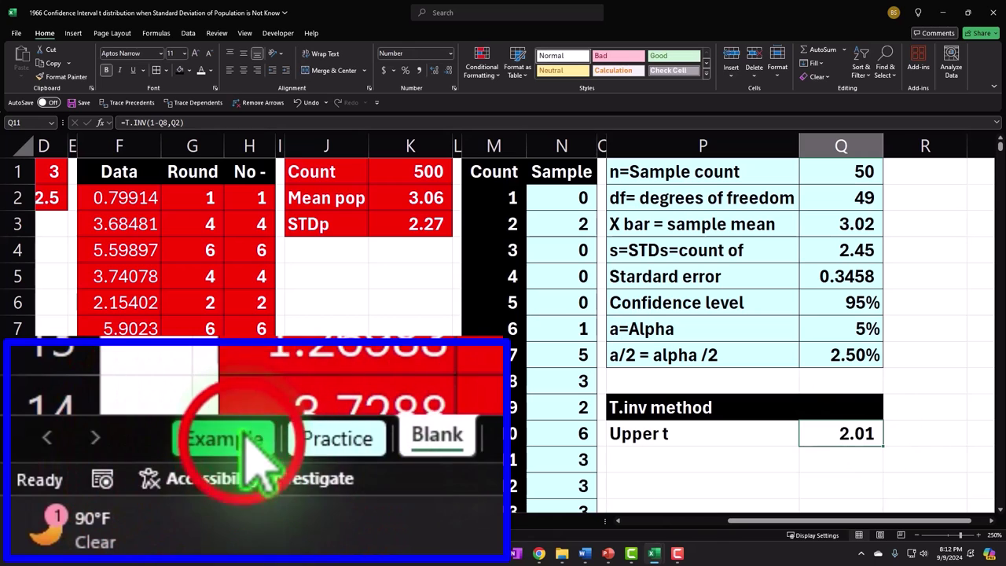
Step: Check the upper tail on the Example sheet's chart, and enter the label "Margin of error" in P12 of the Blank sheet
click(77, 520)
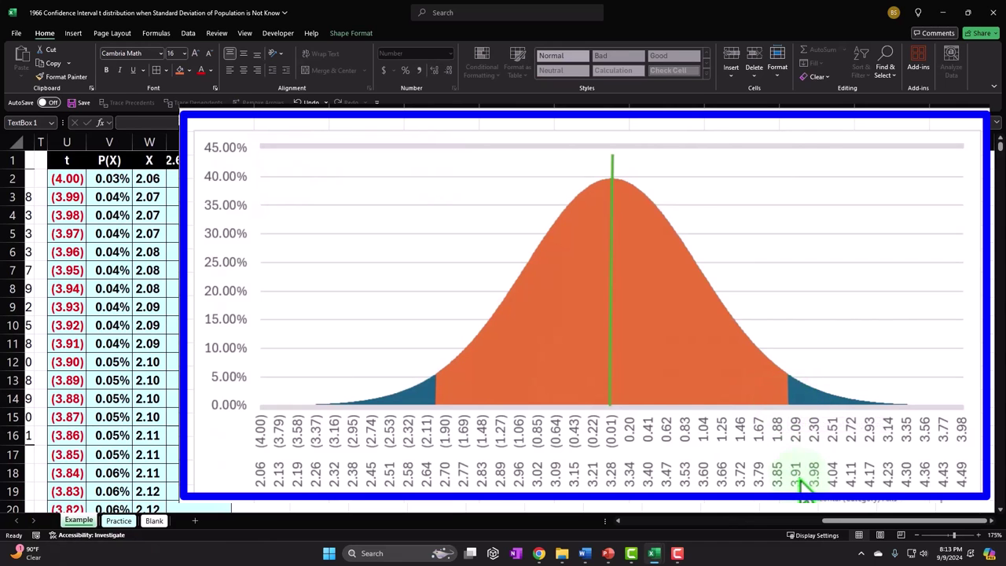
click(154, 521)
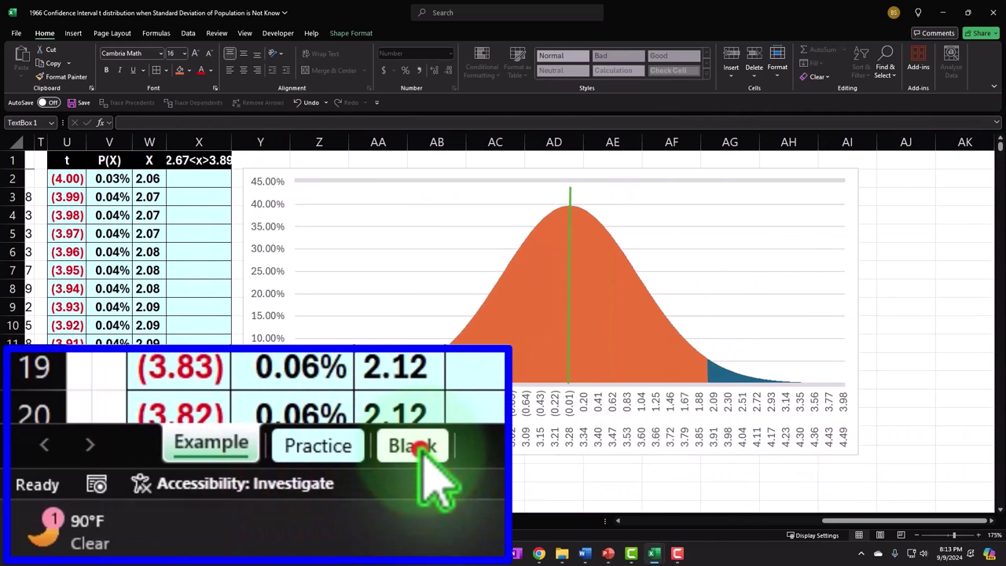
click(680, 460)
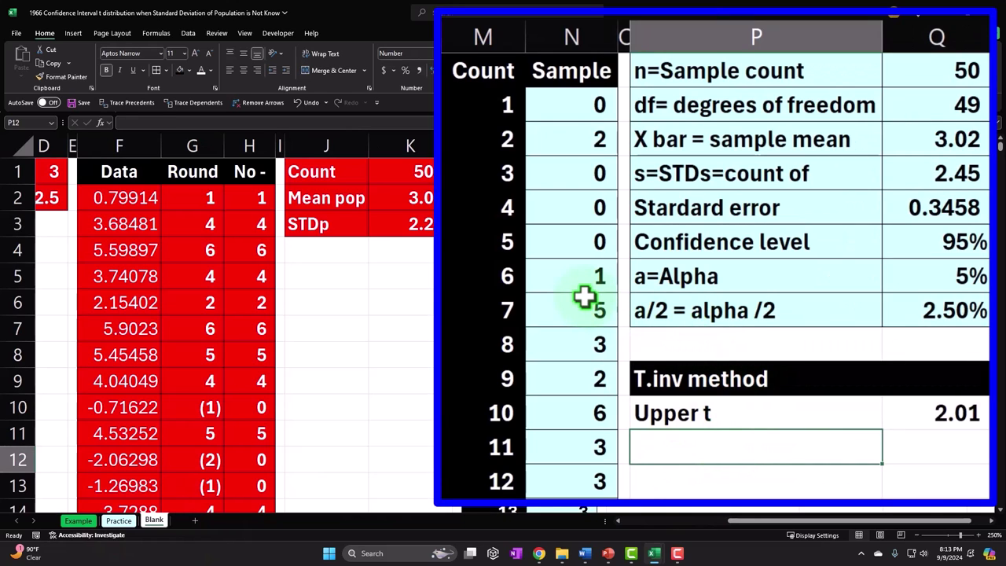
text(Margin of)
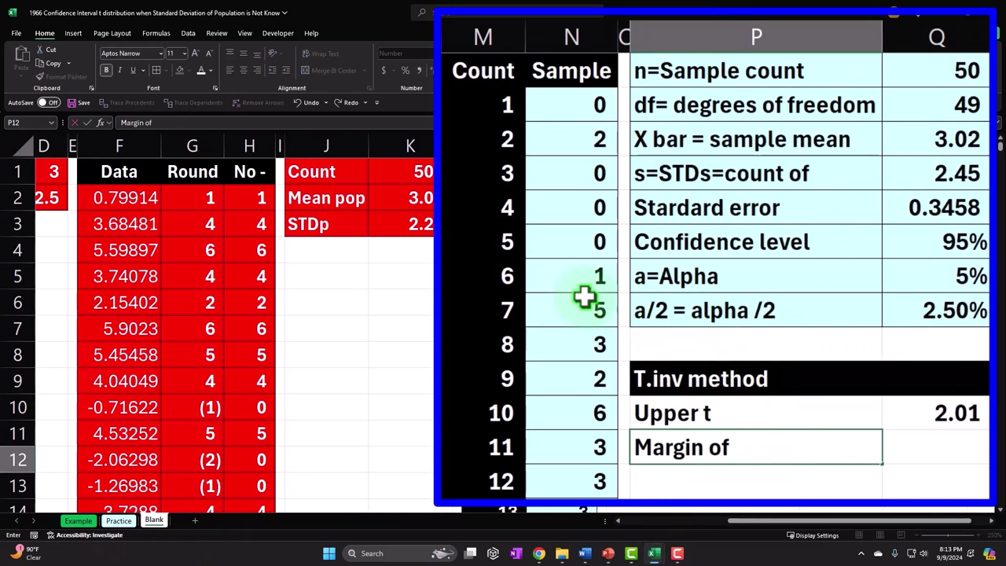
text( error)
key(Return)
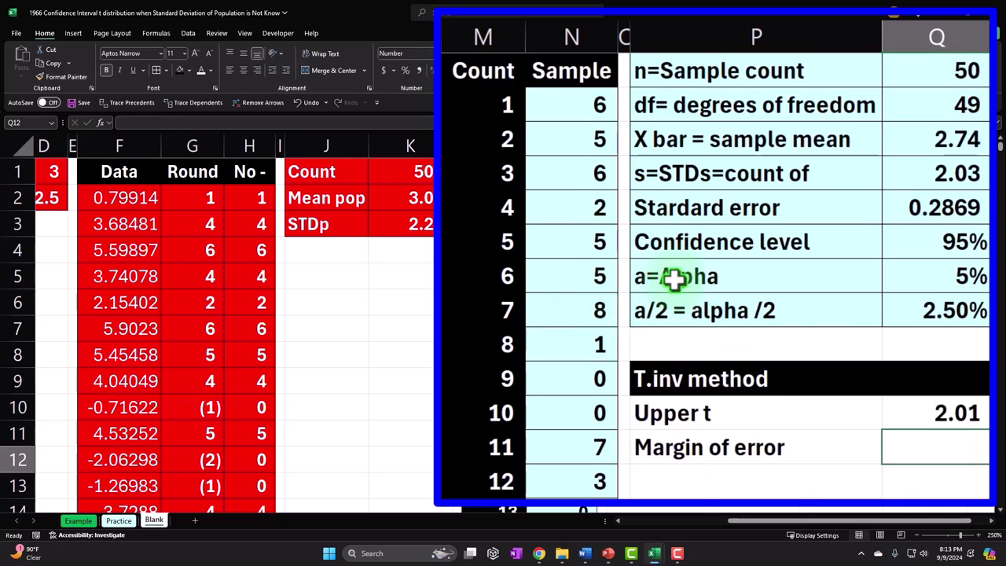
Step: Compare with the Example sheet's chart, and calculate the margin of error in Q12 of the Blank sheet with =Q5*Q11
click(79, 521)
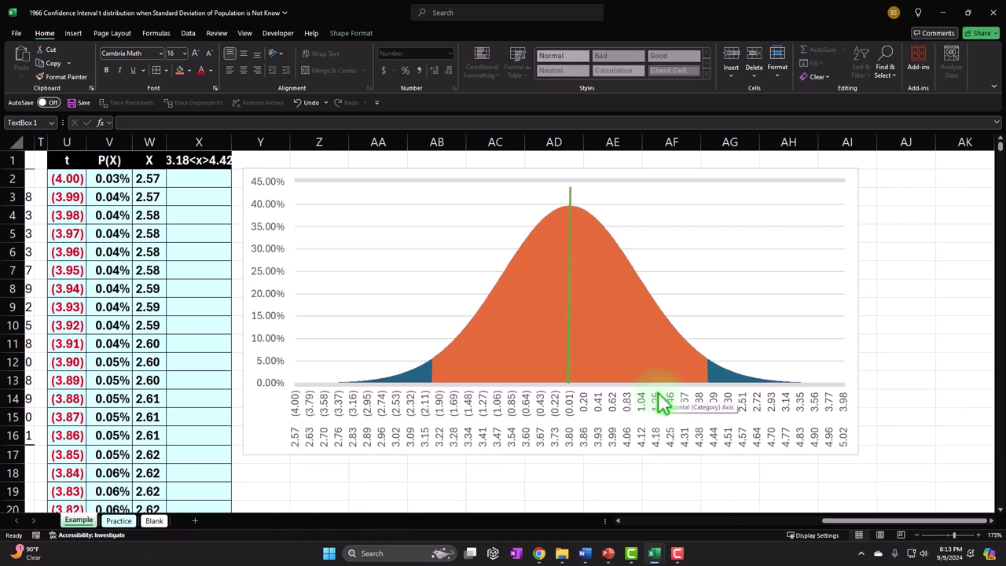
click(154, 521)
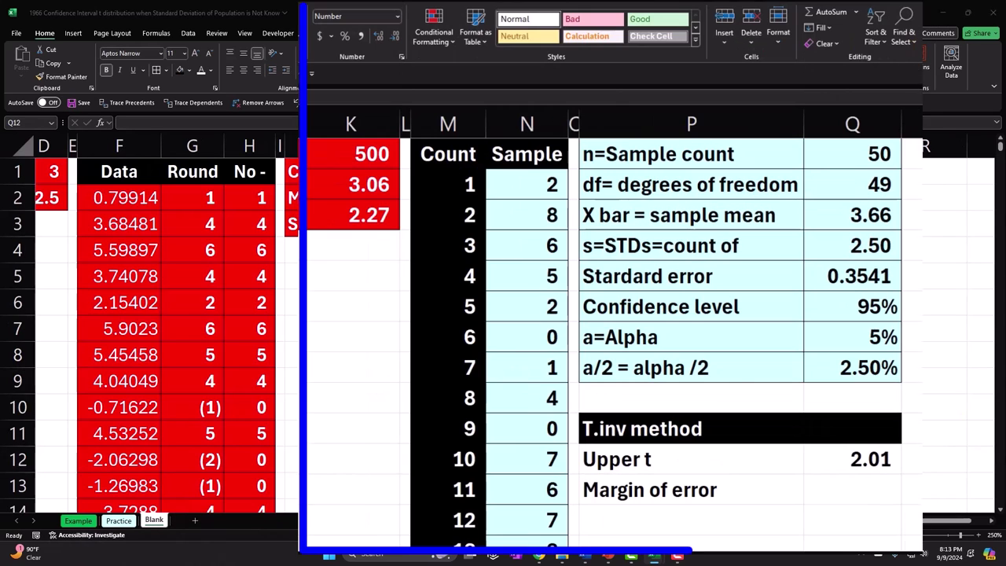
click(843, 480)
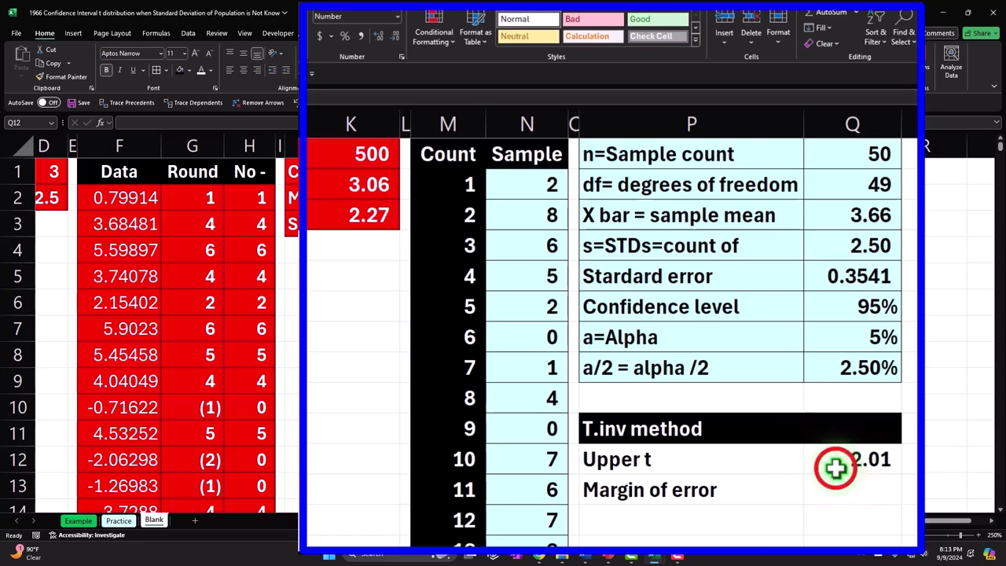
text(=)
key(Up)
key(Up)
key(Up)
key(Up)
key(Up)
key(Up)
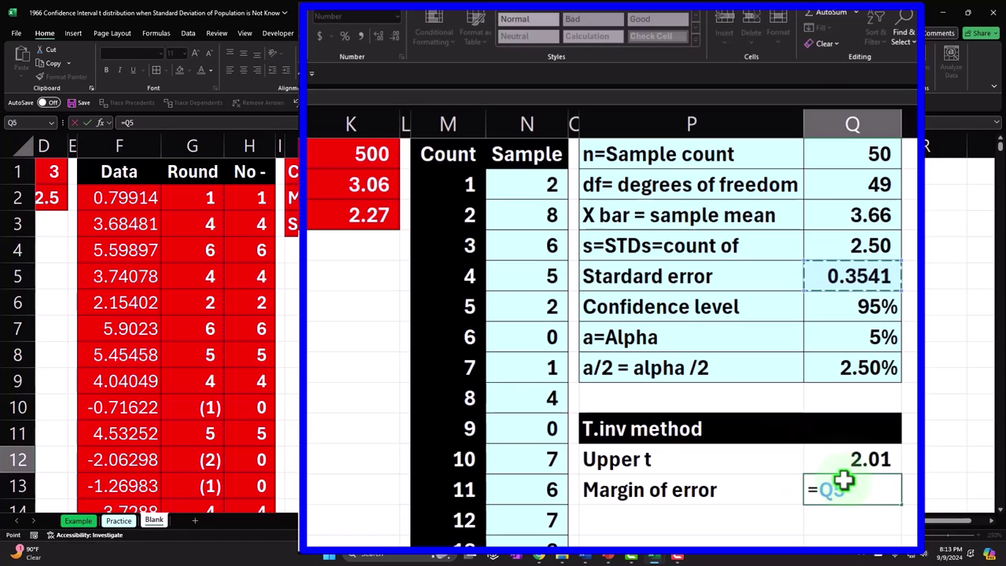
text(*)
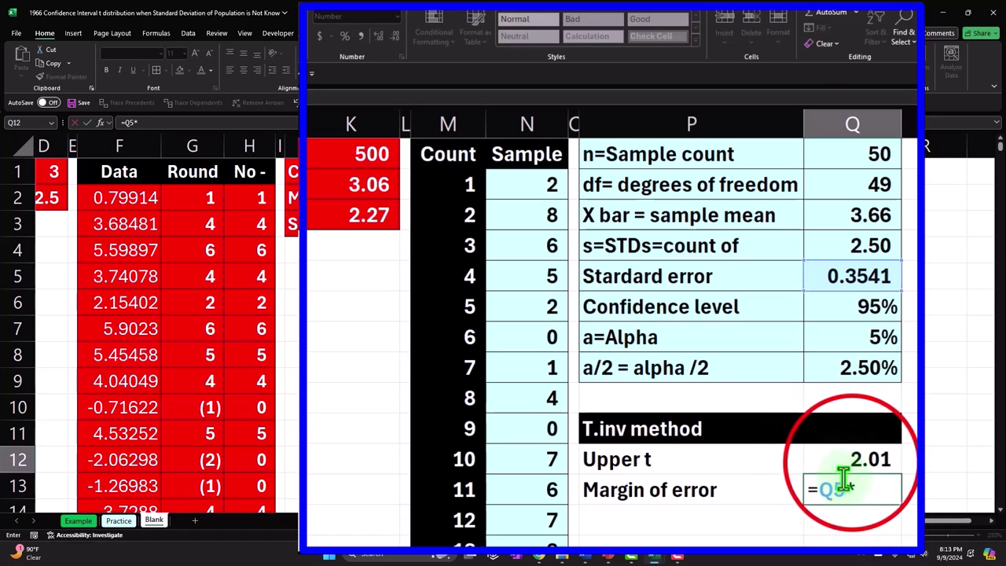
click(852, 462)
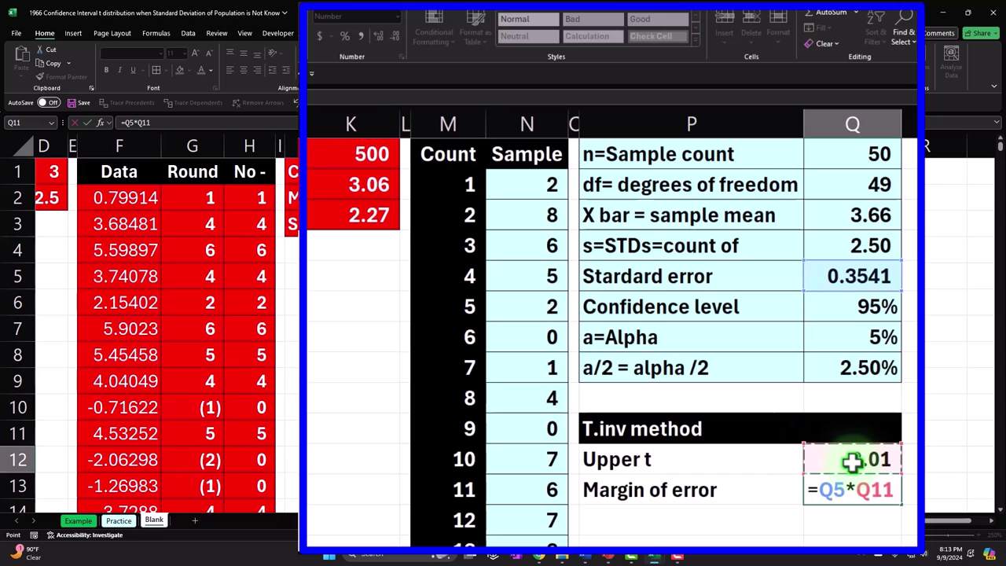
key(Return)
key(Up)
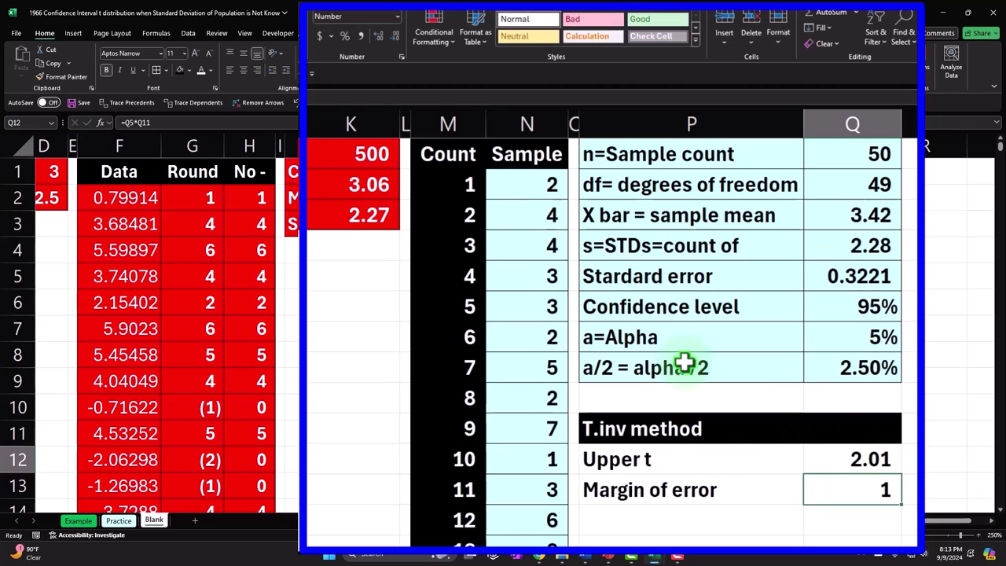
Step: Show the margin of error in Q12 with four decimal places
click(380, 40)
click(380, 39)
click(381, 39)
click(381, 40)
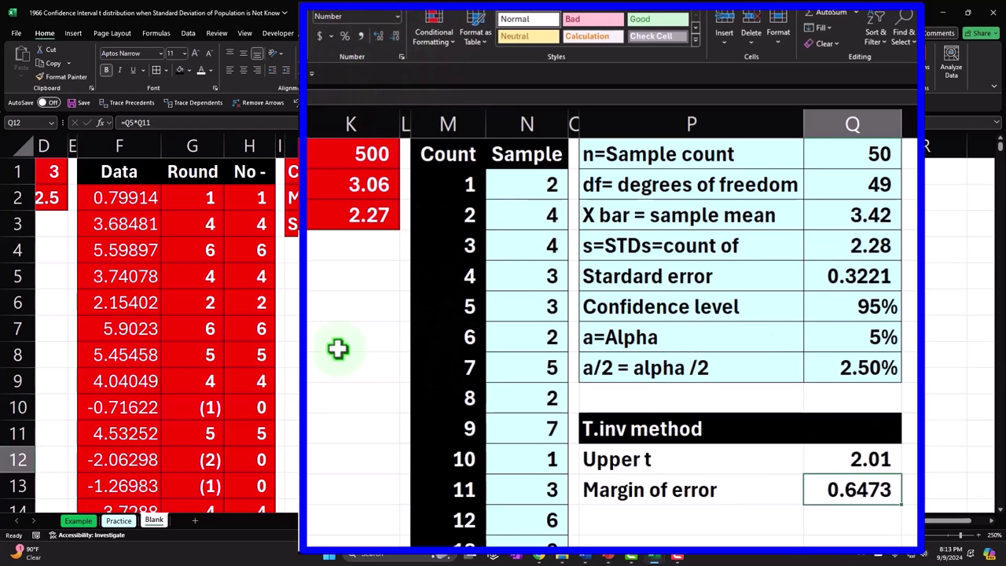
Step: Add the labels "Lower limit" in P13 and "Upper limit" in P14, below Margin of error
click(723, 421)
click(623, 516)
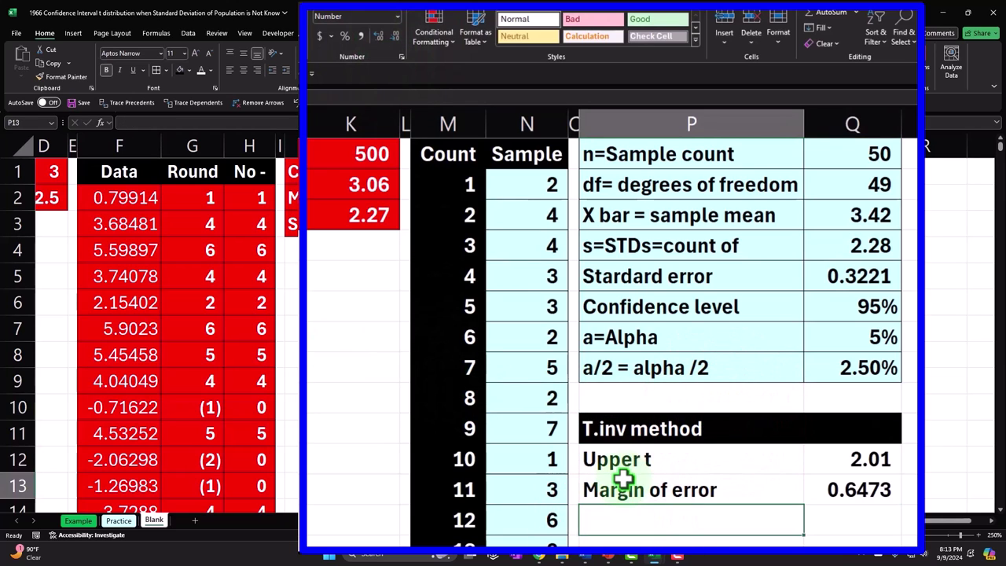
text(L)
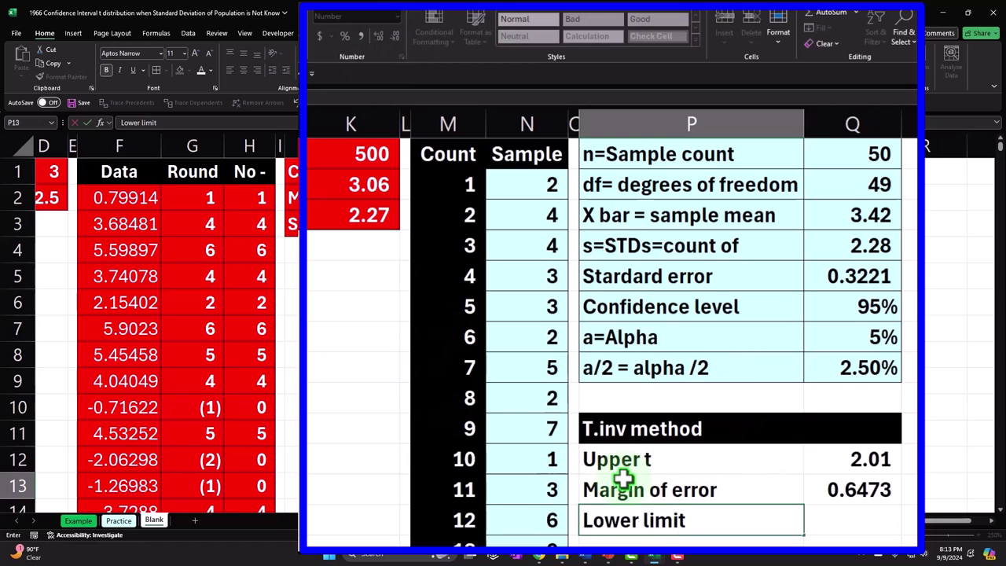
text(ower limit)
key(Tab)
text(=)
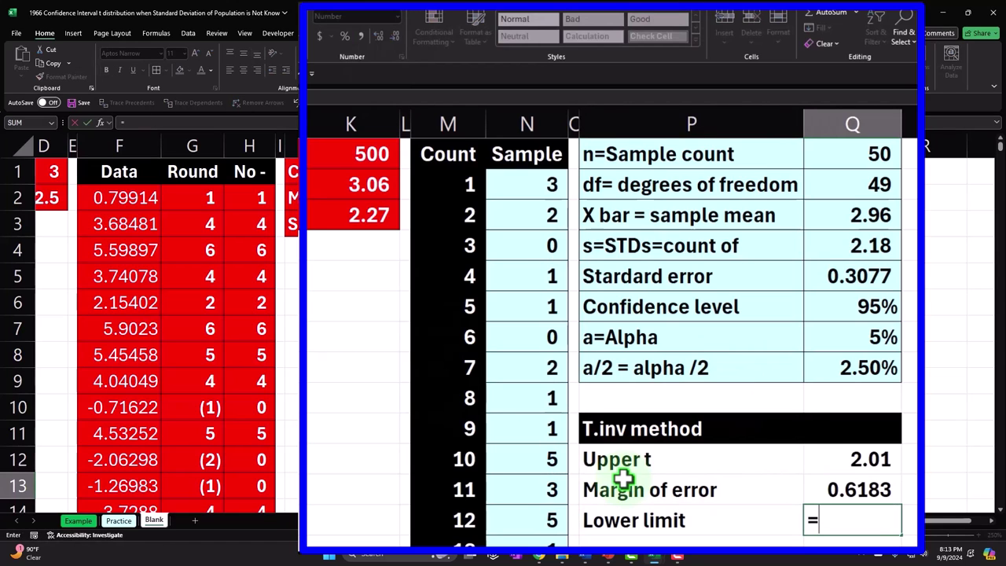
key(BackSpace)
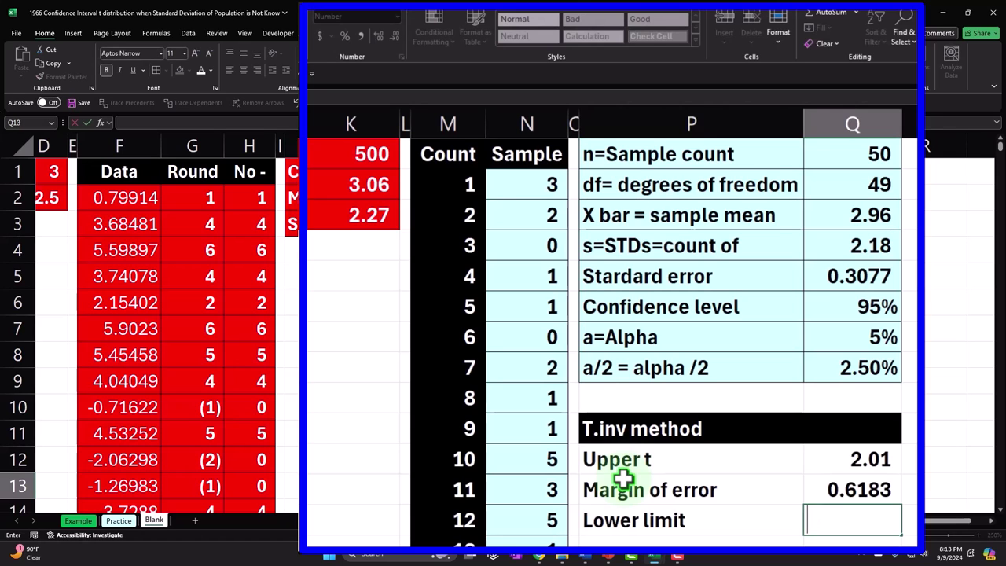
key(Return)
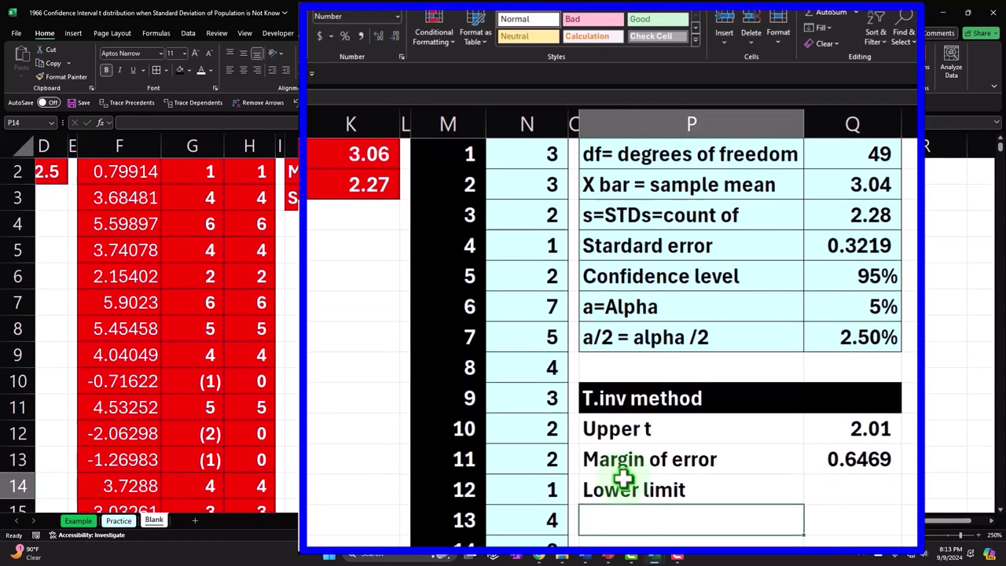
text(Upper li)
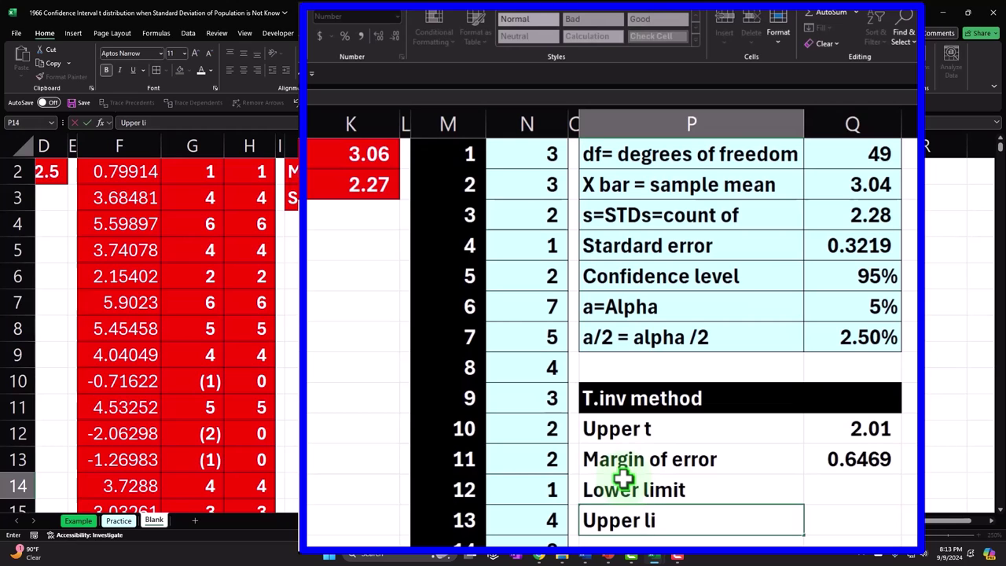
text(t)
key(Tab)
key(Up)
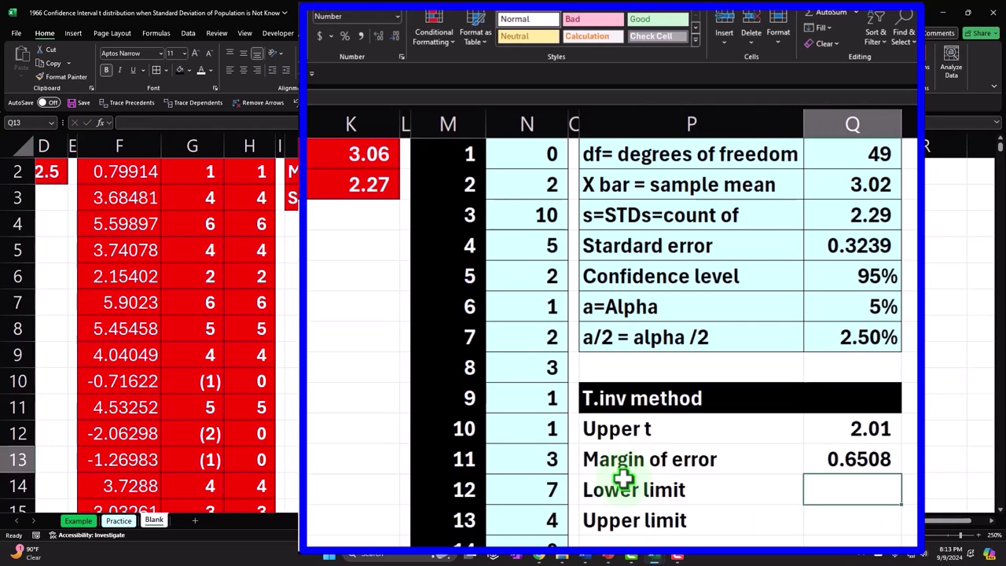
Step: Calculate the lower limit in Q13 with =Q3-Q12 and show it with four decimal places
text(=)
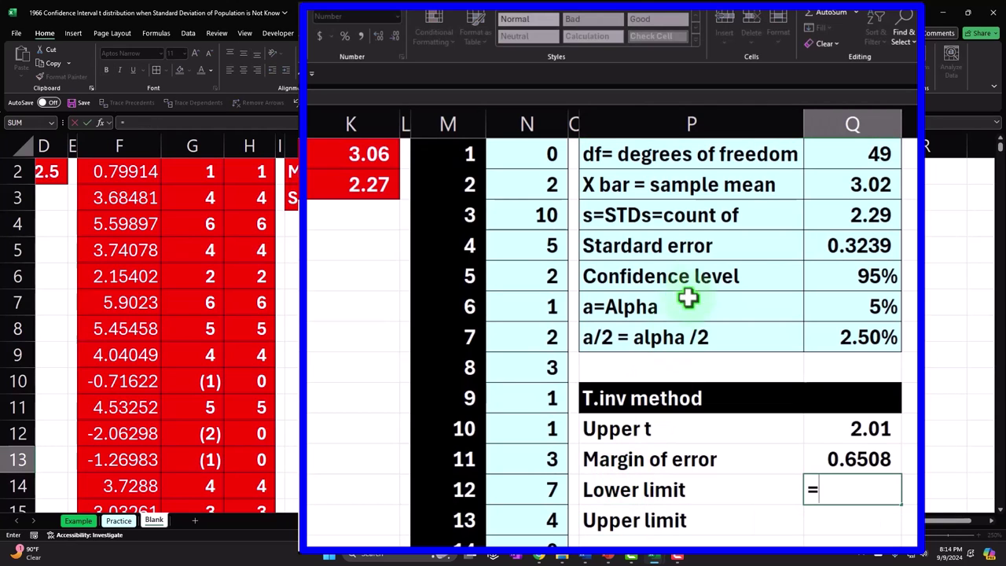
click(832, 191)
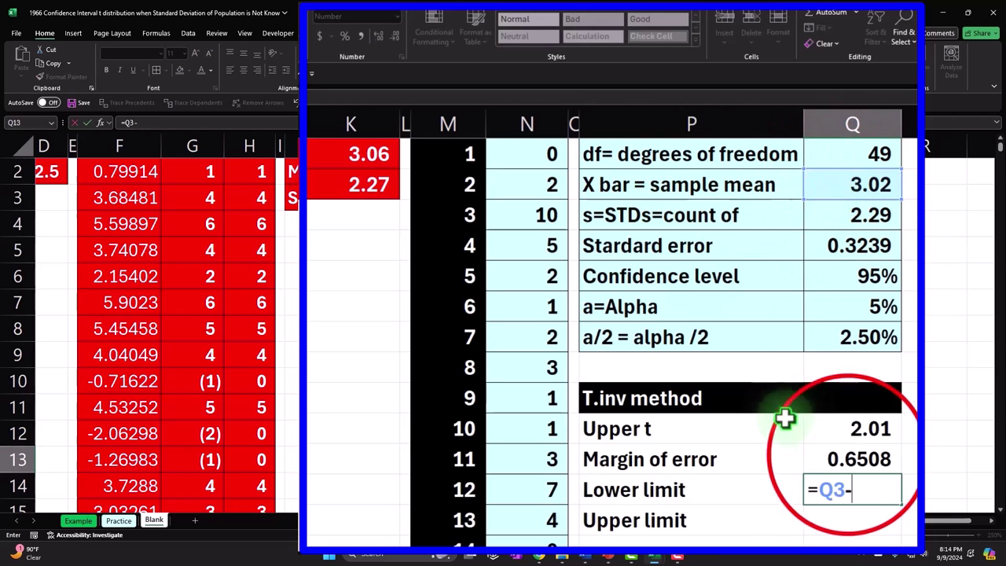
click(845, 457)
key(Return)
key(Up)
click(379, 40)
click(379, 40)
click(380, 39)
click(380, 39)
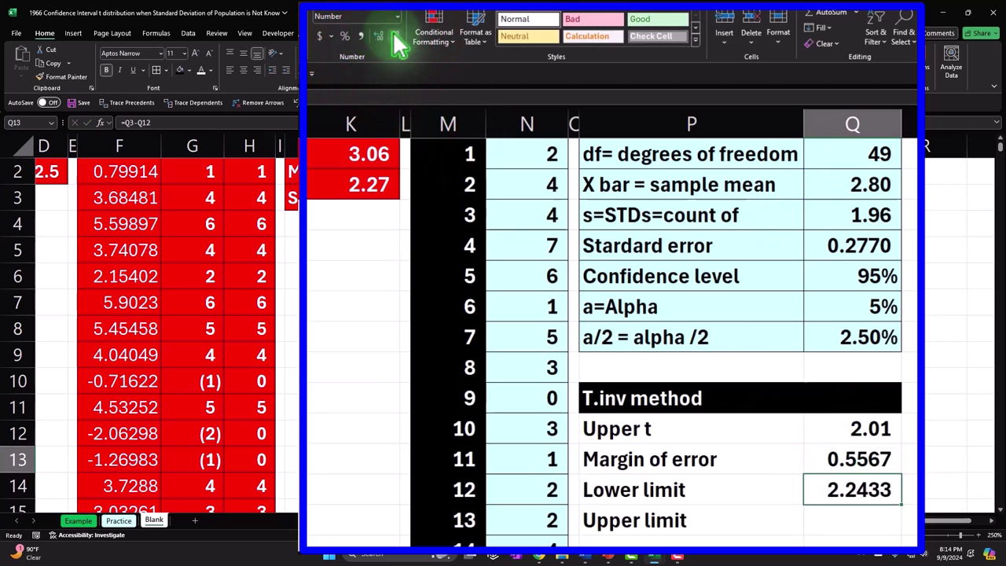
Step: Calculate the upper limit in Q14 with the formula =Q3+Q12
click(857, 518)
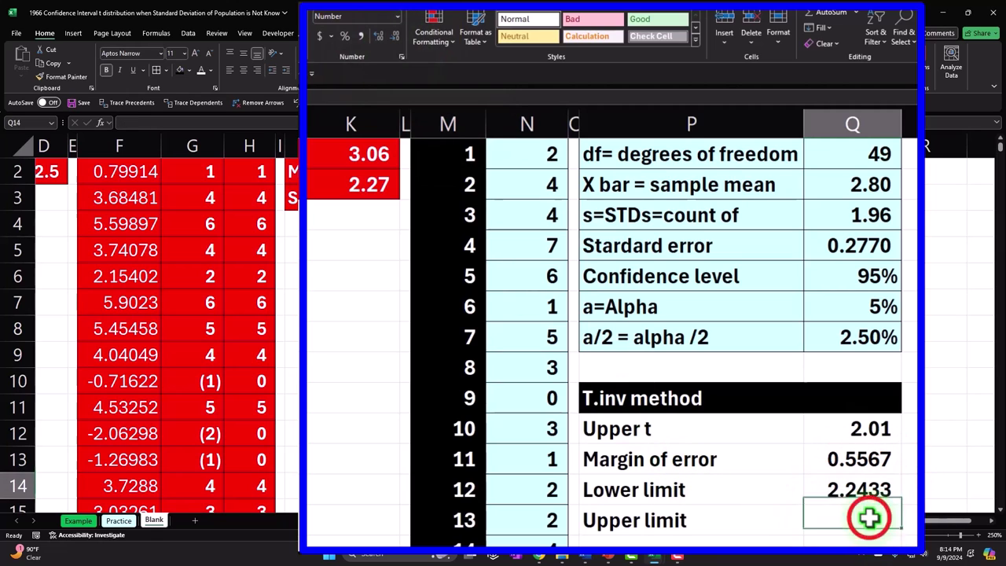
text(=)
key(Up)
key(Up)
key(Up)
key(Up)
key(Up)
key(Up)
key(Up)
key(Up)
key(Up)
key(Up)
key(Up)
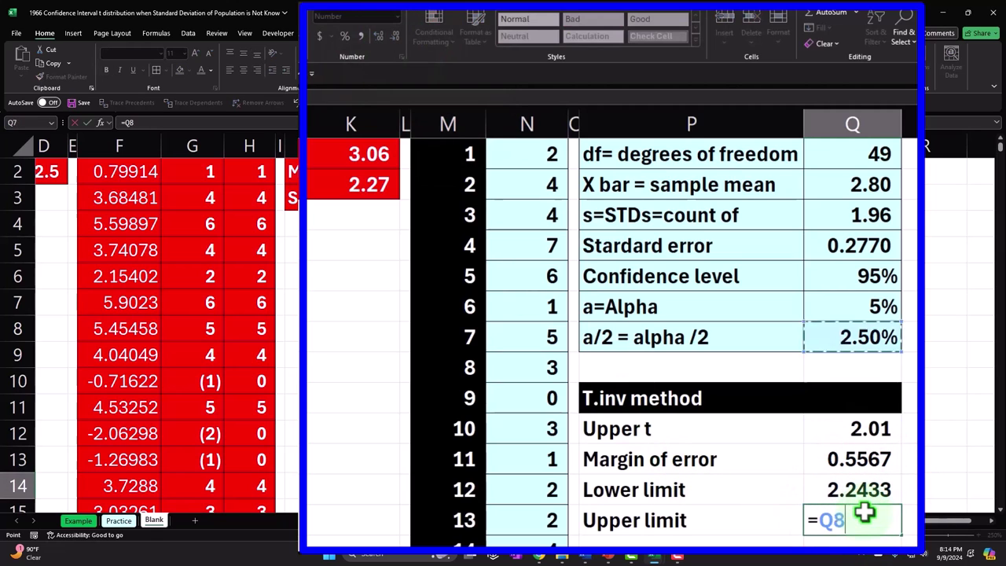
text(+)
key(Up)
key(Up)
key(Return)
key(Up)
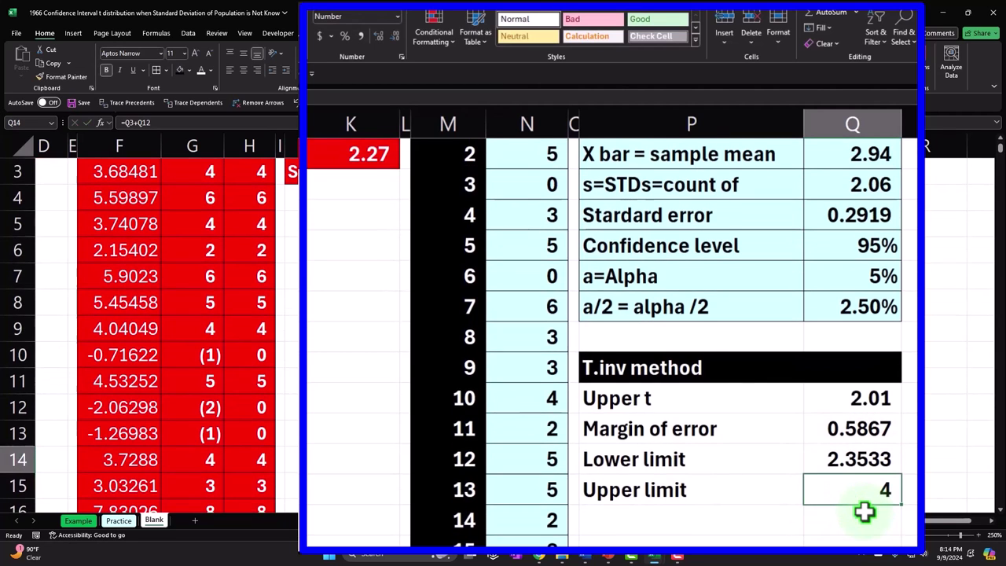
Step: Show the upper limit in Q14 with four decimal places
click(380, 37)
click(380, 37)
click(381, 37)
click(381, 37)
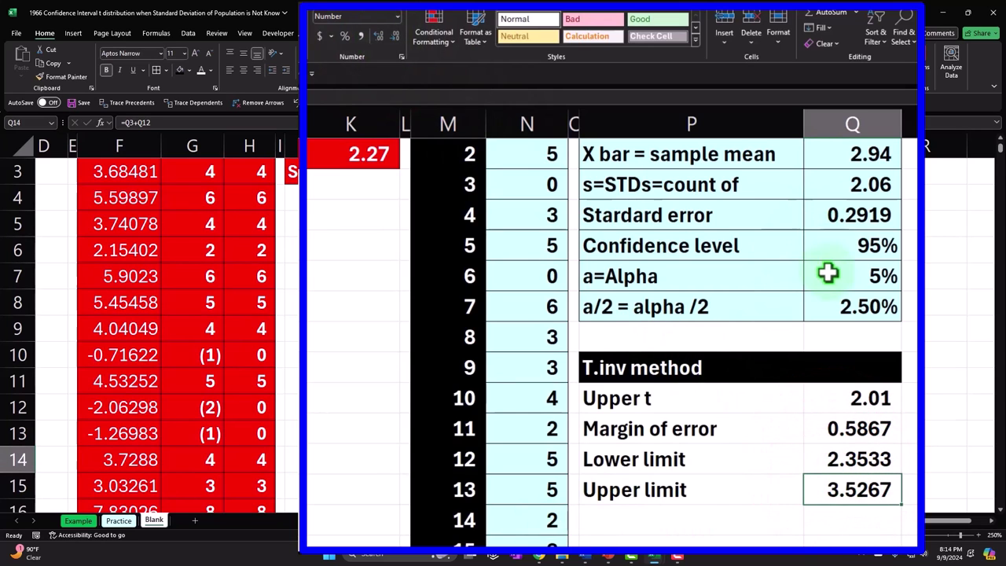
scroll(833, 252, up, 1)
scroll(853, 225, down, 1)
click(856, 430)
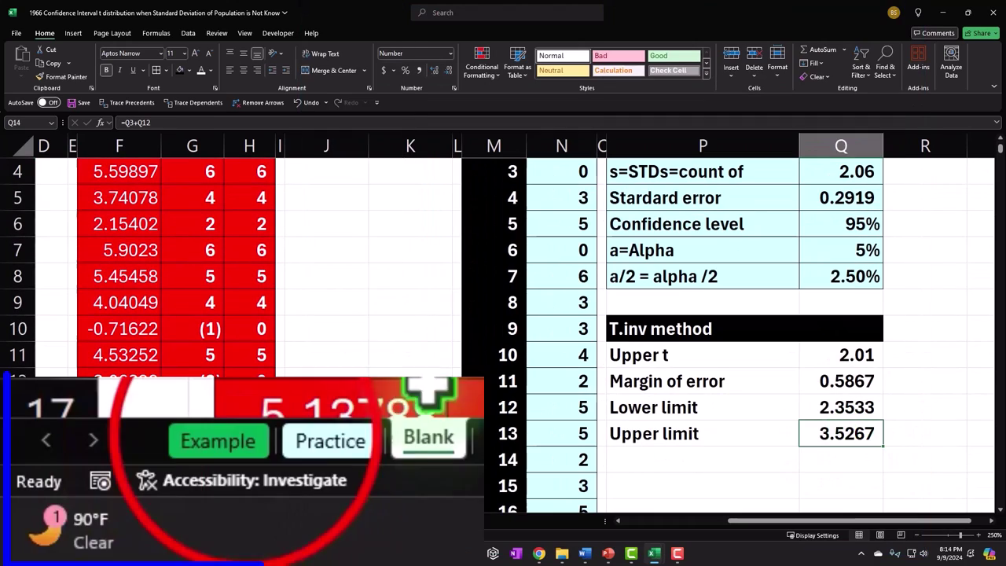
Step: Check the limits on the Example sheet's chart, and give P11:Q14 of the Blank sheet borders and the recent light blue fill
click(78, 521)
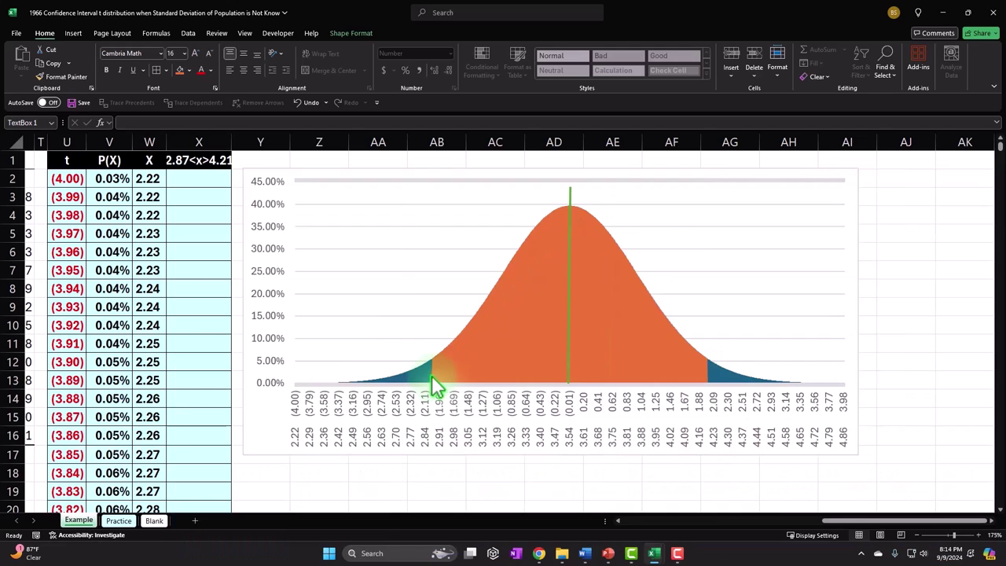
click(154, 521)
drag(743, 398, 891, 498)
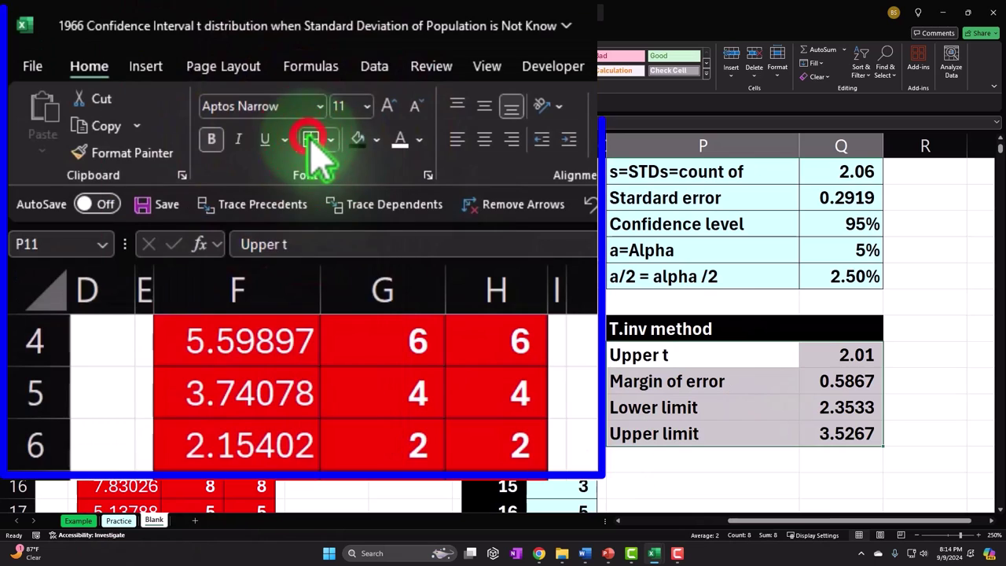
click(189, 71)
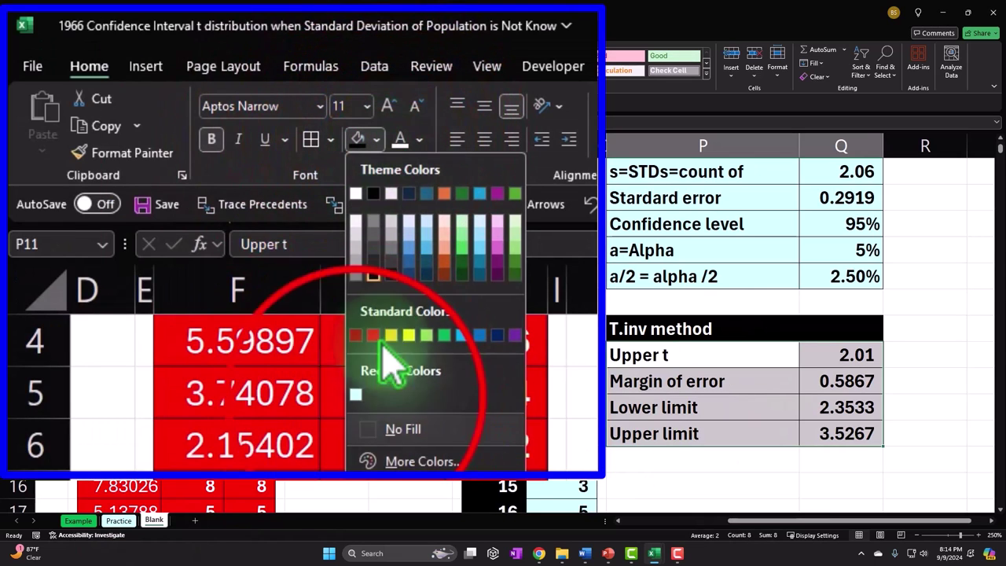
click(356, 396)
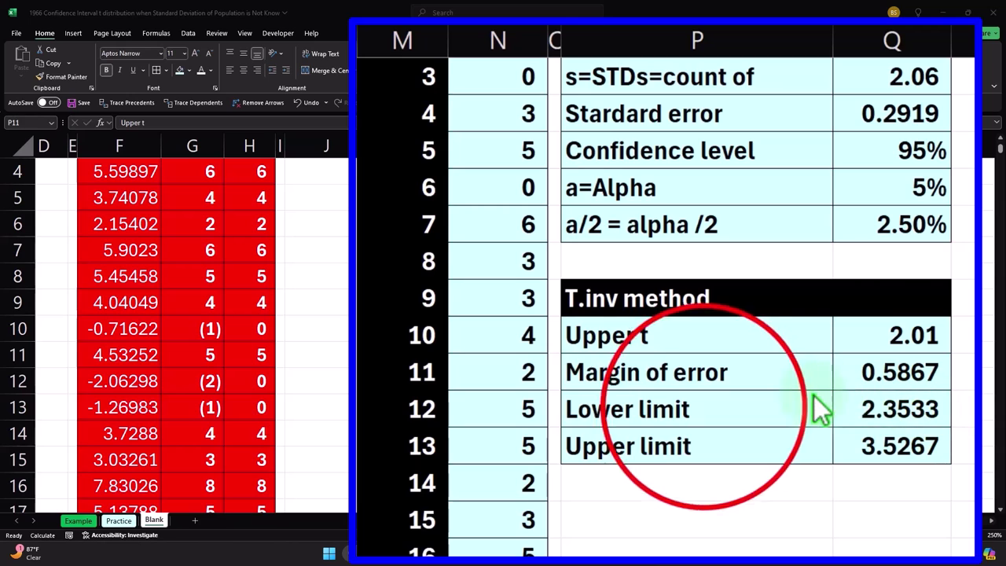
Step: Enter the heading "Confidence.t Method" in P16, below the T.inv method table
click(676, 512)
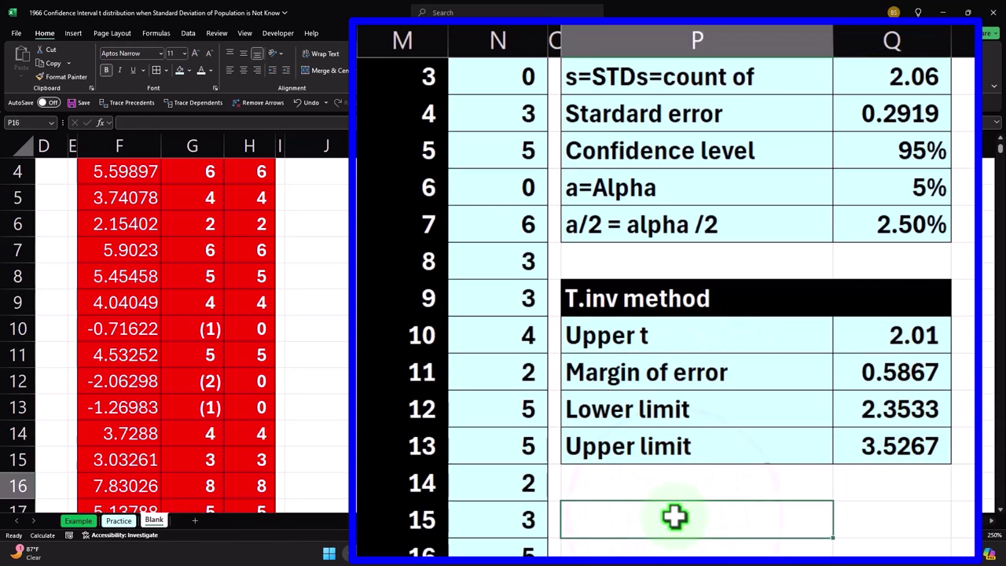
text(Confidence.t Method)
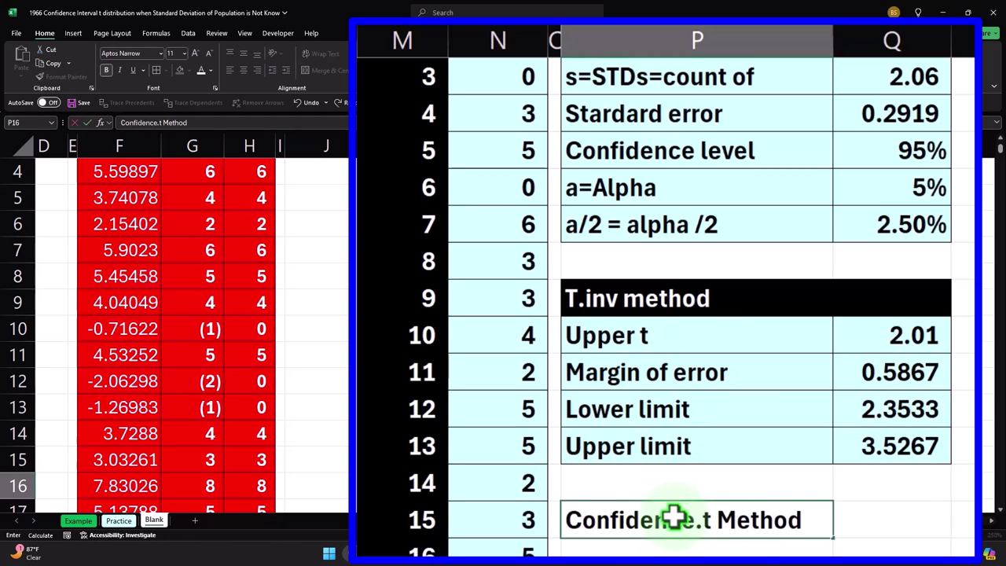
click(675, 517)
Step: Format the heading cells P16:Q16 with black fill and white text
click(685, 498)
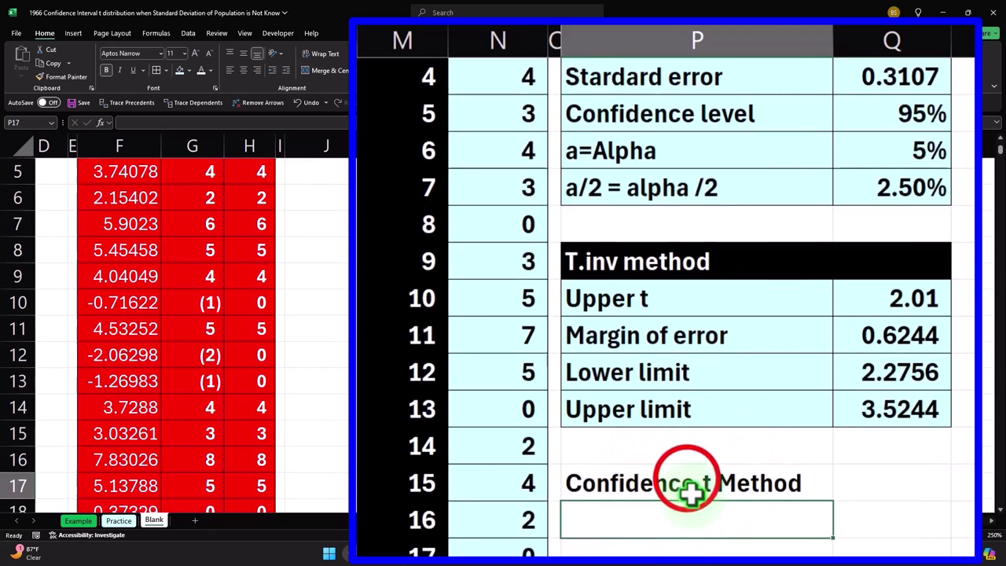
shift+click(810, 456)
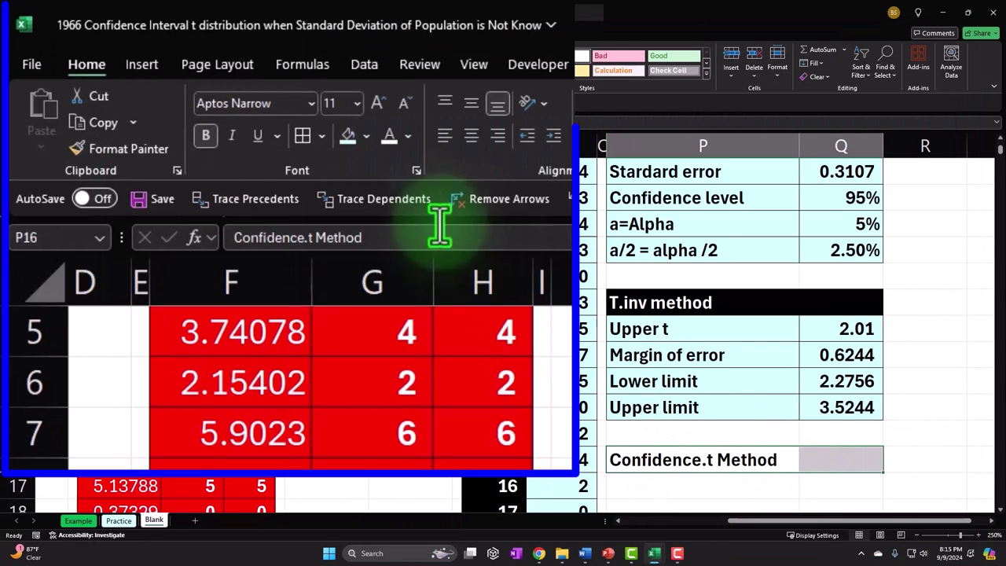
click(366, 136)
click(360, 188)
click(388, 135)
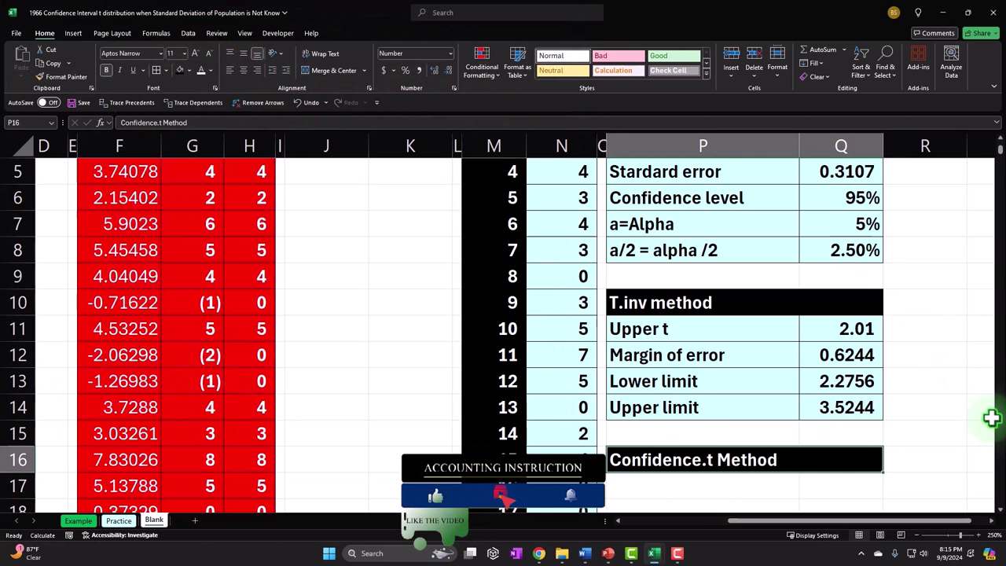
Step: Label P17 under the Confidence.t Method heading by referencing the "Margin of error" label in P12
click(731, 433)
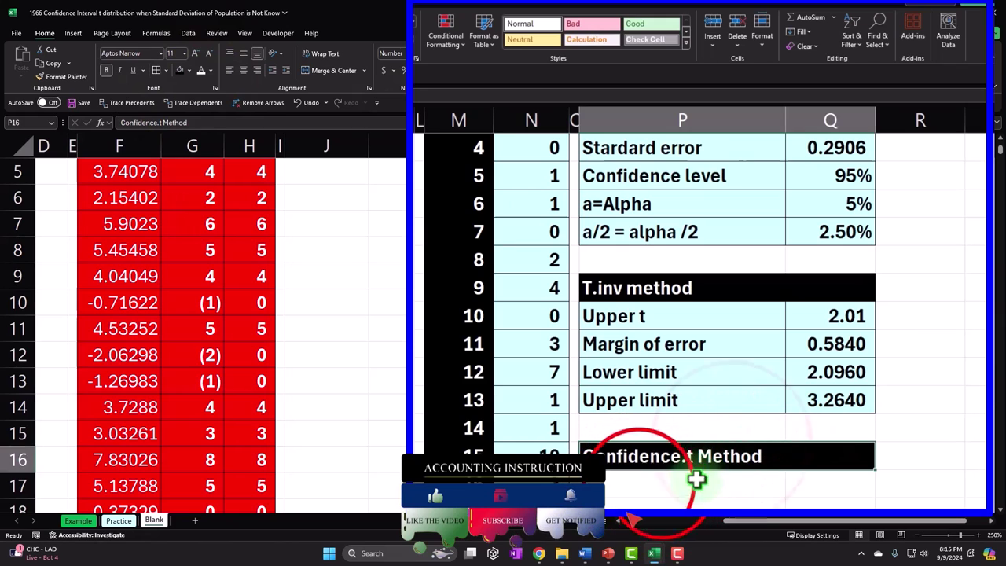
click(638, 483)
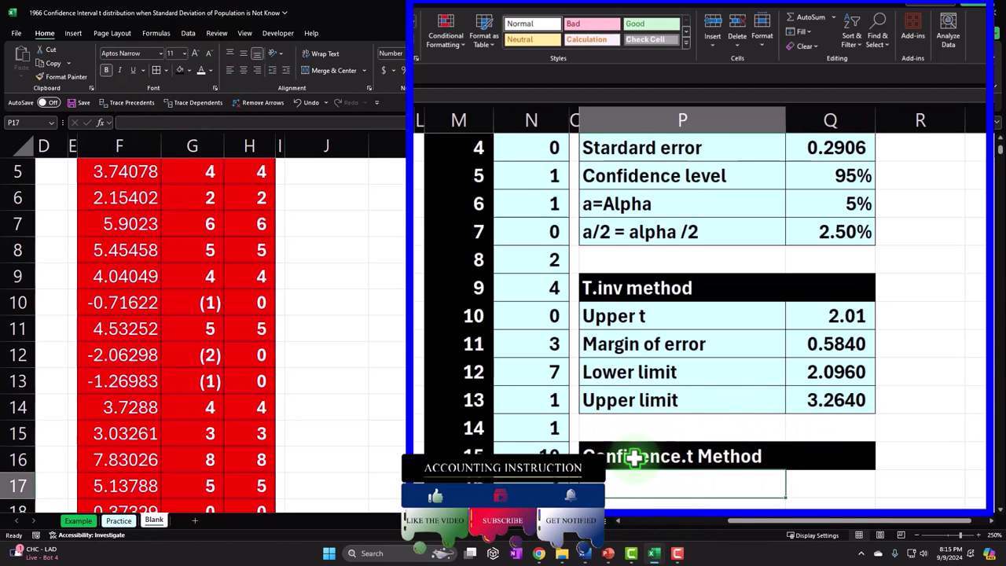
text(=)
key(Up)
key(Up)
key(Up)
key(Up)
key(Up)
key(Tab)
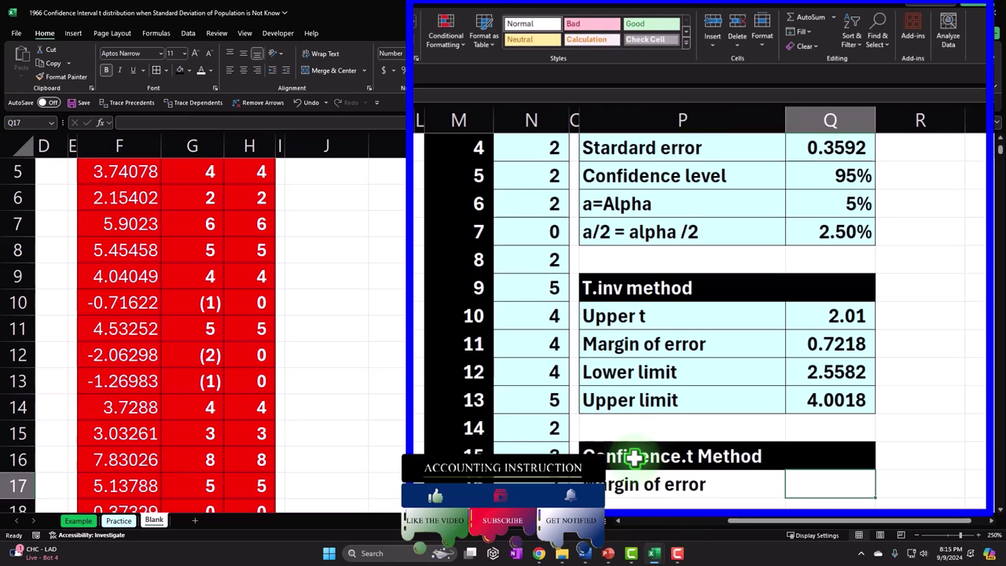
Step: Calculate the margin of error in Q17 with =CONFIDENCE.T(Q7,Q4,Q1), using alpha, the sample standard deviation and the sample count
text(=confi)
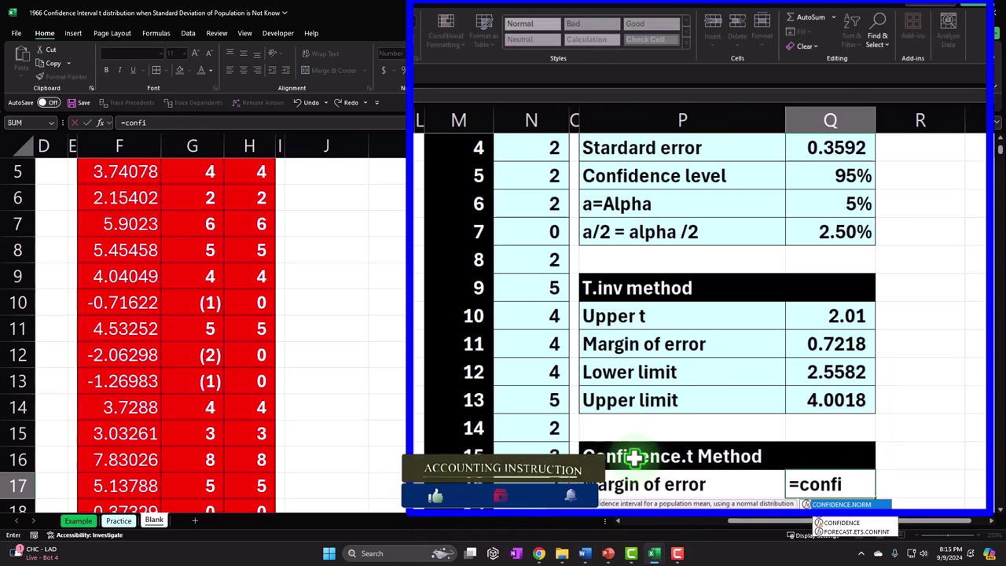
key(Down)
key(Down)
key(Tab)
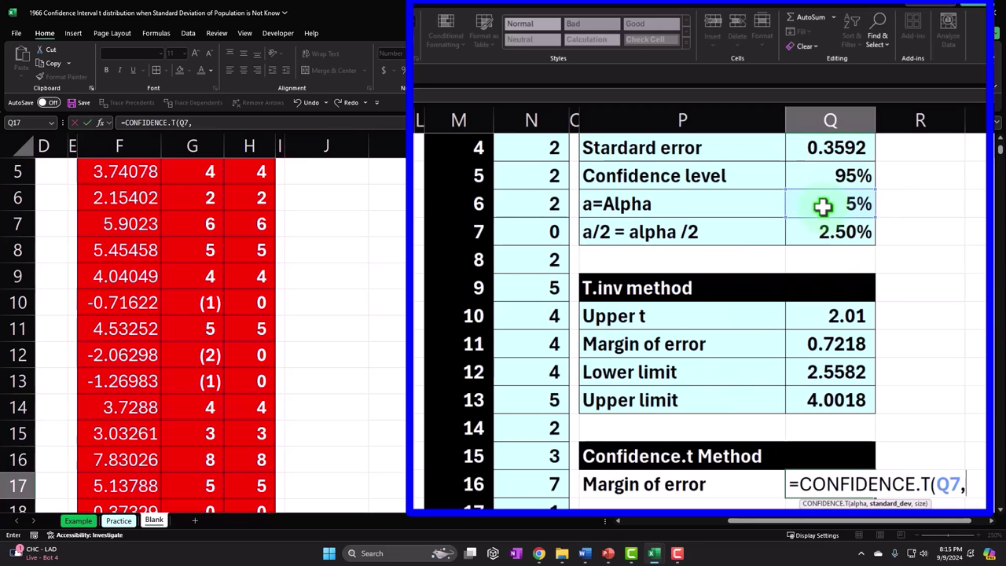
scroll(792, 283, up, 1)
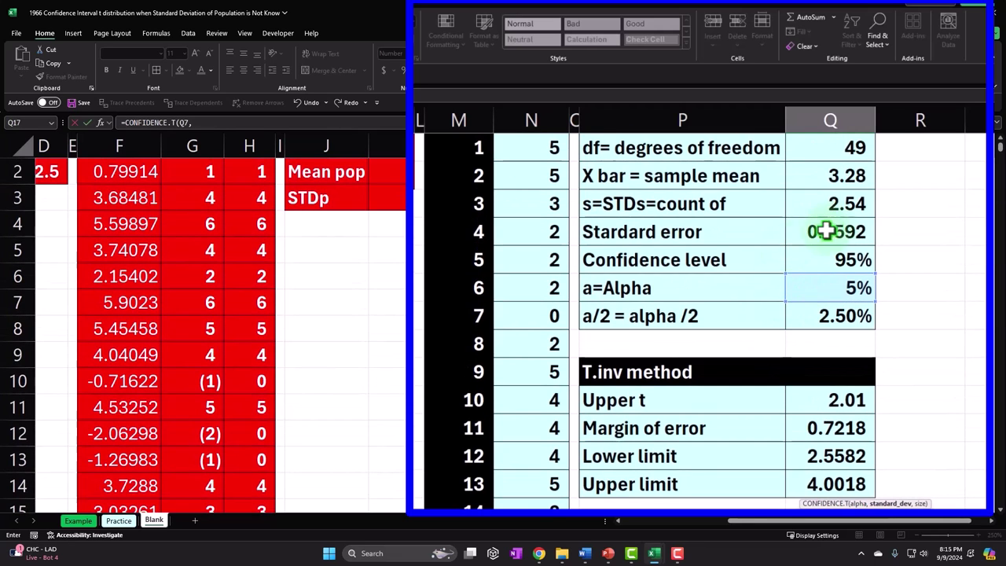
scroll(838, 260, up, 1)
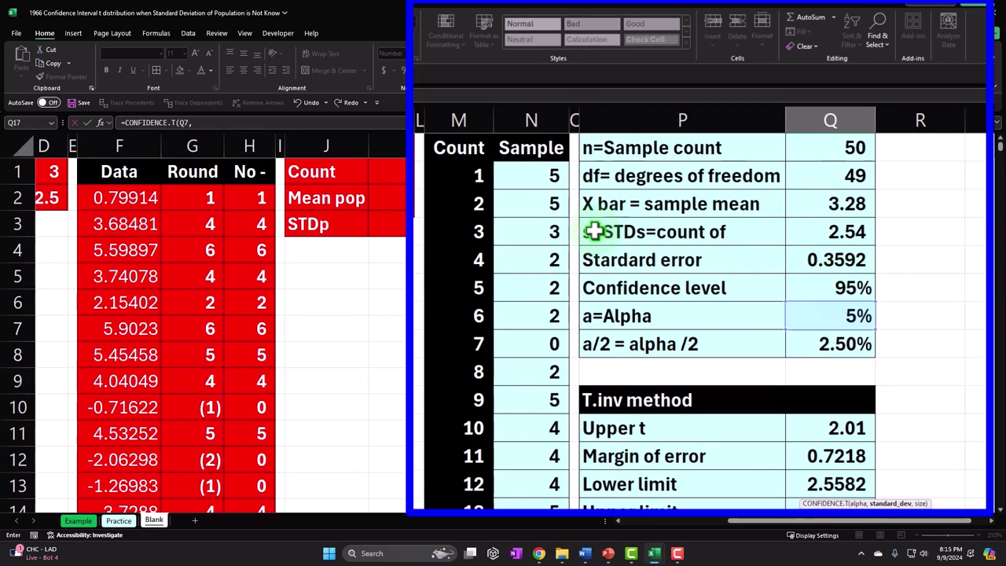
click(827, 231)
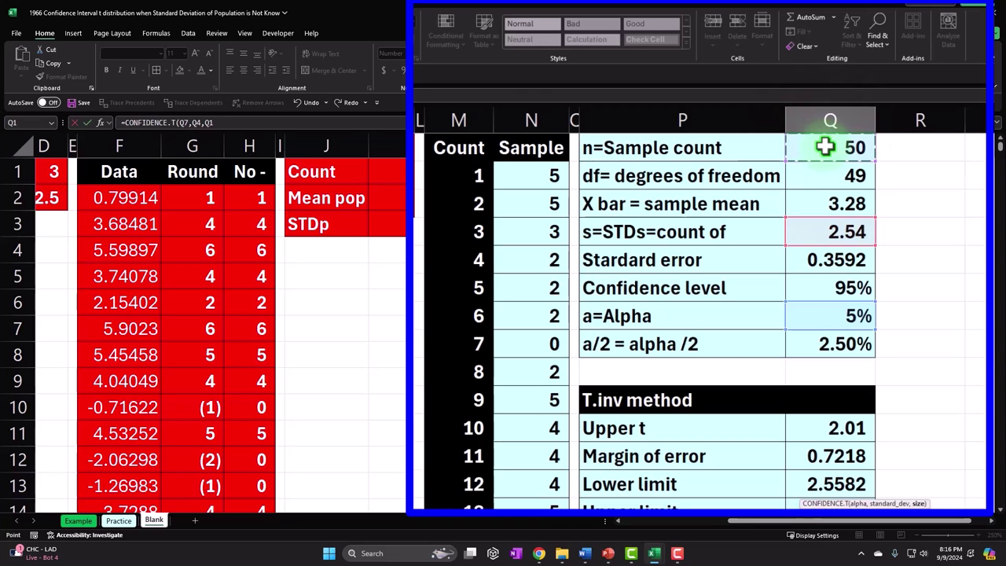
key(Return)
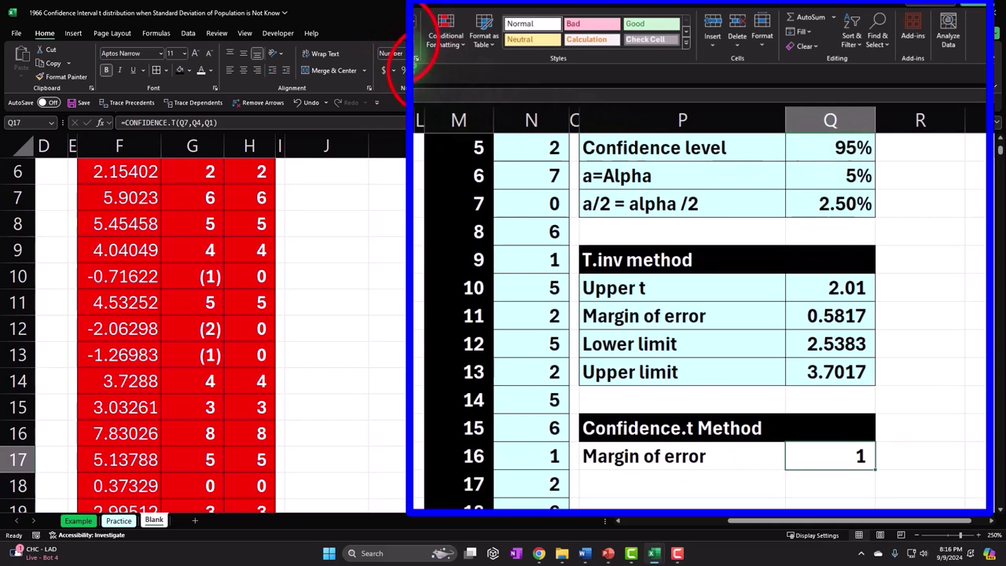
Step: Show the CONFIDENCE.T margin of error in Q17 with four decimal places and compare it with the T.inv result in Q12
click(420, 67)
click(420, 67)
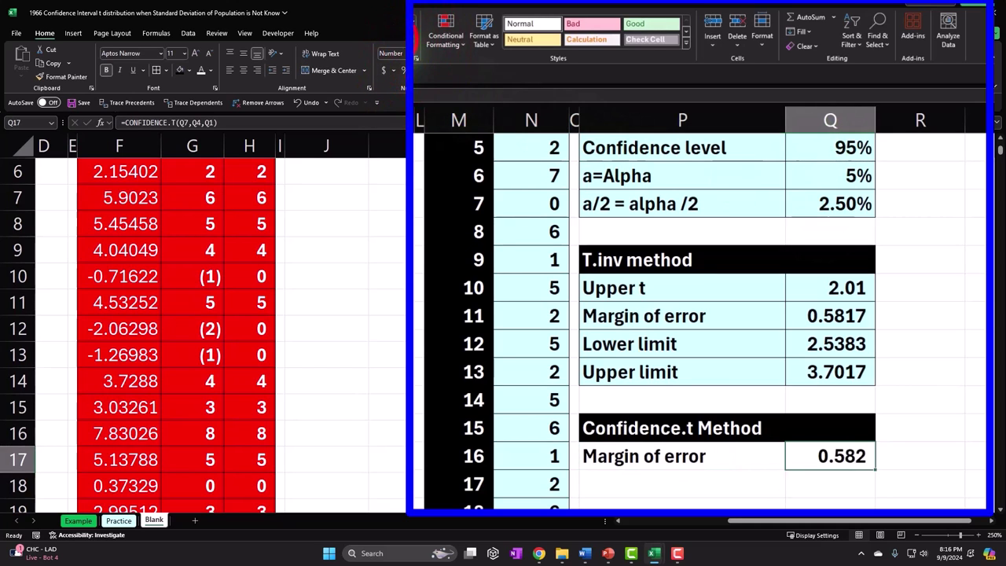
click(842, 345)
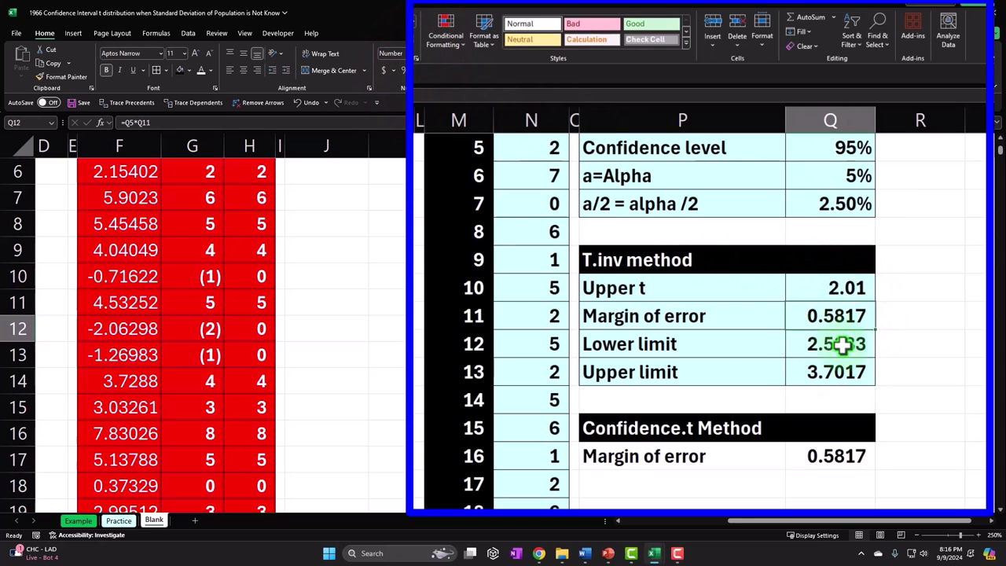
Step: Label P18 and P19 by referencing the "Lower limit" and "Upper limit" labels in P13 and P14
click(623, 474)
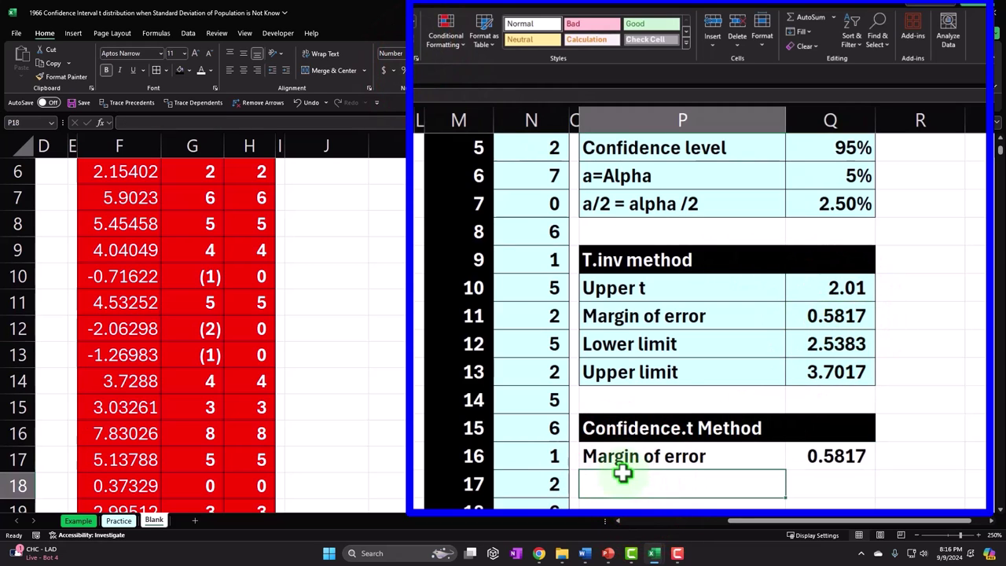
text(=)
key(Up)
key(Up)
key(Up)
key(Up)
key(Up)
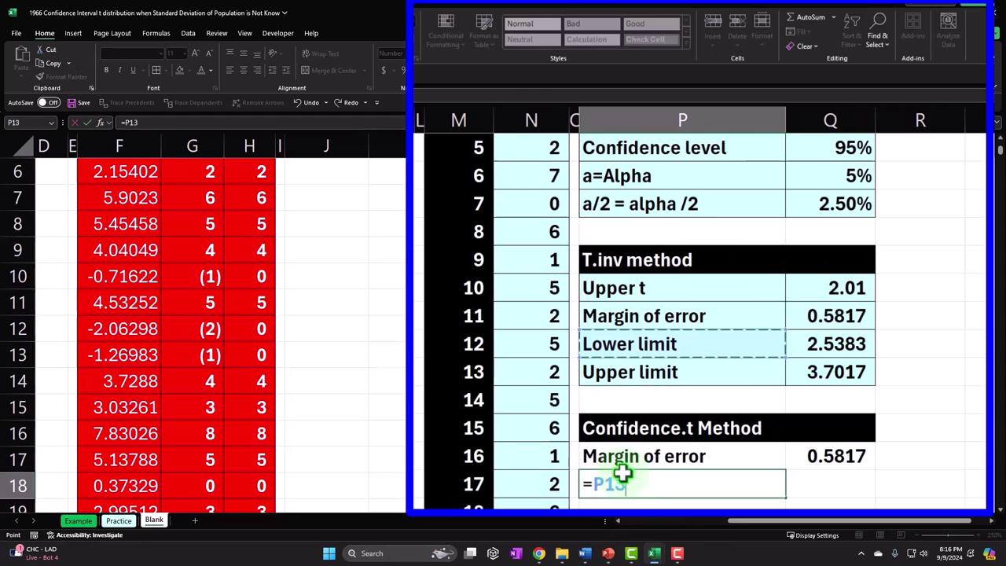
key(Return)
text(=)
key(Up)
key(Up)
key(Up)
key(Up)
key(Up)
key(Return)
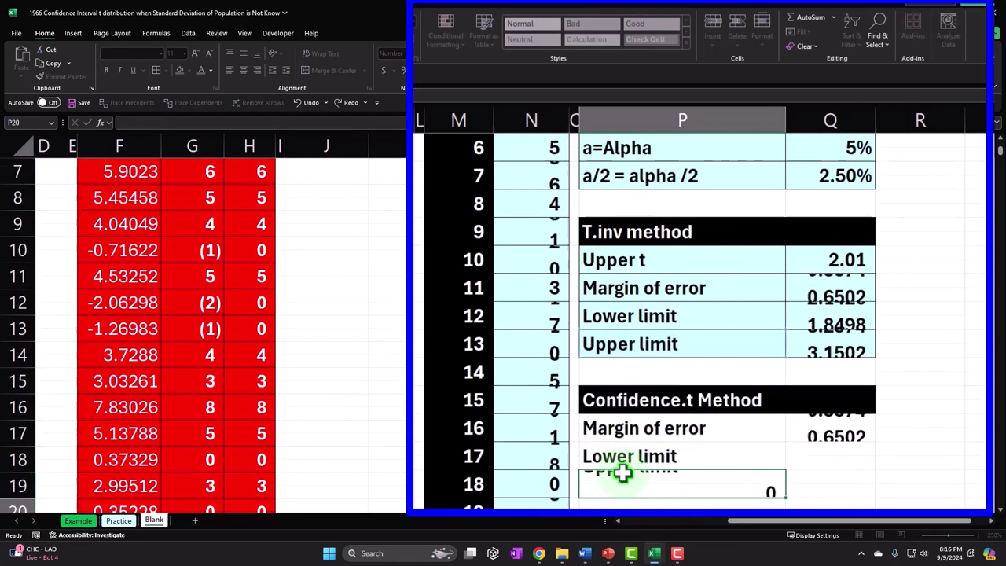
Step: Calculate the lower limit in Q18 as the sample mean minus the CONFIDENCE.T margin of error, =Q3-Q17
key(Right)
key(Up)
key(Up)
text(=)
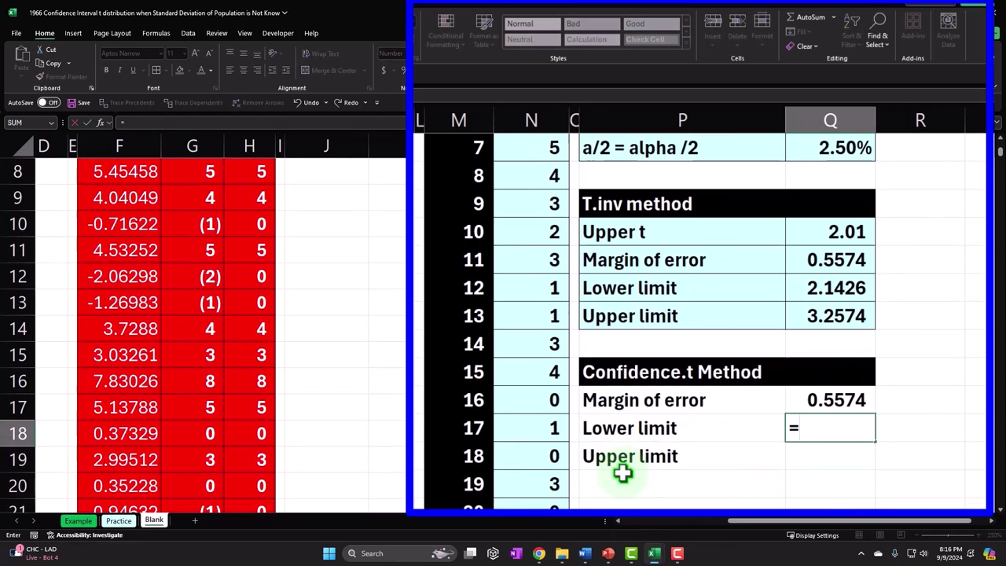
scroll(700, 409, up, 3)
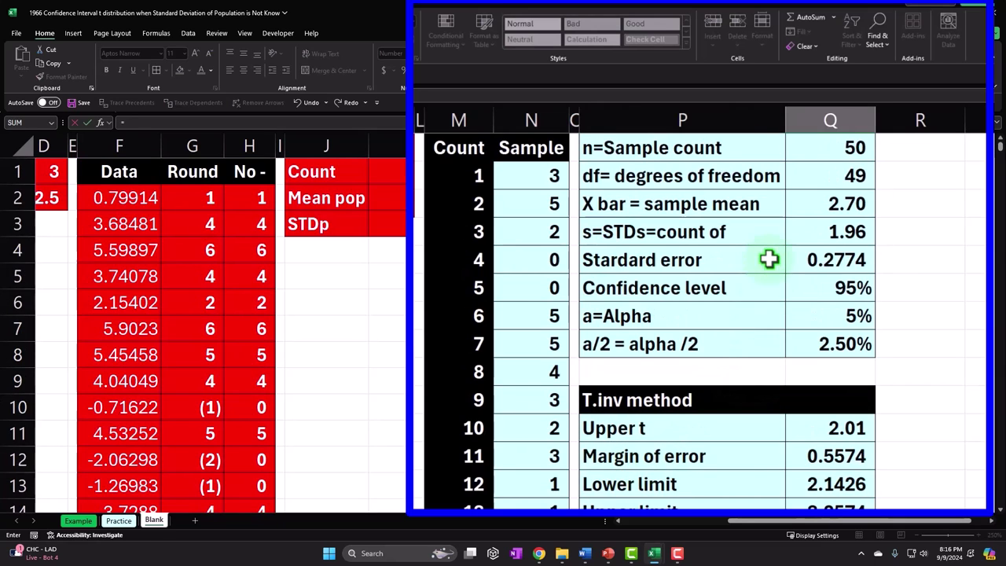
click(802, 205)
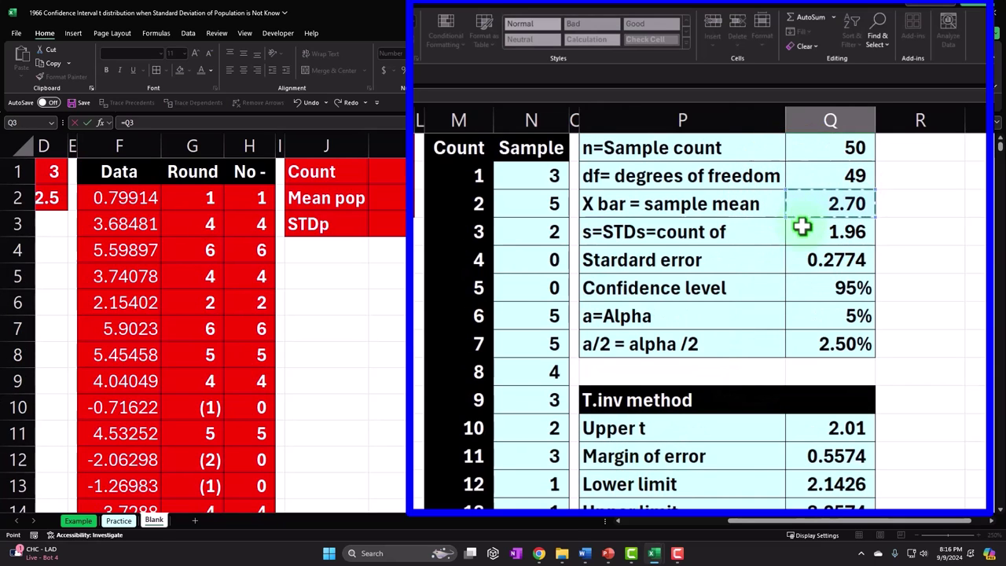
scroll(806, 252, down, 3)
text(-)
click(830, 343)
key(Return)
Step: Show the lower limit in Q18 with four decimal places
key(Up)
drag(444, 8, 448, 12)
click(424, 70)
click(425, 70)
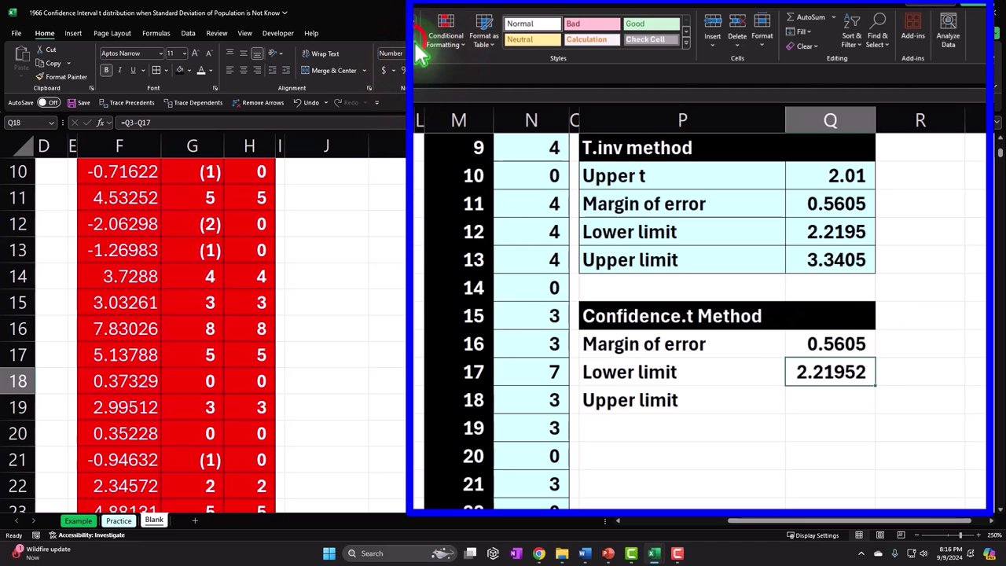
click(437, 70)
Step: Calculate the upper limit in Q19 as the sample mean plus the CONFIDENCE.T margin of error, =Q3+Q17
click(818, 388)
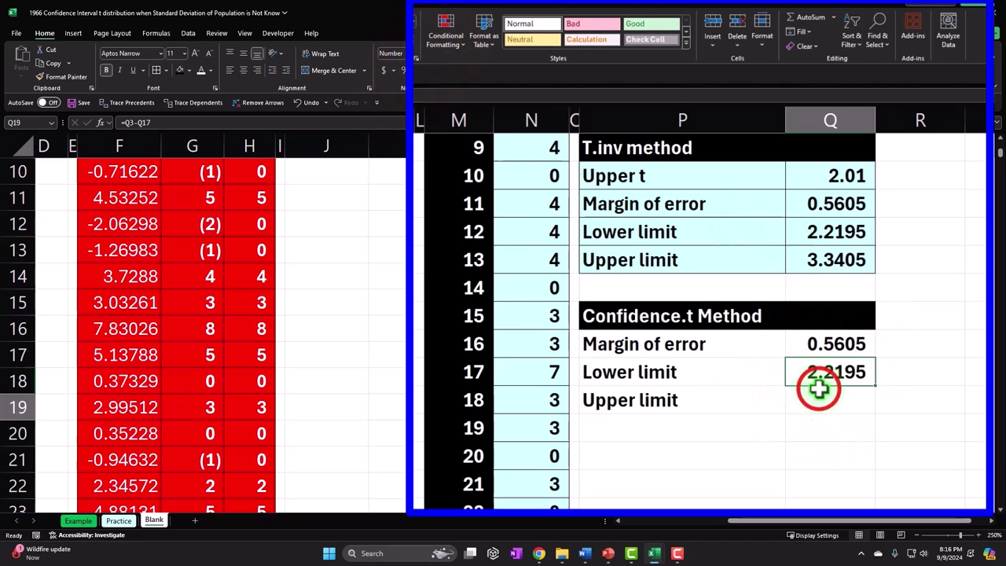
scroll(818, 389, up, 3)
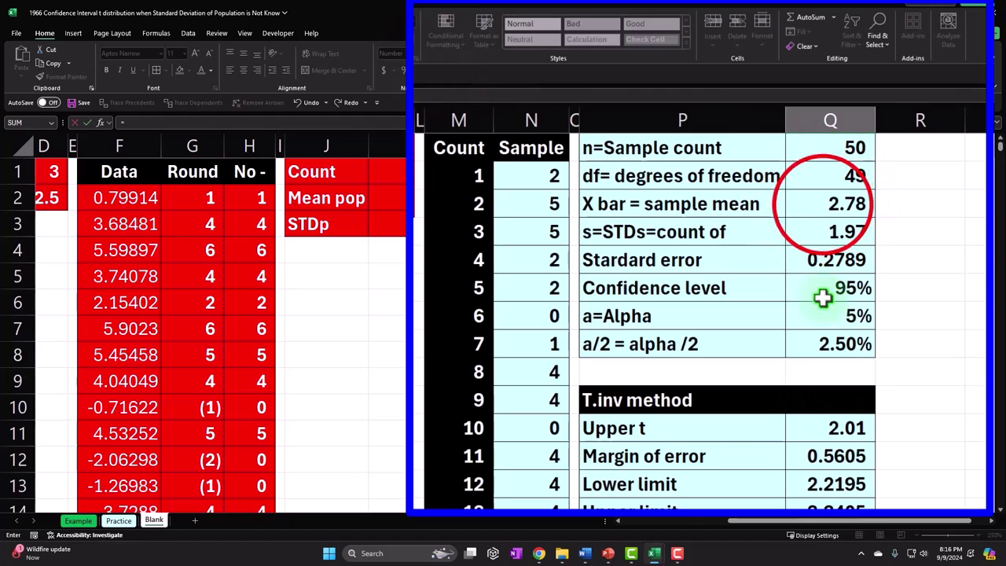
click(821, 204)
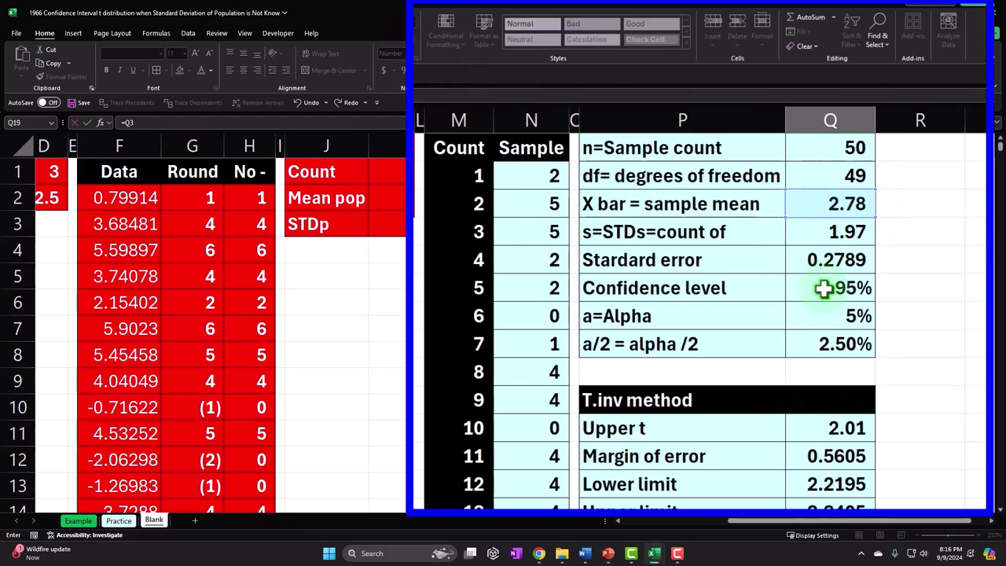
scroll(824, 289, down, 3)
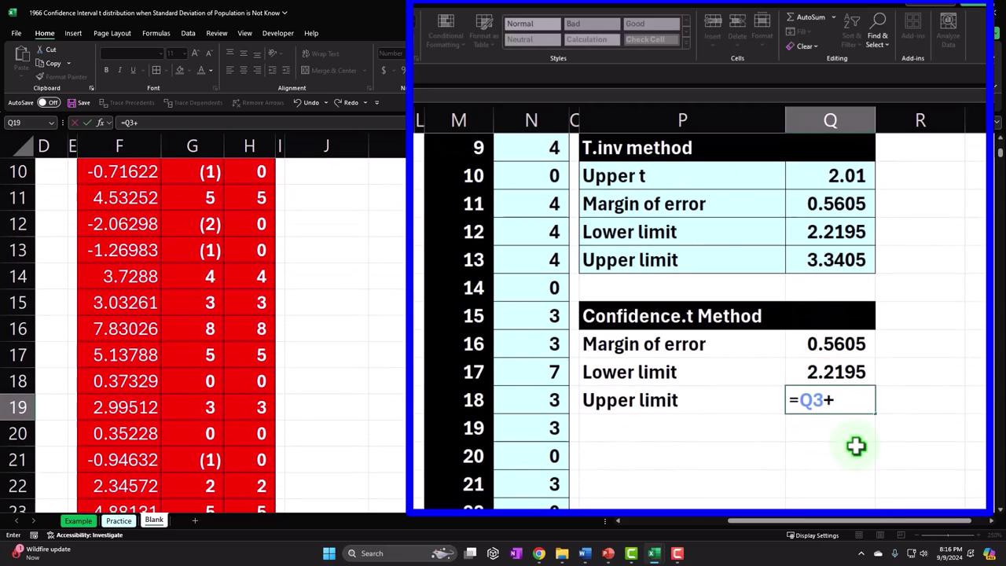
click(837, 275)
click(835, 338)
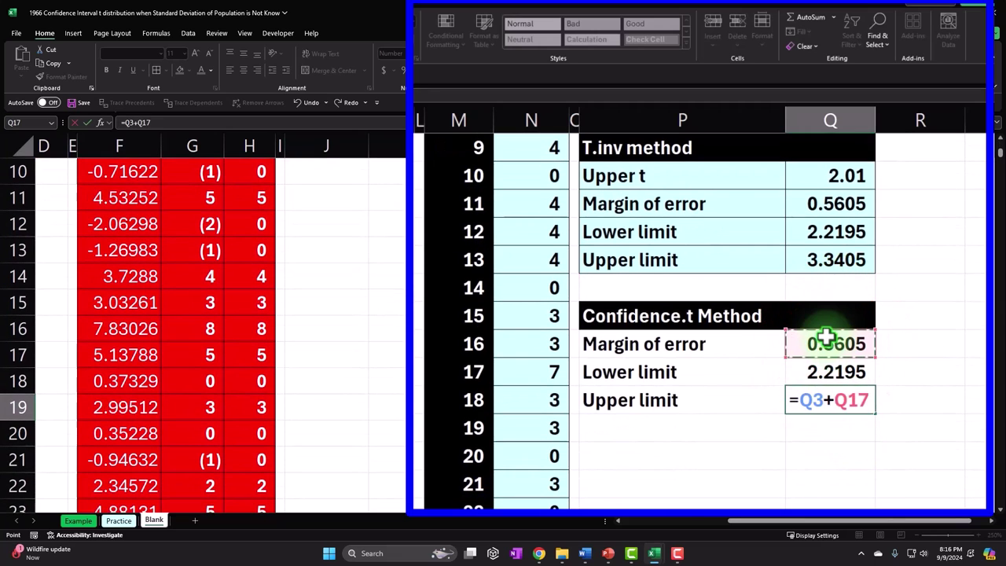
key(Return)
Step: Show the upper limit in Q19 with four decimal places
key(Up)
click(417, 70)
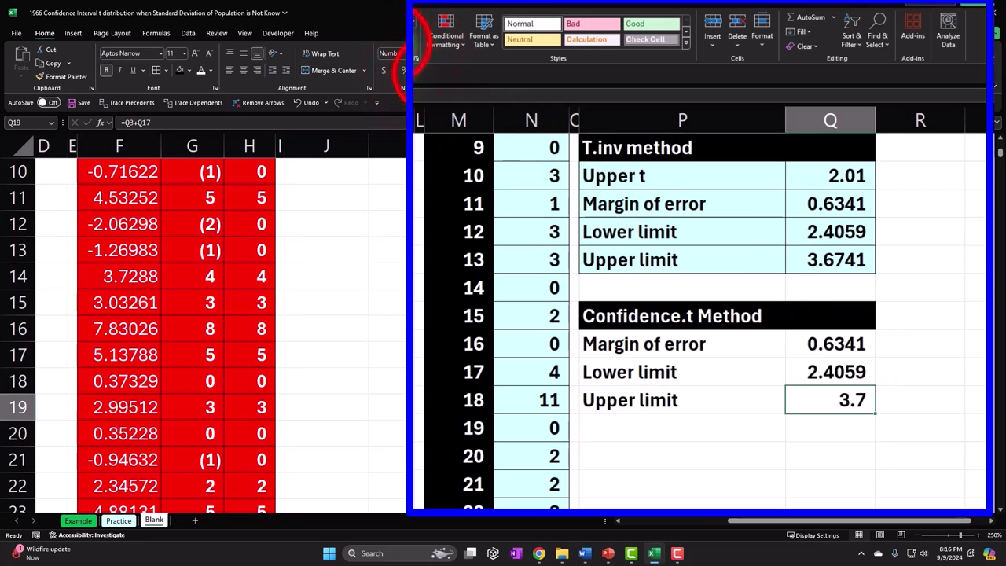
click(730, 429)
Step: Give the Confidence.t Method results in P17:Q19 borders and the recent light blue fill
drag(663, 344, 810, 402)
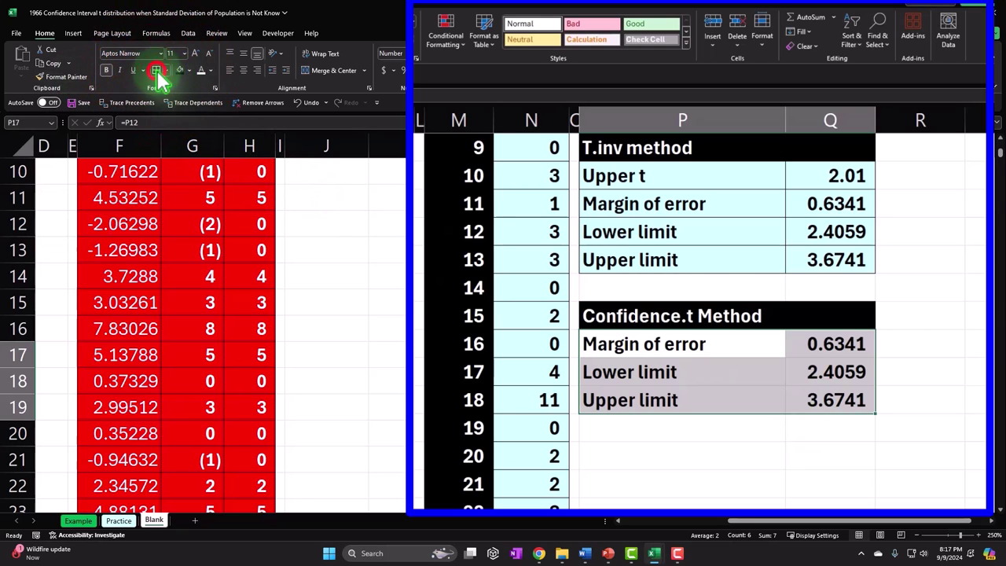
click(189, 72)
click(180, 203)
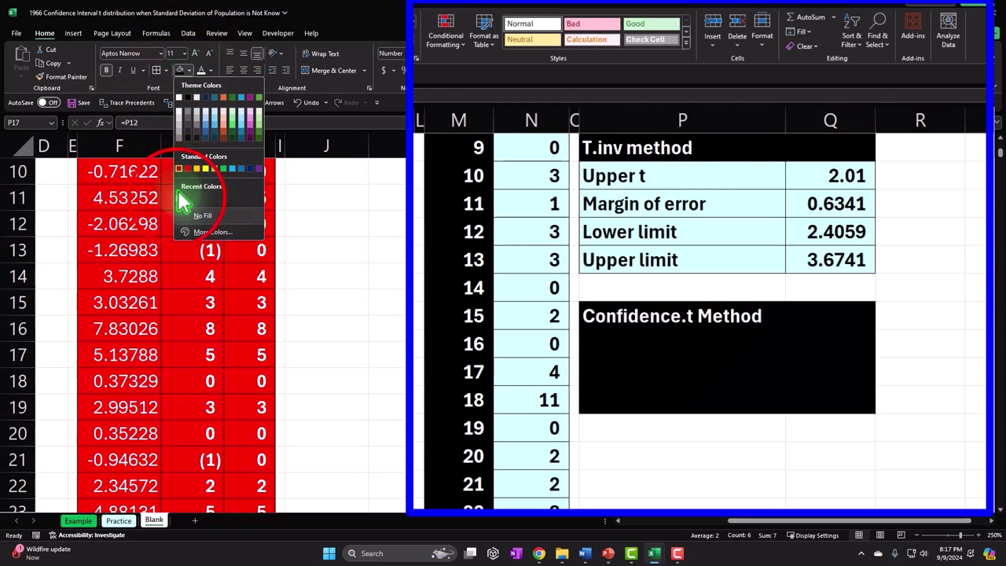
click(771, 370)
Step: Copy the format of narrow column O onto column R to make it a spacer column, and select S1
scroll(771, 370, up, 3)
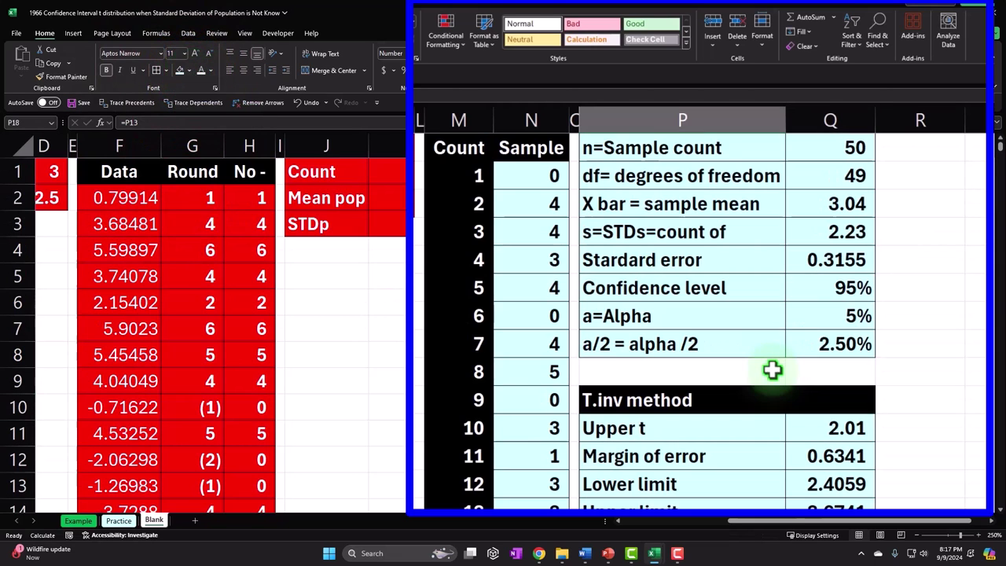
click(574, 114)
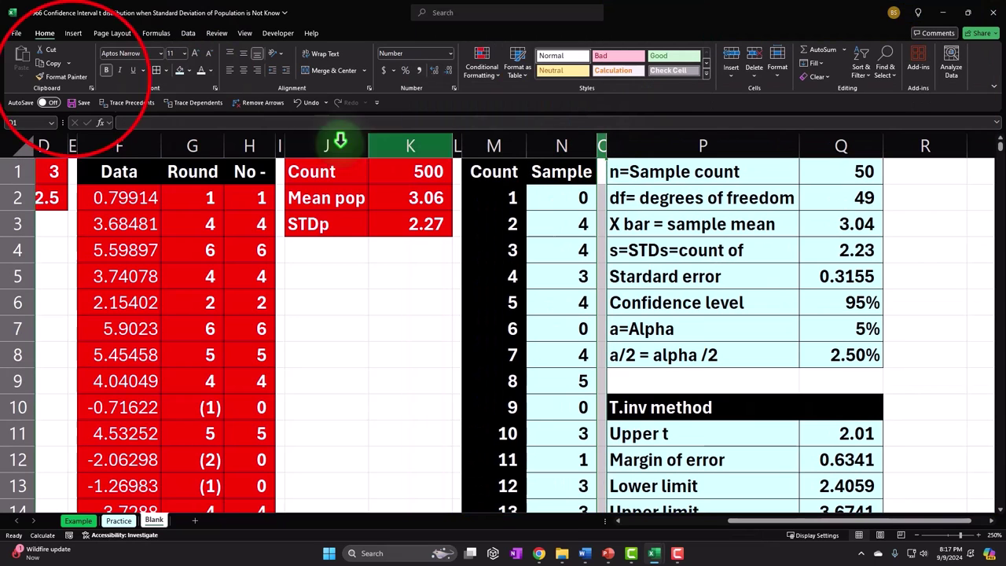
click(62, 77)
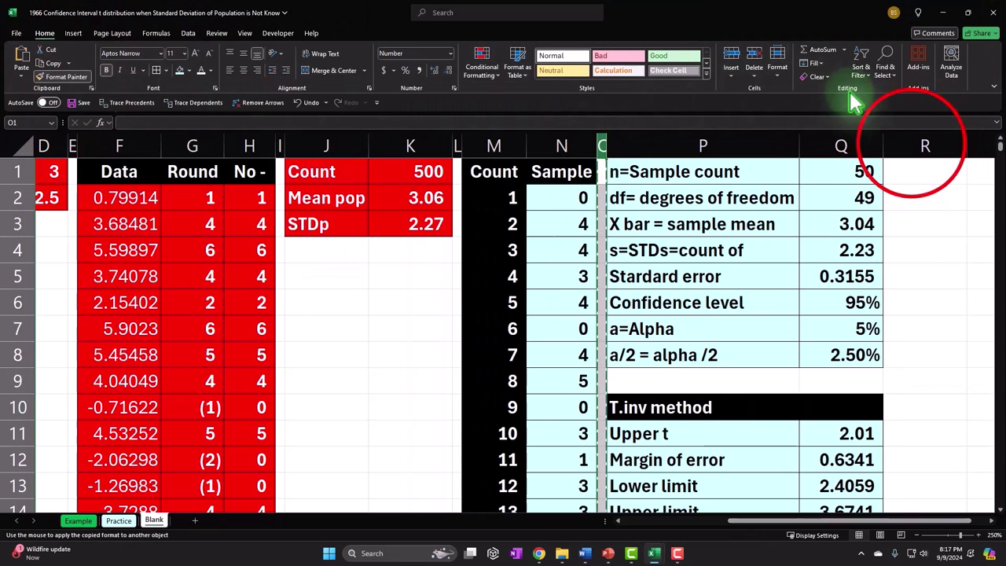
click(925, 145)
click(924, 173)
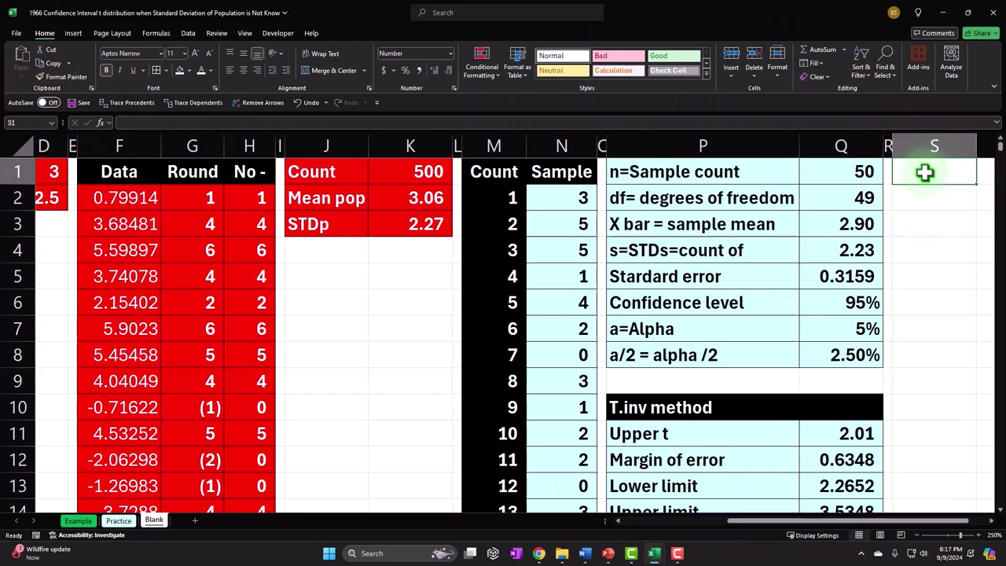
Step: Start the Descriptive Statistics tool from the Data Analysis tools
scroll(924, 173, right, 3)
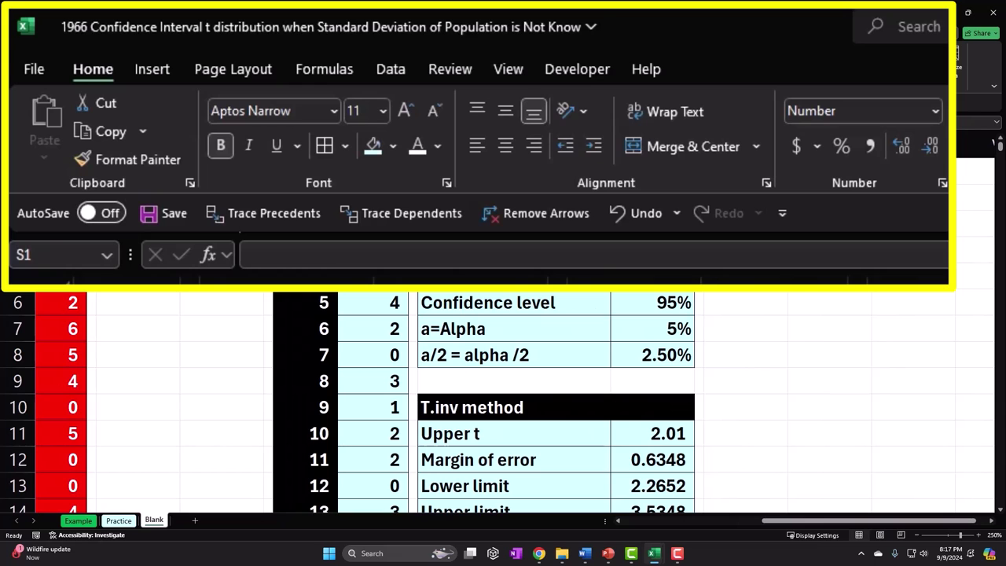
click(161, 74)
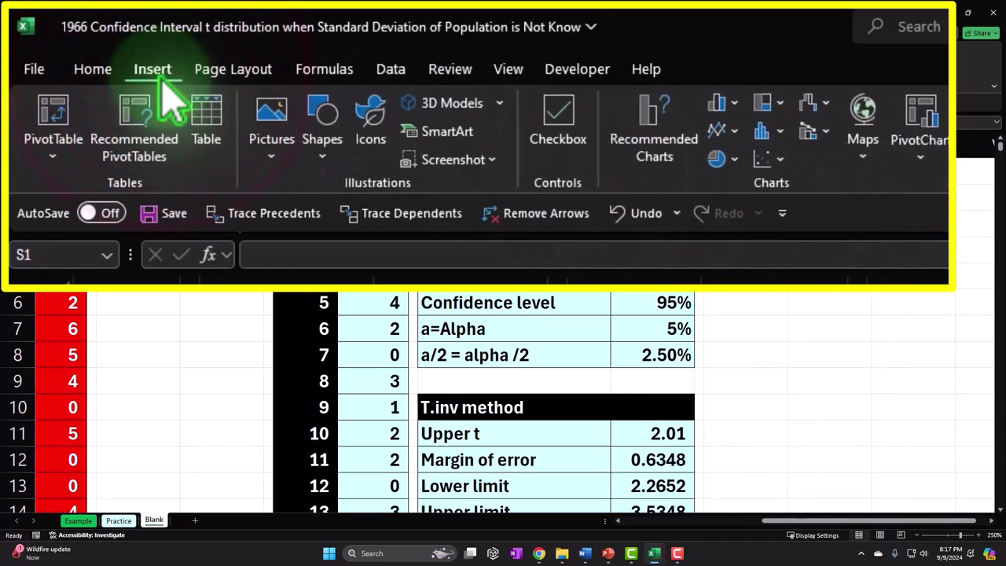
click(393, 71)
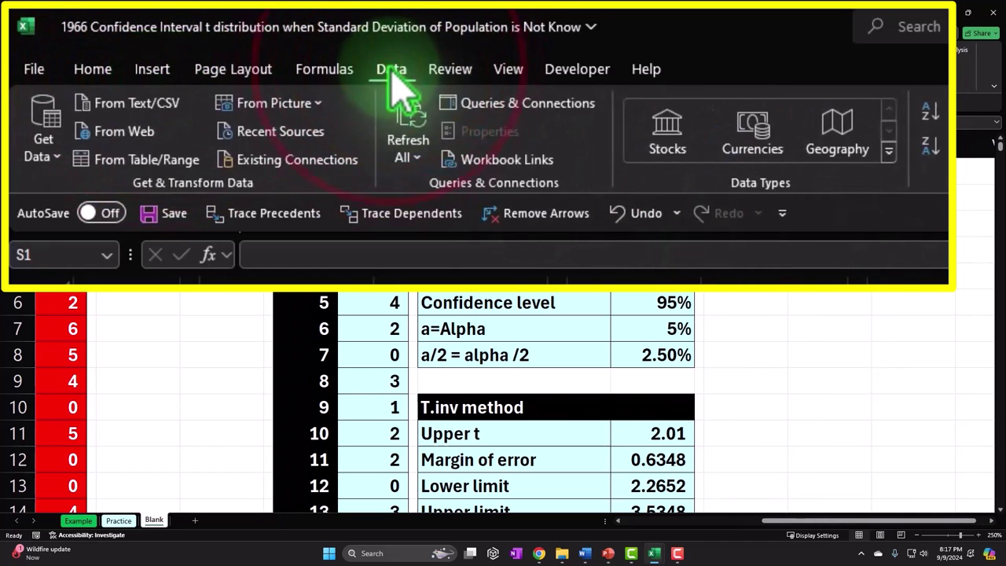
click(950, 56)
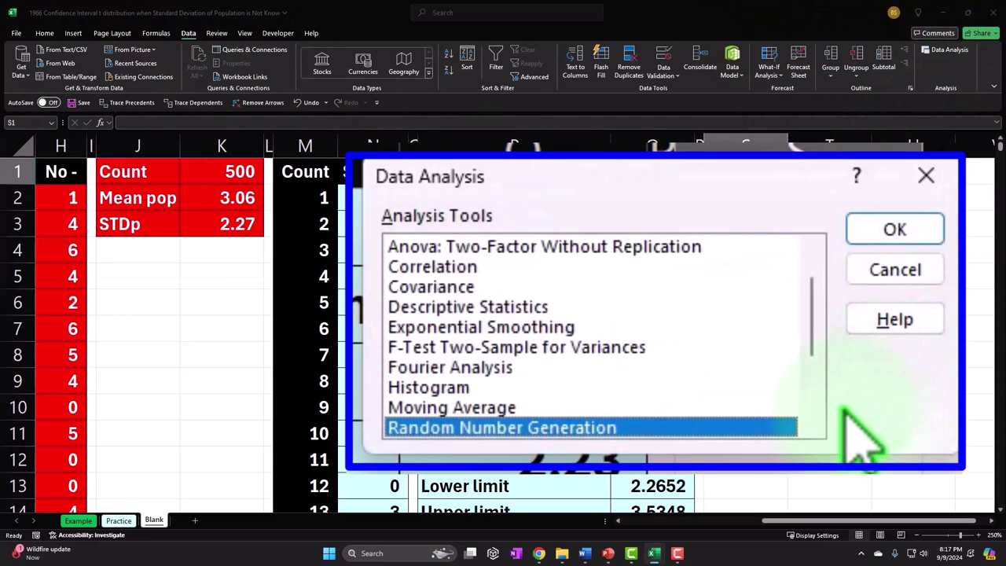
click(554, 307)
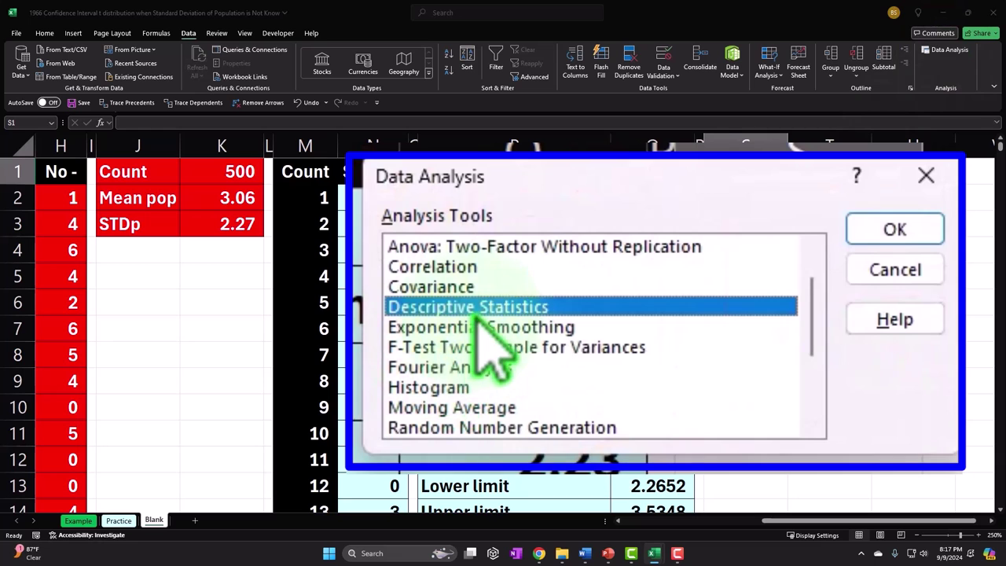
click(894, 229)
Step: Set the Descriptive Statistics input range to the Sample column N1:N51, with labels in the first row
drag(711, 118, 548, 271)
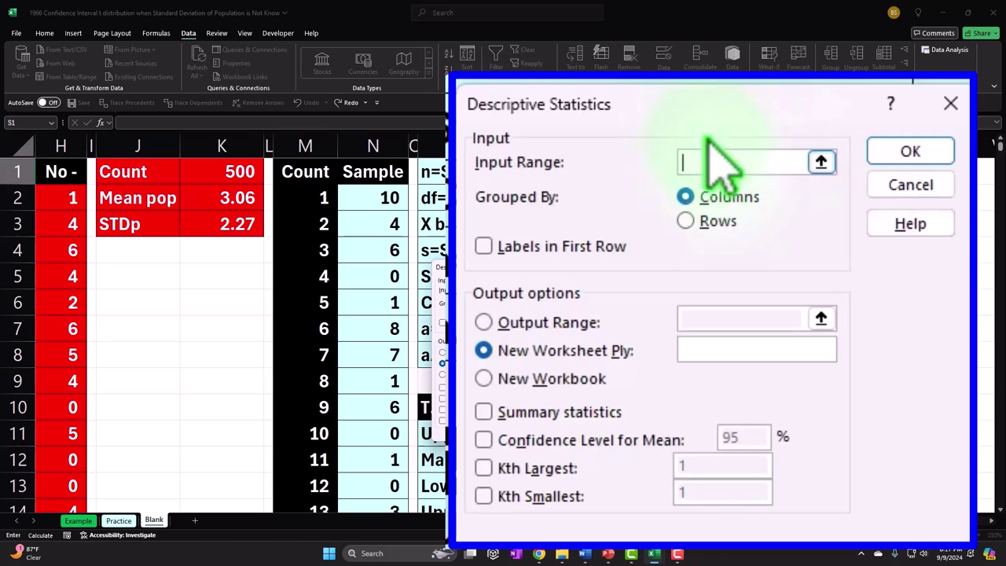
drag(374, 172, 370, 456)
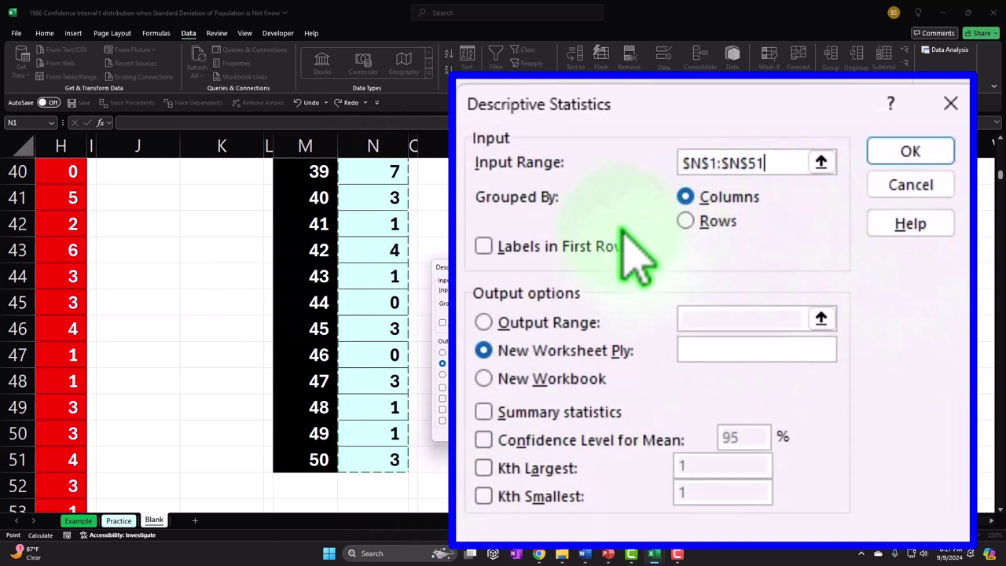
click(485, 246)
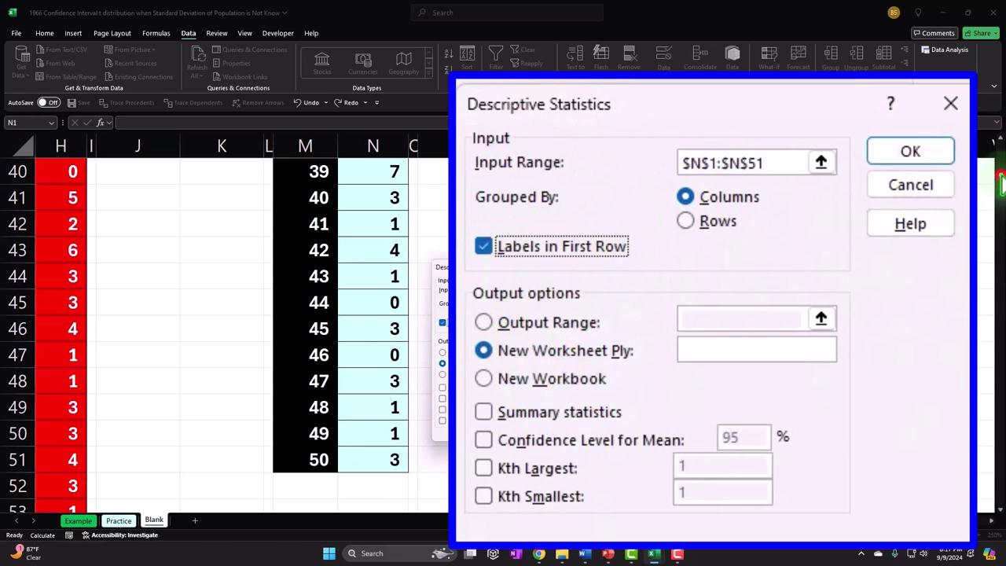
Step: Direct the Descriptive Statistics output to an output range starting at S1 on the same sheet
click(715, 320)
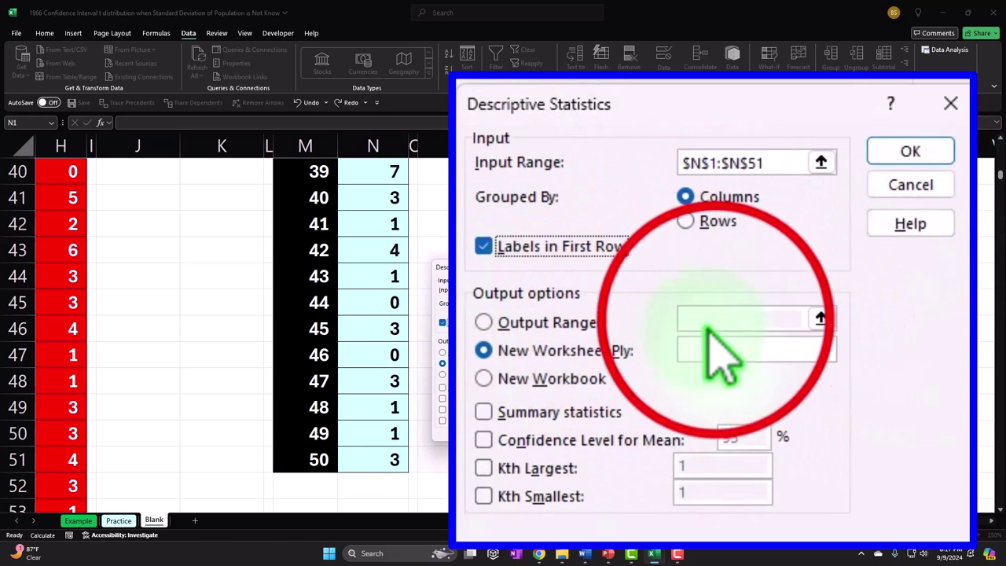
click(503, 324)
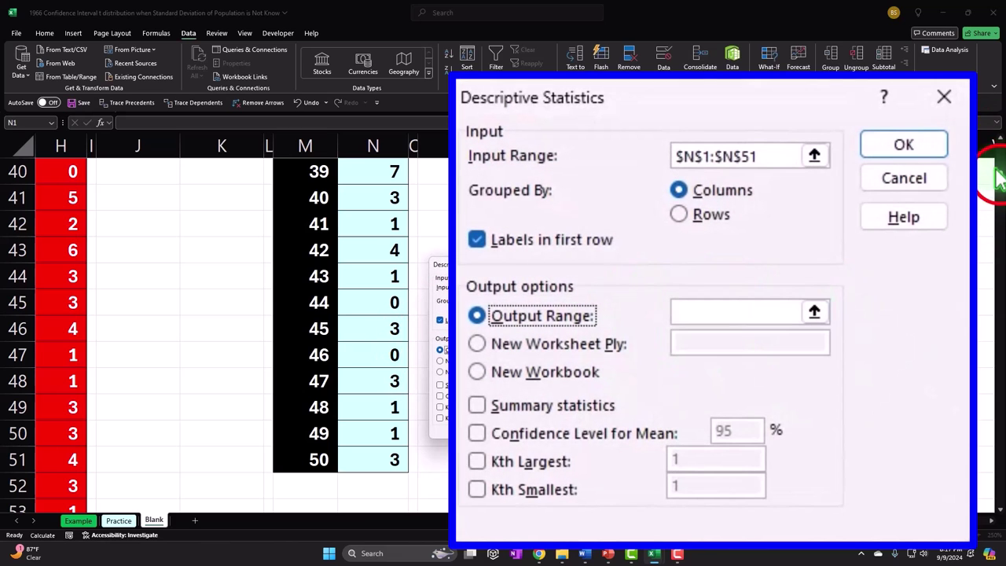
click(751, 156)
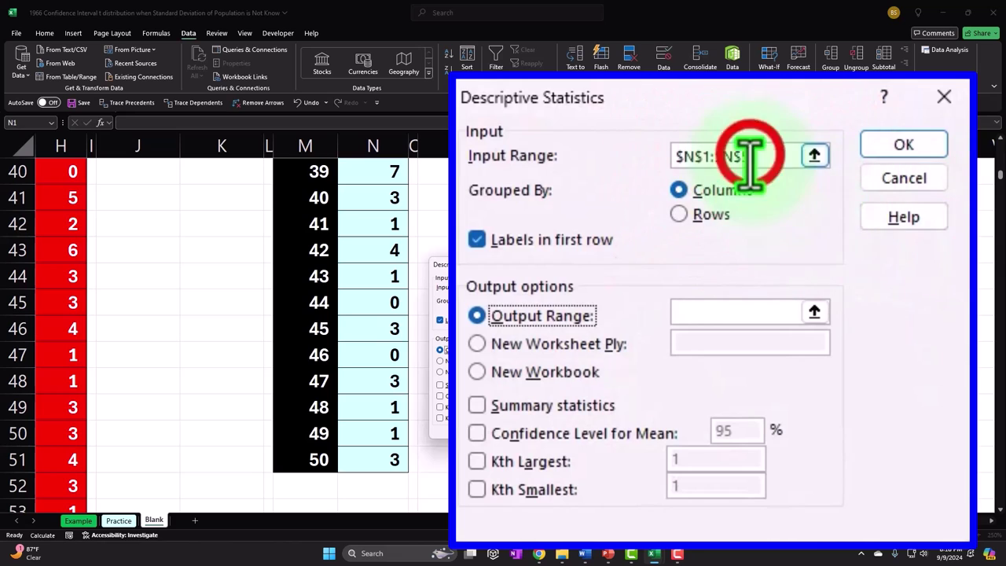
click(743, 313)
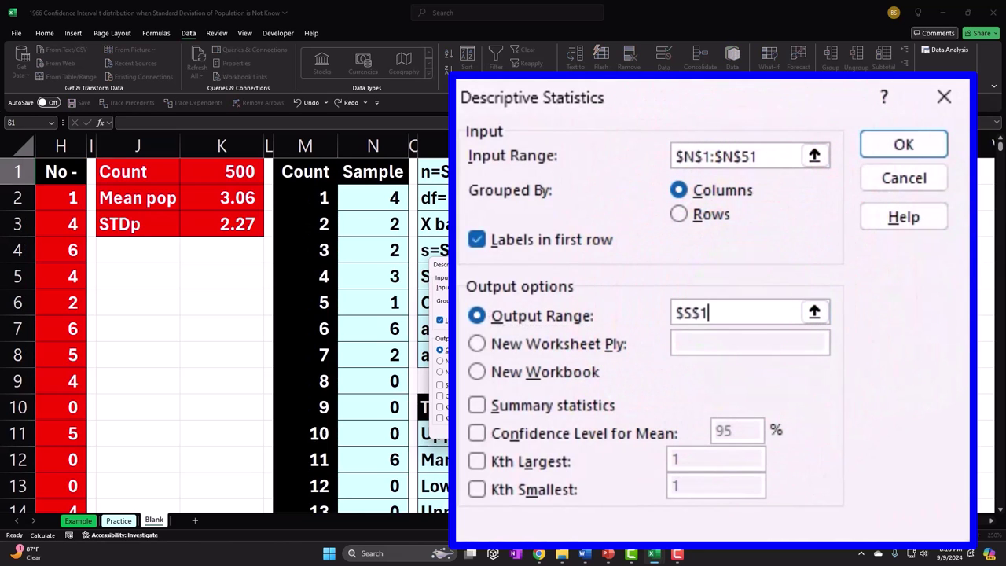
Step: Include summary statistics and a 95% confidence level for the mean, and generate the Descriptive Statistics report
click(479, 407)
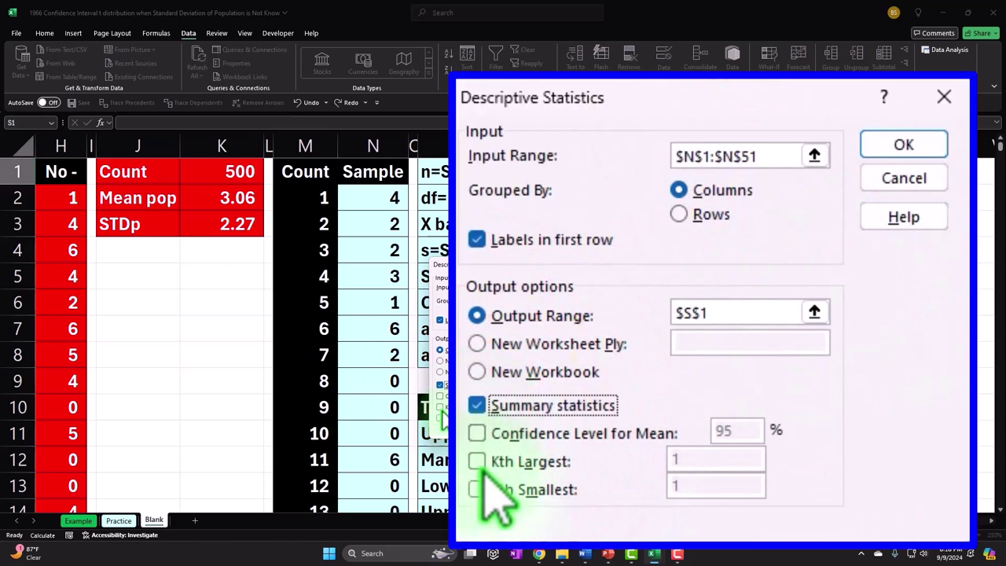
click(477, 433)
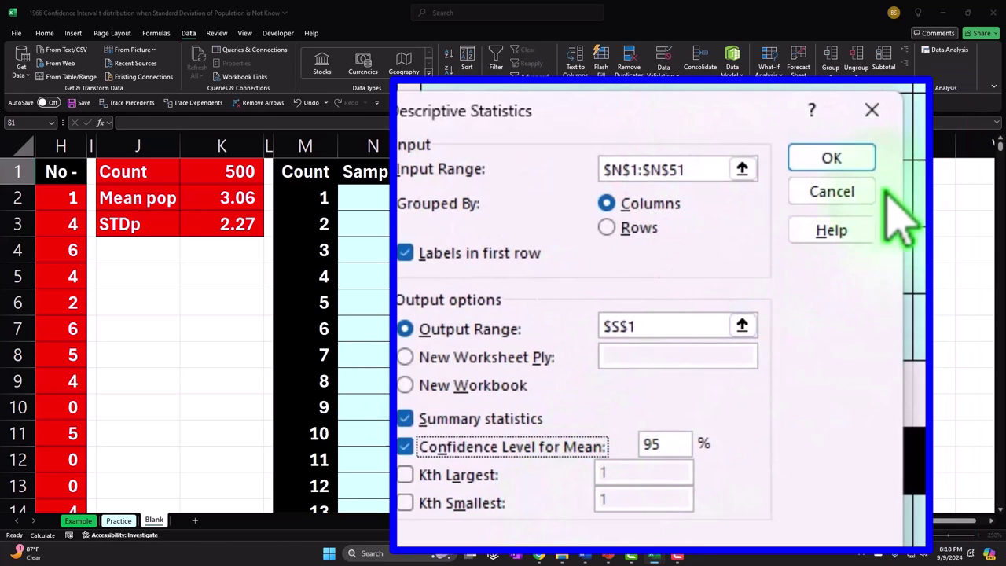
click(579, 289)
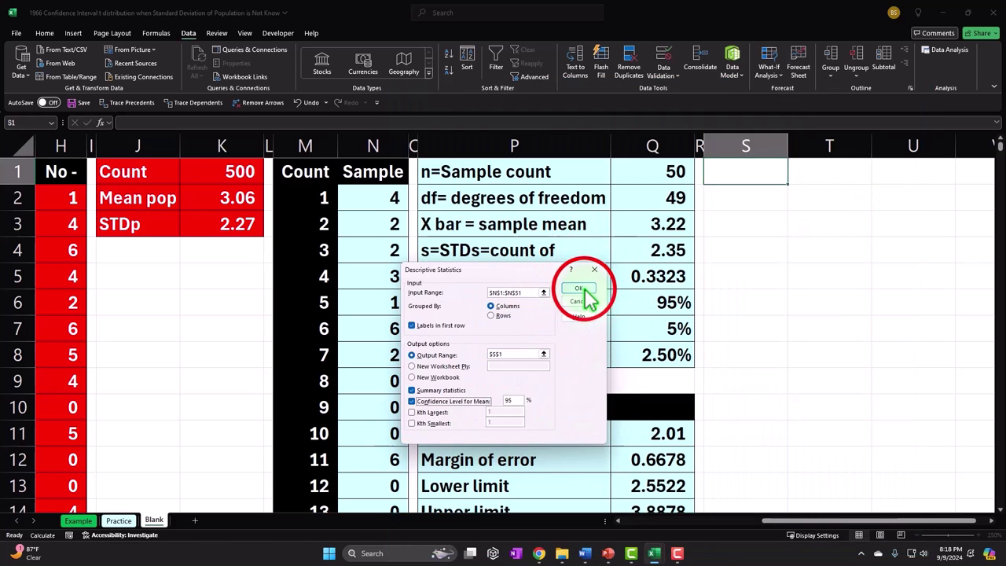
Step: Widen column S to fit the statistics labels and recheck the sample mean formula in Q3
drag(787, 146, 828, 146)
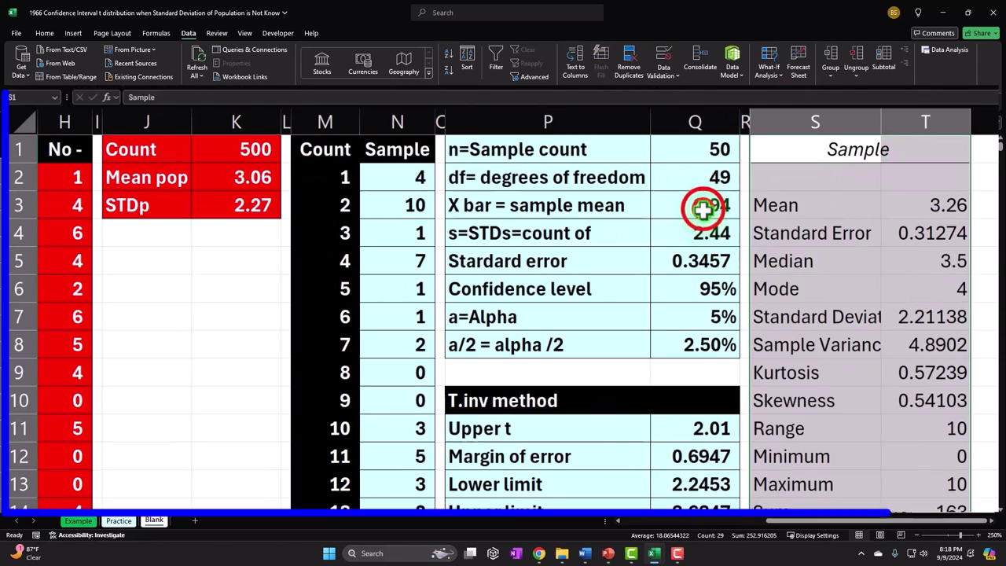
double_click(702, 207)
key(Return)
double_click(702, 206)
key(Return)
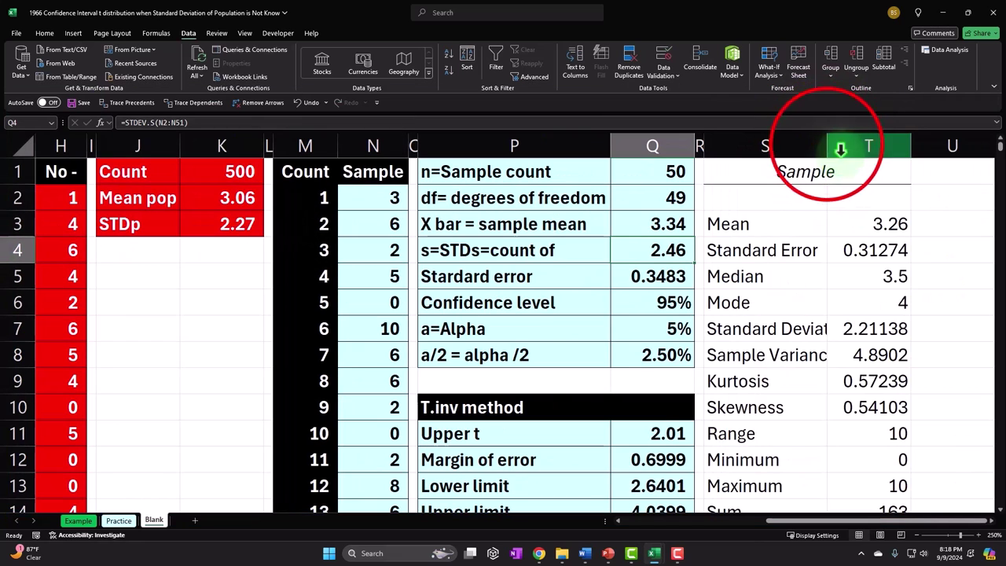
drag(881, 118, 900, 114)
drag(844, 139, 864, 140)
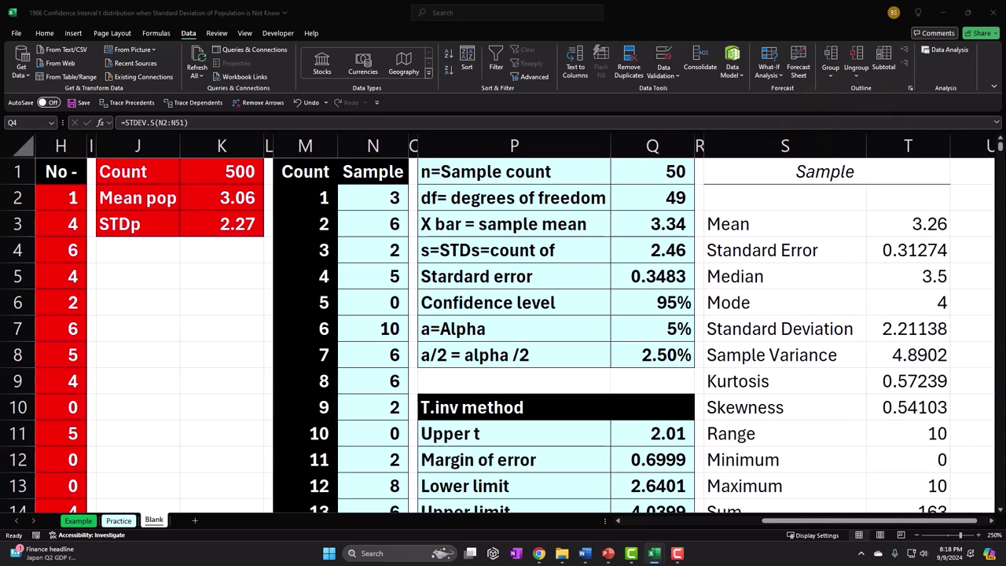
Step: Copy the format of narrow column R onto column U to make it a spacer column
click(767, 207)
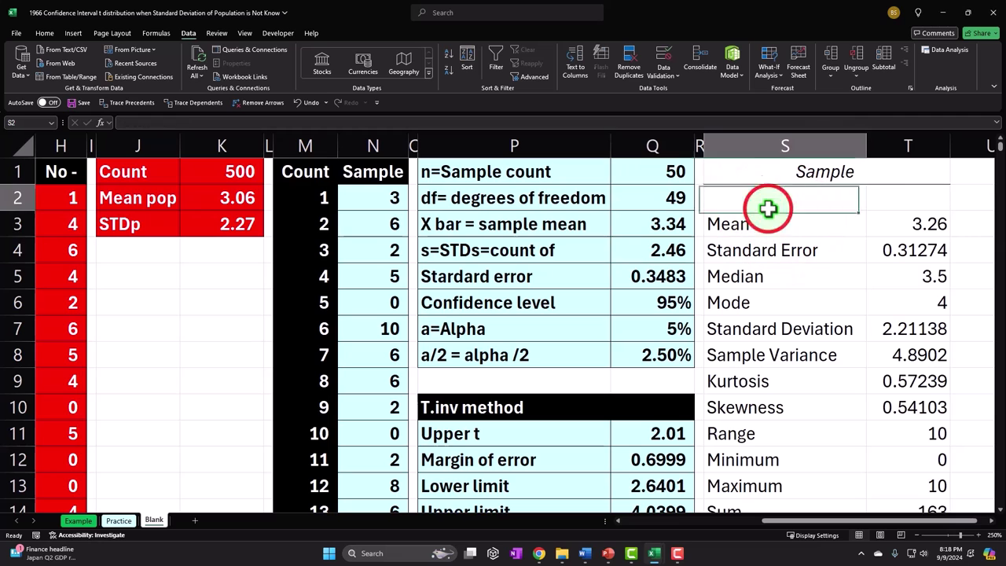
key(Right)
key(Right)
key(Right)
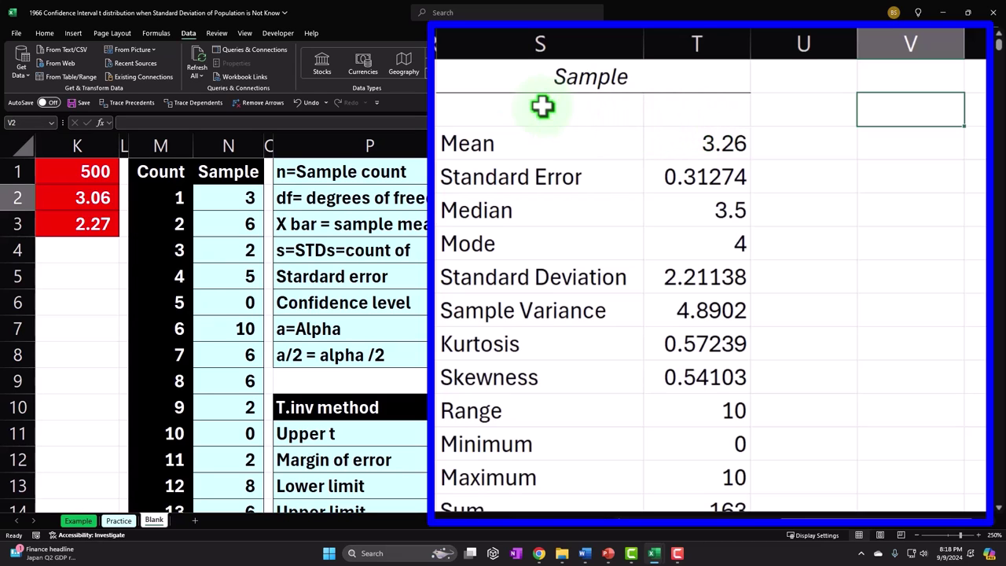
click(554, 140)
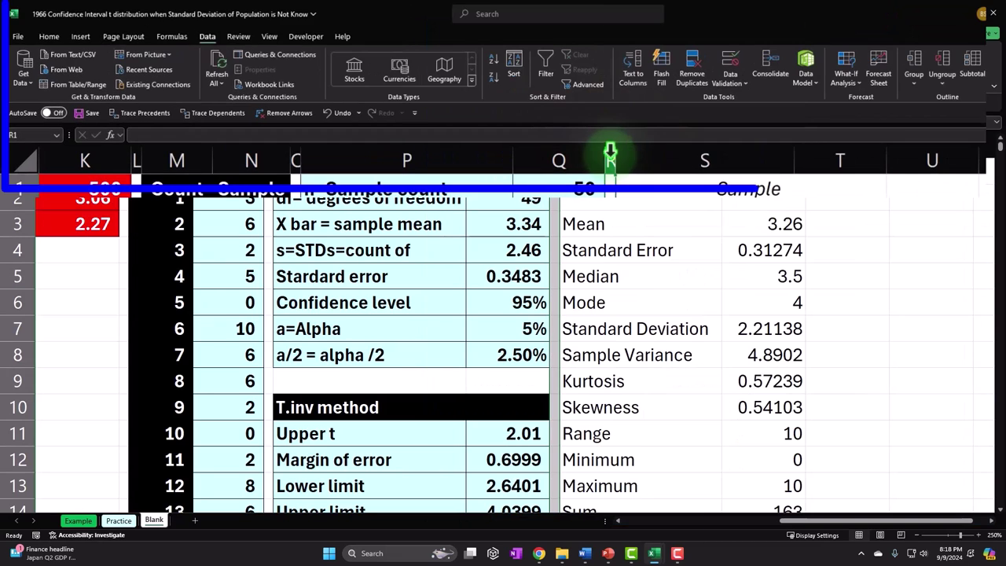
click(49, 37)
click(75, 84)
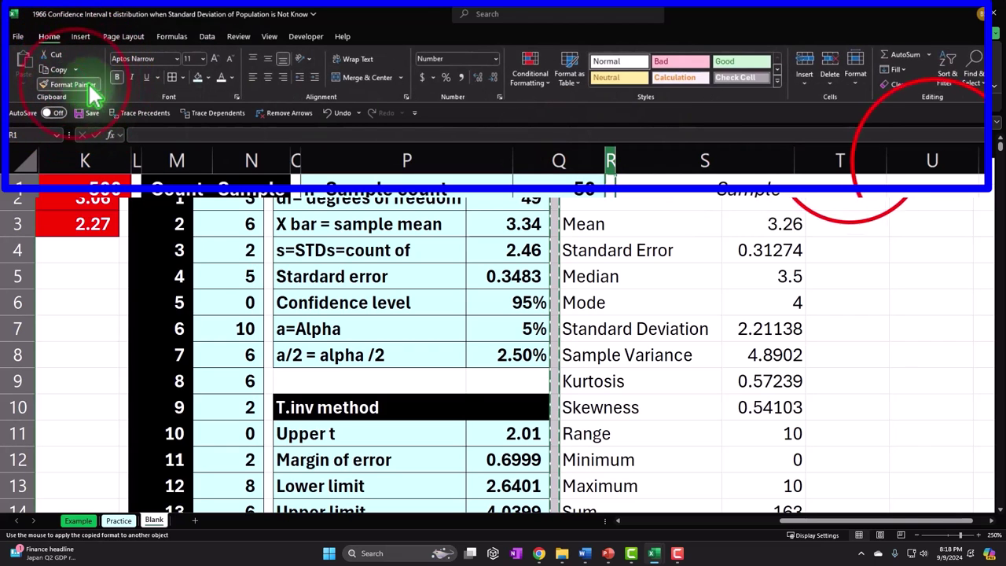
click(935, 161)
Step: Enter the header t in V1 and center it
click(860, 175)
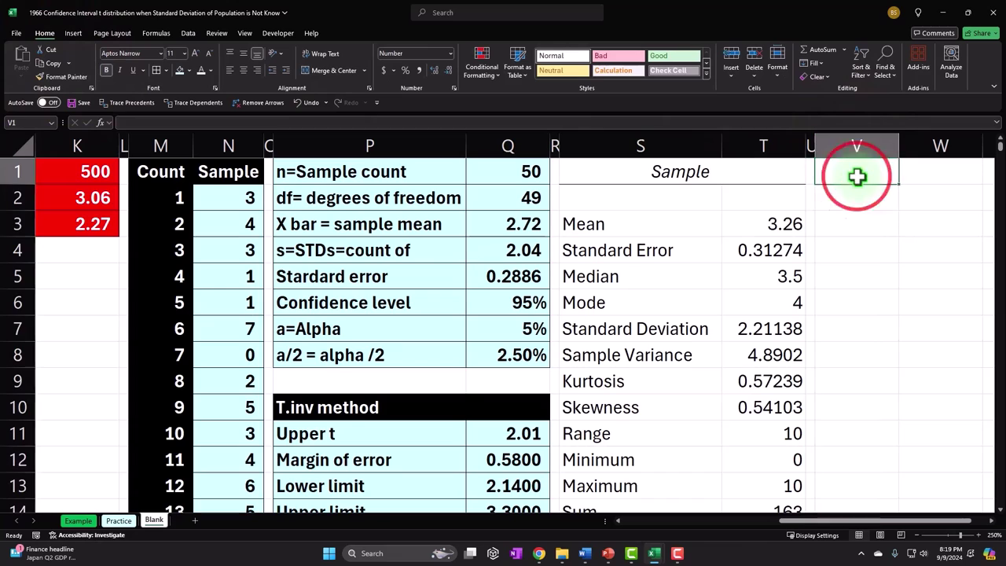
text(t)
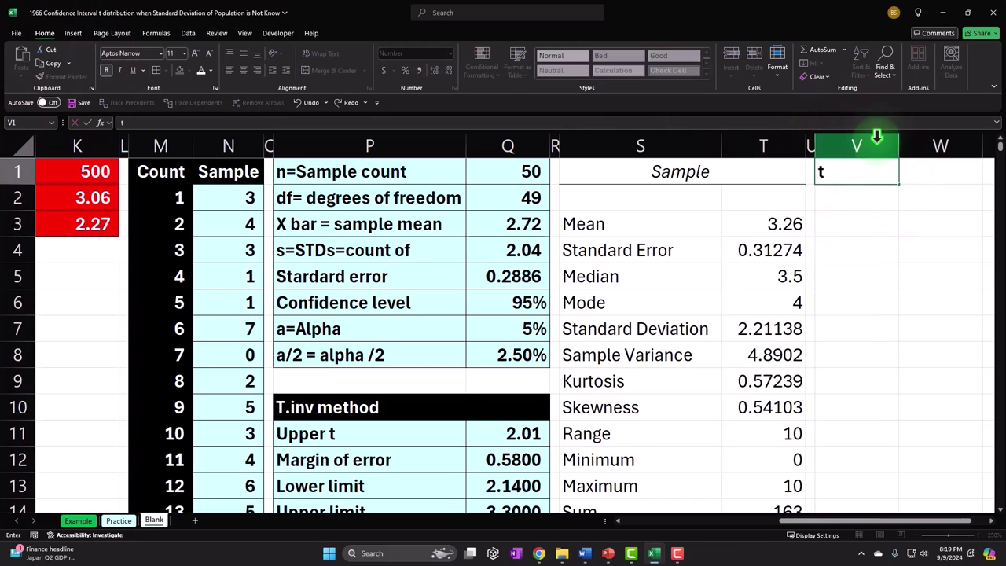
key(ctrl+Return)
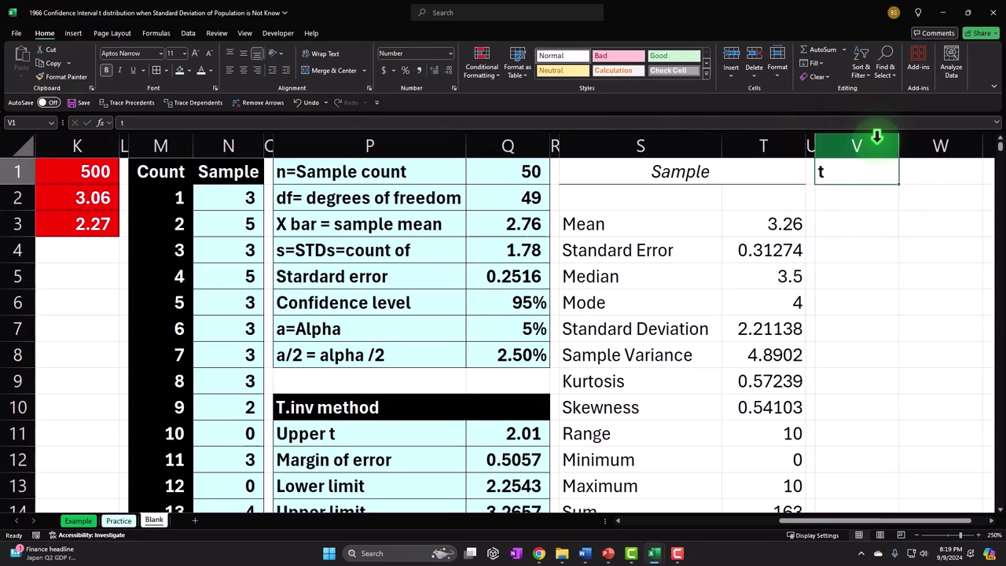
click(243, 70)
Step: Consult the t-distribution chart on the Example sheet and enter -4 in V2 of the Blank sheet as the first t value
click(954, 217)
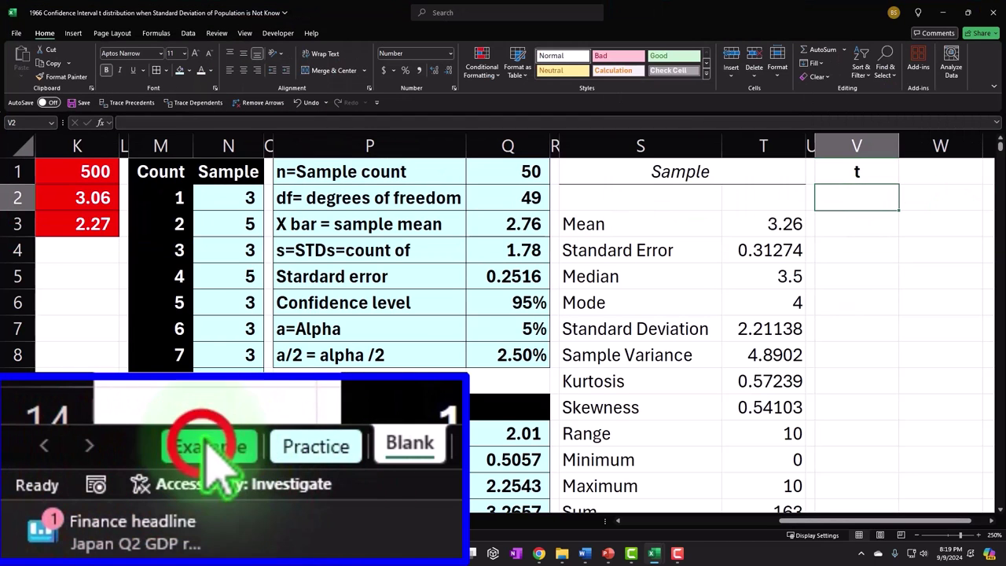
click(78, 520)
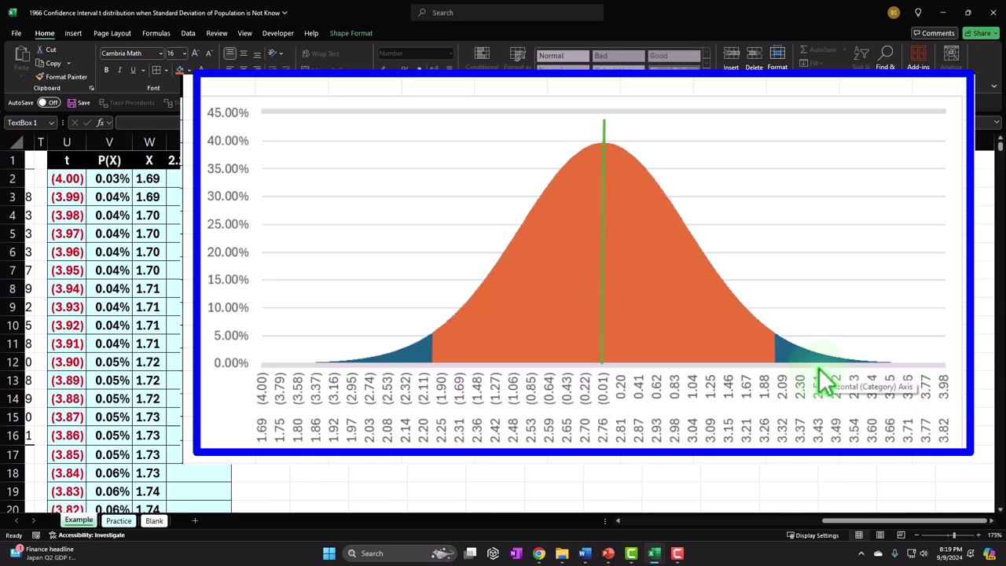
click(155, 520)
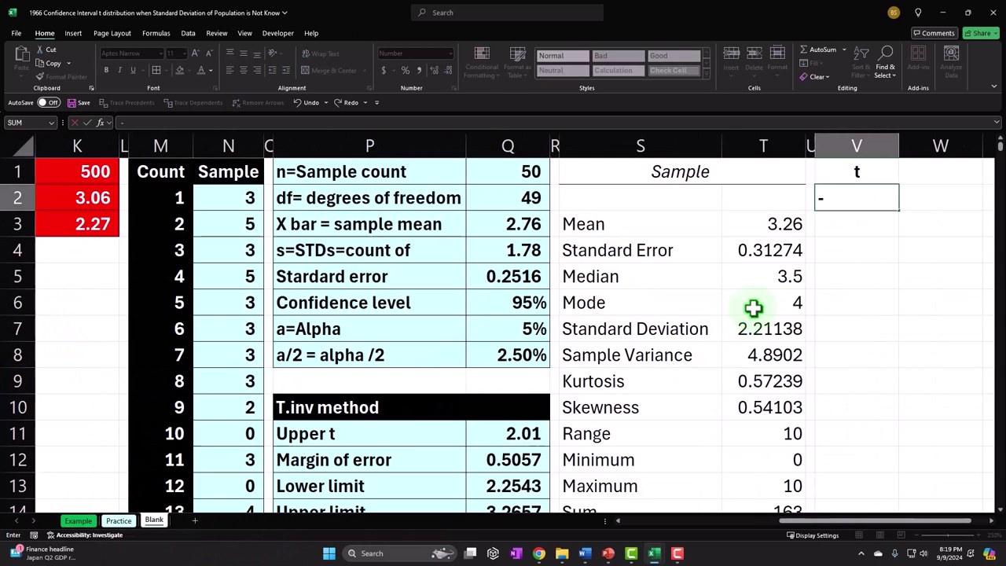
key(Return)
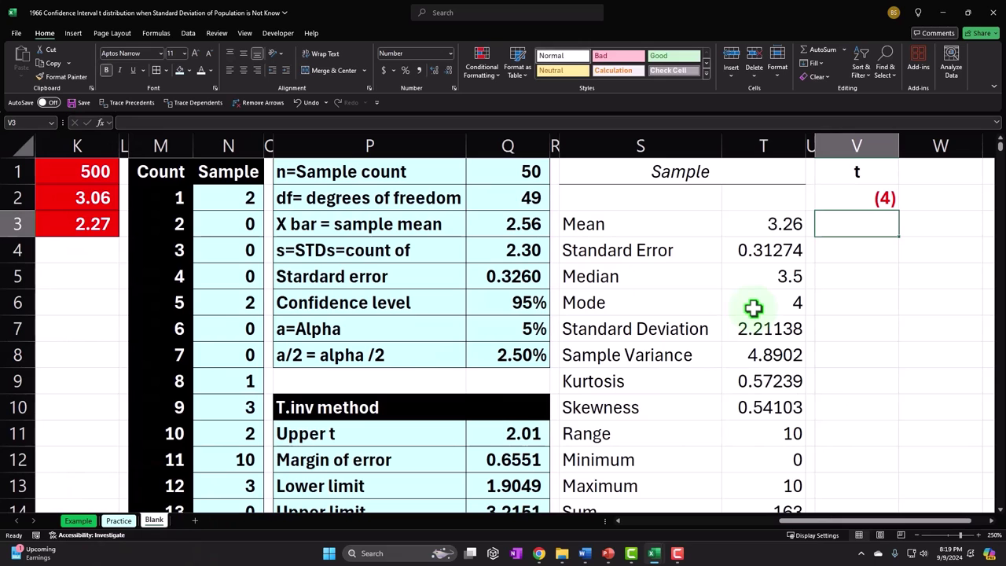
text(-4)
key(Tab)
key(Home)
text(3)
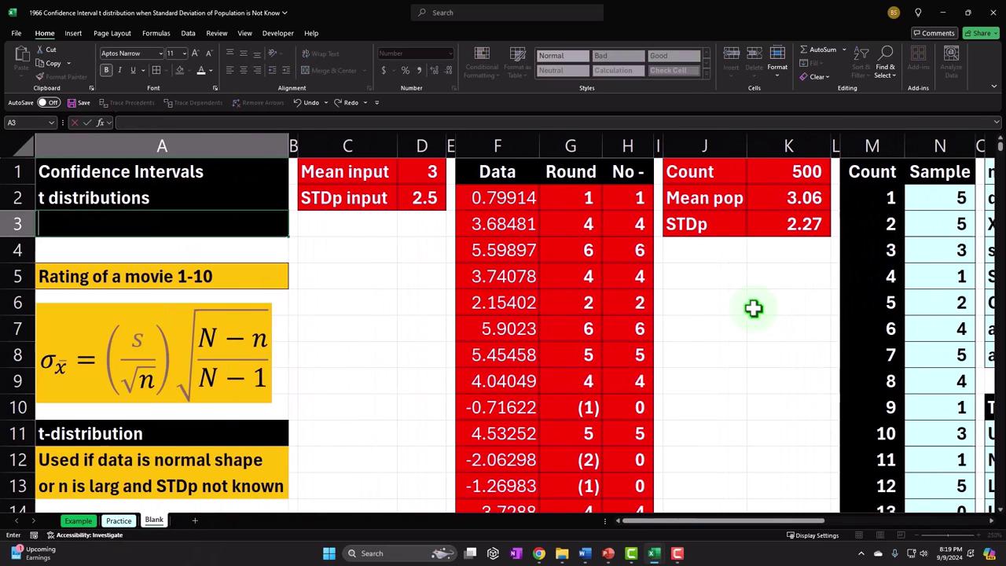
key(Return)
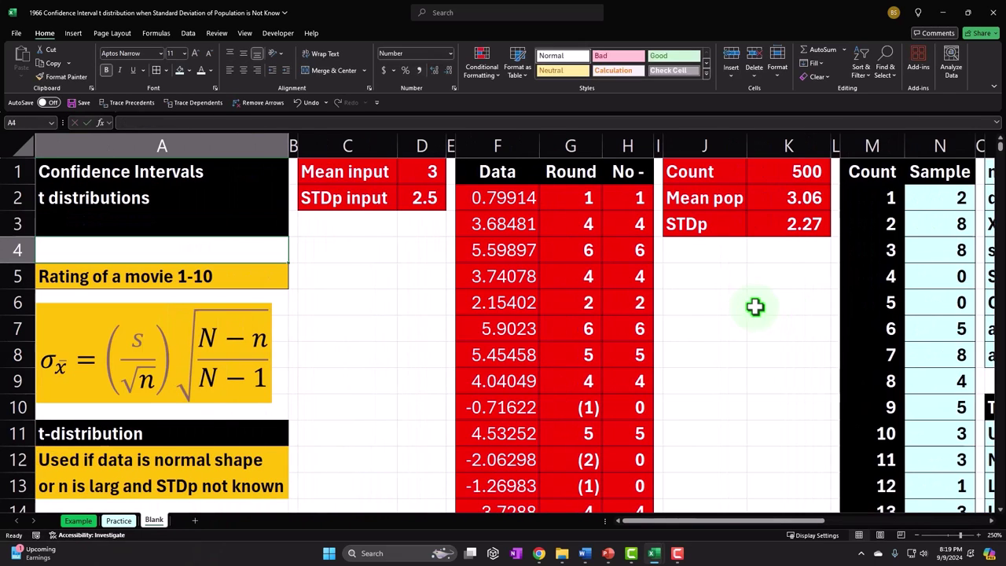
click(306, 110)
click(370, 355)
Step: Enter -3.99 in V3 as the second t value
drag(657, 520, 850, 525)
click(894, 330)
click(894, 228)
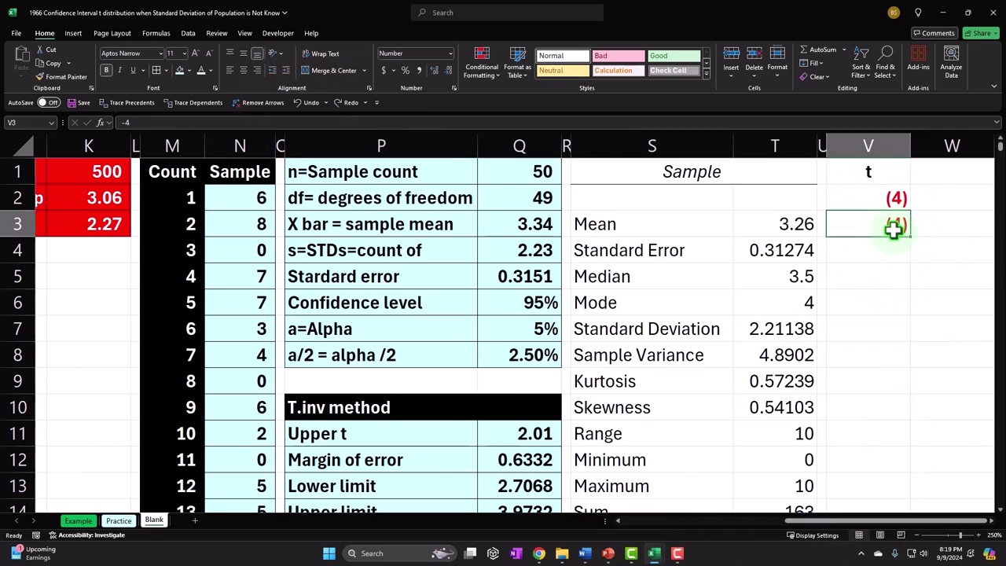
text(3)
text(=)
key(Return)
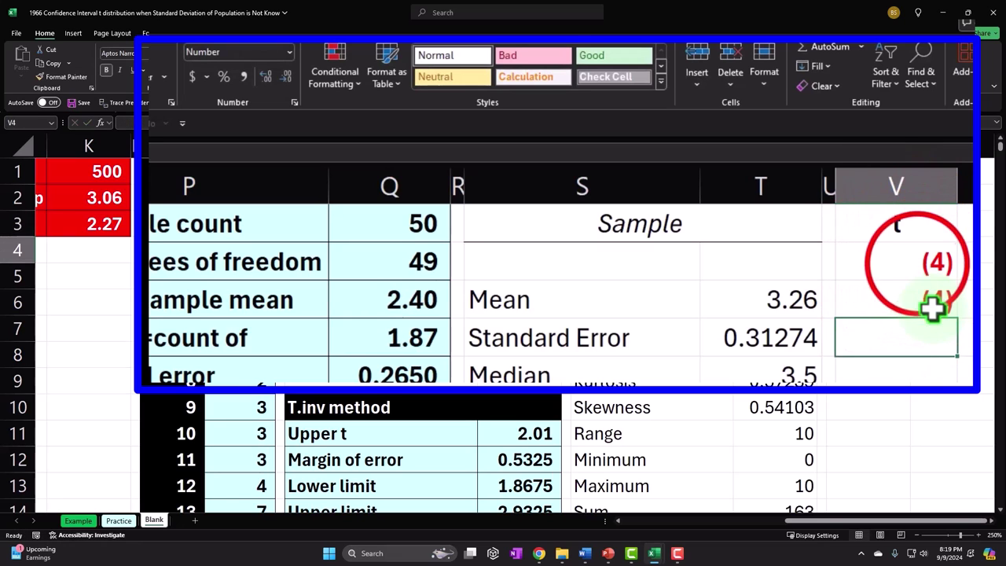
Step: Show the t values in V2:V3 with two decimals and fill the series down column V to 4.00 in V802
drag(917, 260, 916, 294)
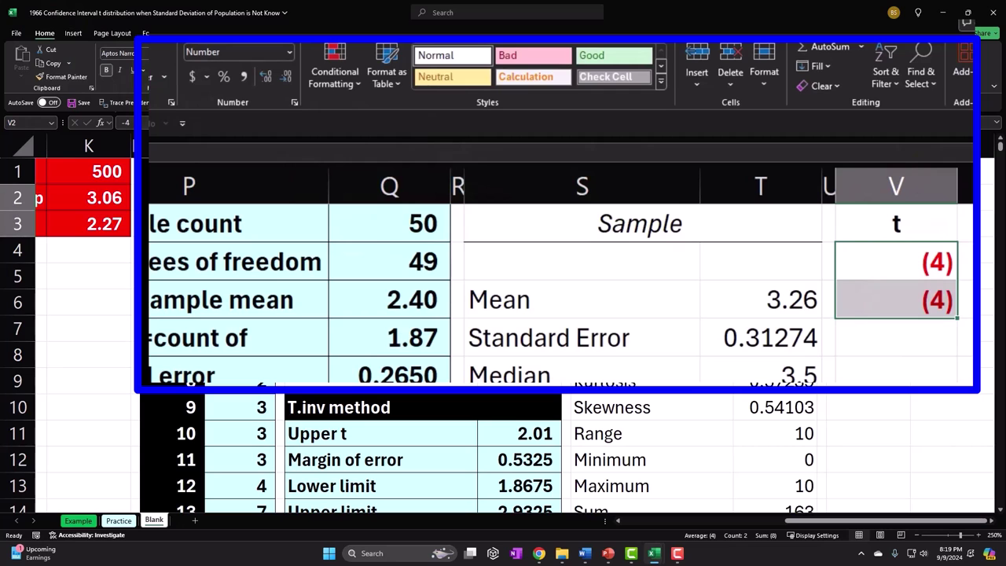
click(271, 79)
click(273, 80)
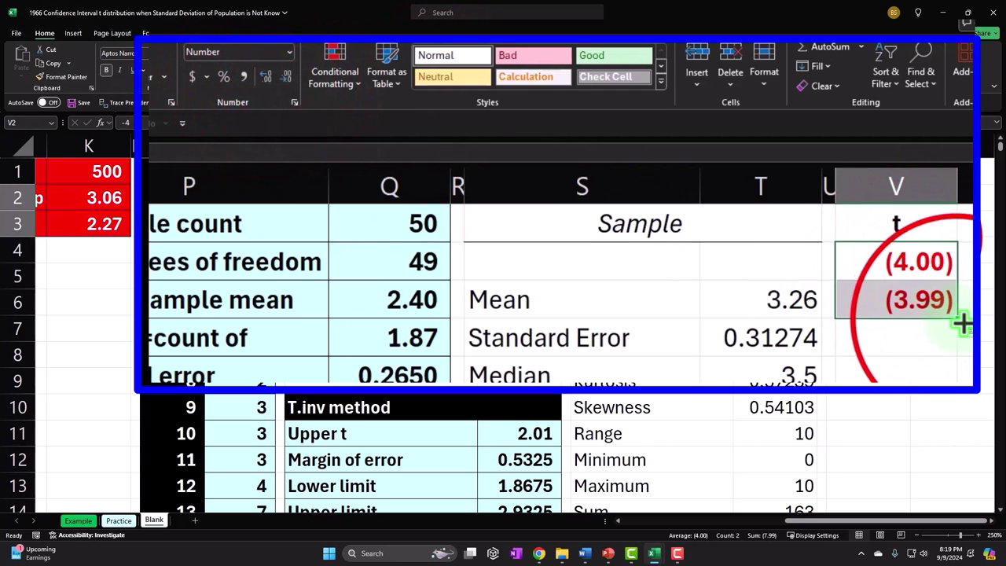
drag(911, 242, 973, 453)
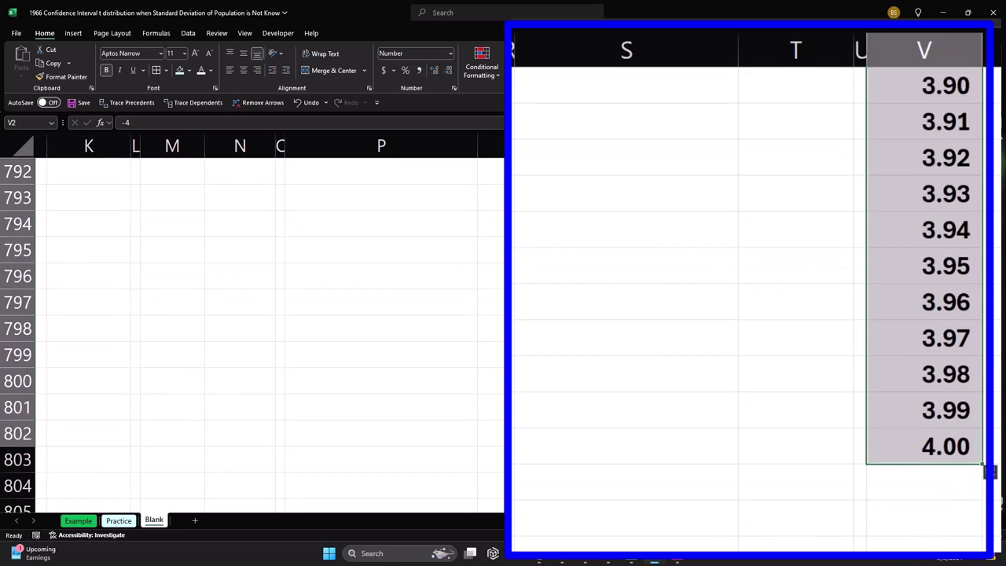
Step: Enter the header P(X) in W1 beside the t column
key(Right)
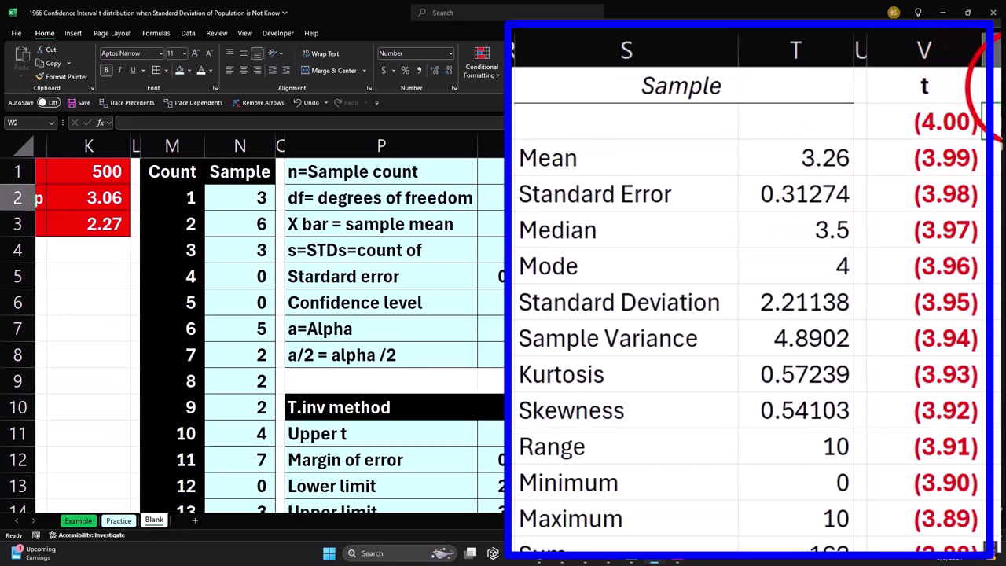
key(Up)
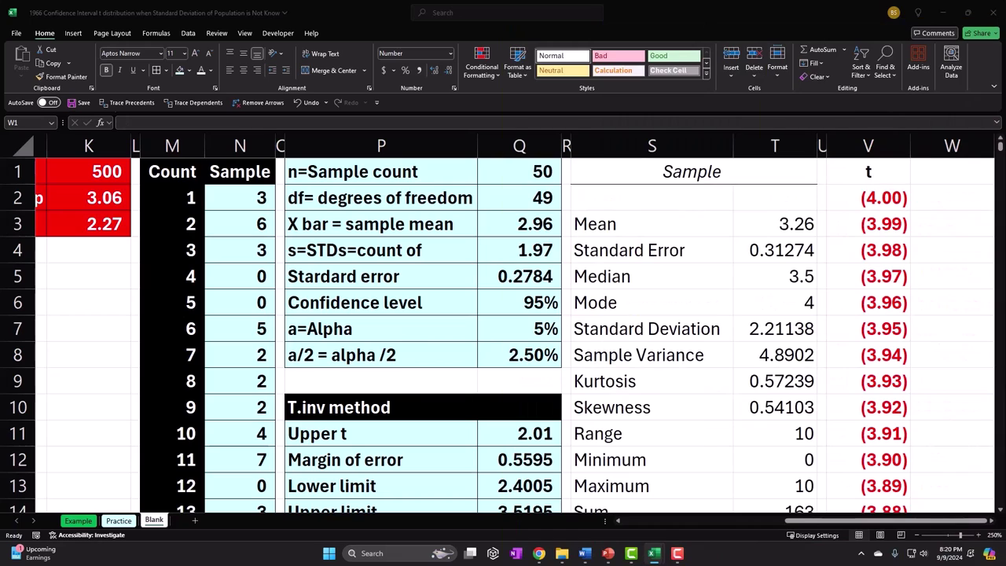
click(937, 171)
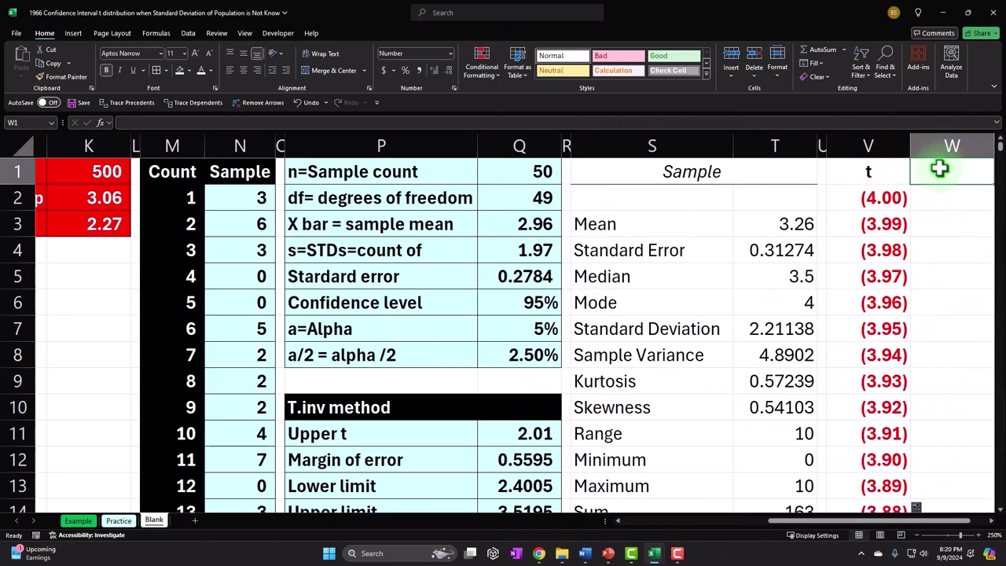
text(P()
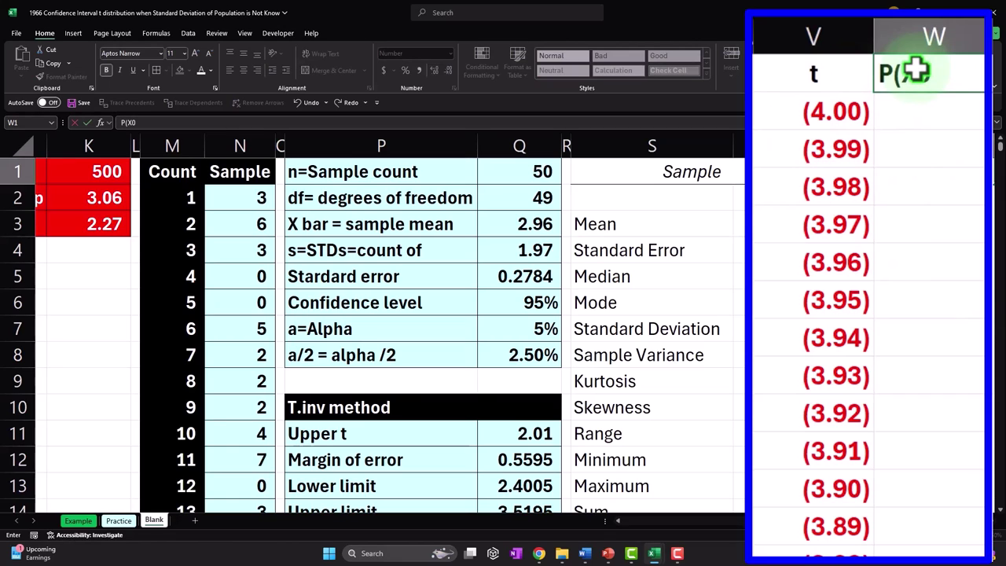
text(X)
key(Return)
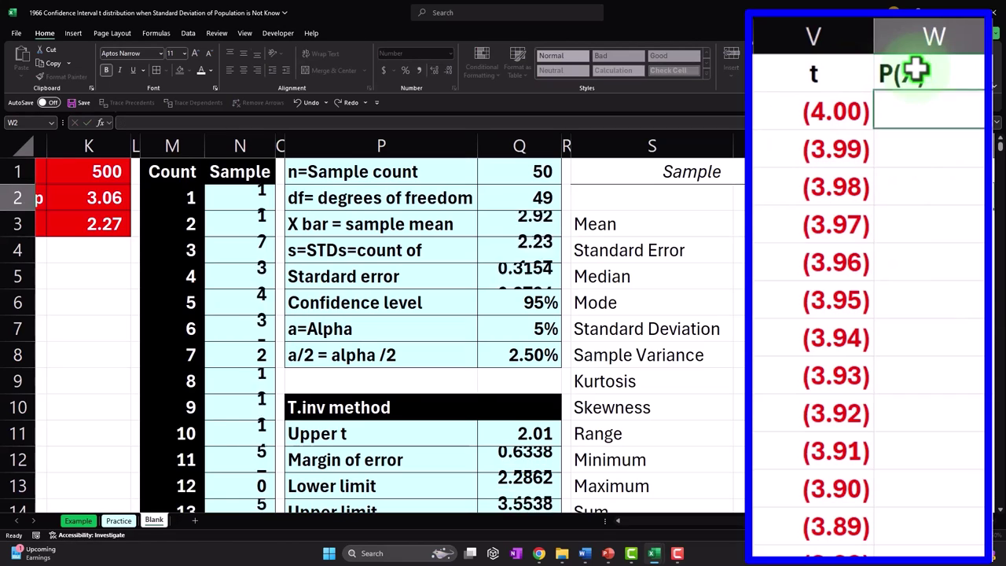
Step: Enter =T.DIST(V2,$Q$2,0) in W2 to compute the probability density for the first t value
text(=)
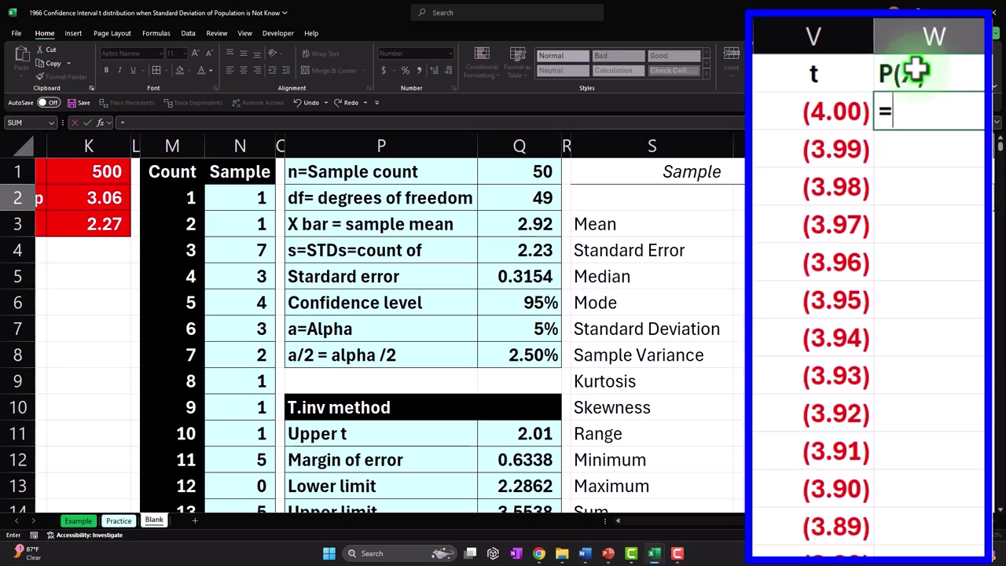
text(t.)
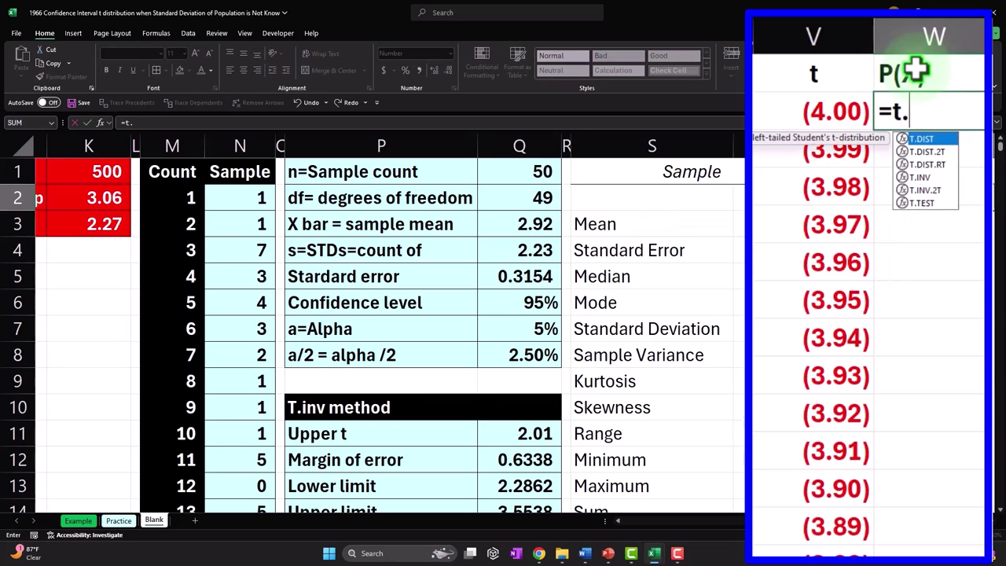
text(dis)
key(Tab)
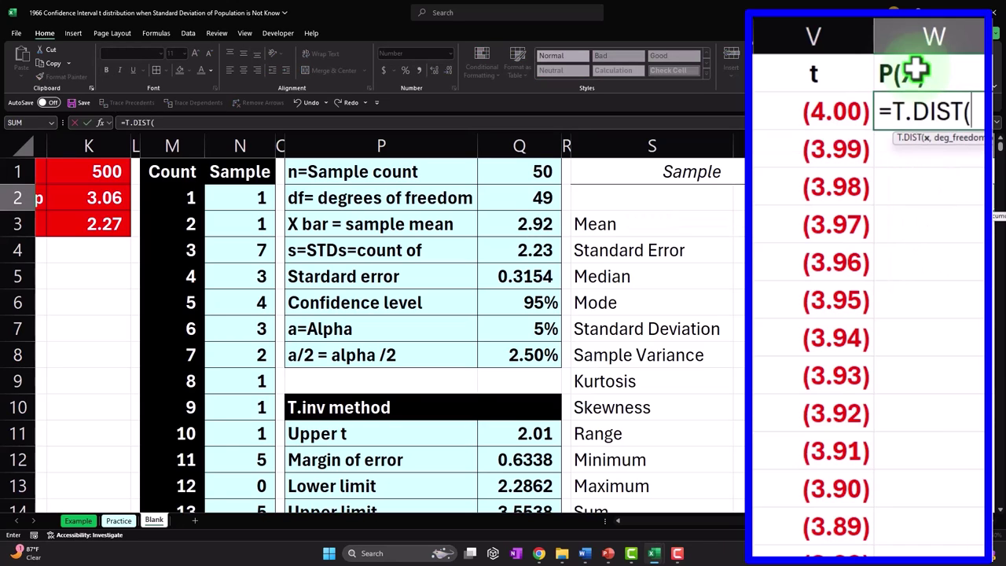
key(Left)
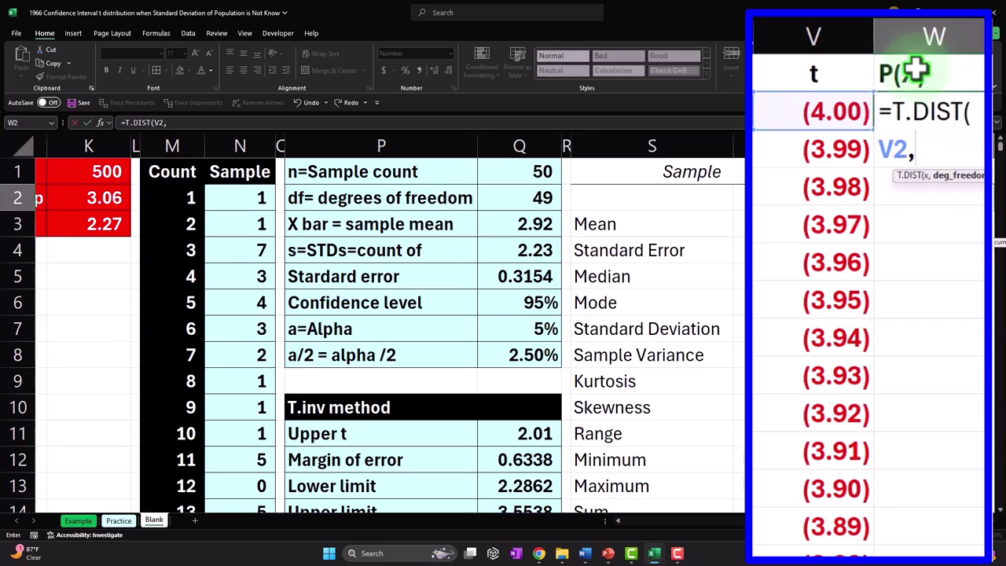
key(Left)
key(Left)
key(Left)
key(Left)
key(Left)
key(Left)
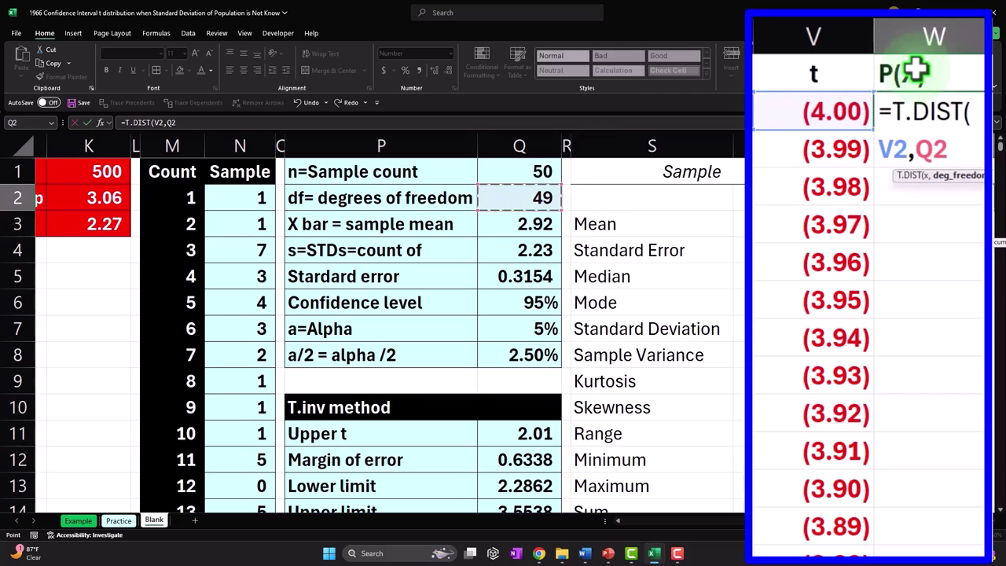
key(F4)
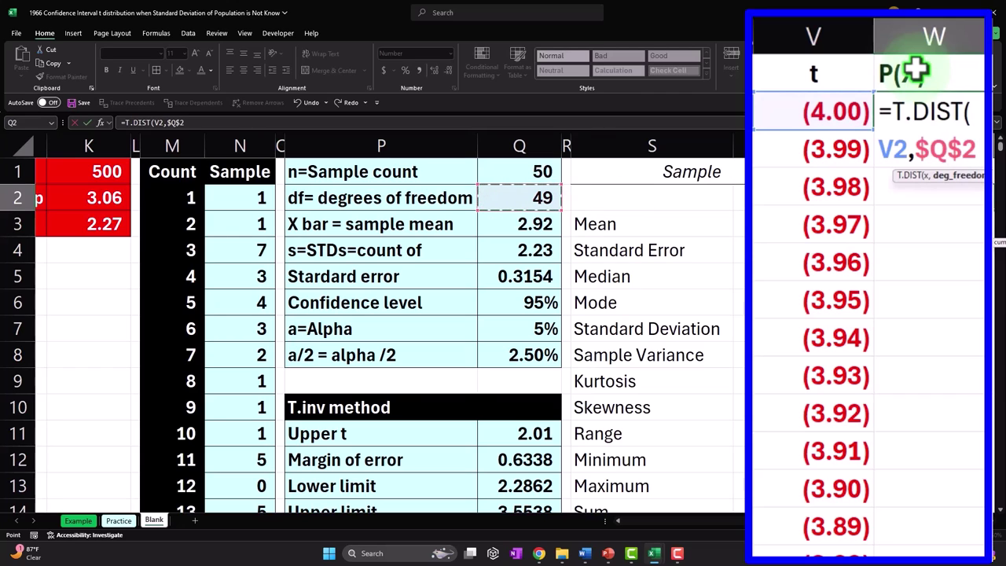
text(,)
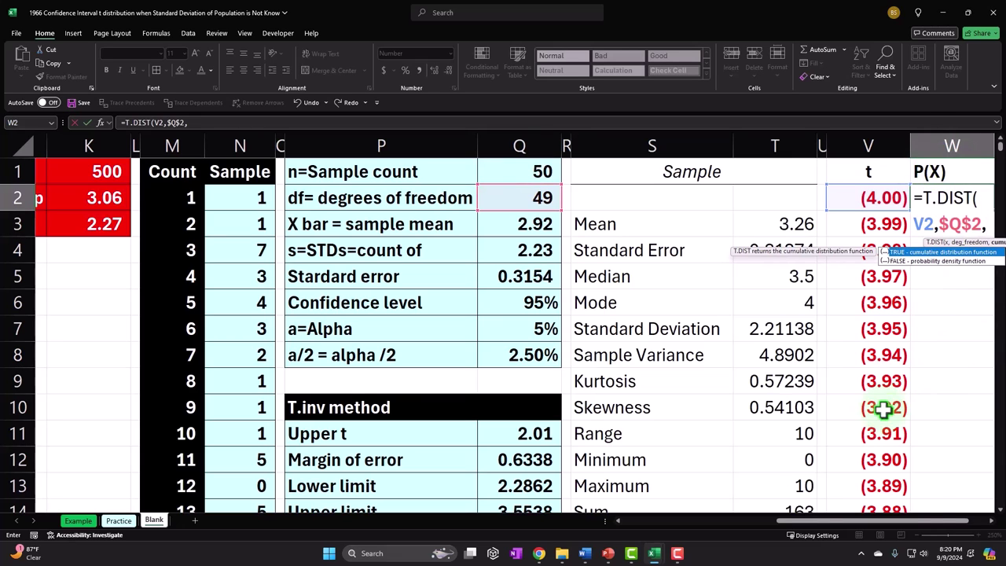
drag(834, 521, 941, 537)
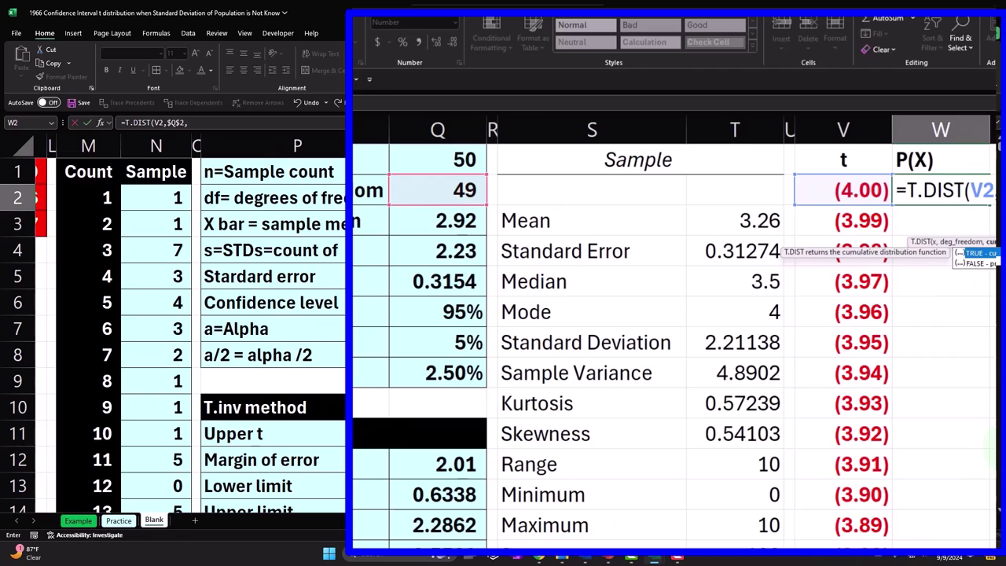
text())
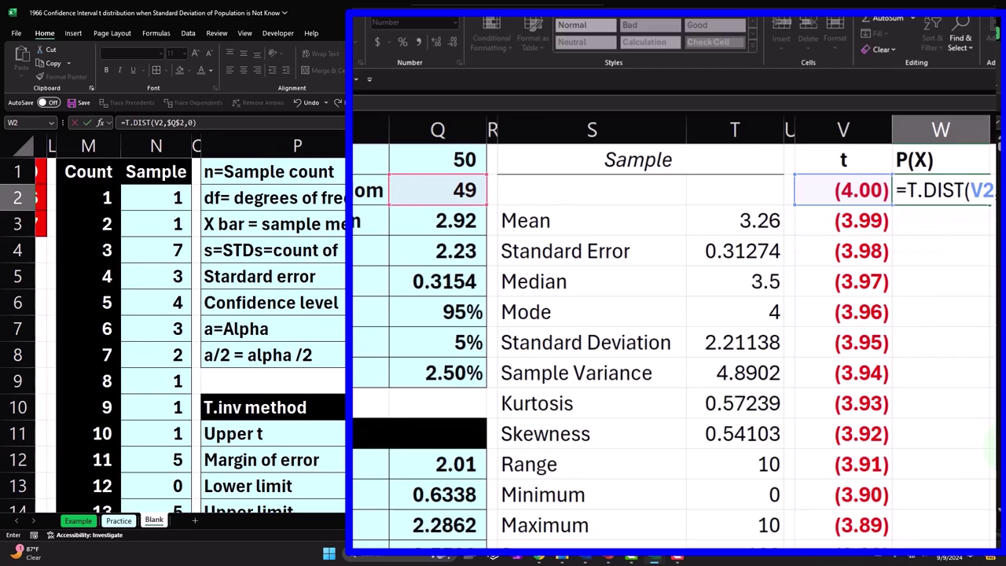
key(Return)
Step: Format W2 as a percentage with two decimals and fill its formula down the P(X) column alongside the t values
click(966, 192)
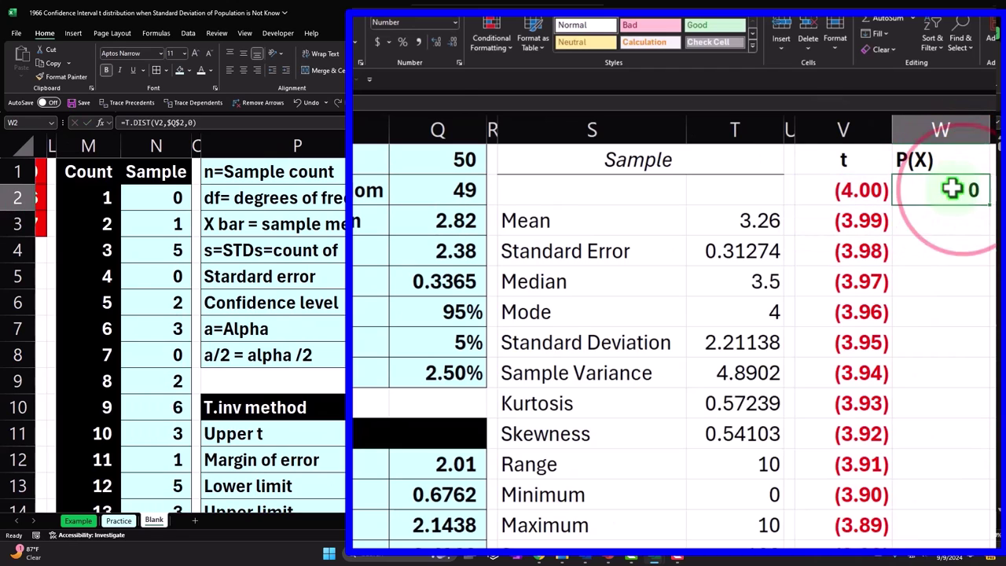
click(389, 42)
click(400, 40)
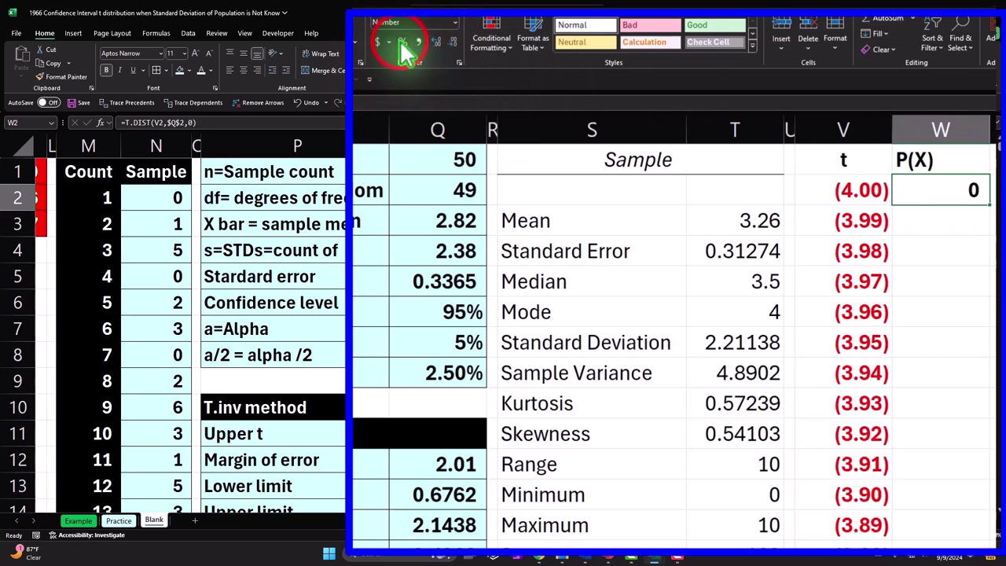
click(401, 42)
click(435, 41)
click(435, 42)
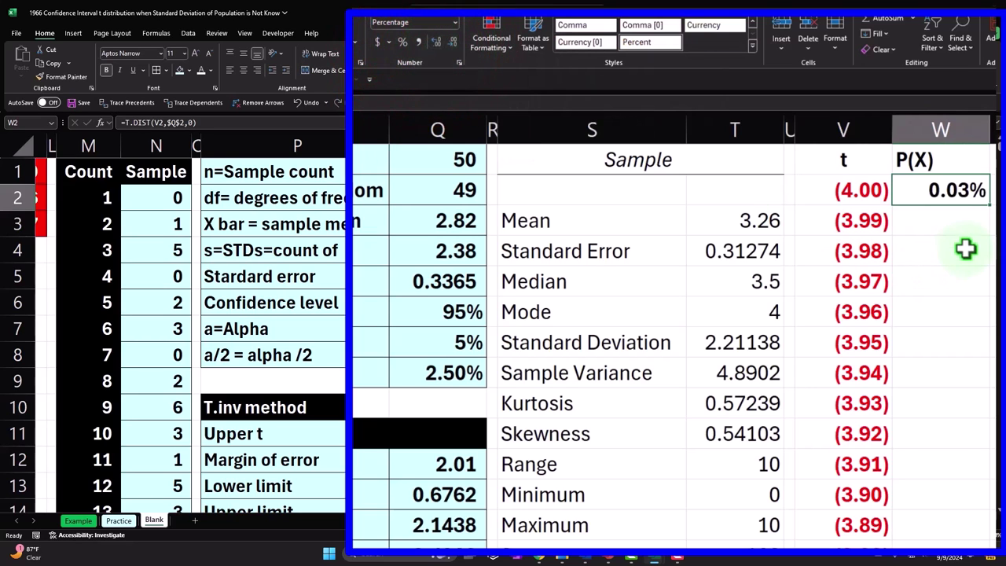
double_click(984, 203)
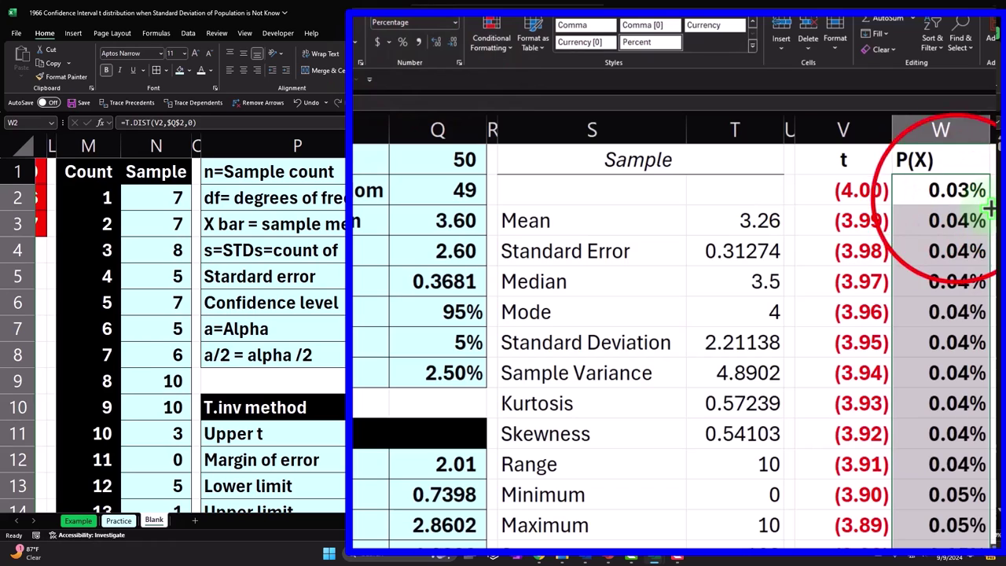
click(882, 202)
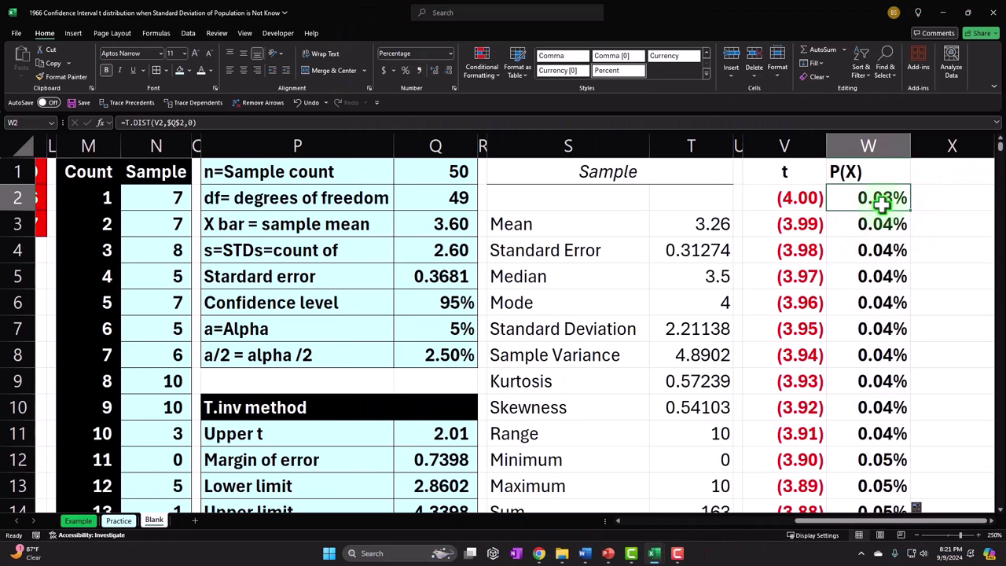
Step: Enter the header X in X1 beside the P(X) column
key(Right)
key(Up)
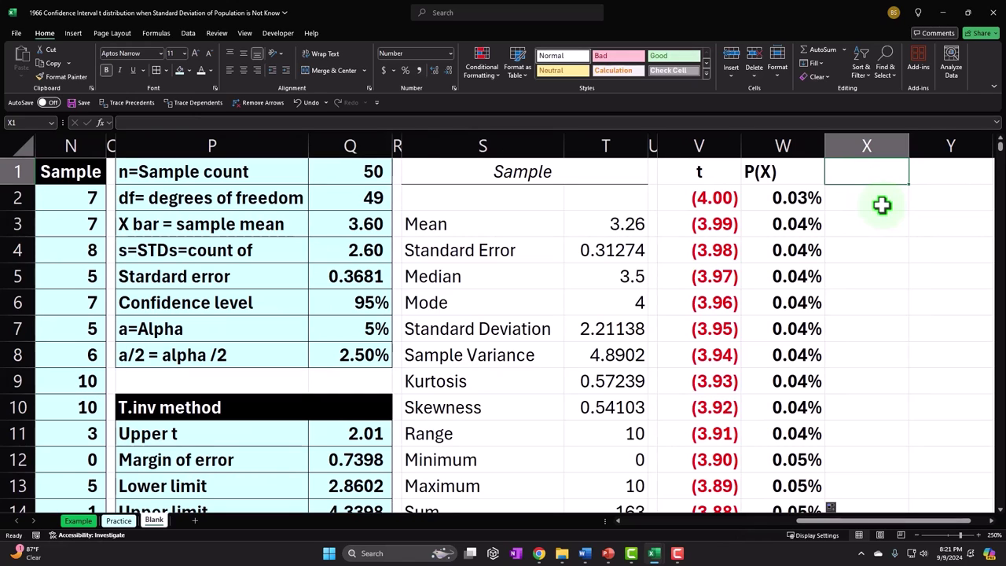
key(Left)
key(Left)
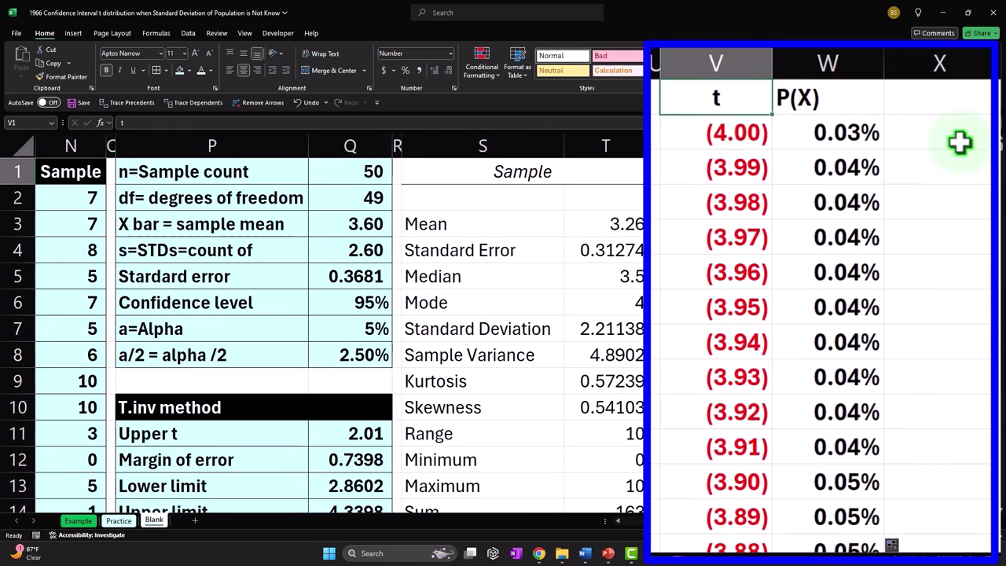
key(Right)
key(Right)
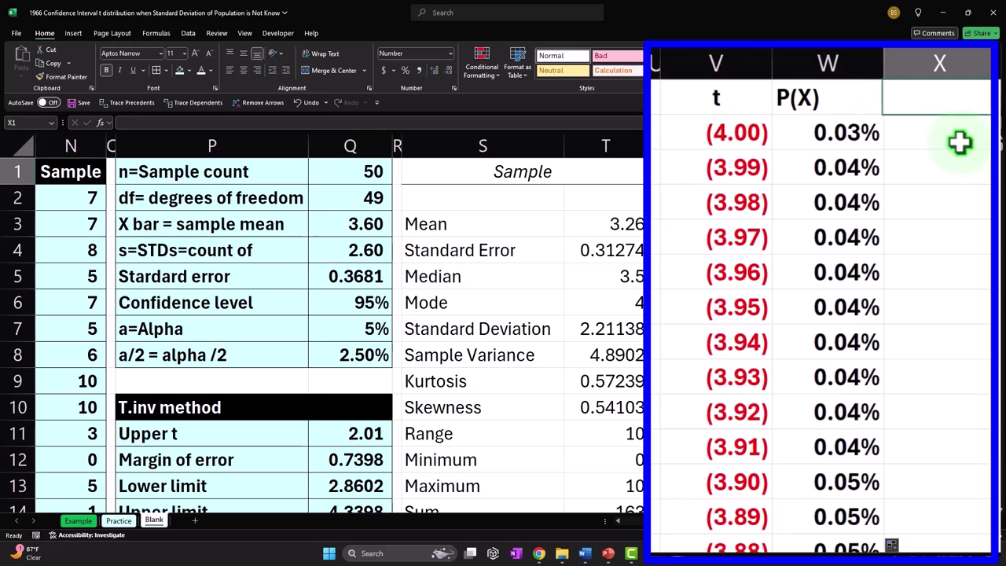
text(X)
key(Return)
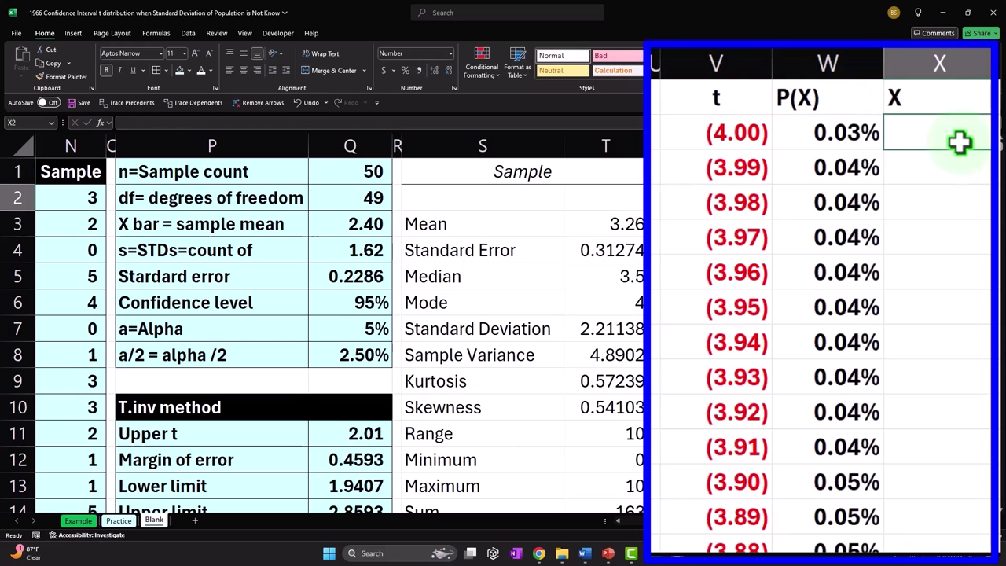
Step: Build the formula =Q3+V2*Q5 in X2, adding the sample mean to the t value times the standard error
key(Left)
key(Left)
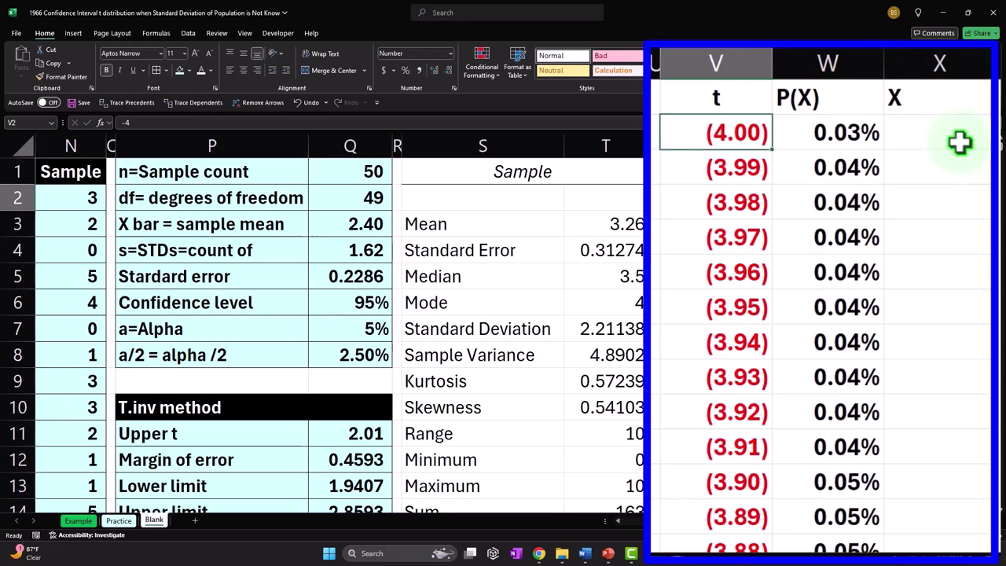
key(Right)
key(Right)
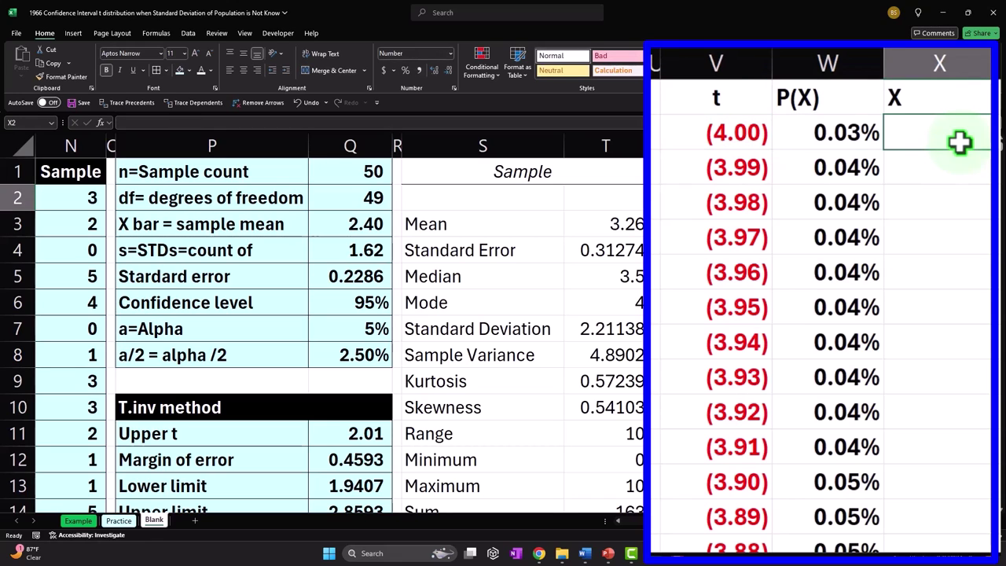
text(=)
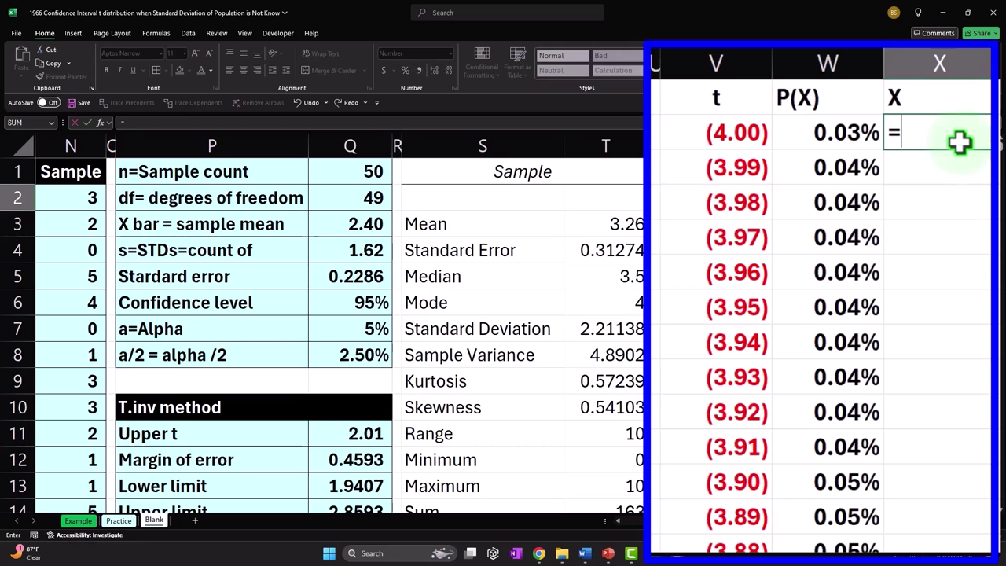
key(Left)
key(Left)
key(Left)
key(Left)
key(Left)
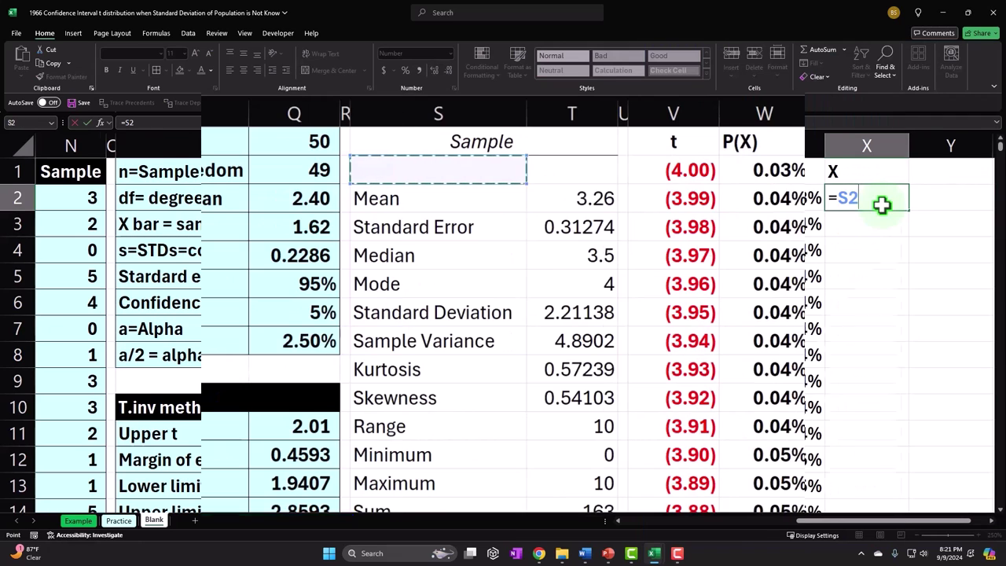
key(Left)
key(Left)
key(Left)
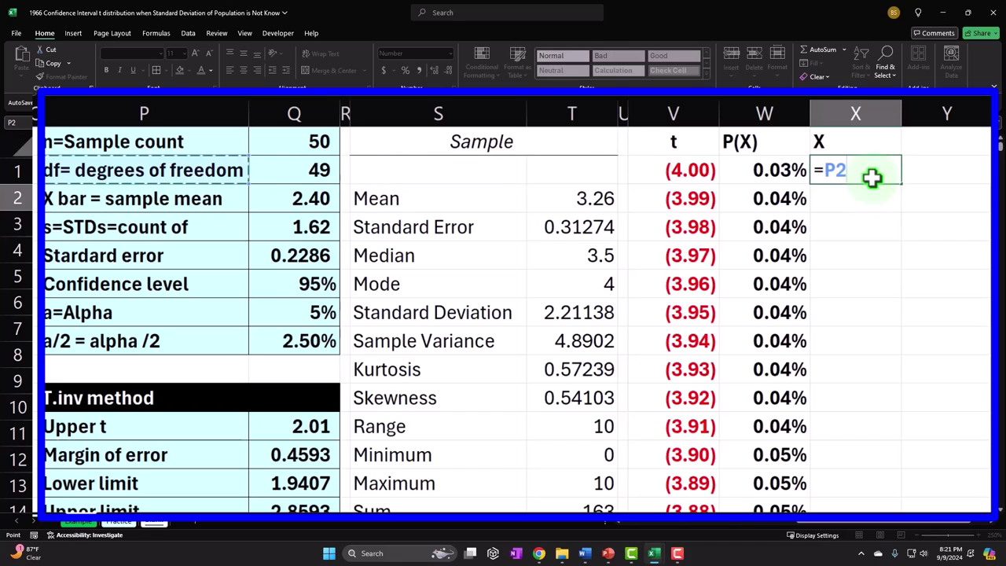
key(Right)
key(Down)
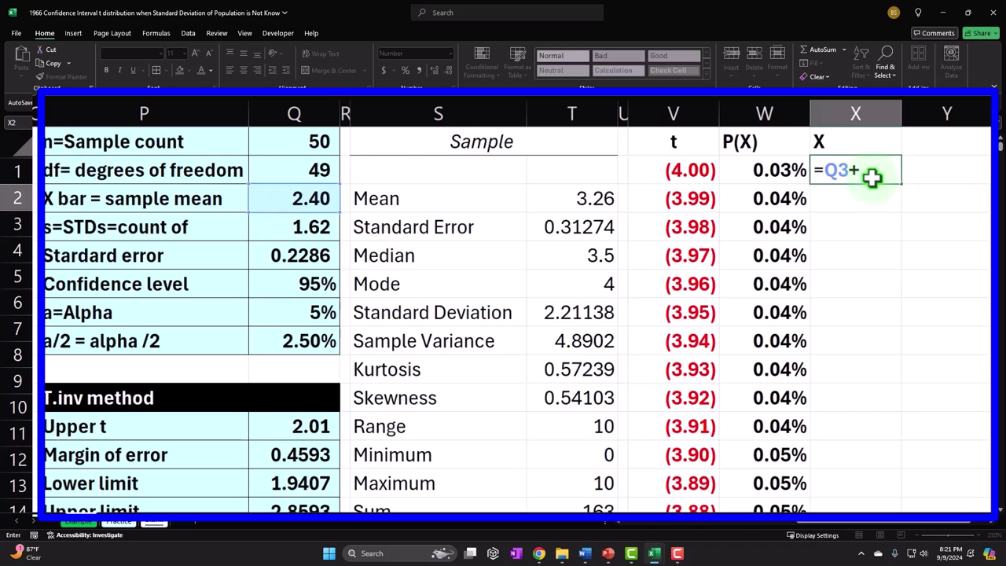
click(696, 175)
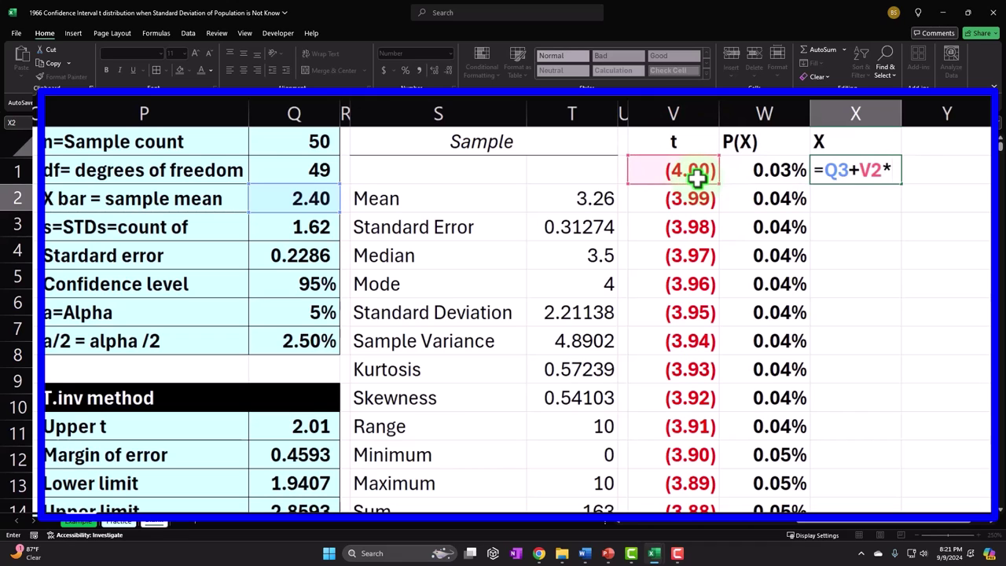
text(*)
click(305, 255)
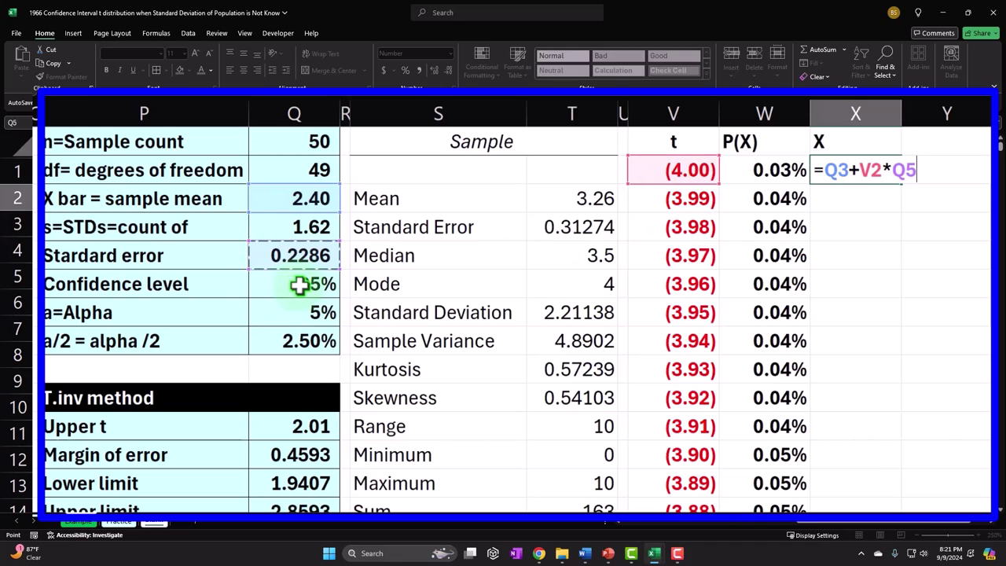
Step: Make the Q5 and Q3 references absolute and enter the X2 formula as =$Q$3+V2*$Q$5
click(903, 169)
key(F4)
double_click(838, 170)
key(F4)
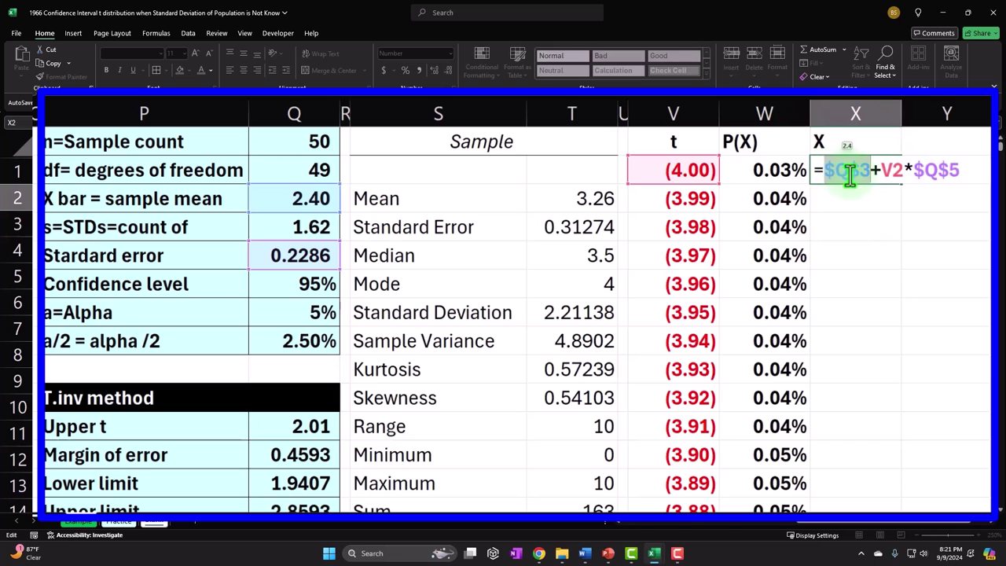
key(Return)
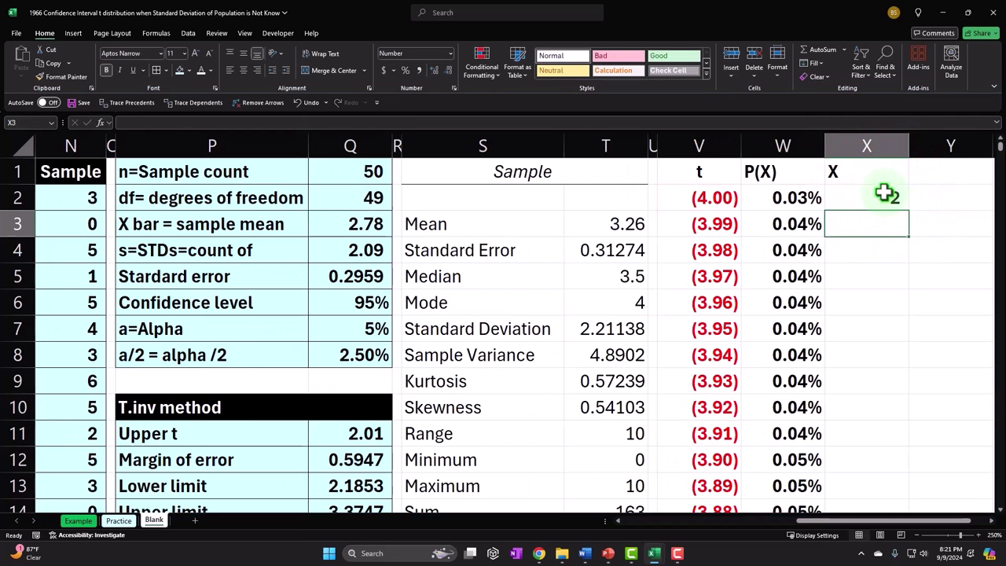
Step: Show X2 with two decimals and fill its formula down the X column alongside the table
click(880, 166)
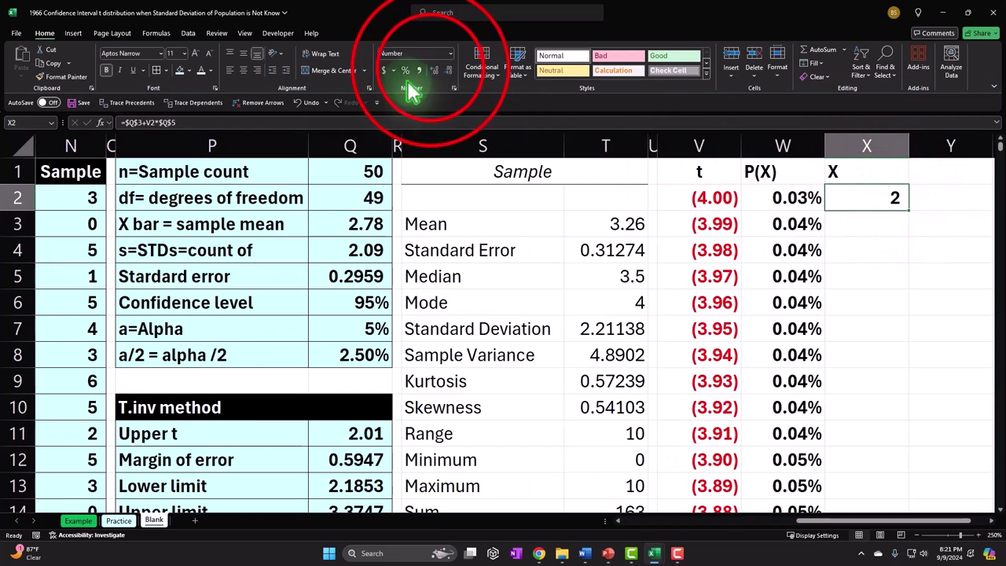
click(434, 70)
click(434, 70)
click(889, 254)
double_click(889, 254)
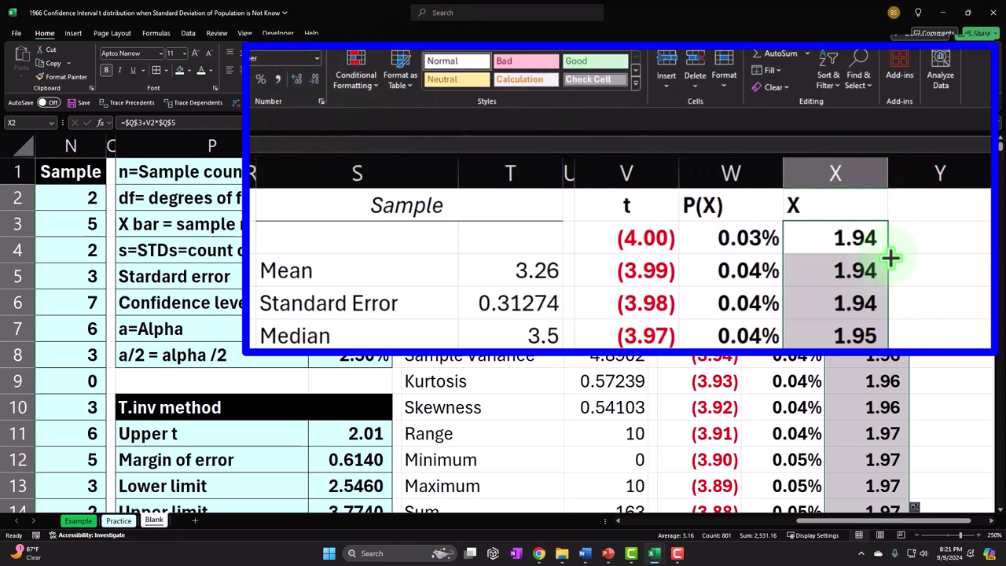
Step: Format the headers in V1:X1 with a black fill and white text
drag(723, 170, 832, 174)
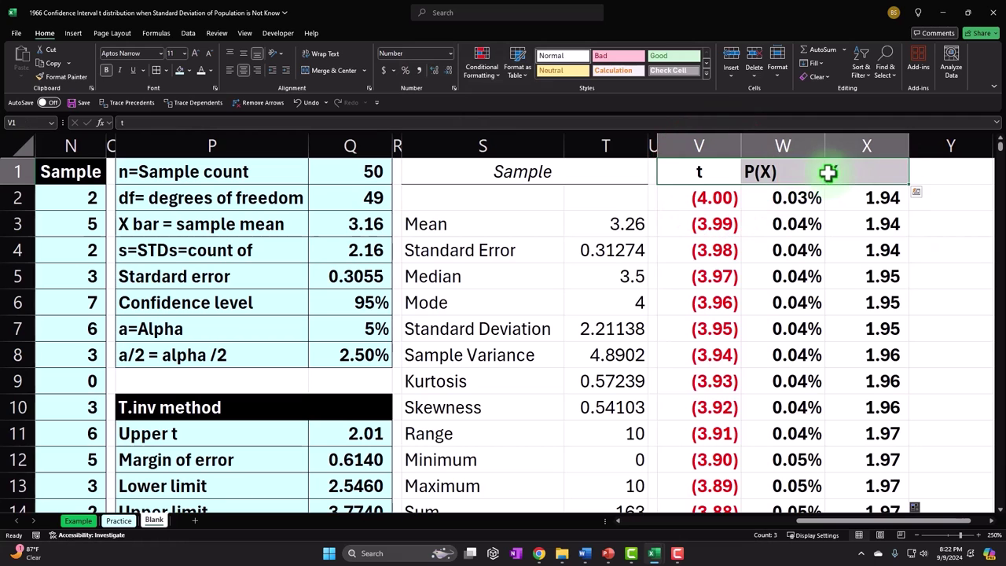
click(189, 70)
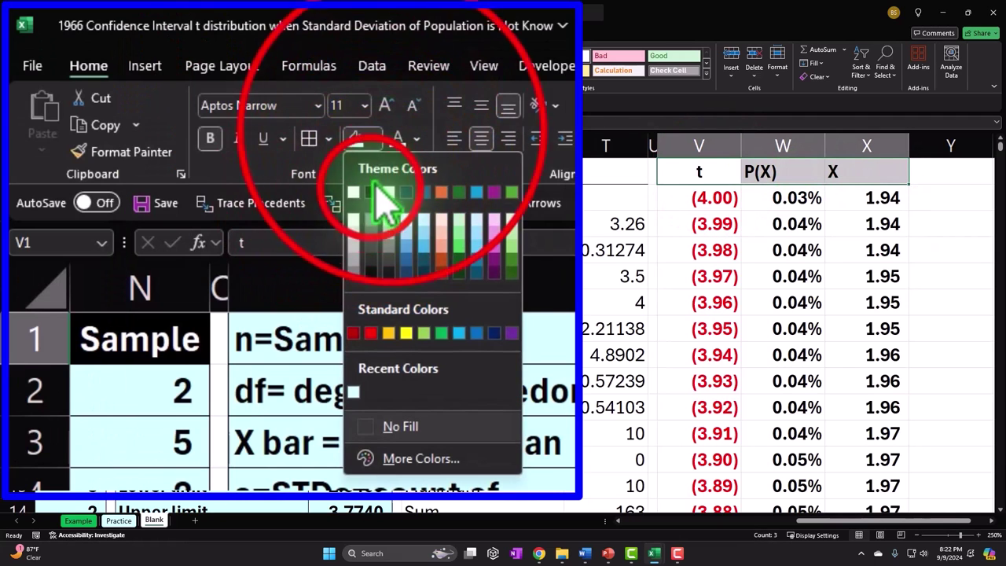
click(375, 192)
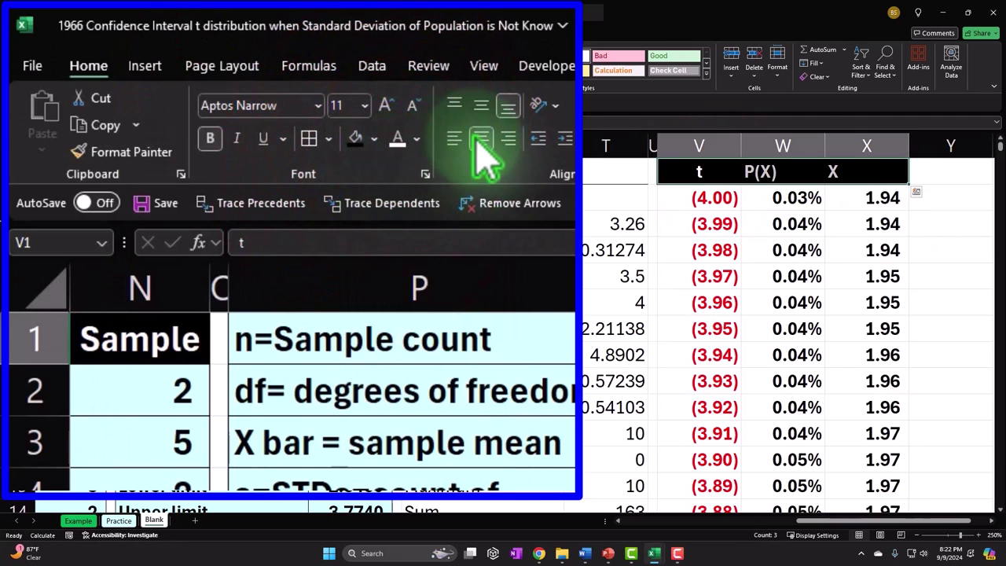
click(732, 222)
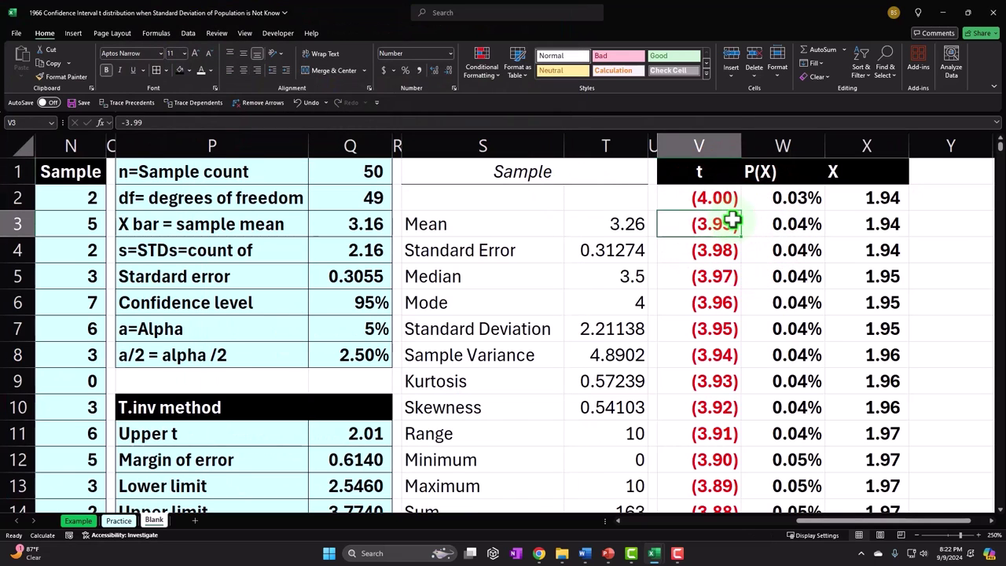
key(Right)
key(Right)
key(Right)
key(Right)
key(Right)
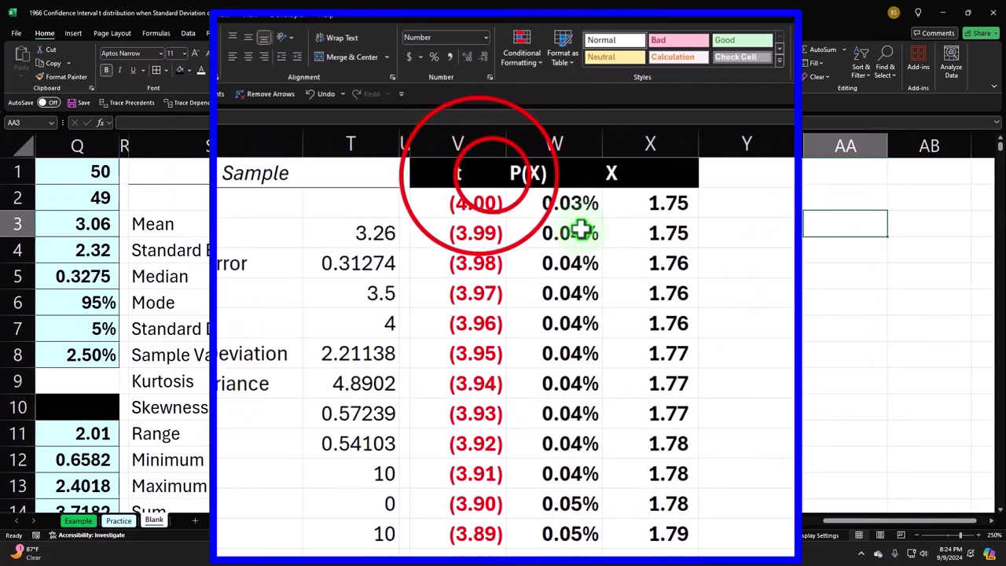
Step: Center the headers in V1:X1, autofit columns V to X, and widen all three columns slightly
drag(452, 173, 649, 173)
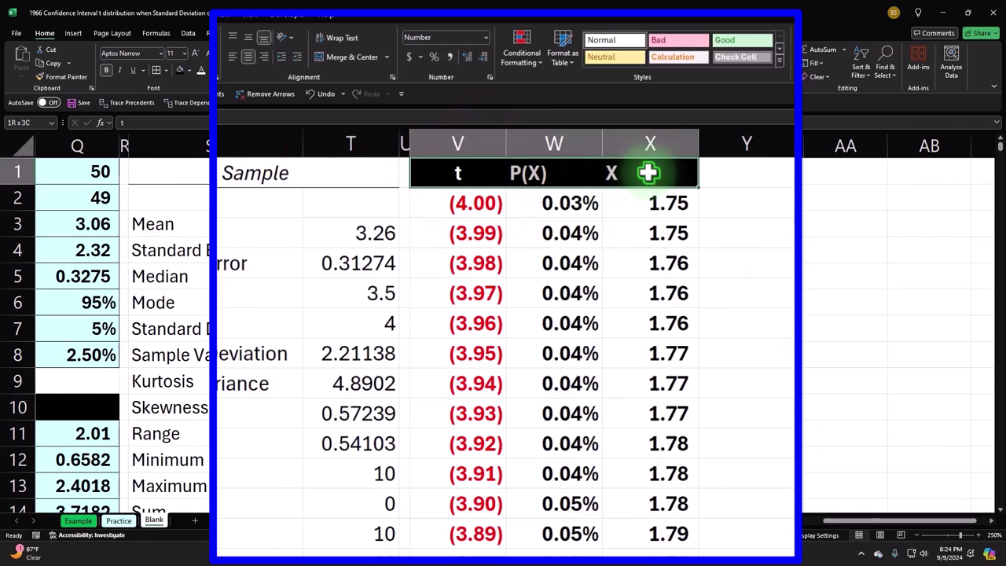
click(247, 57)
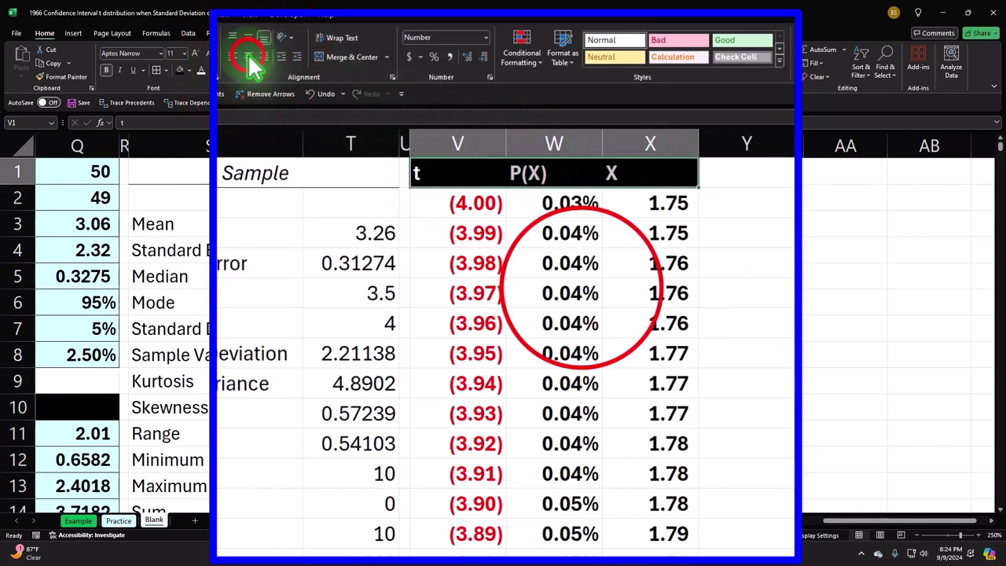
click(247, 57)
drag(472, 140, 679, 139)
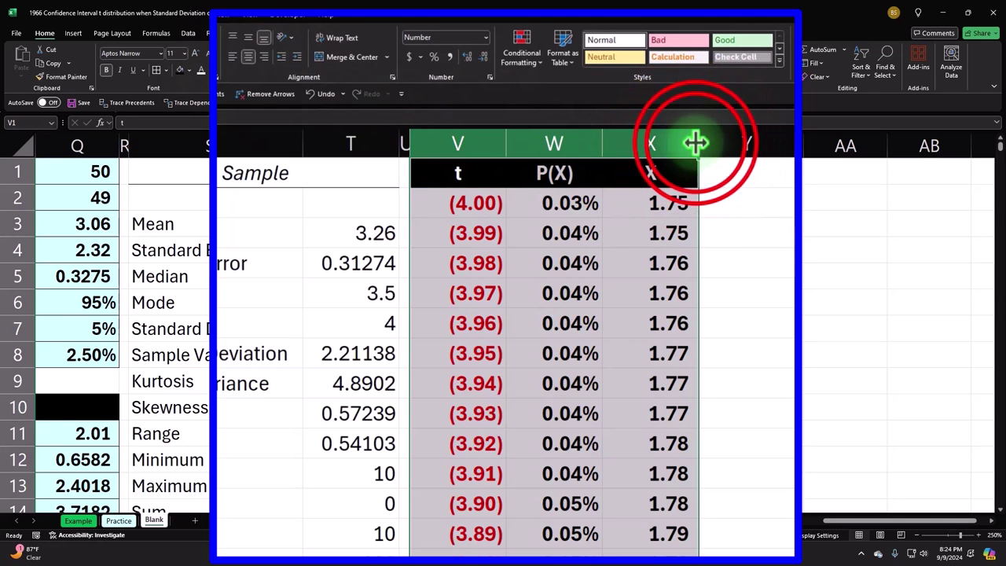
double_click(695, 143)
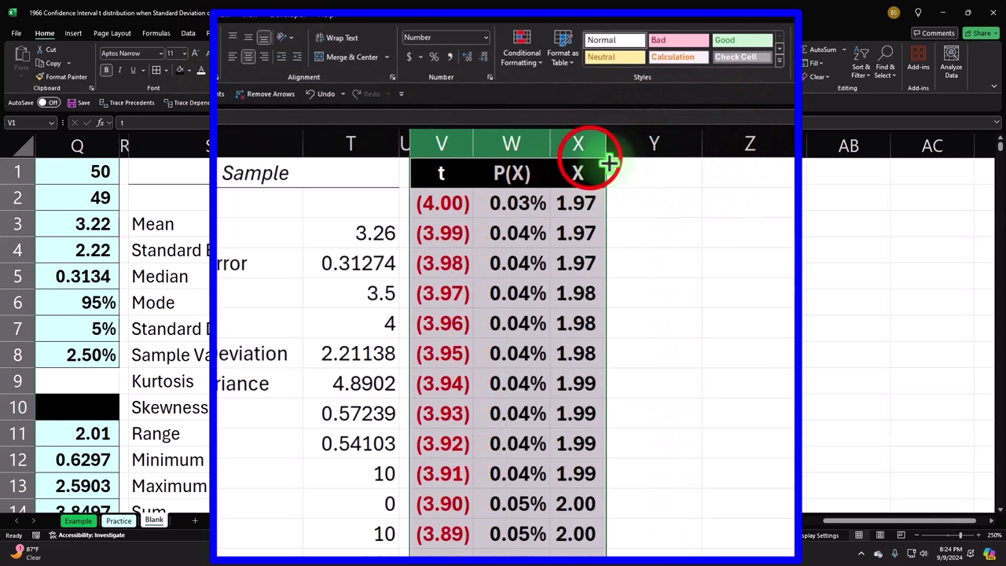
click(548, 146)
drag(550, 145, 571, 145)
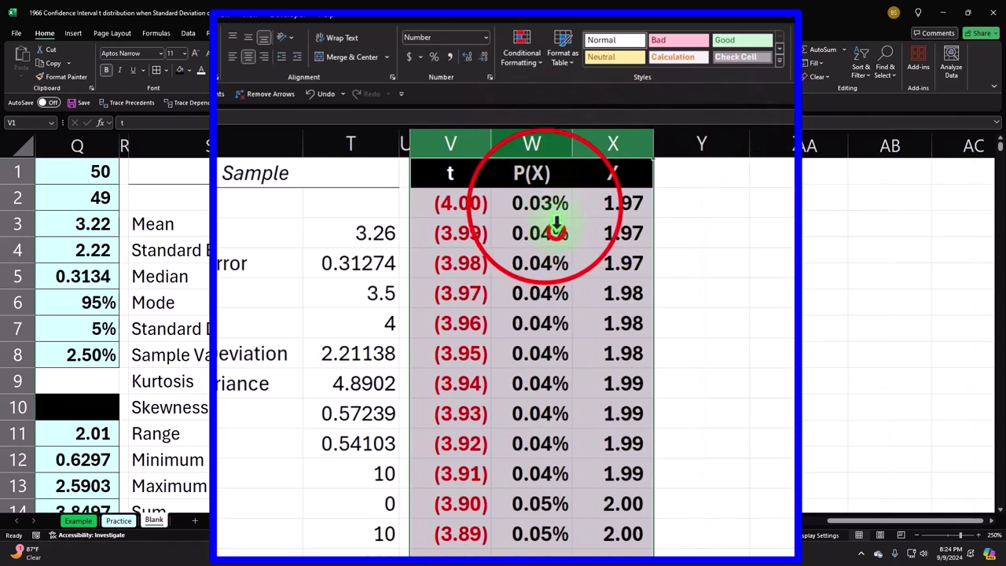
Step: Select the P(X) values in W2:W802 as the data for a new chart
click(555, 229)
click(544, 205)
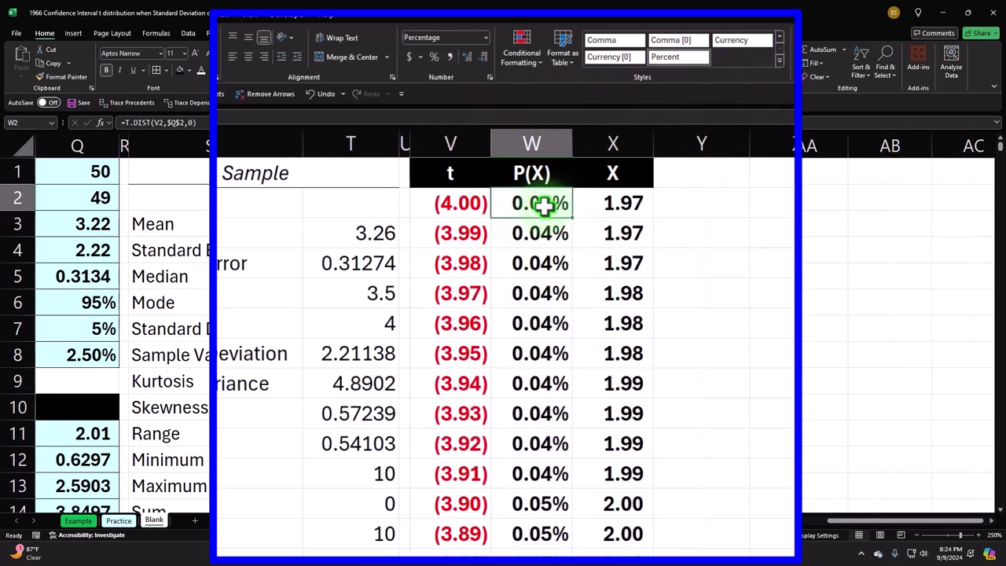
key(ctrl+shift+Down)
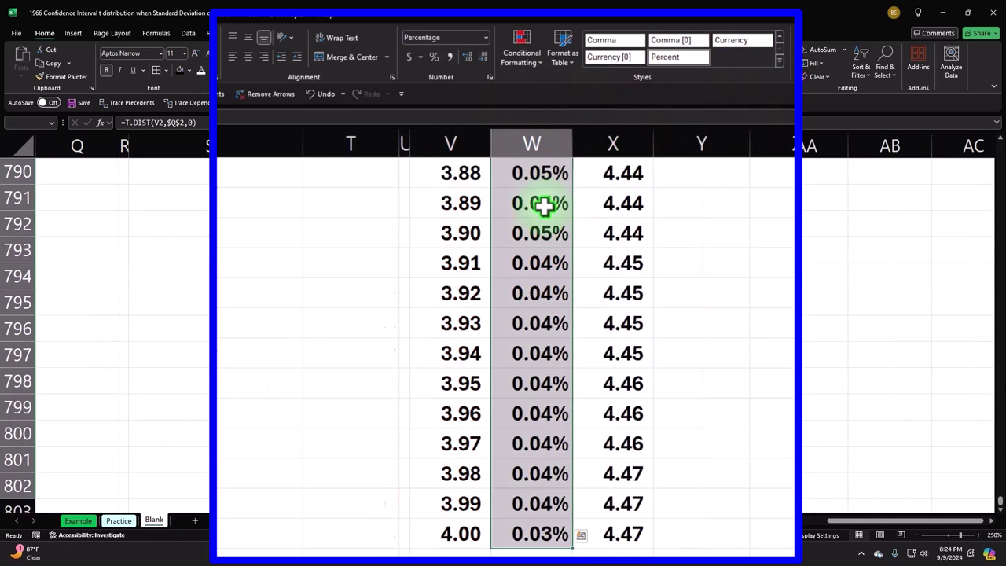
key(ctrl+BackSpace)
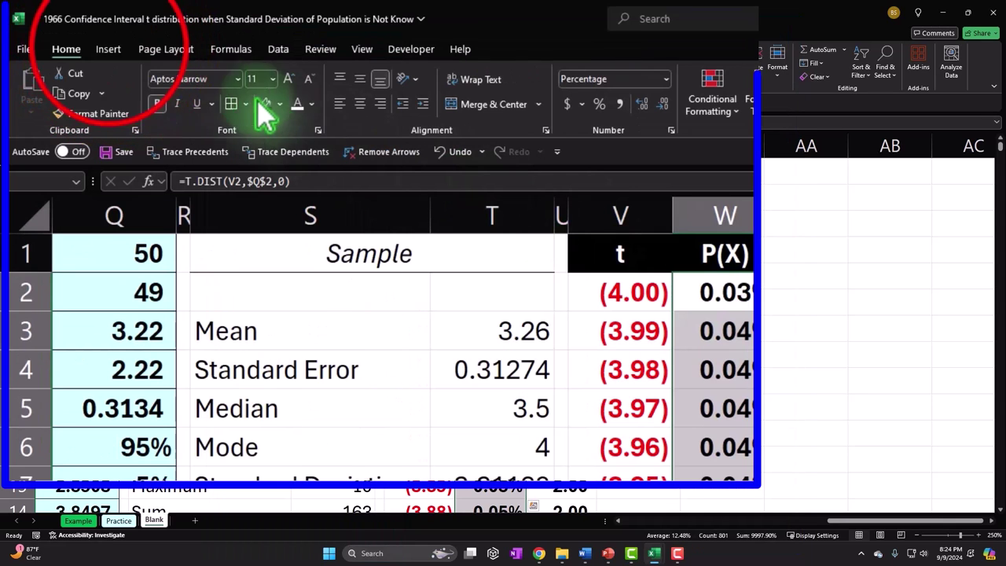
click(72, 33)
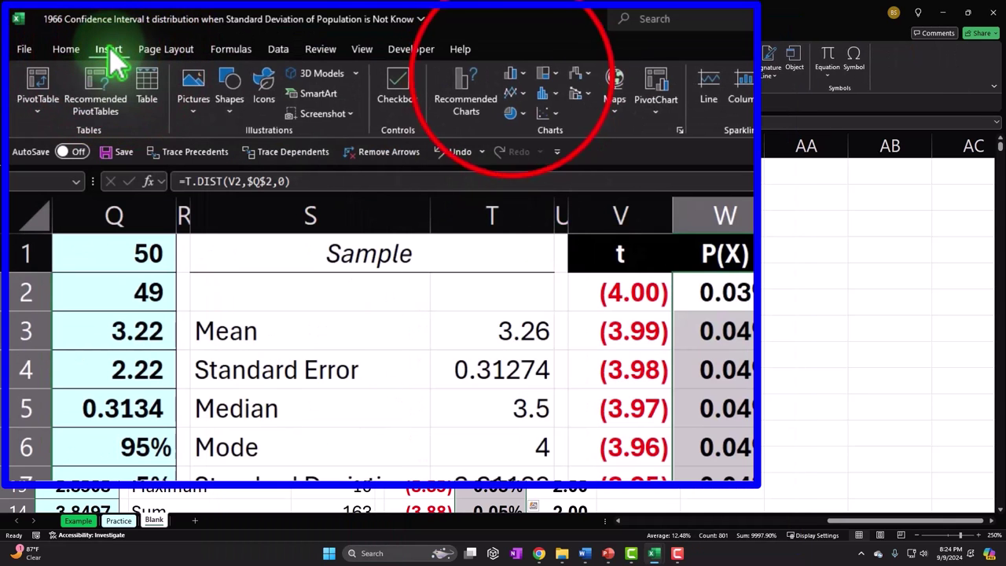
click(515, 73)
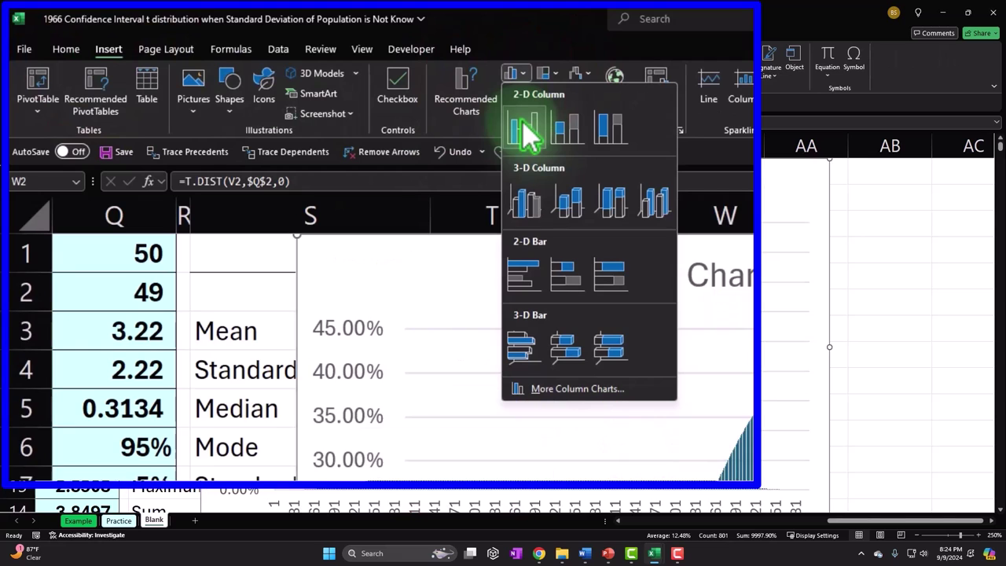
click(526, 76)
click(519, 93)
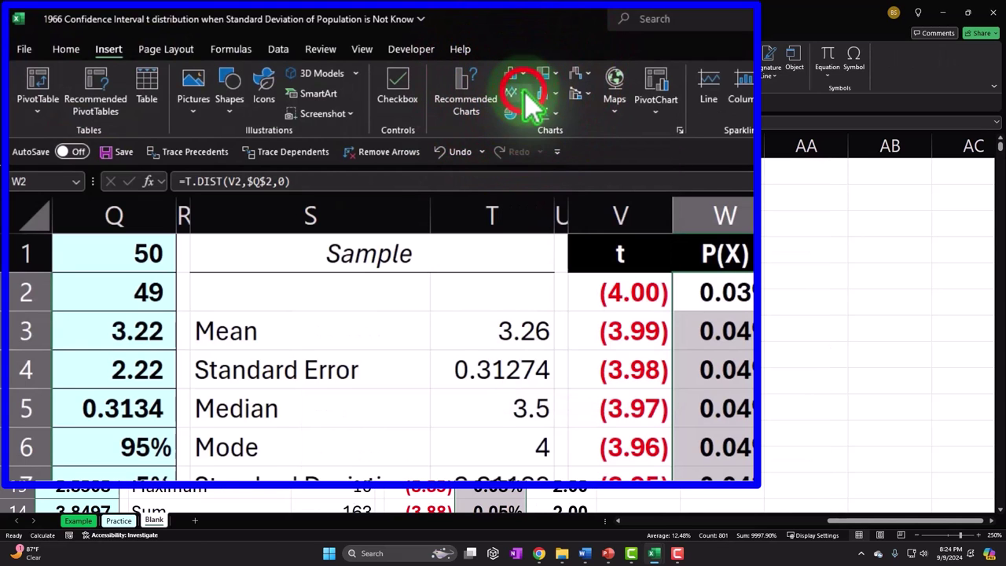
click(515, 82)
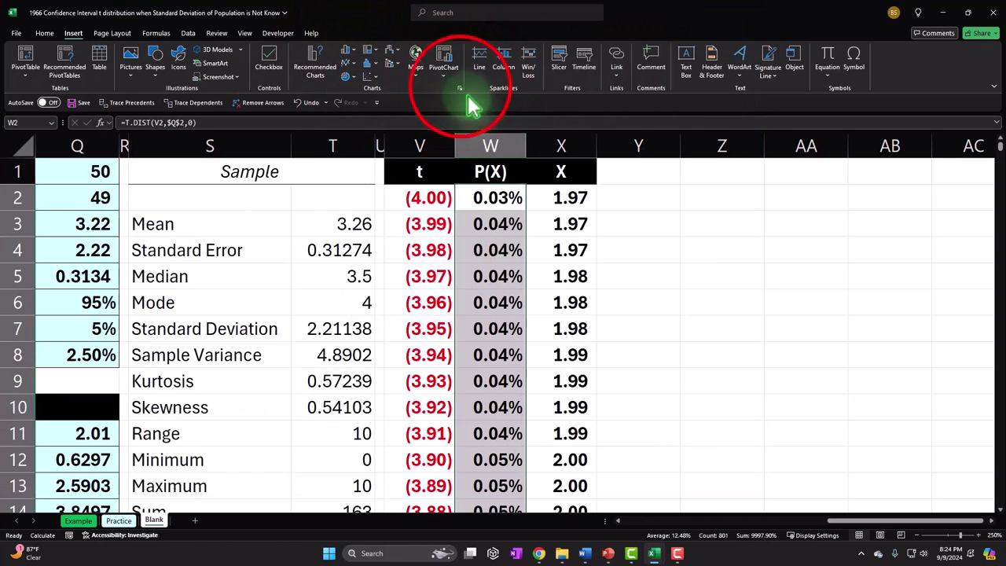
Step: Insert a standard area chart of the selected P(X) values
click(461, 89)
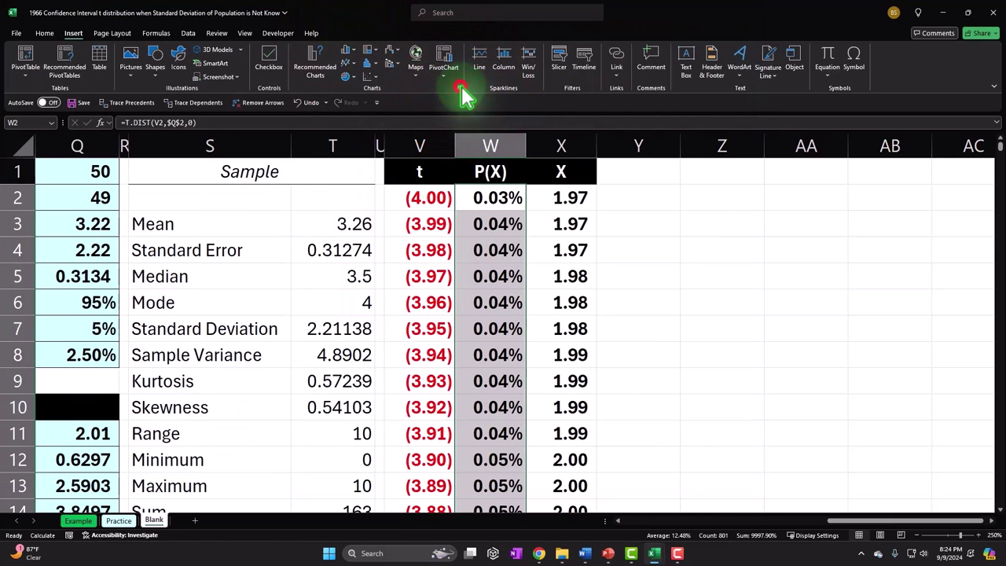
click(503, 60)
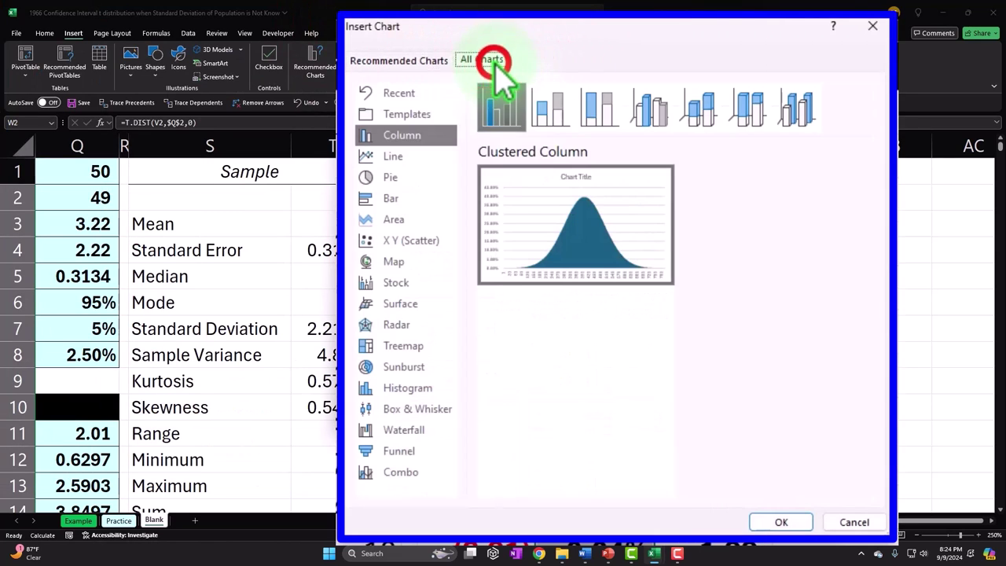
click(391, 220)
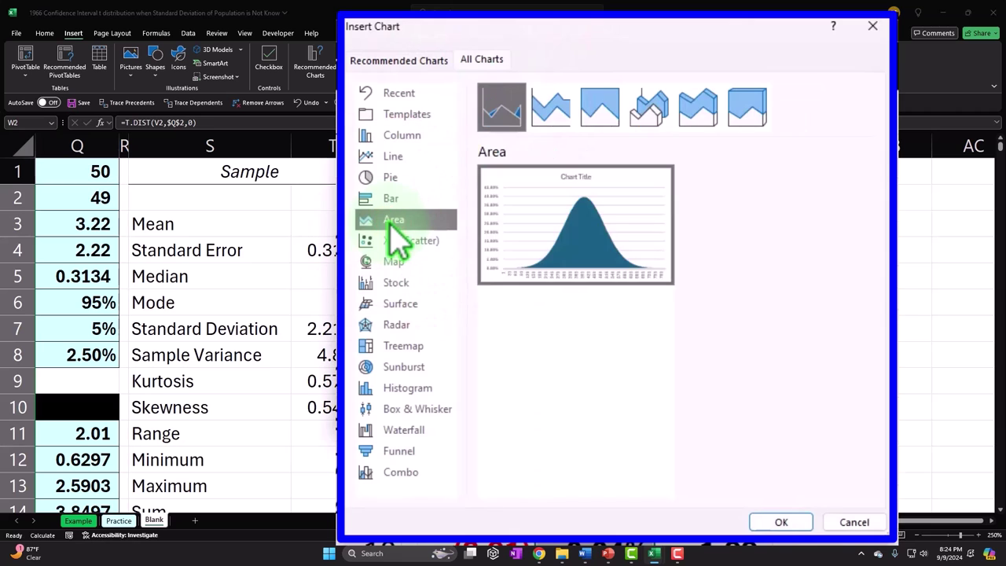
mouse_move(587, 232)
double_click(596, 250)
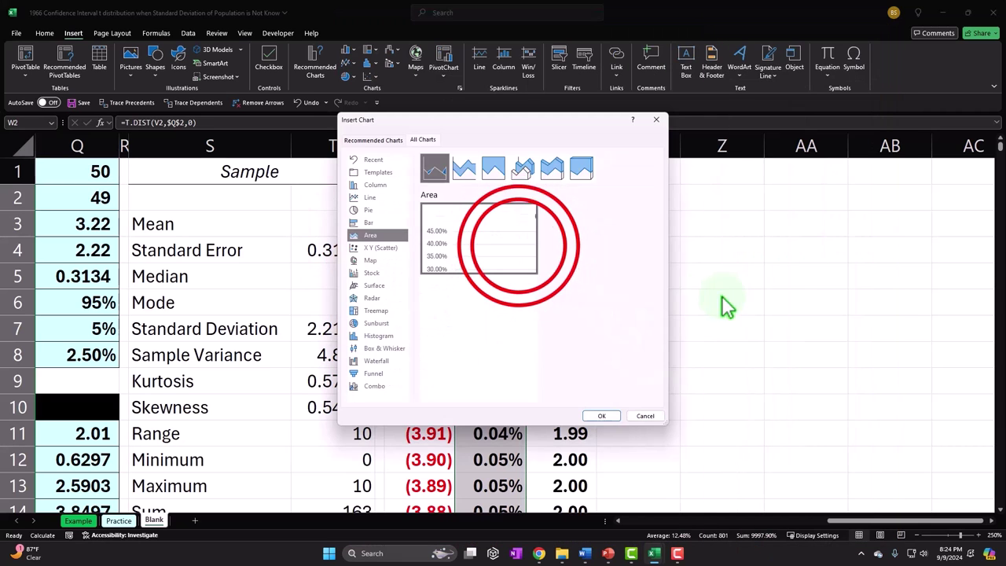
Step: Move the area chart beside the X column, starting over column Y, and delete its chart title
drag(359, 191, 777, 190)
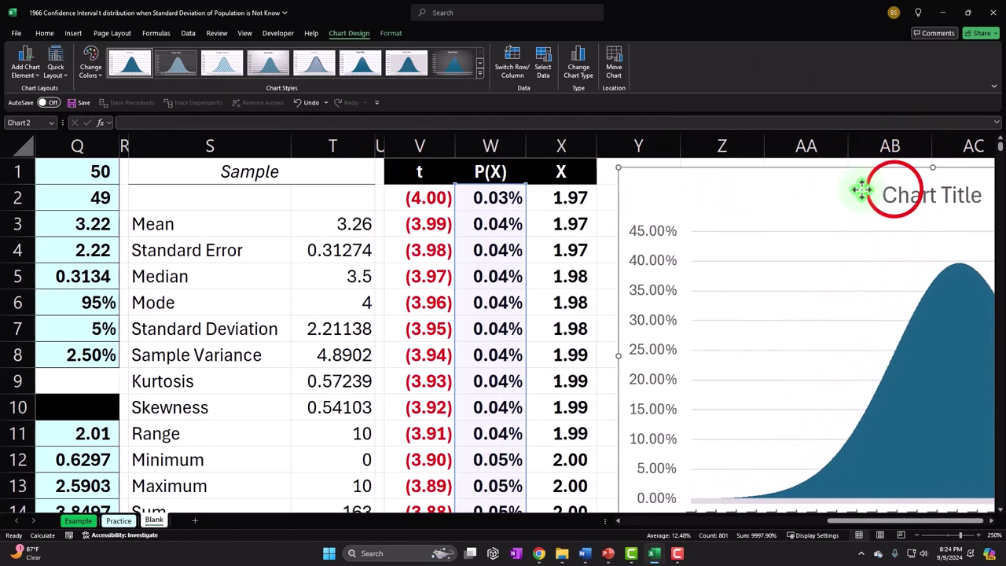
click(897, 189)
key(Delete)
Step: Set the chart's horizontal axis labels to the X values in =Blank!$X$2:$X$802 and apply the data source change
drag(860, 519, 925, 533)
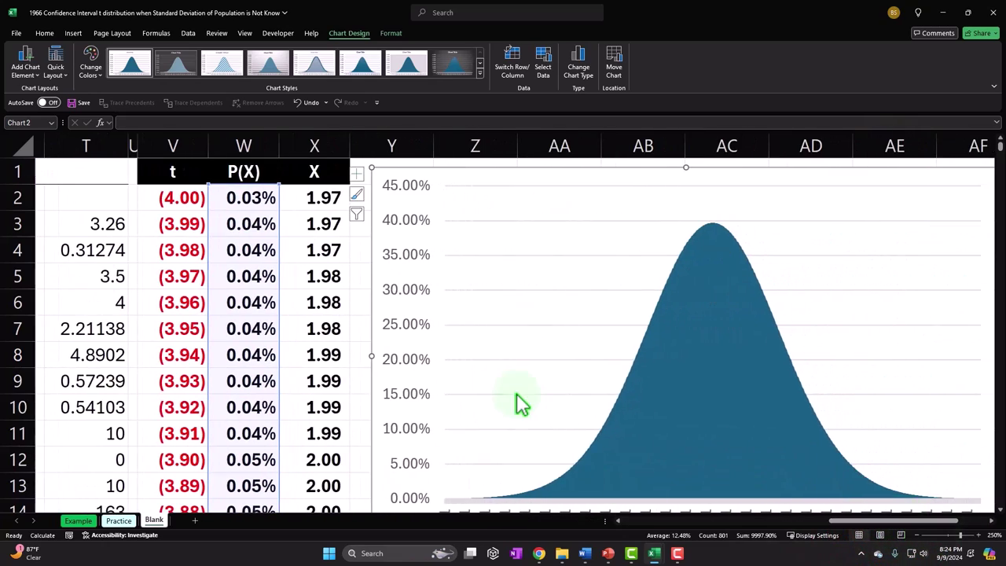
scroll(517, 404, down, 1)
scroll(517, 404, left, 3)
scroll(516, 404, up, 1)
scroll(516, 404, up, 1)
drag(794, 521, 894, 532)
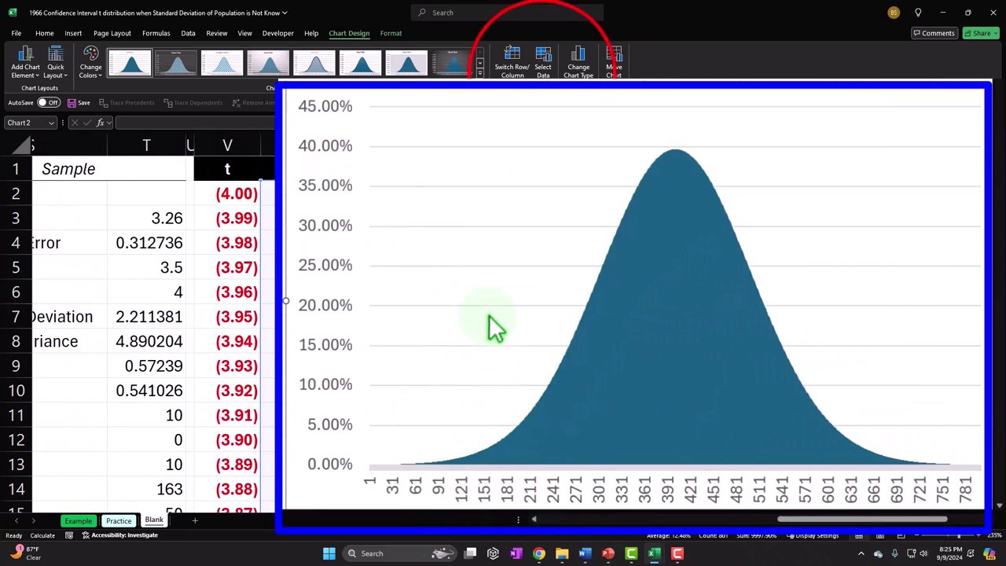
click(543, 63)
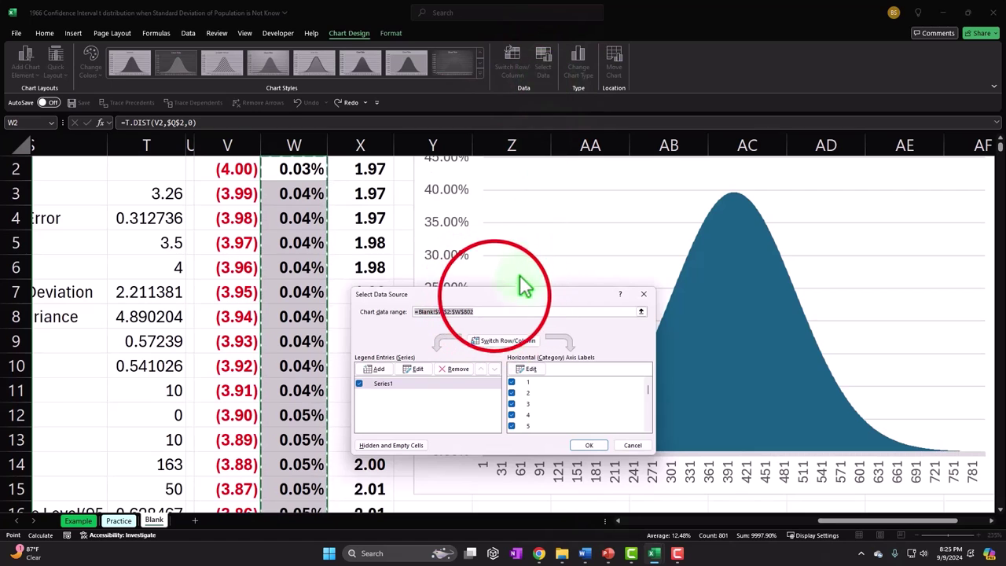
drag(503, 297, 572, 213)
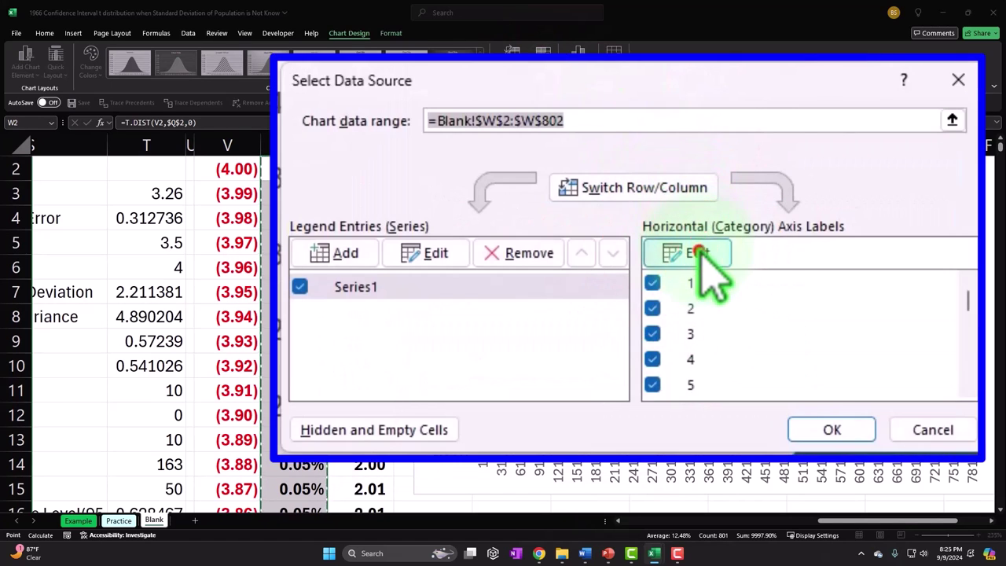
click(698, 252)
click(369, 195)
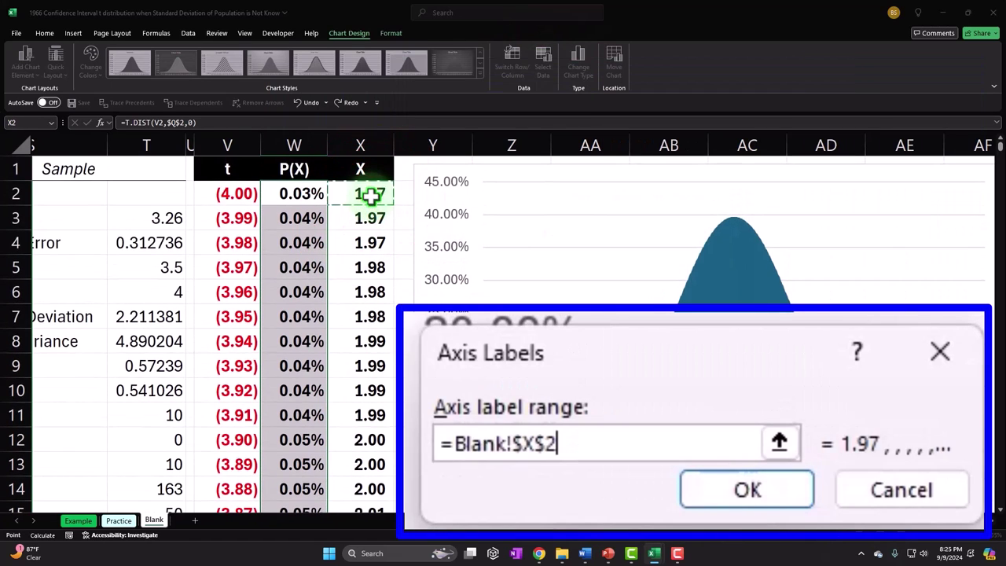
key(ctrl+shift+Down)
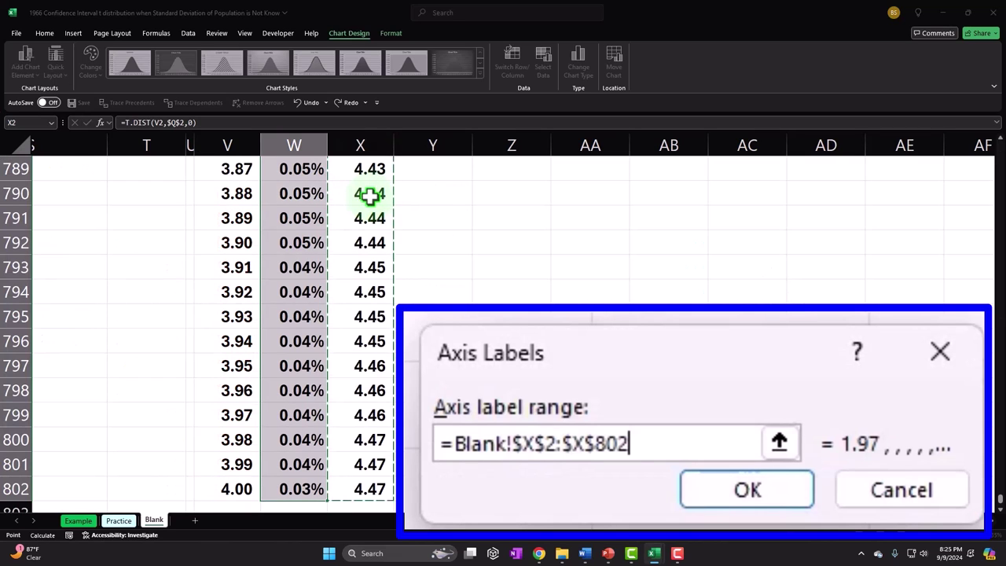
key(ctrl+BackSpace)
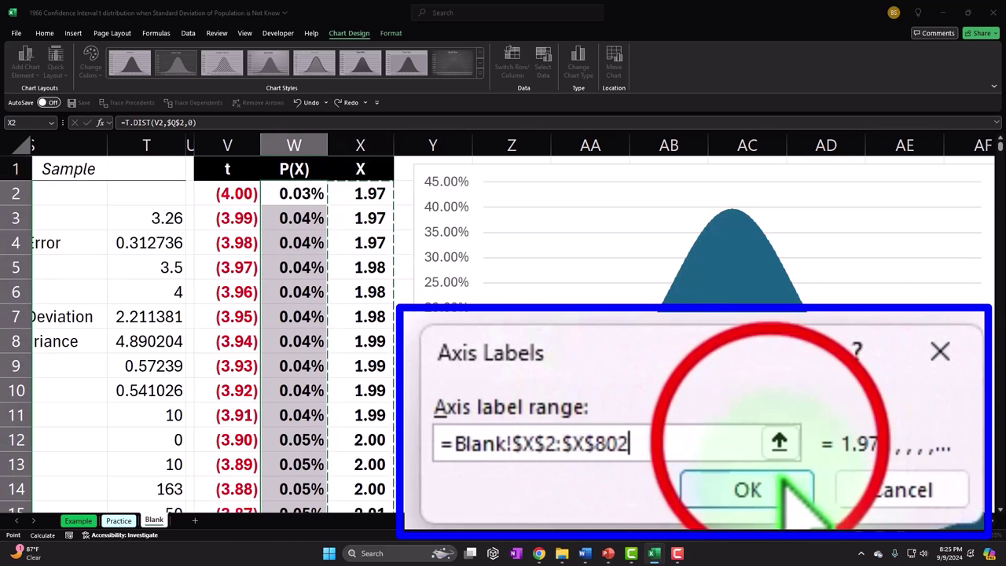
click(780, 444)
click(949, 411)
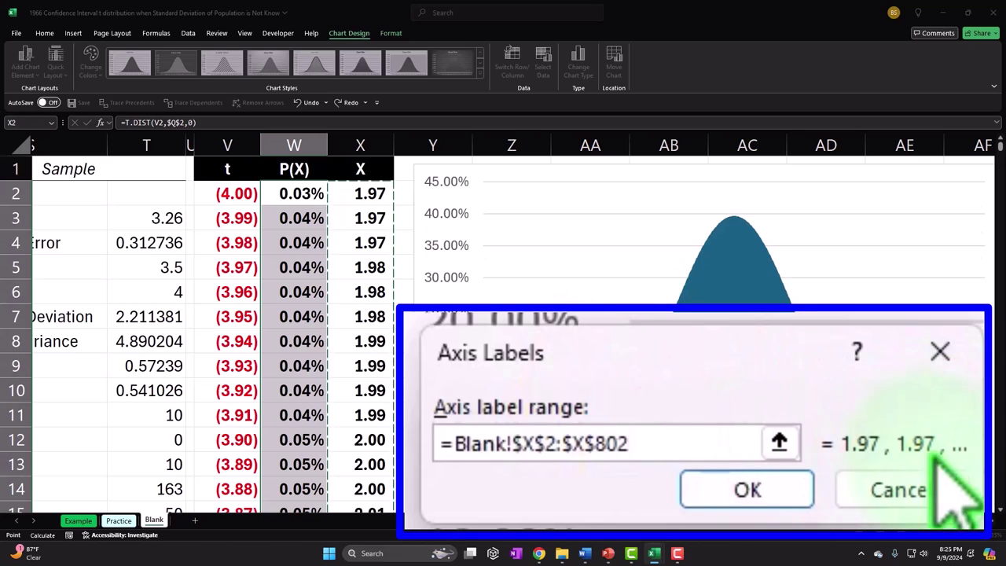
click(525, 396)
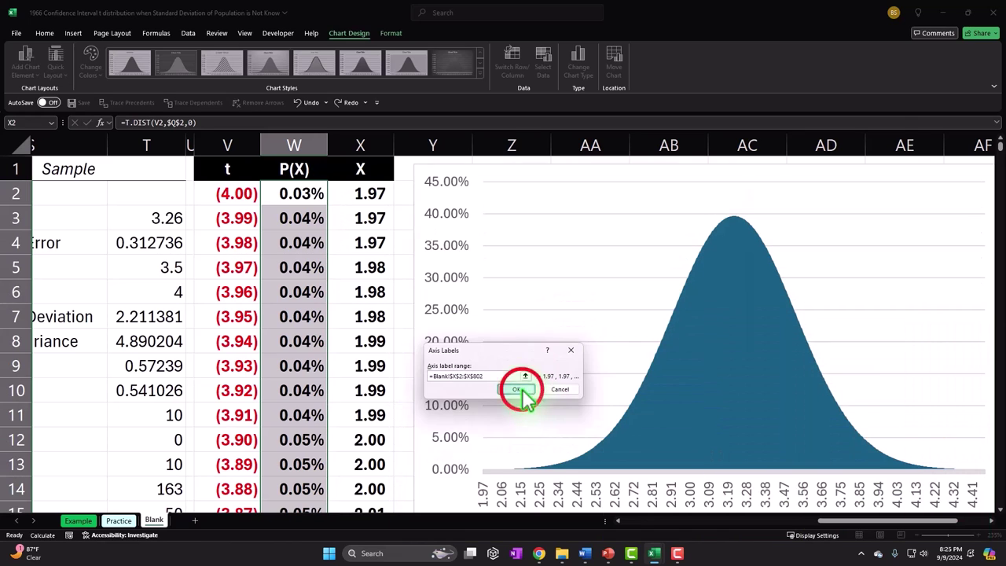
click(856, 355)
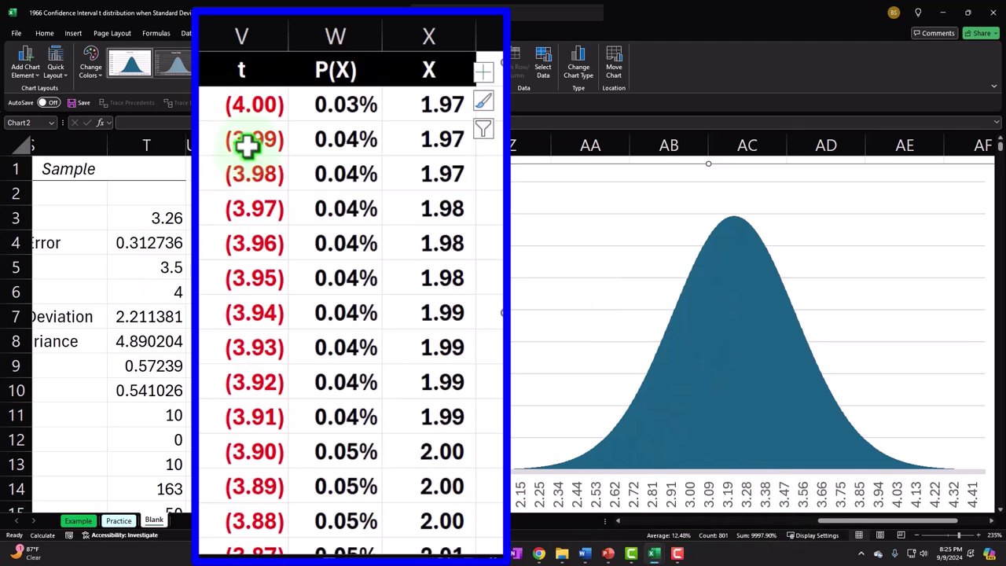
Step: Move the area chart off column Y so it starts over column Z, and select cell Y1 for a new heading
drag(490, 173, 579, 171)
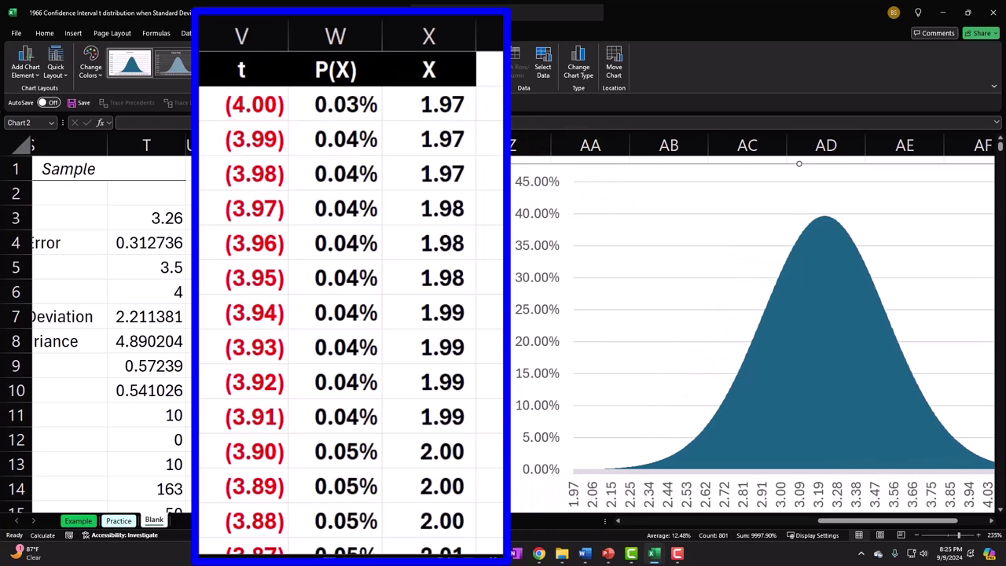
click(489, 69)
drag(825, 521, 769, 534)
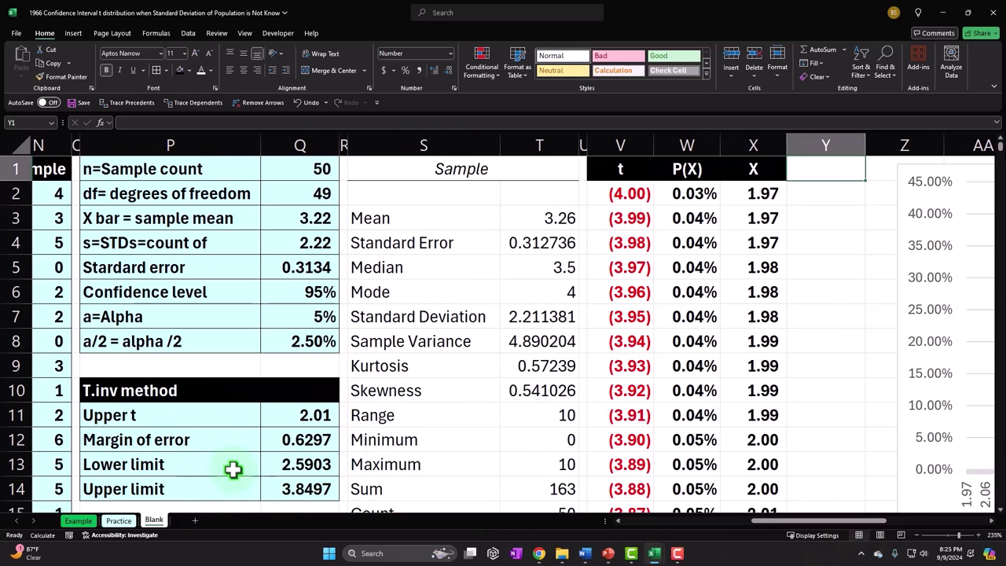
scroll(232, 470, down, 1)
scroll(231, 467, down, 1)
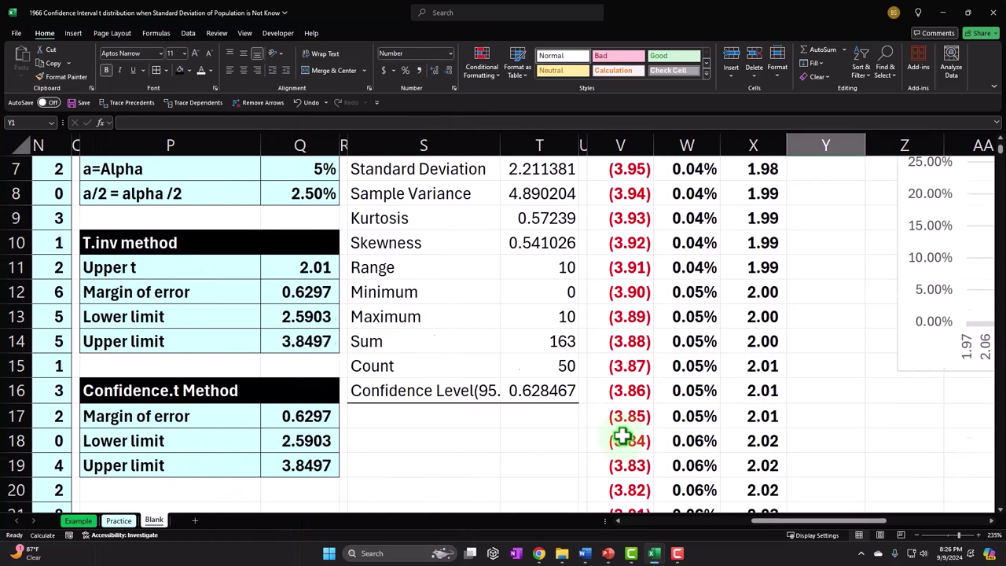
scroll(660, 385, up, 2)
Step: Begin the heading formula =Q13<x<Q14 in Y1, referencing the T.inv method's lower and upper limits
text(=)
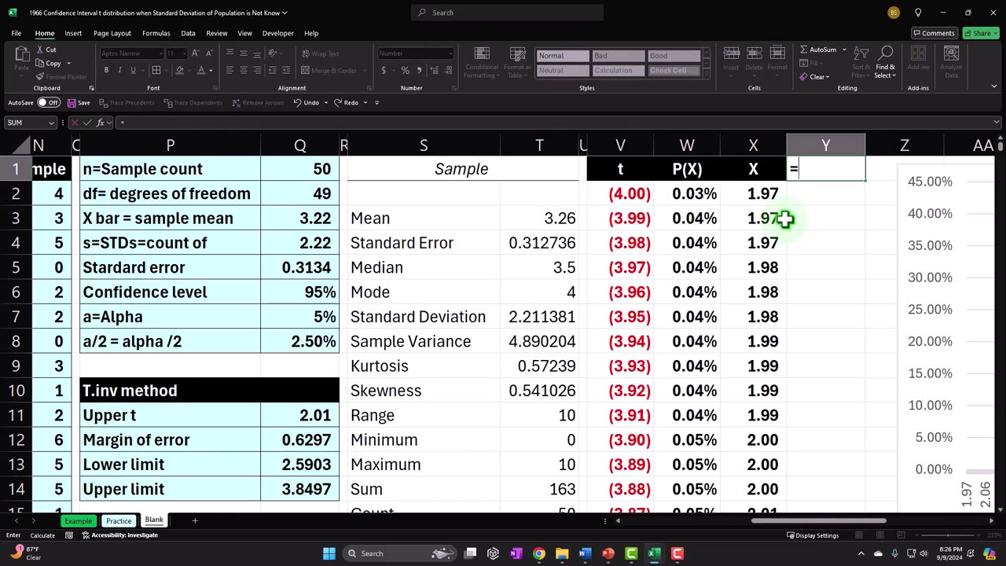
scroll(397, 369, down, 2)
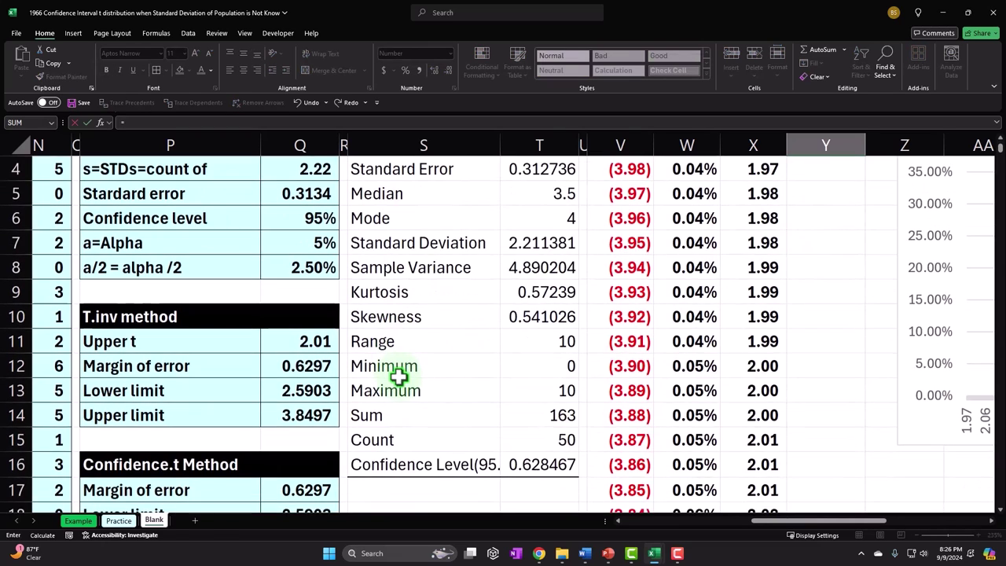
scroll(413, 427, down, 1)
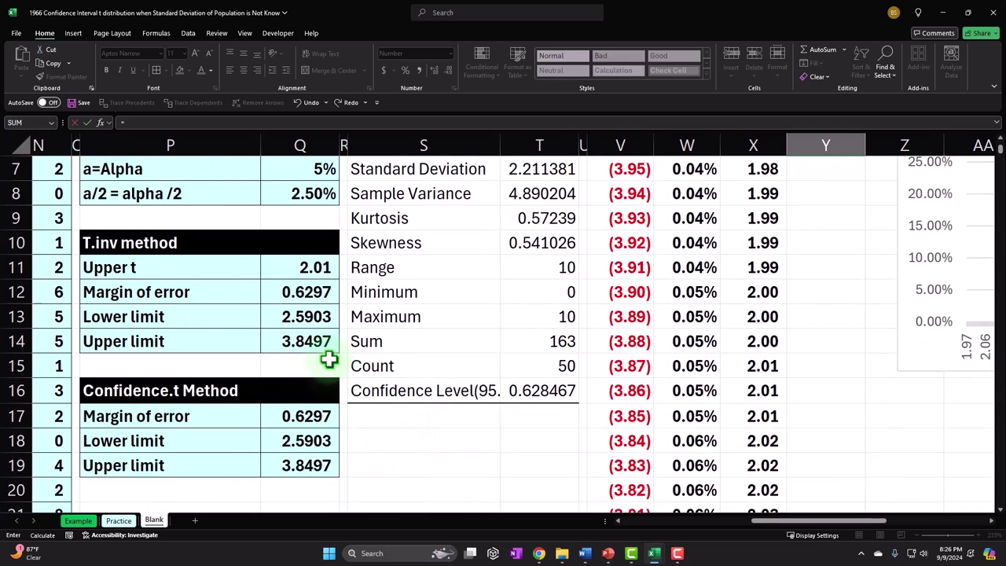
click(307, 316)
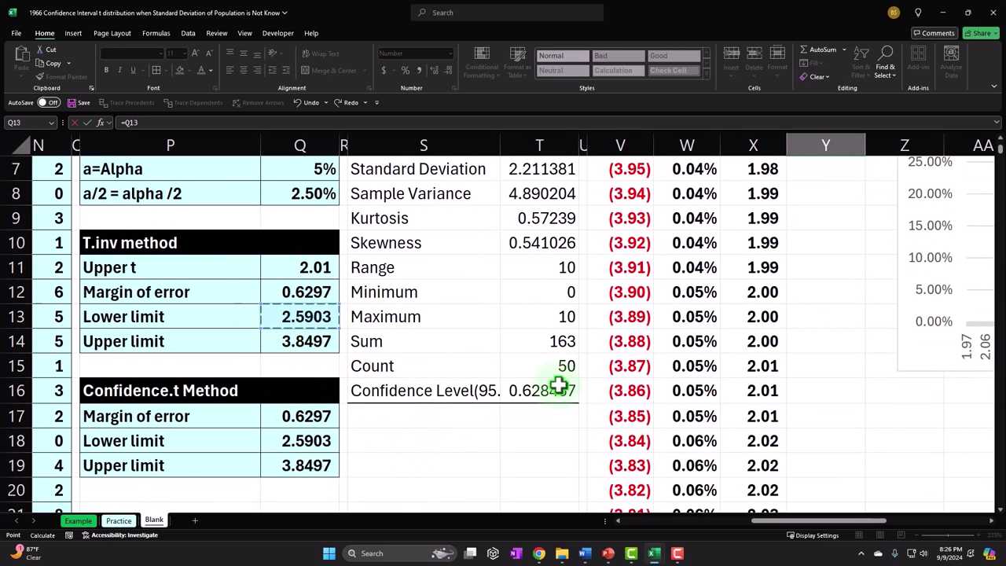
scroll(561, 382, up, 2)
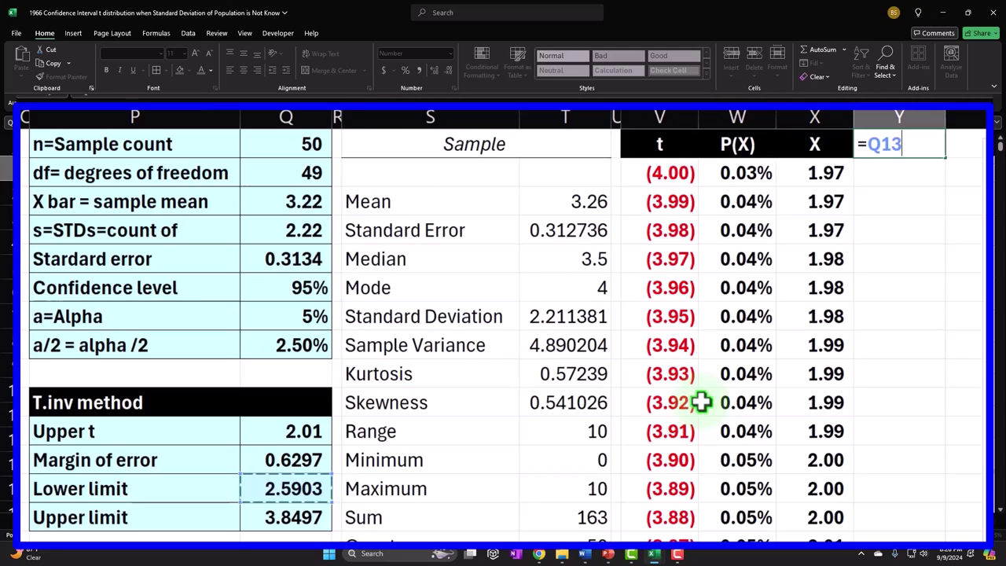
text(<)
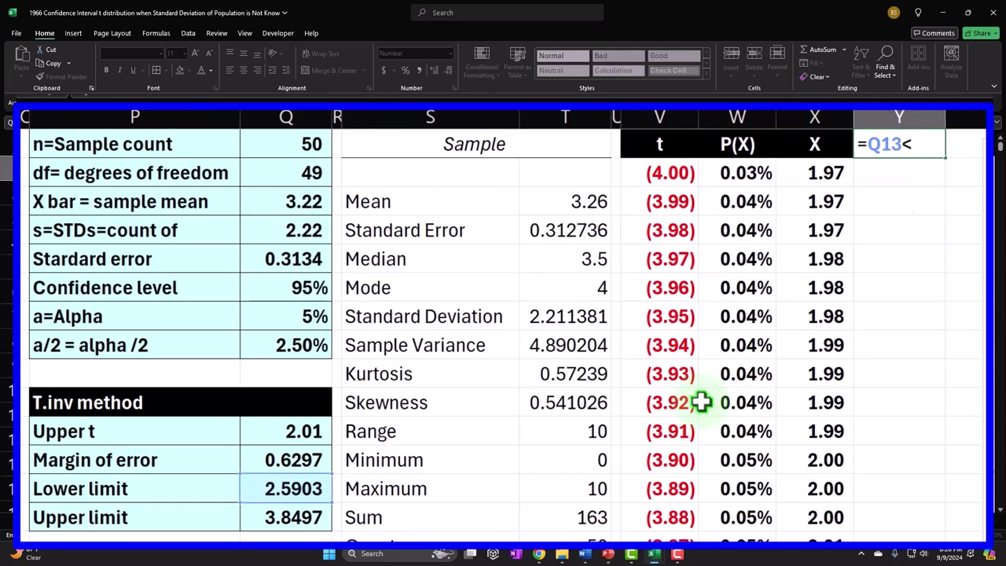
text(x<)
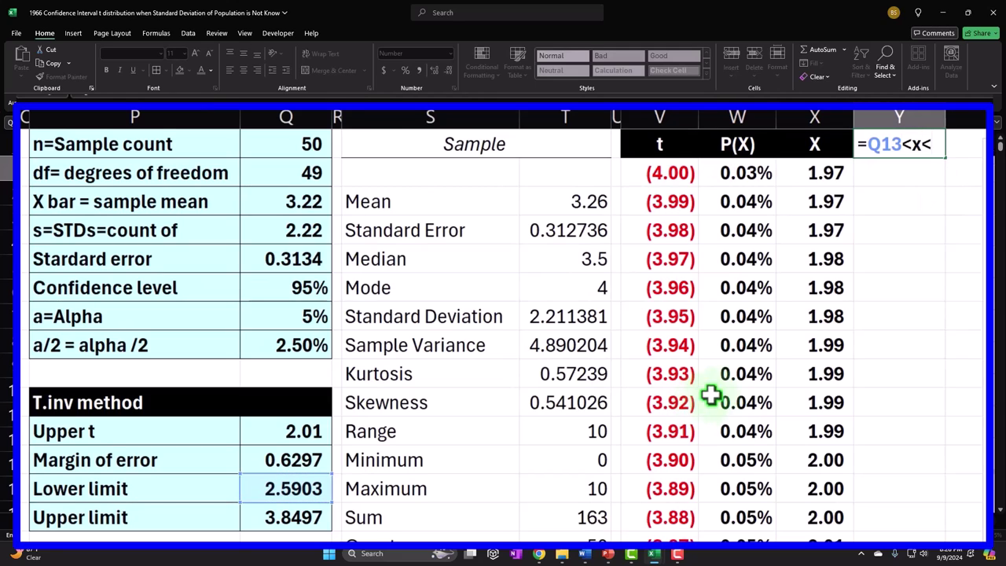
click(317, 518)
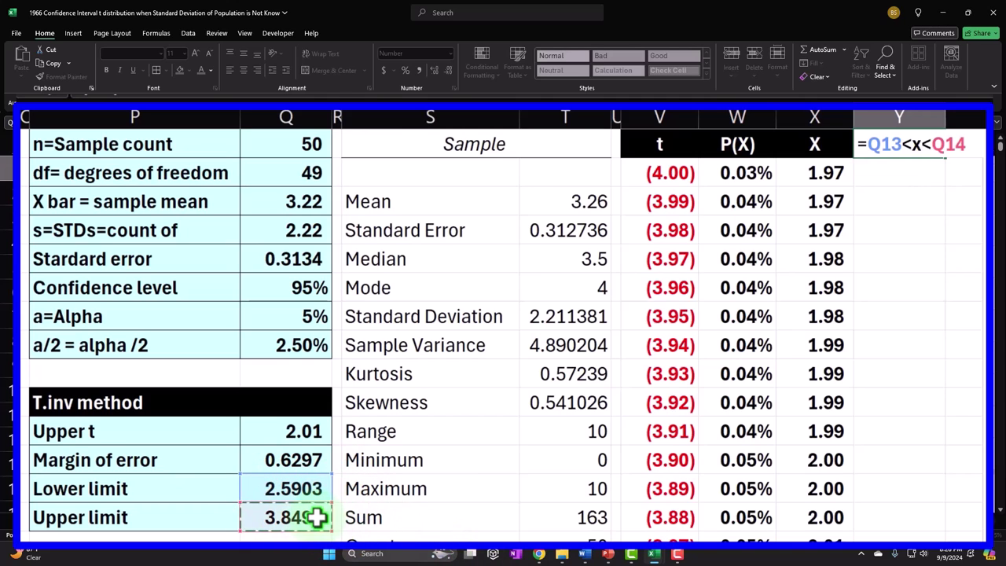
Step: Turn the Y1 entry into a joined text formula reading =Q13&"<x<"&Q14 and commit it
click(904, 147)
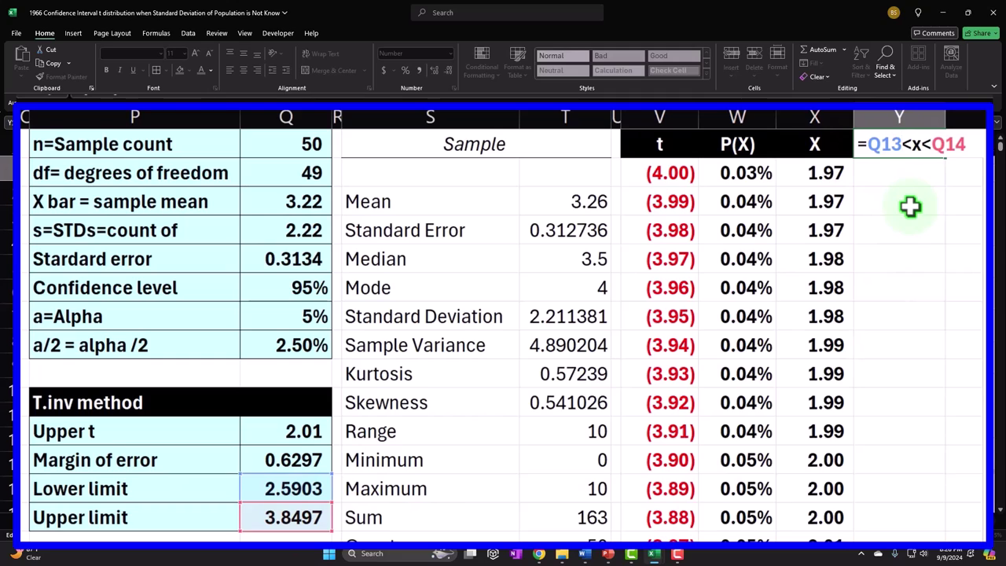
text(")
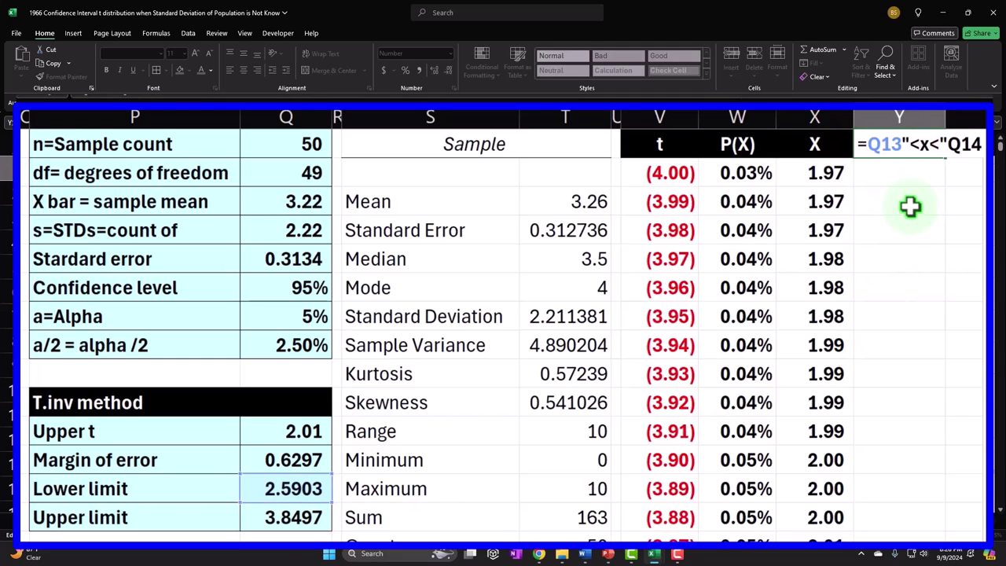
click(902, 145)
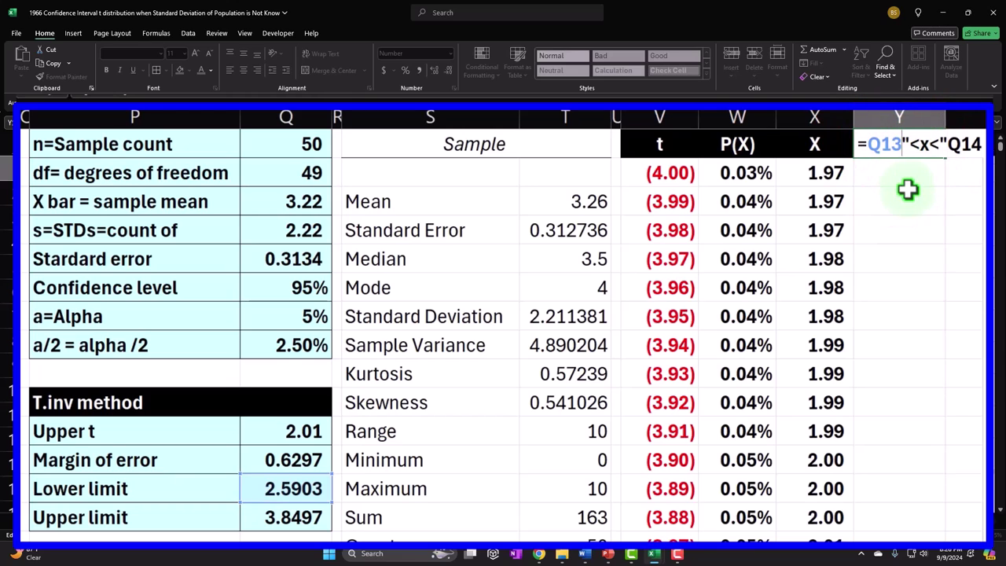
click(959, 147)
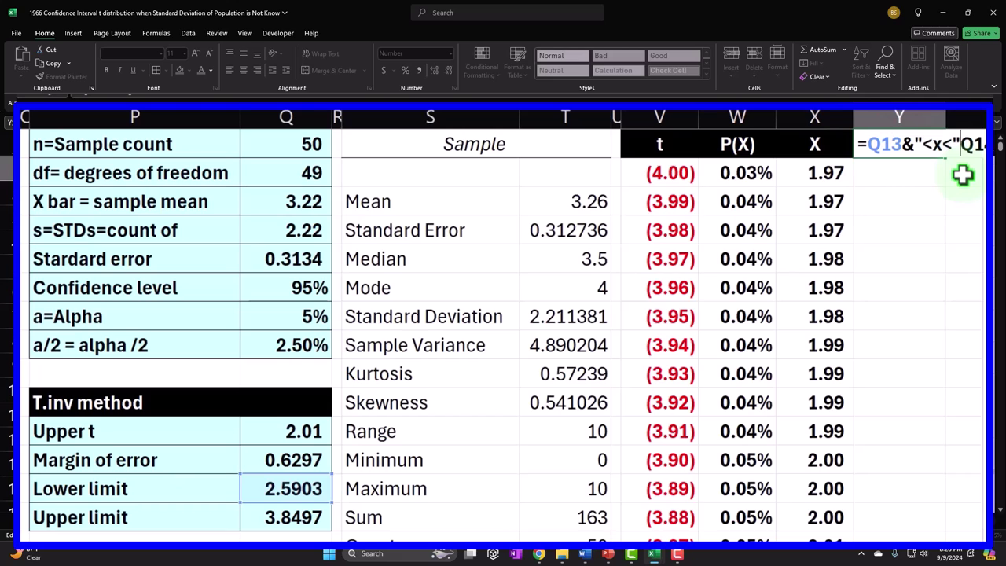
text(&)
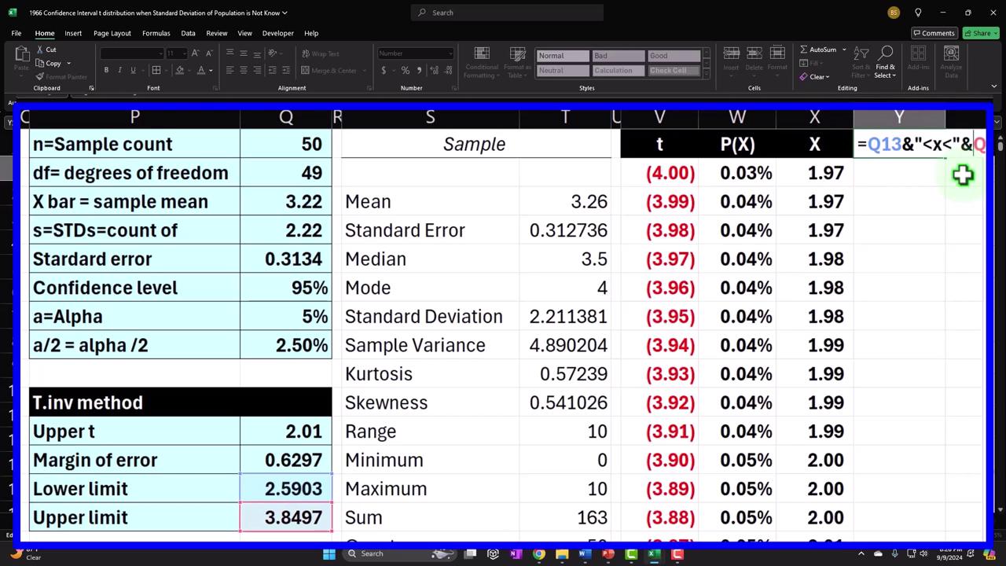
key(Return)
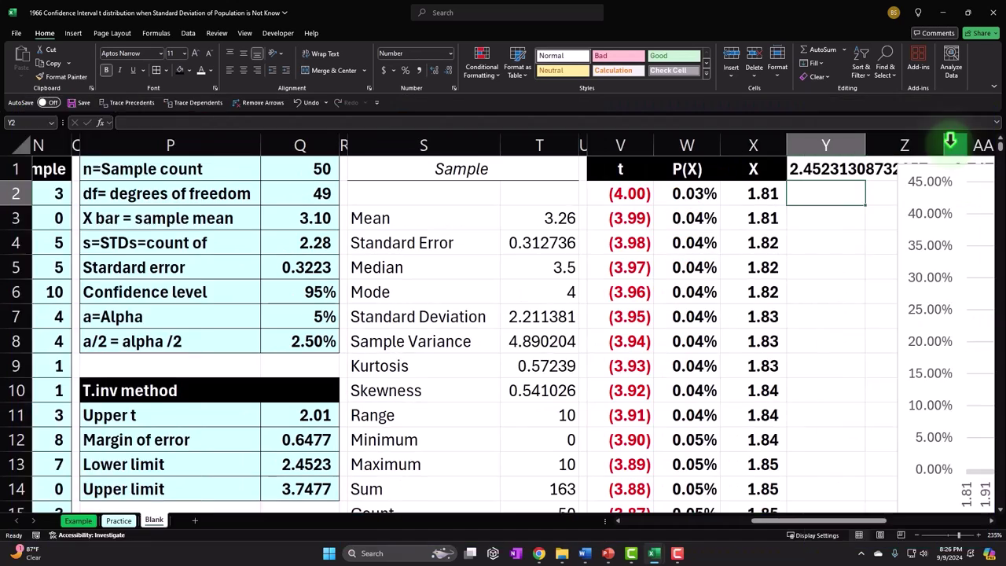
Step: Move the area chart clear of the long Y1 heading so it starts over column AC, and select Y1
click(972, 176)
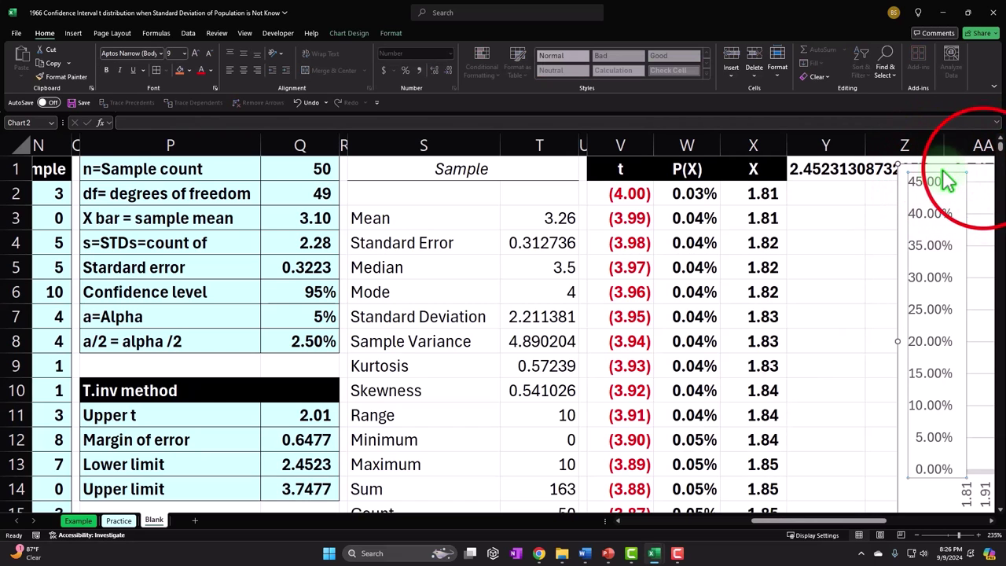
drag(983, 174, 1002, 188)
click(589, 172)
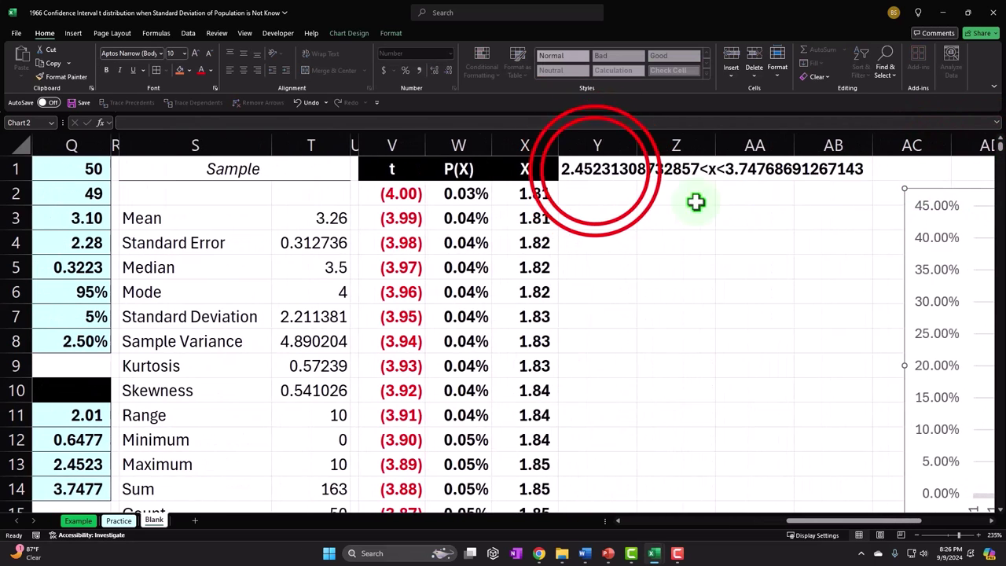
Step: Round both limits in the Y1 heading to two decimals with =ROUND(Q13,2)&"<x<"&ROUND(Q14,2)
double_click(572, 95)
click(573, 98)
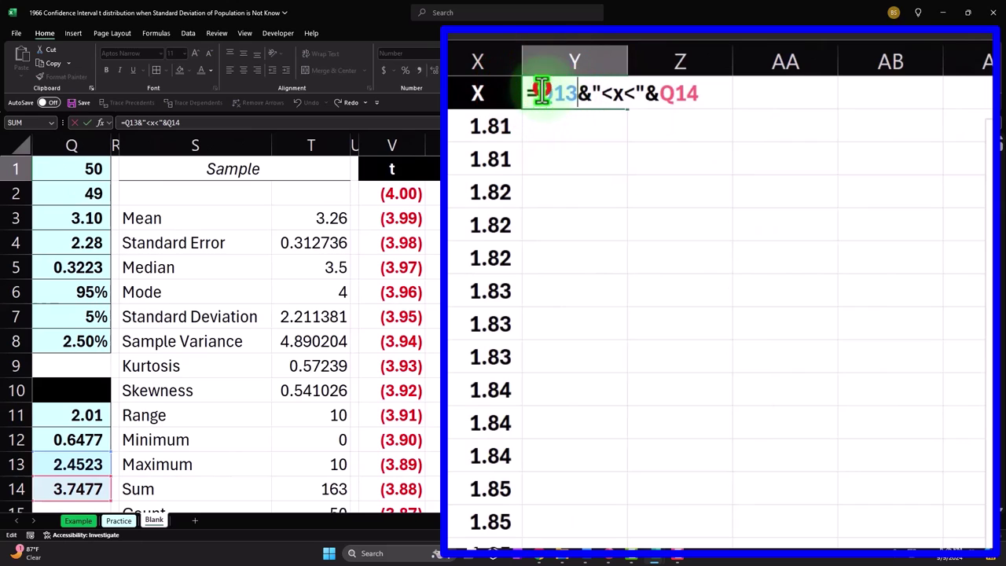
text(roun)
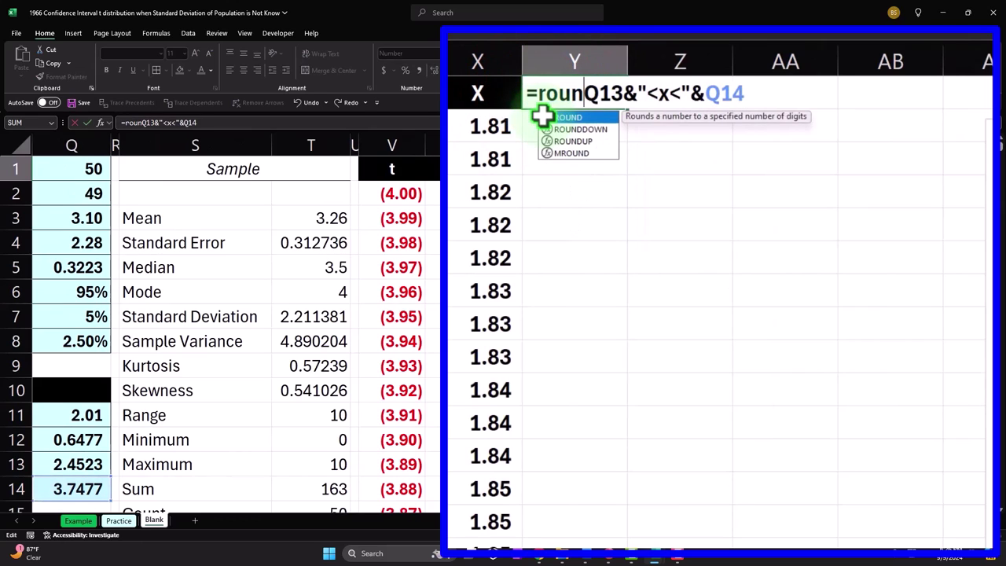
key(Tab)
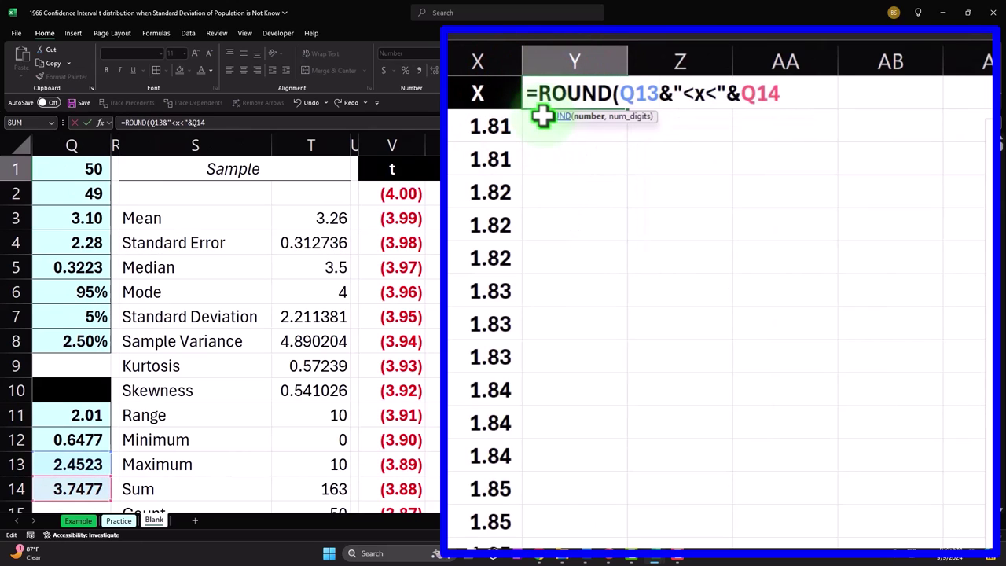
text(,)
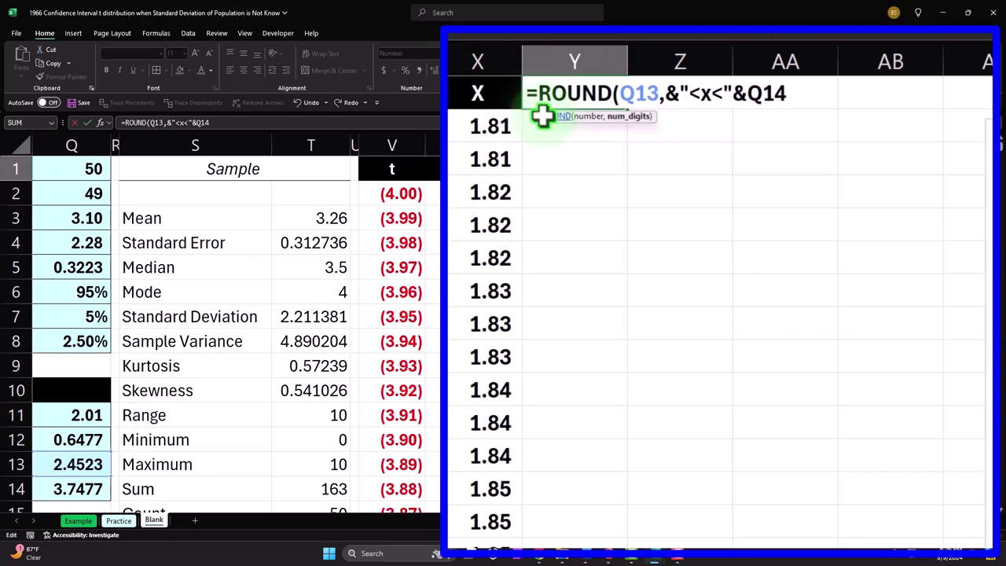
text(2)
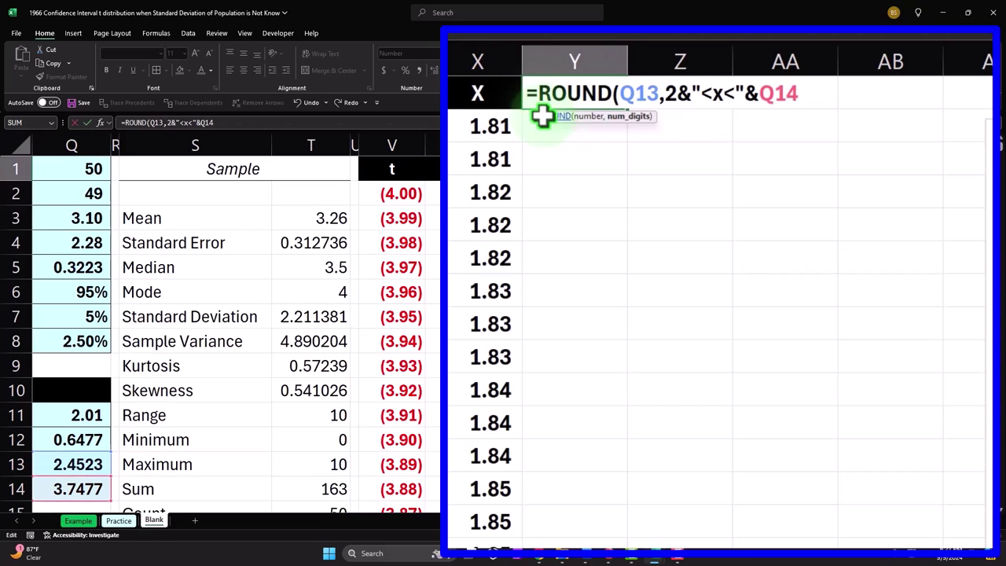
text())
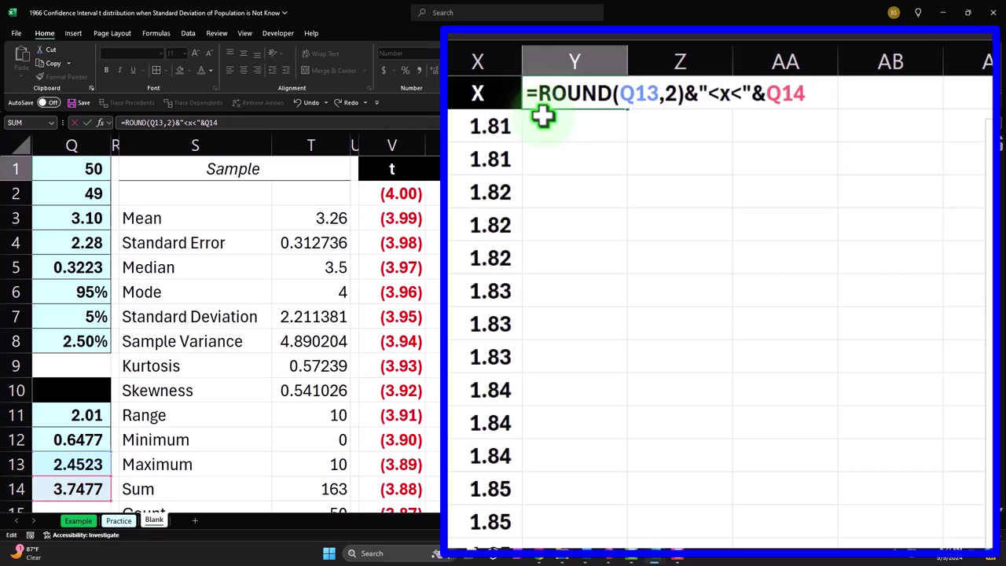
text(round()
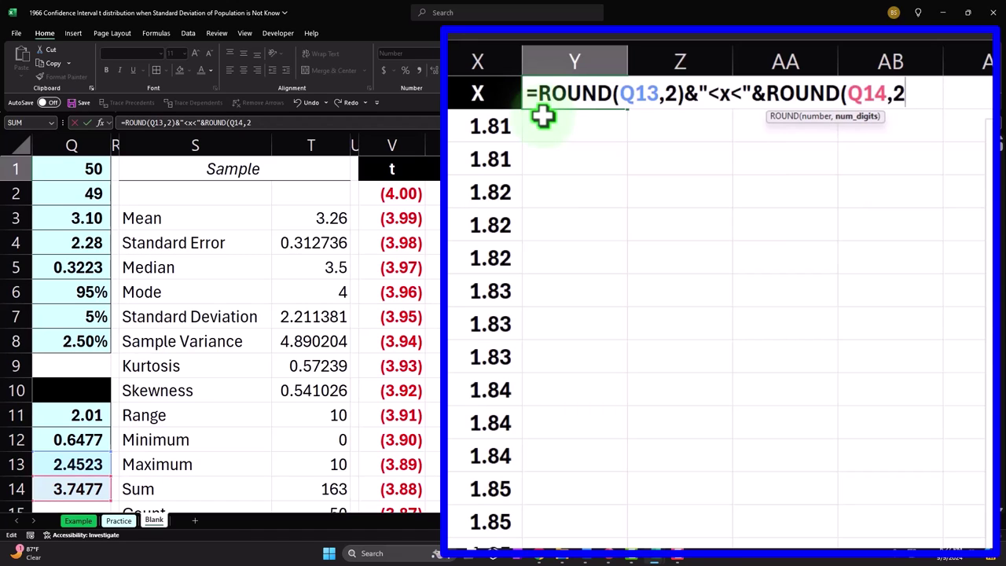
text())
key(Return)
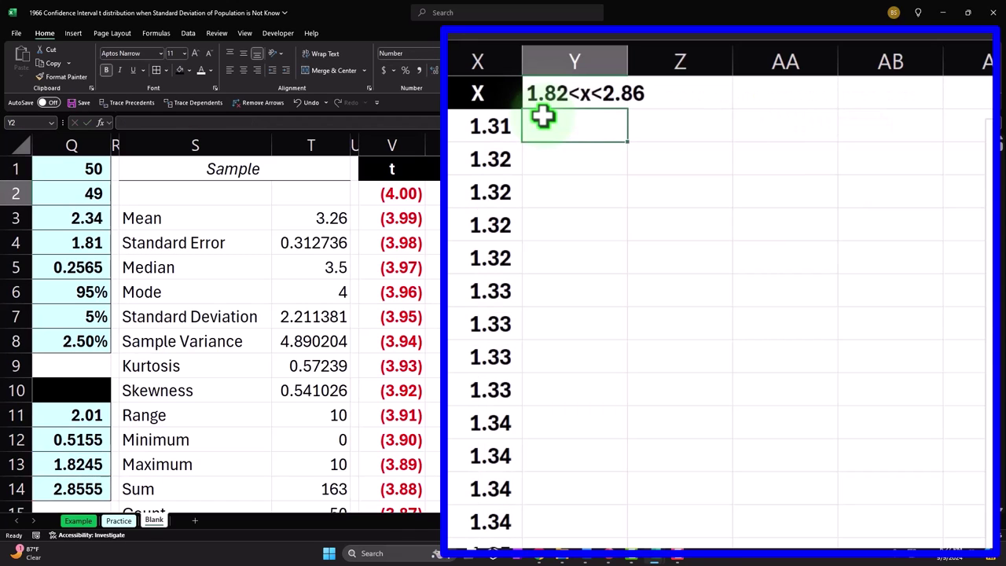
Step: Widen column Y to fit the interval heading and copy the X1 header formatting onto Y1
drag(623, 59, 652, 59)
click(473, 99)
click(63, 76)
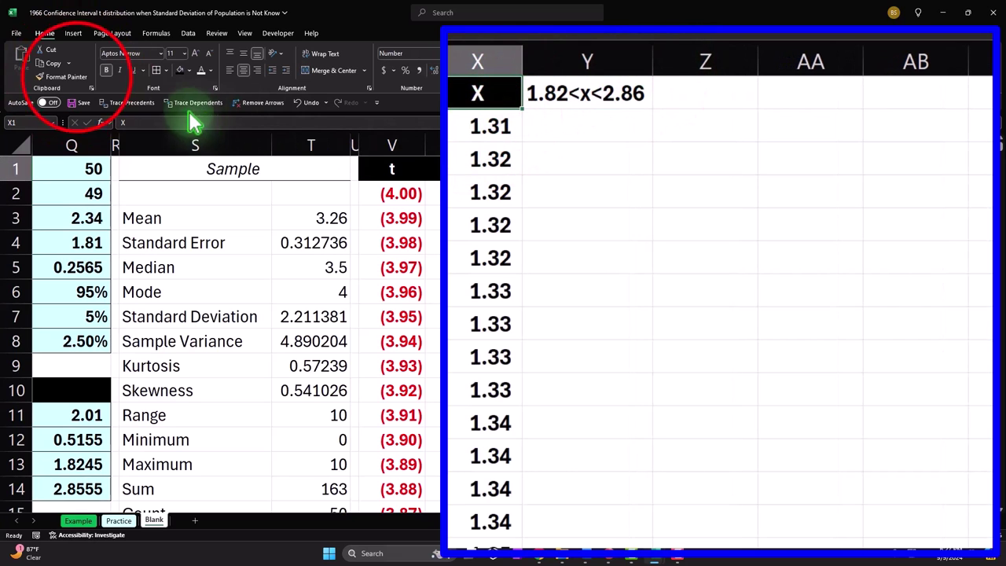
click(595, 93)
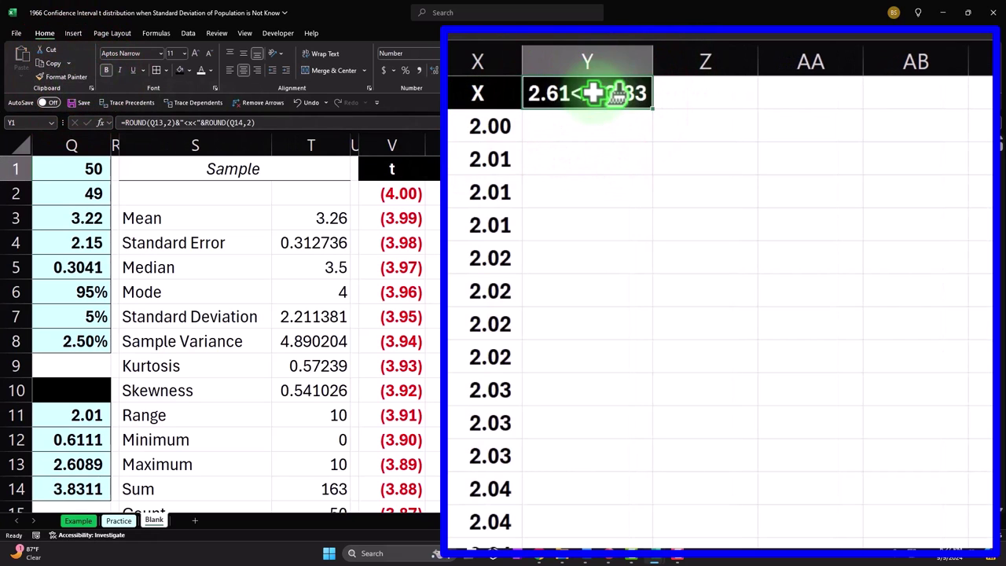
Step: Start a formula in Y2 with an IF function containing a nested AND test, =IF(AND(
click(645, 193)
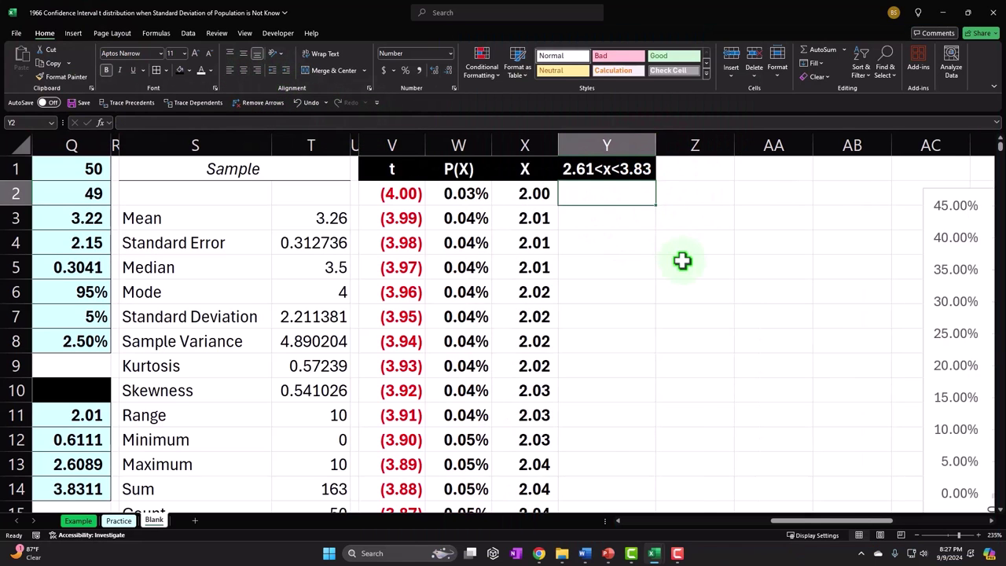
text(=)
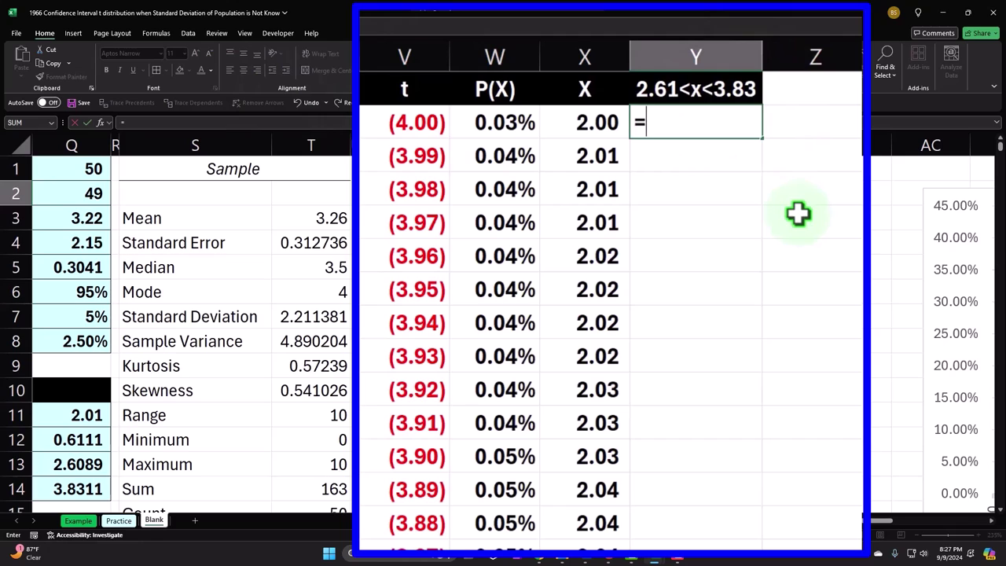
text(if)
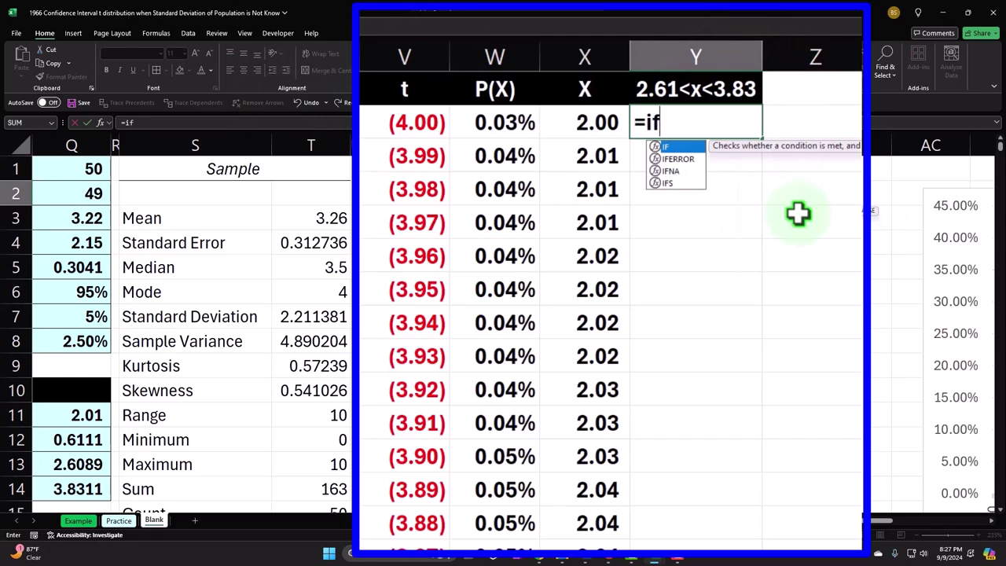
key(Tab)
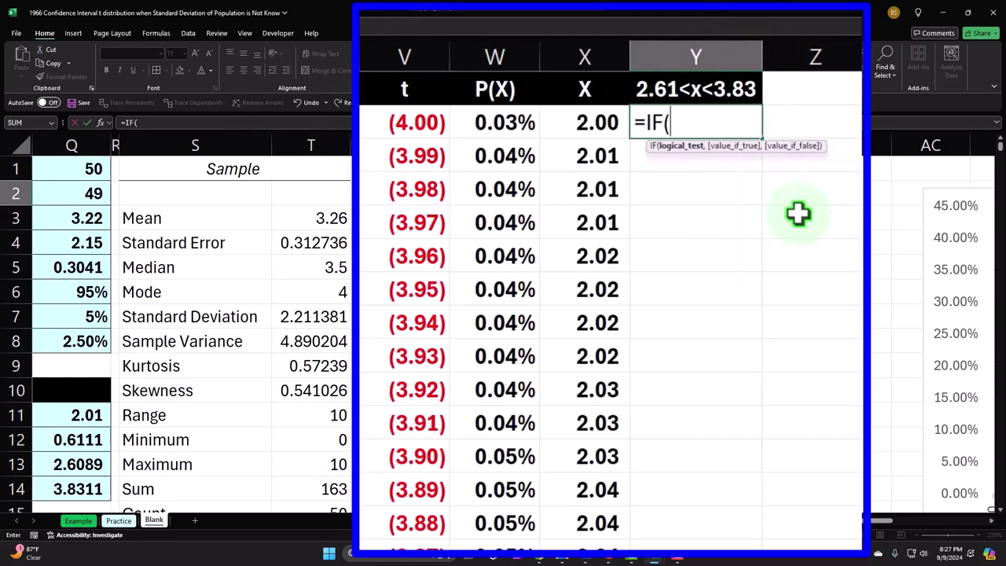
text(and)
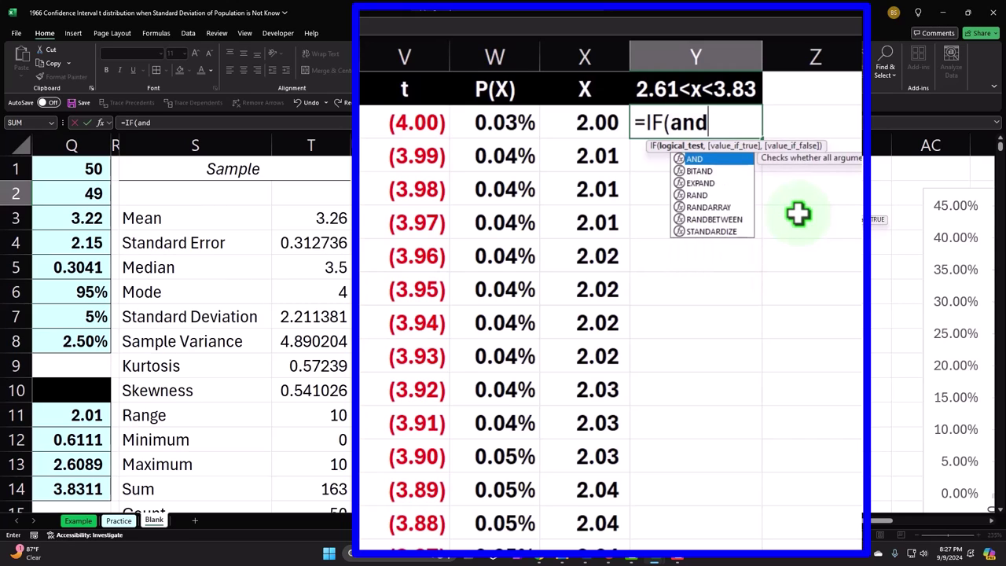
key(Tab)
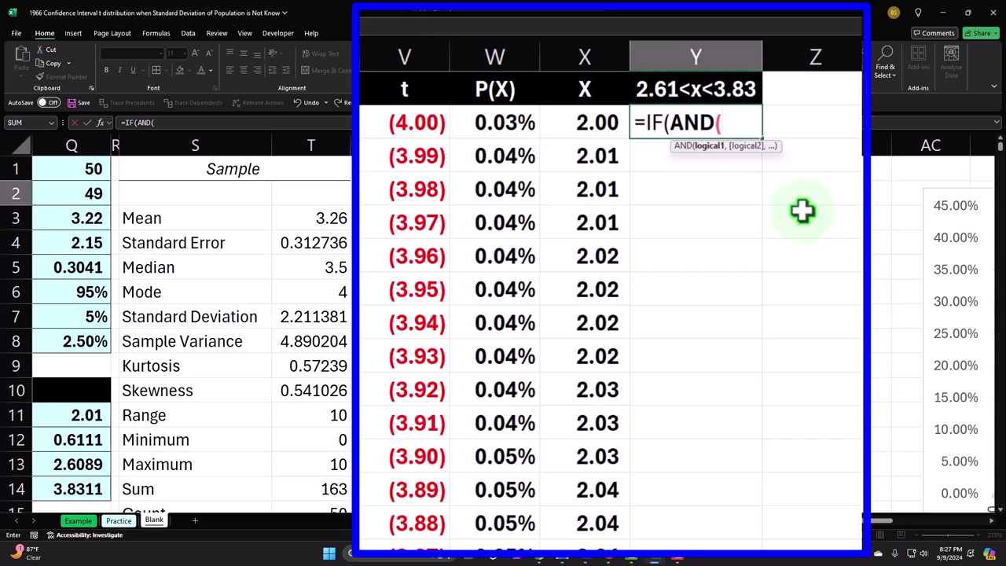
Step: Enter X2>Q13 as the first AND condition, comparing the X value with the lower limit
click(591, 124)
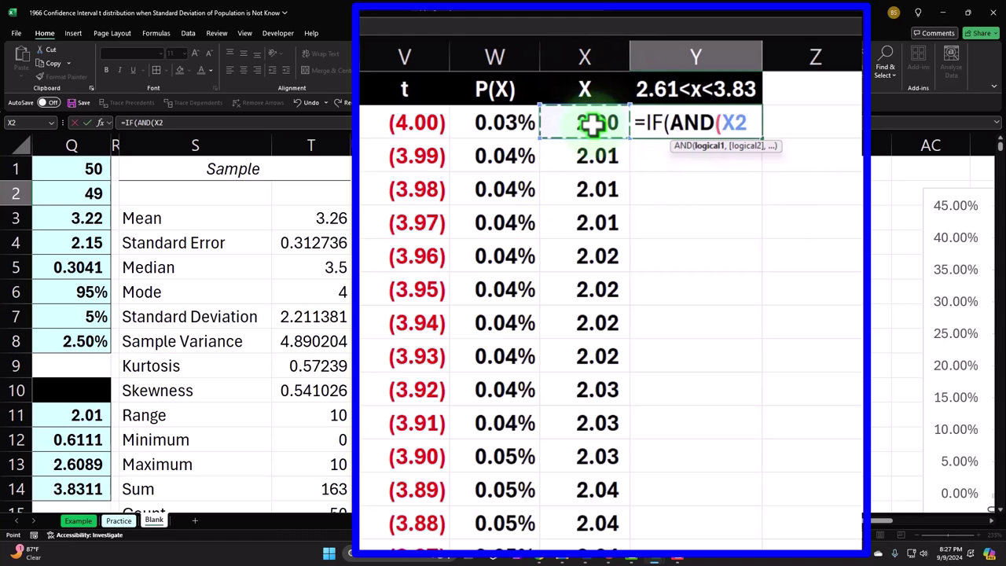
text(>)
click(99, 337)
key(Left)
key(Left)
key(Down)
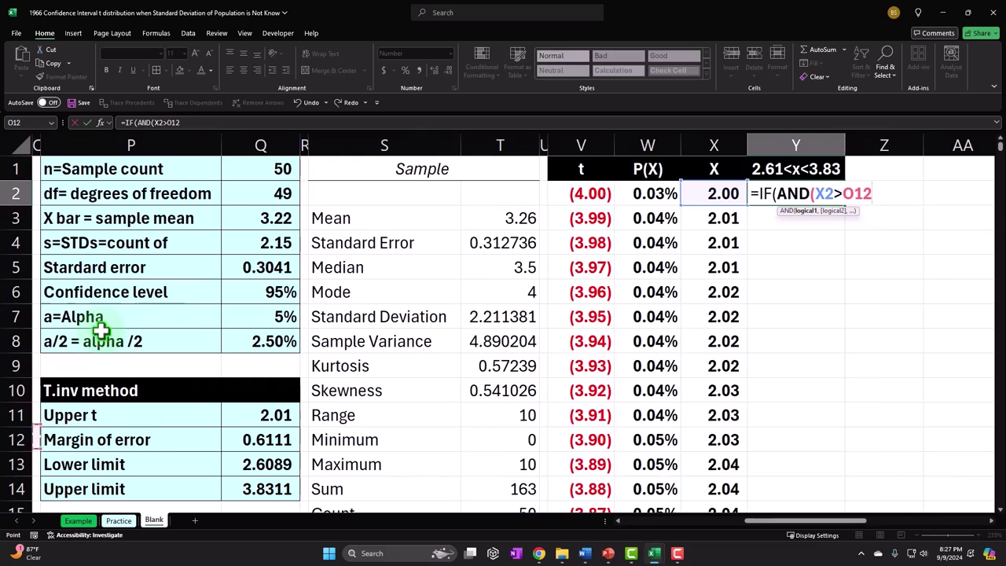
key(Right)
key(Right)
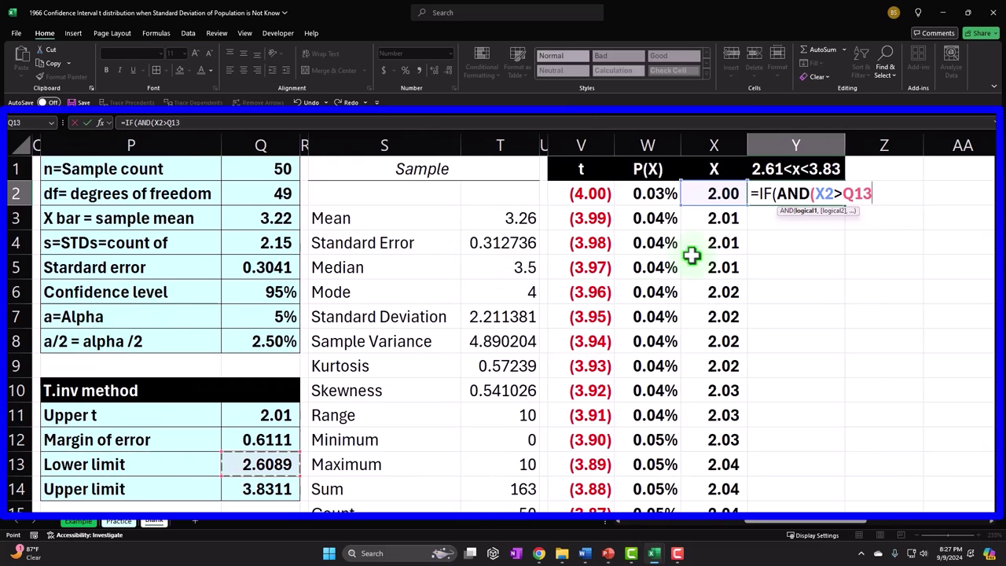
Step: Add X2<Q14 as the second condition, close the AND test, and return W2 if true and " " if false
text(,)
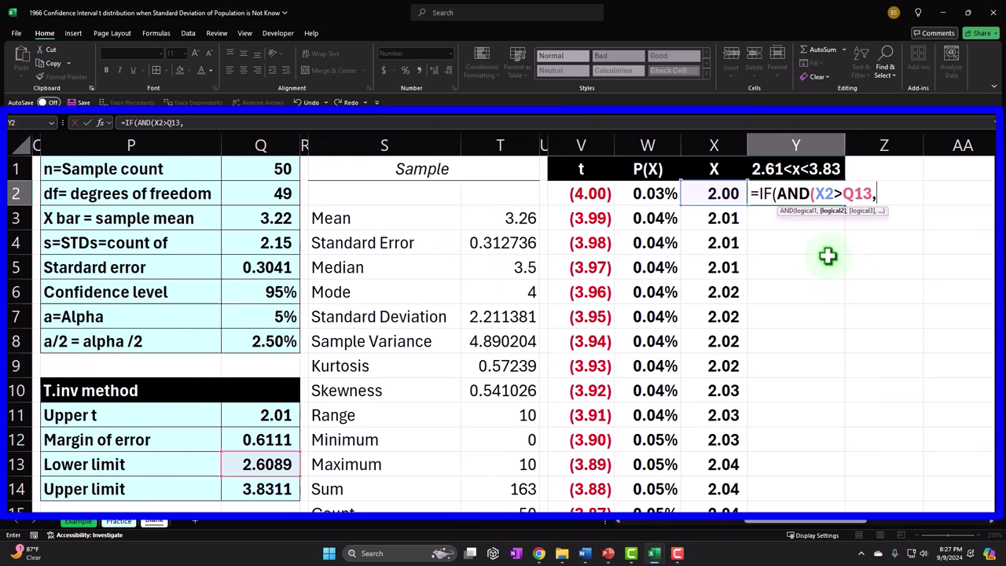
click(720, 195)
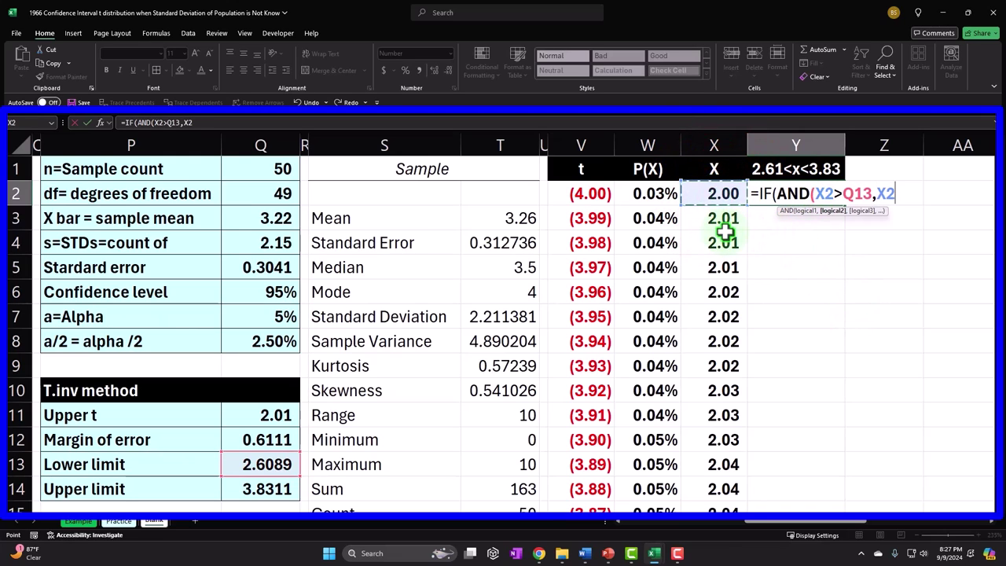
text(<)
click(276, 487)
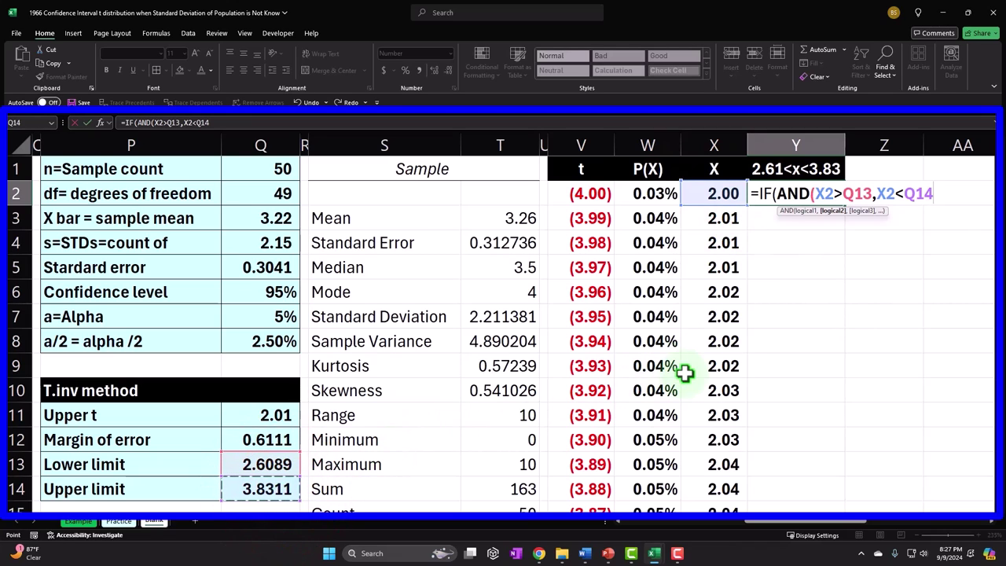
text())
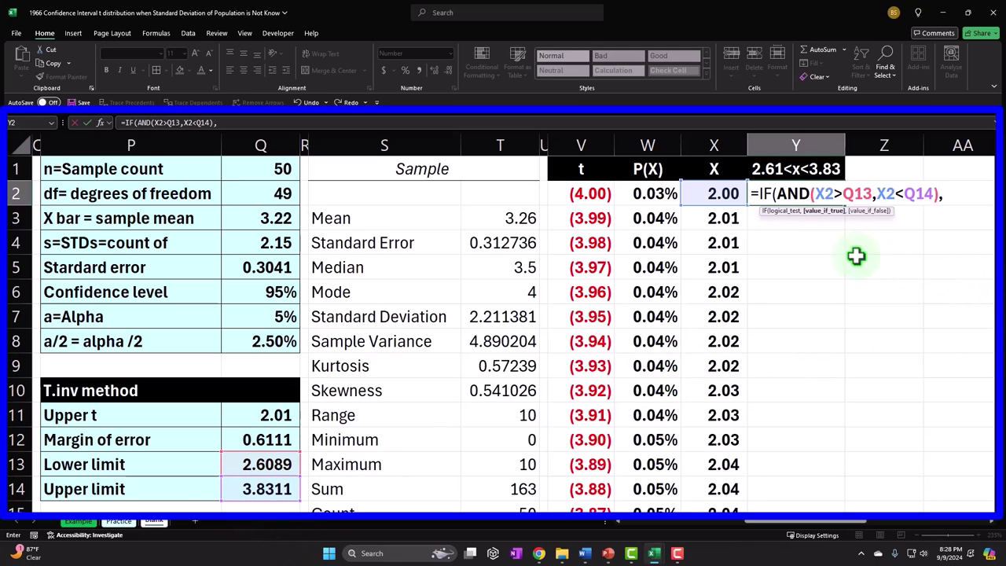
text(,)
click(653, 197)
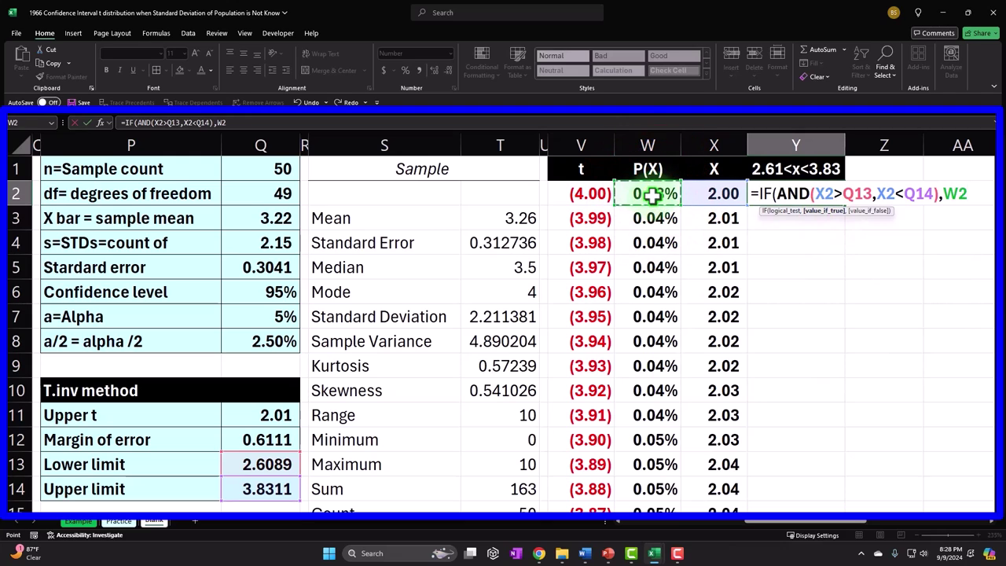
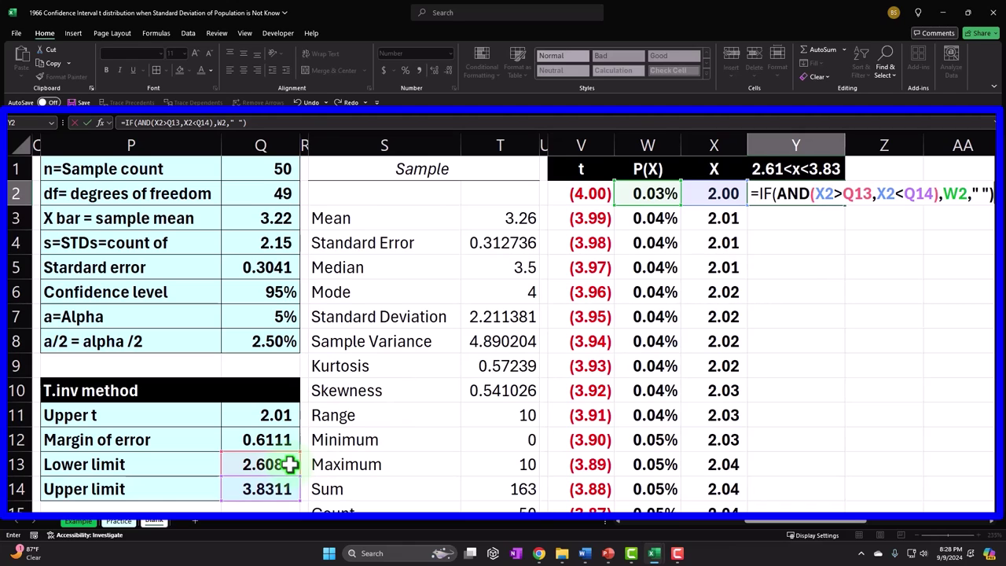
Step: Make the limit references absolute as $Q$13 and $Q$14 and commit the Y2 formula
click(861, 192)
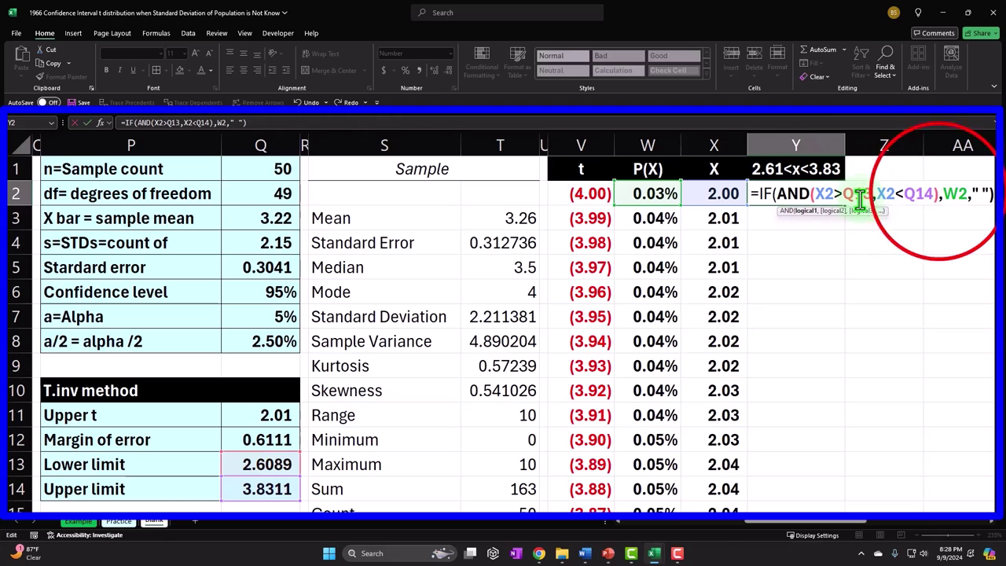
key(F4)
click(931, 197)
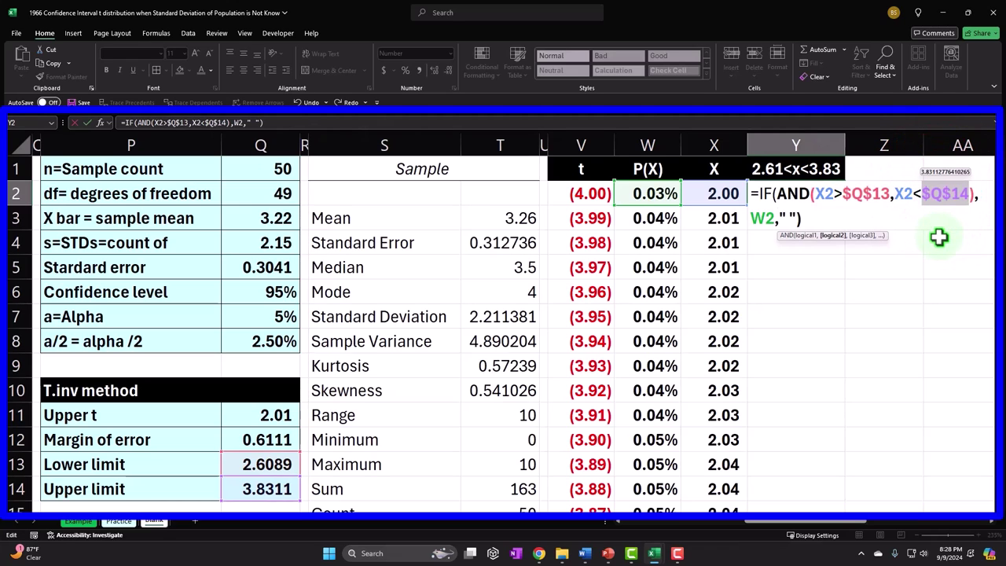
key(Return)
Step: Format Y2 as a percentage with added decimal places and fill its formula down column Y
click(812, 195)
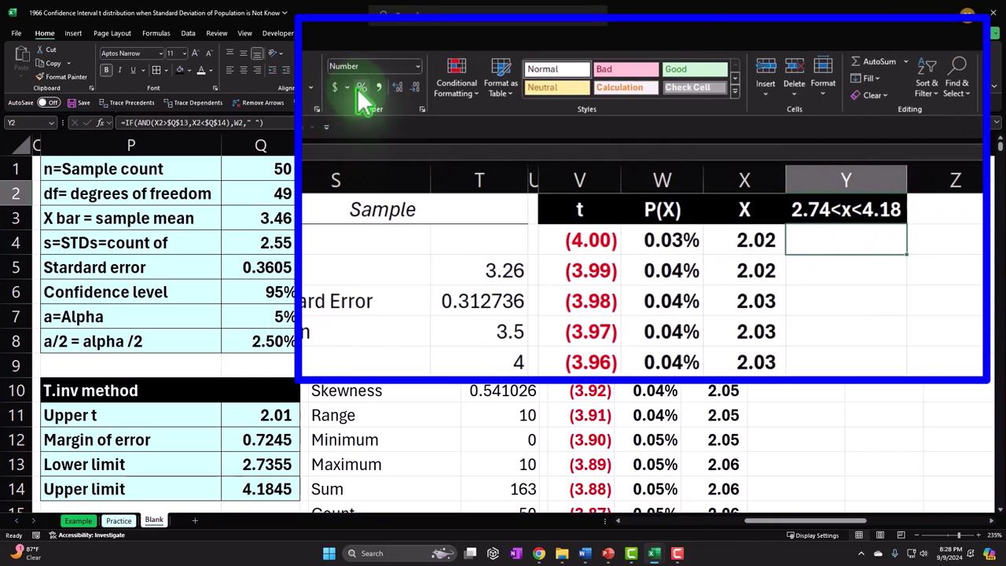
click(361, 90)
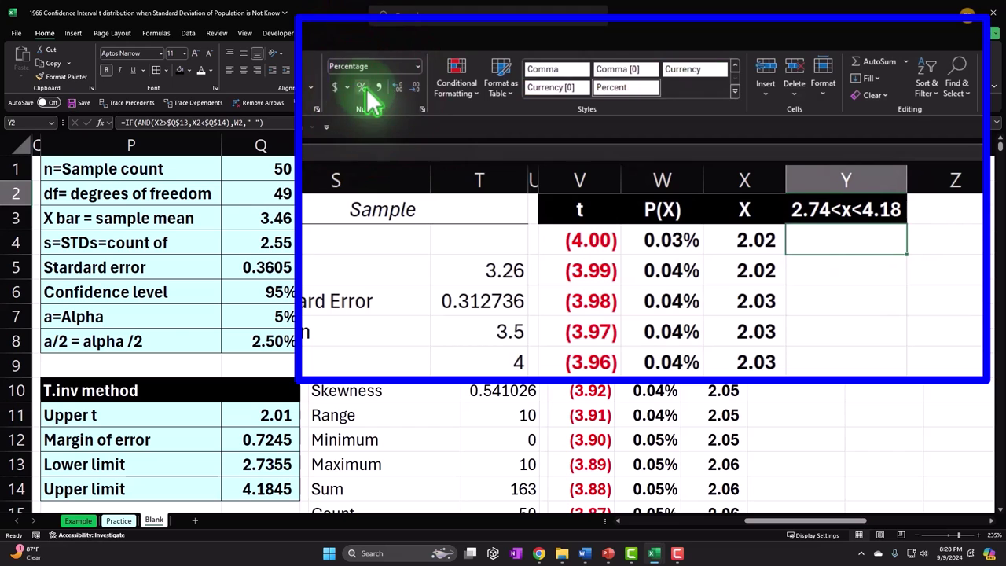
click(402, 94)
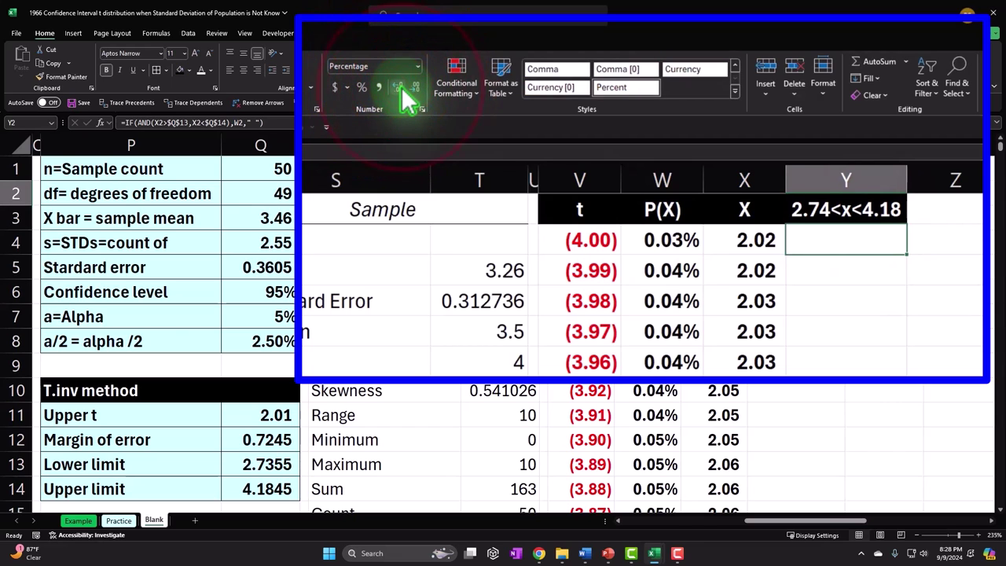
click(906, 255)
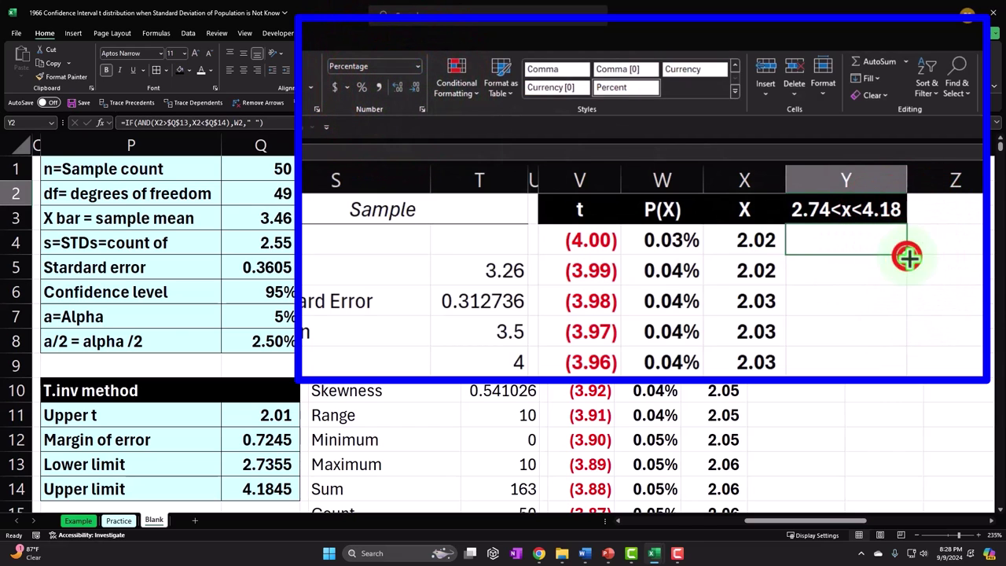
double_click(907, 255)
Step: Examine the filled formulas down column Y to check which rows return a probability, and return to the top rows
scroll(835, 265, down, 12)
scroll(844, 311, down, 20)
click(808, 326)
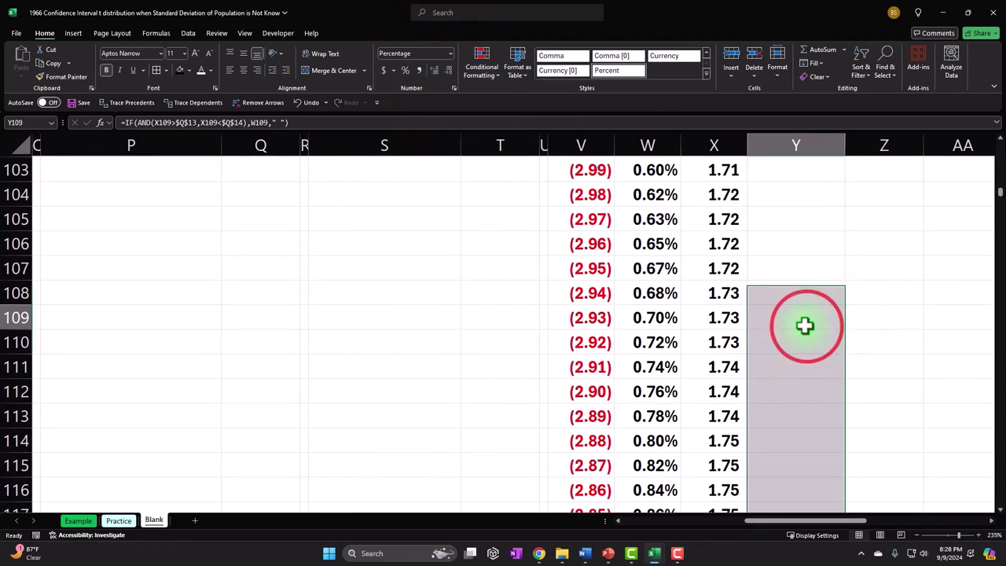
key(Page_Down)
key(Page_Down)
key(Page_Down)
key(Page_Down)
key(Page_Down)
key(Page_Down)
key(Page_Down)
key(Page_Down)
key(Page_Down)
key(Page_Down)
key(Page_Down)
key(Page_Down)
key(Page_Down)
key(Page_Down)
key(Page_Down)
key(Page_Up)
key(Page_Up)
key(Page_Up)
key(Page_Up)
key(Page_Up)
key(Page_Up)
key(Page_Up)
key(Page_Up)
key(Page_Up)
key(Page_Up)
key(Page_Up)
key(Page_Up)
key(Page_Up)
key(Page_Up)
key(Page_Up)
key(Page_Up)
key(Page_Up)
key(Page_Up)
key(Page_Up)
key(Page_Up)
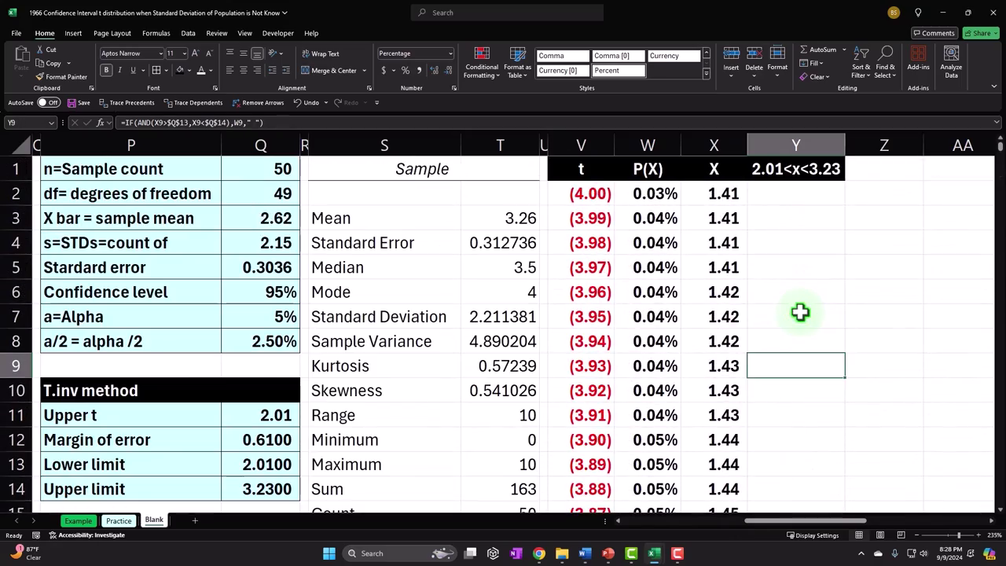
Step: Move the area chart next to column Y, starting in column Z, and begin adding a new data series to it
drag(825, 521, 880, 535)
drag(836, 205, 617, 190)
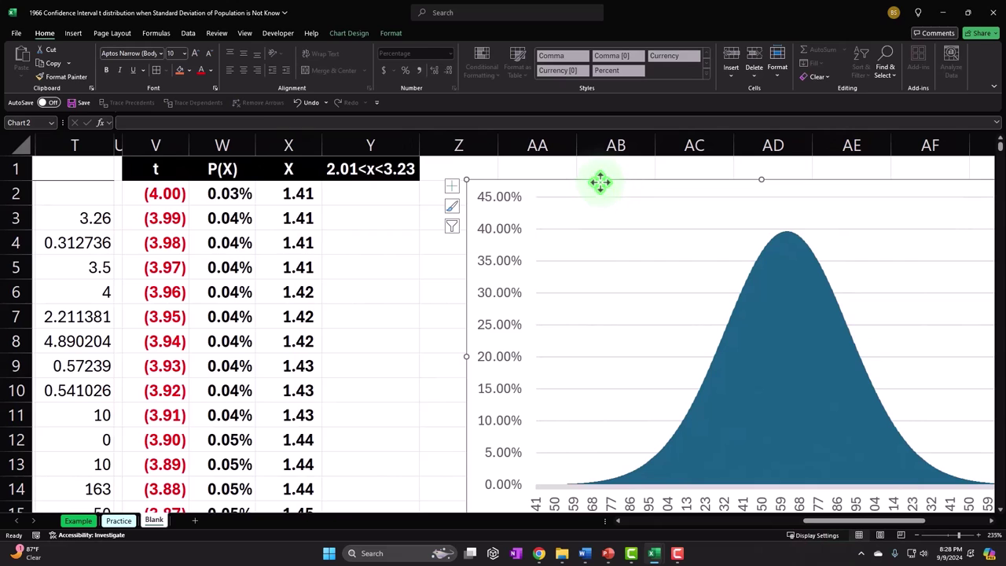
click(349, 33)
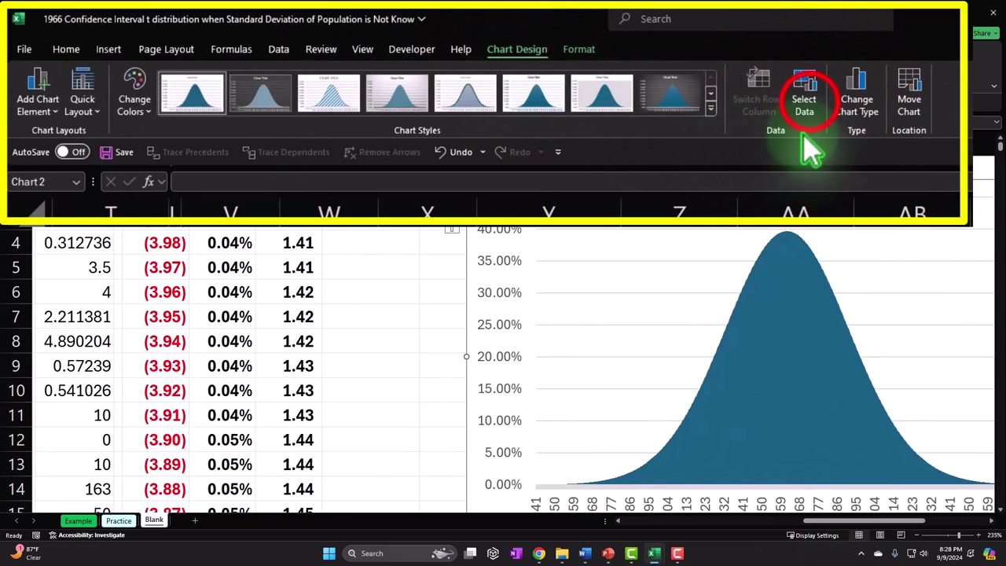
click(543, 69)
click(464, 258)
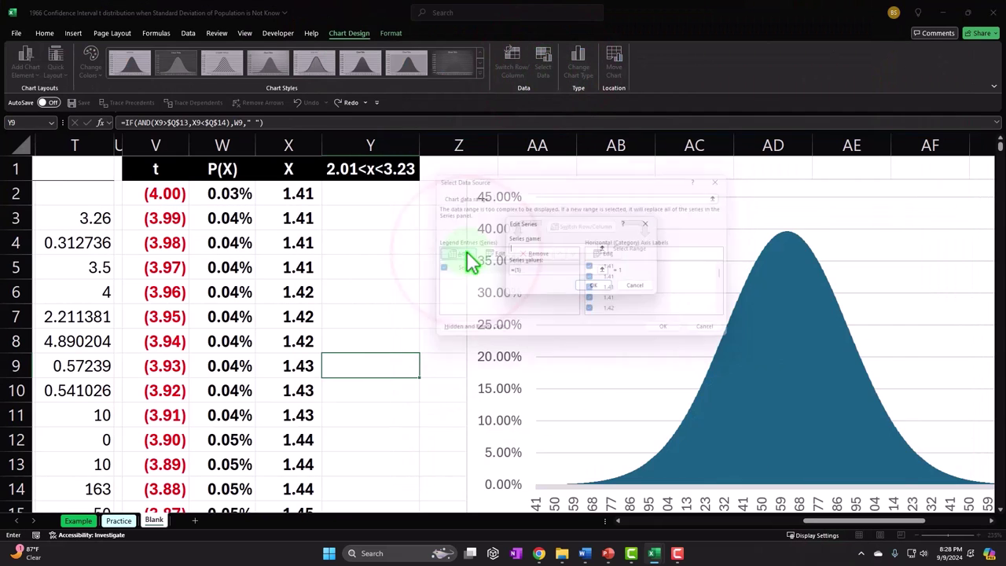
Step: Define the new chart series with Y1 as its name and Blank!$Y$2:$Y$802 as its values, and apply it
click(377, 171)
click(546, 354)
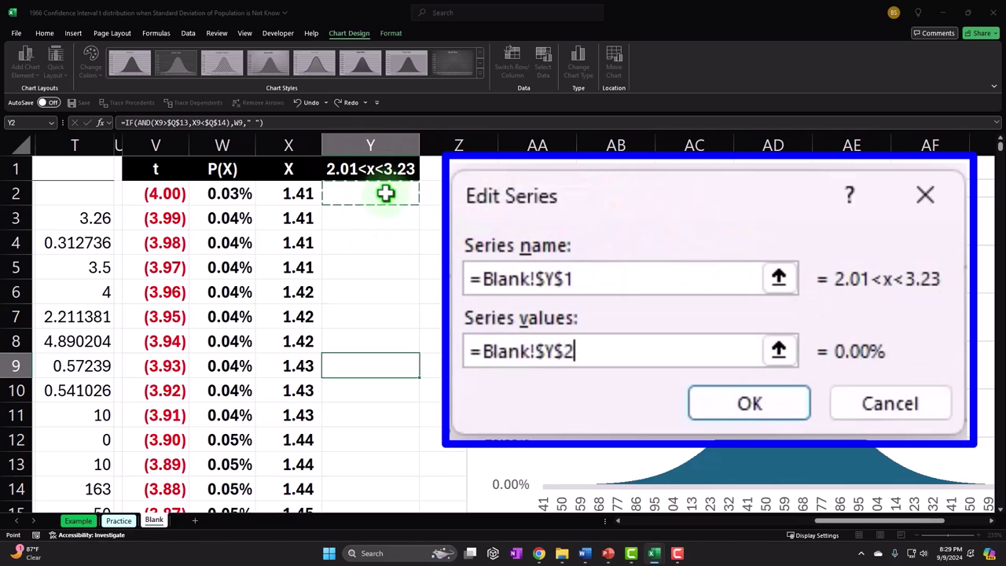
key(ctrl+shift+Down)
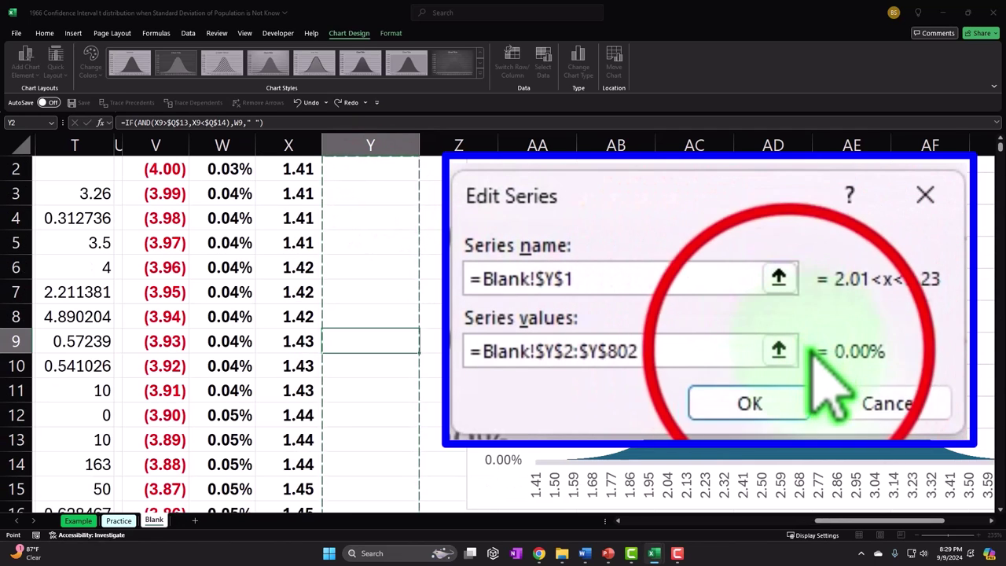
click(778, 351)
click(933, 251)
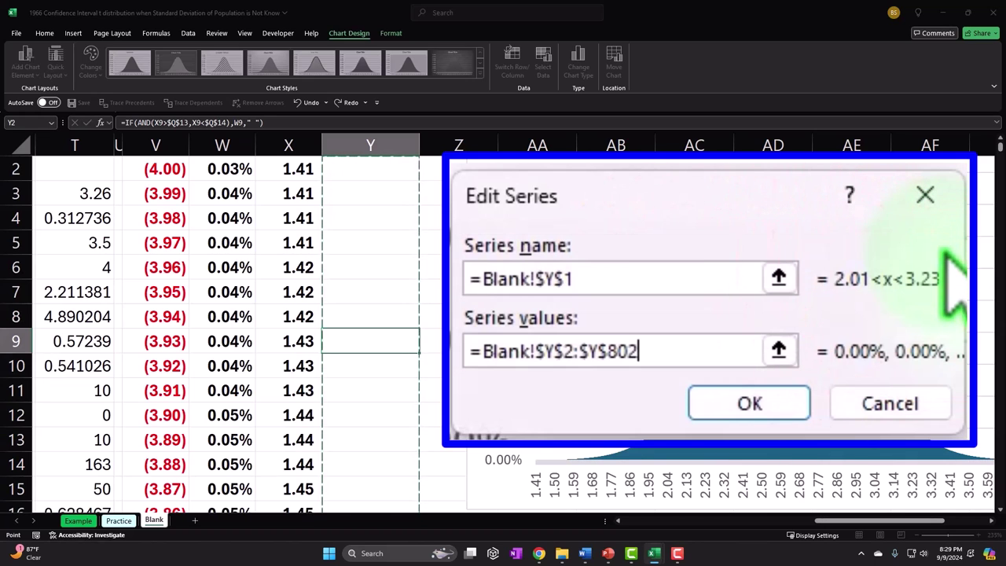
click(749, 402)
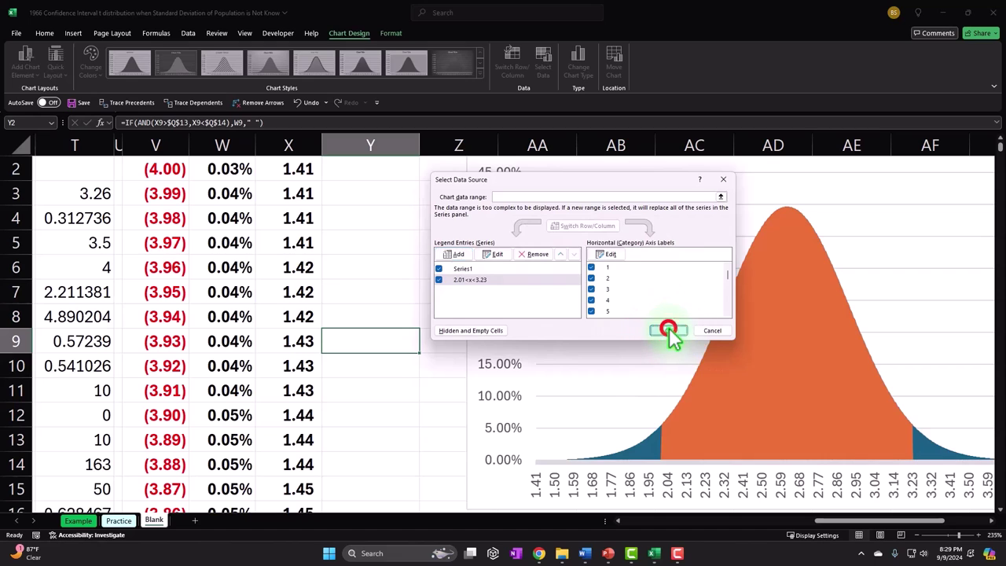
click(668, 331)
Step: Open the formatting options of the orange interval series and plot it on the secondary axis
scroll(655, 449, up, 1)
scroll(660, 456, down, 1)
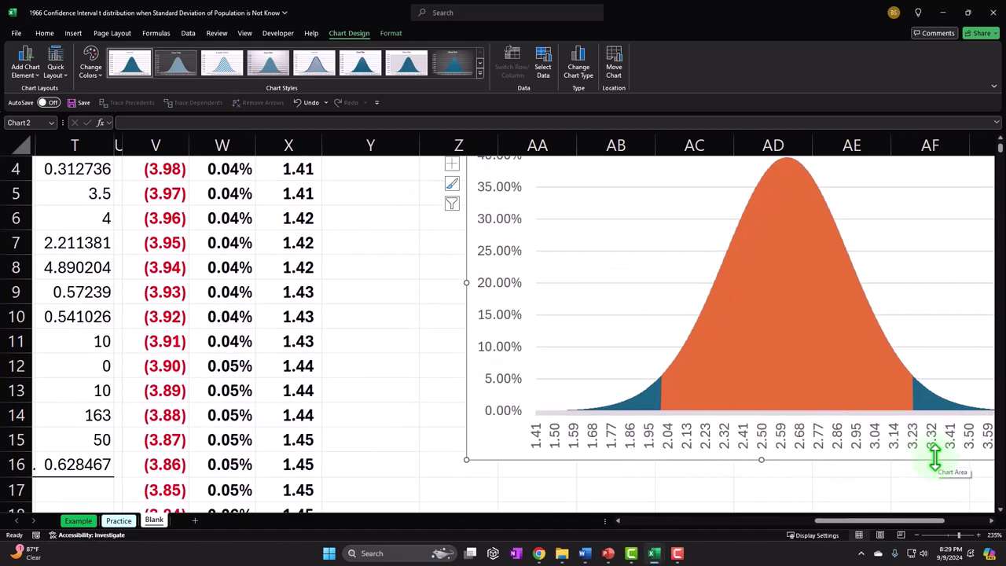
scroll(280, 354, up, 1)
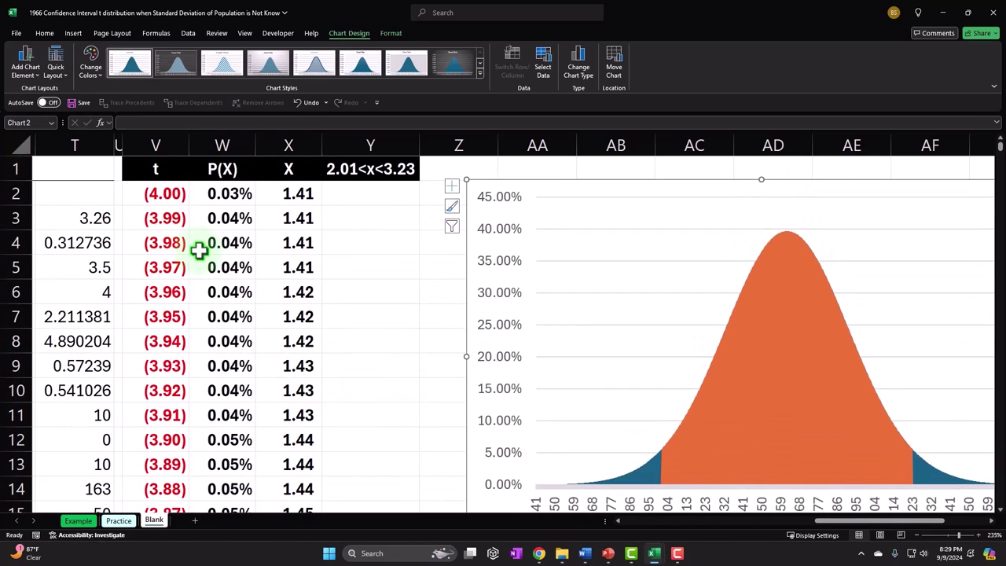
scroll(467, 342, down, 1)
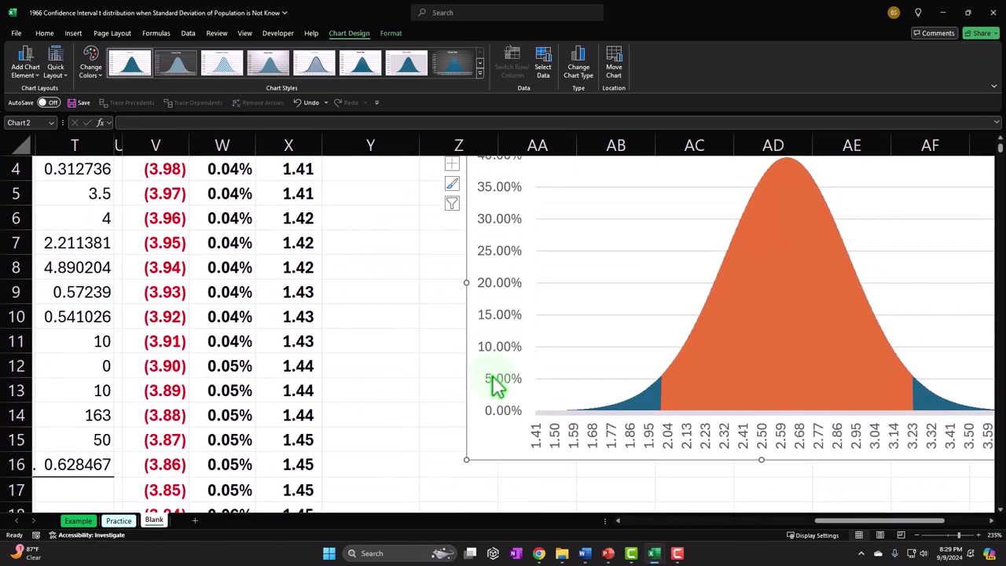
double_click(777, 321)
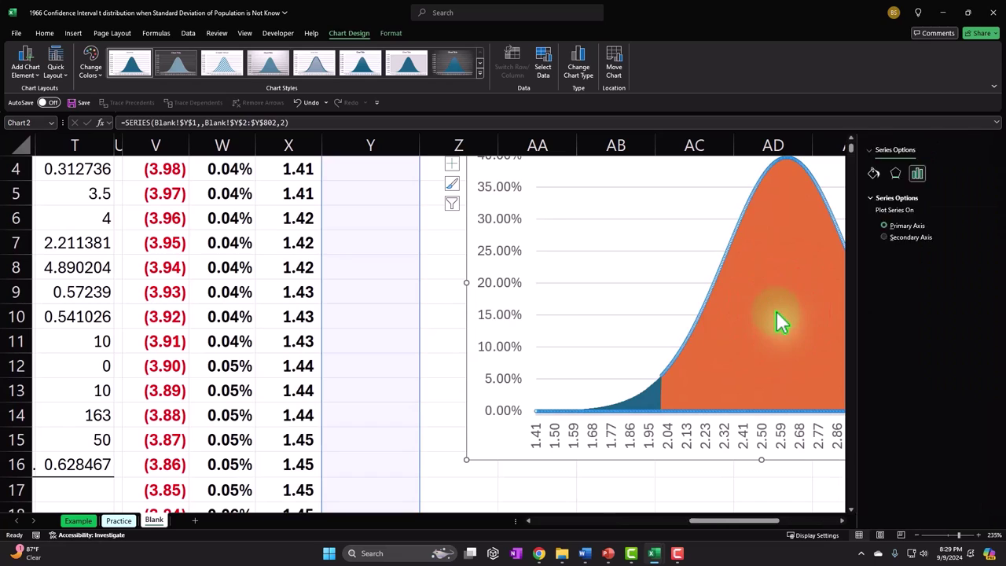
click(732, 298)
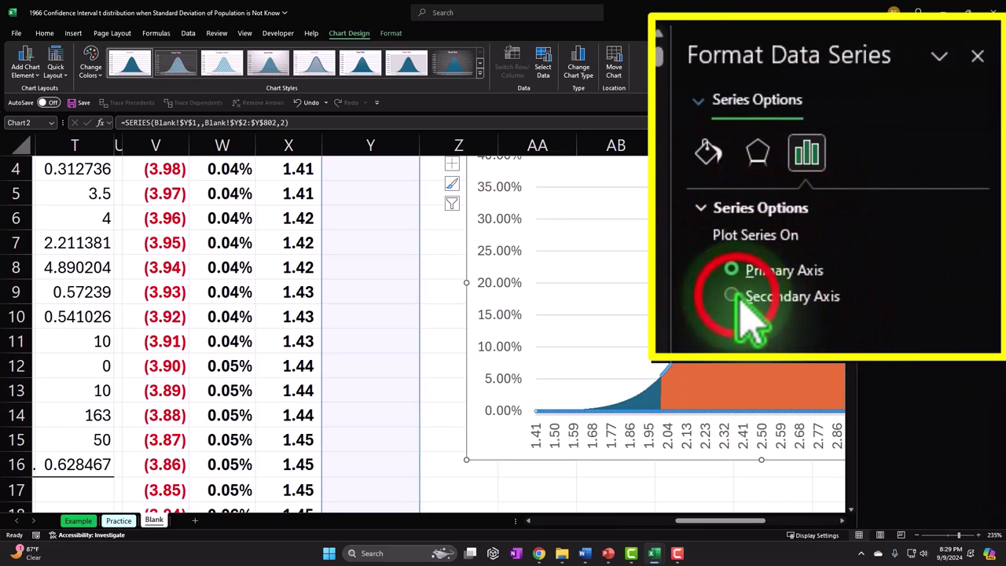
Step: Close the series formatting options and delete the chart's secondary vertical axis
click(978, 56)
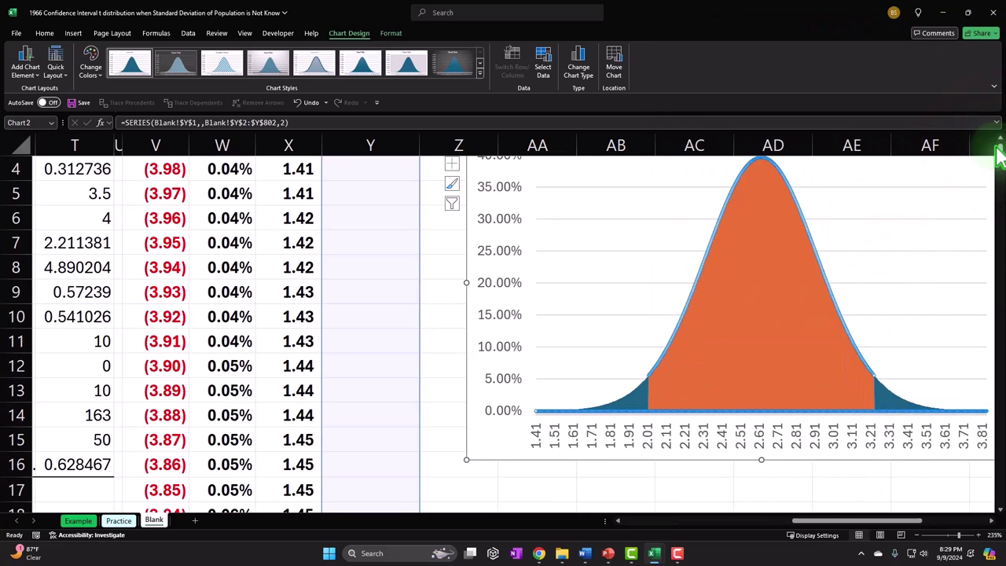
drag(849, 530, 887, 532)
click(941, 236)
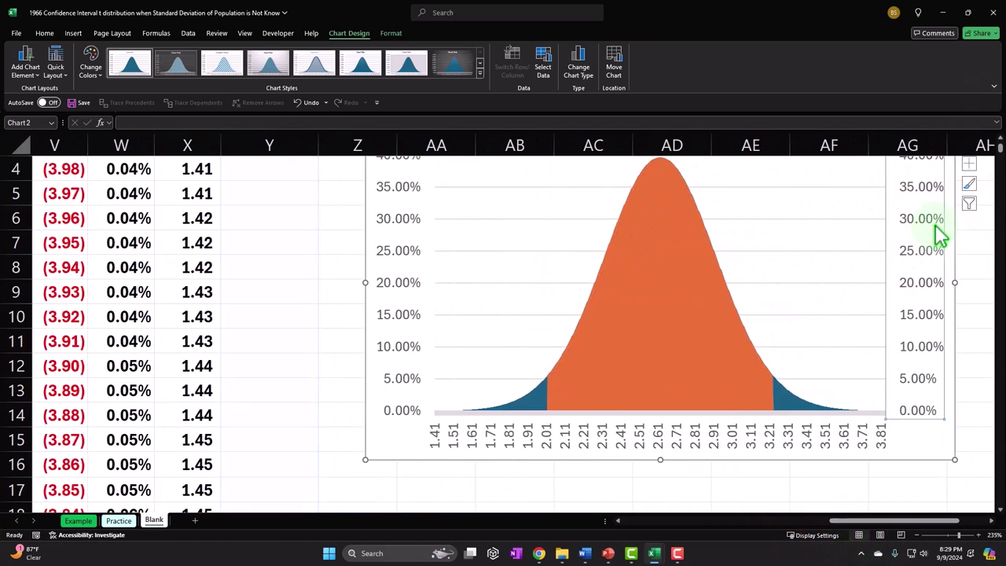
key(Delete)
Step: Set the horizontal axis labels of the 2.01<x<3.23 series to =Blank!$V$2:$V$802 and apply the data source changes
drag(860, 521, 830, 533)
scroll(647, 393, up, 1)
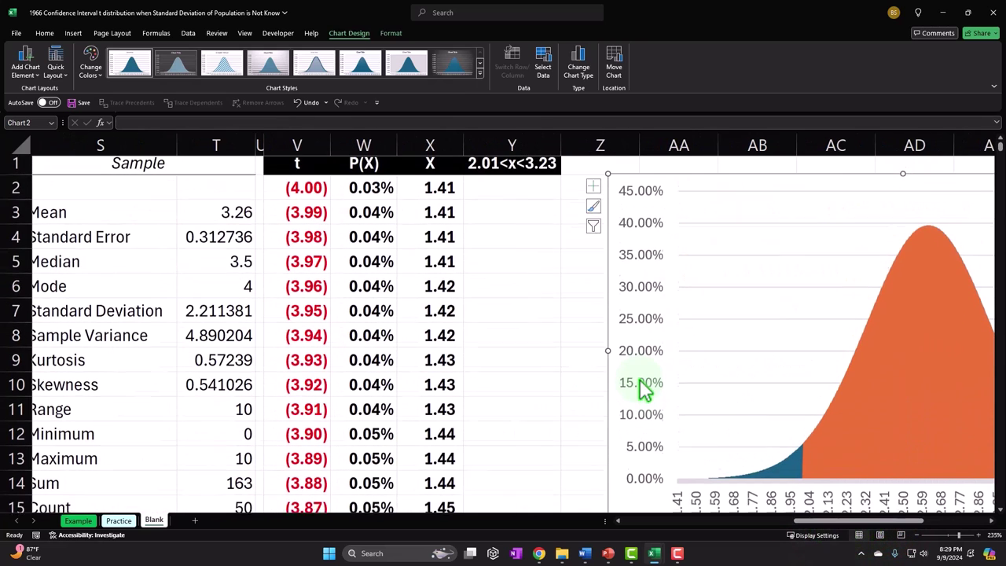
click(553, 71)
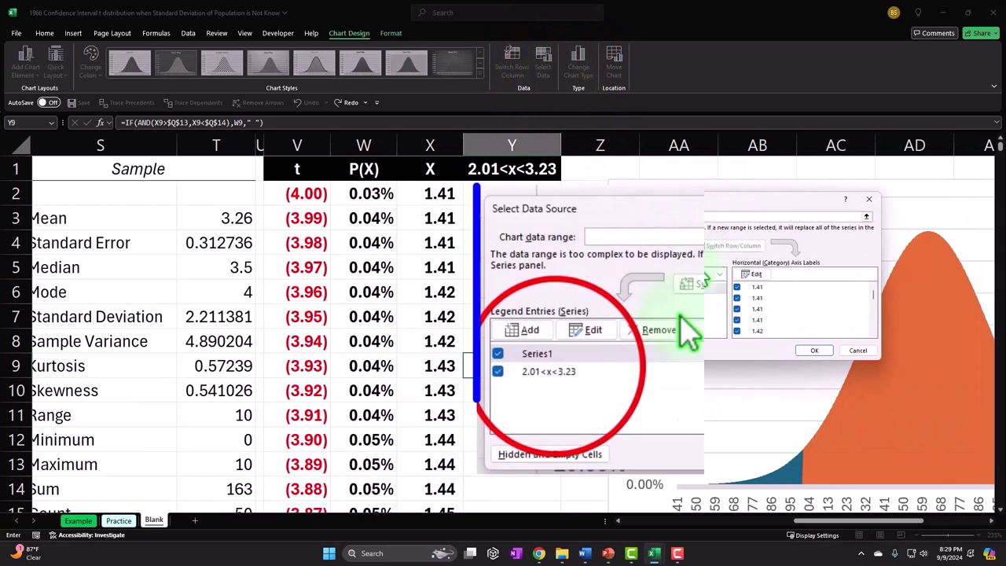
click(611, 301)
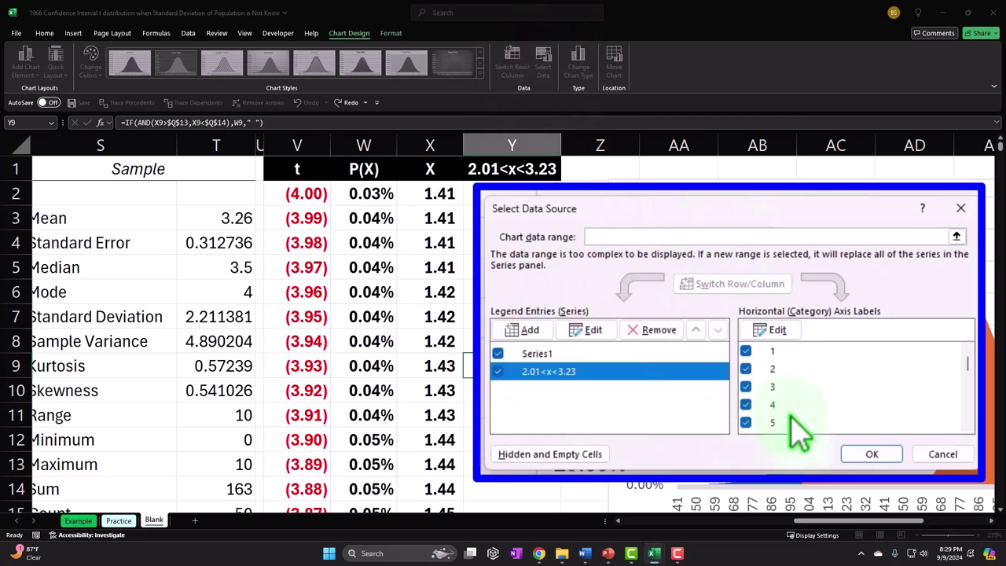
click(774, 331)
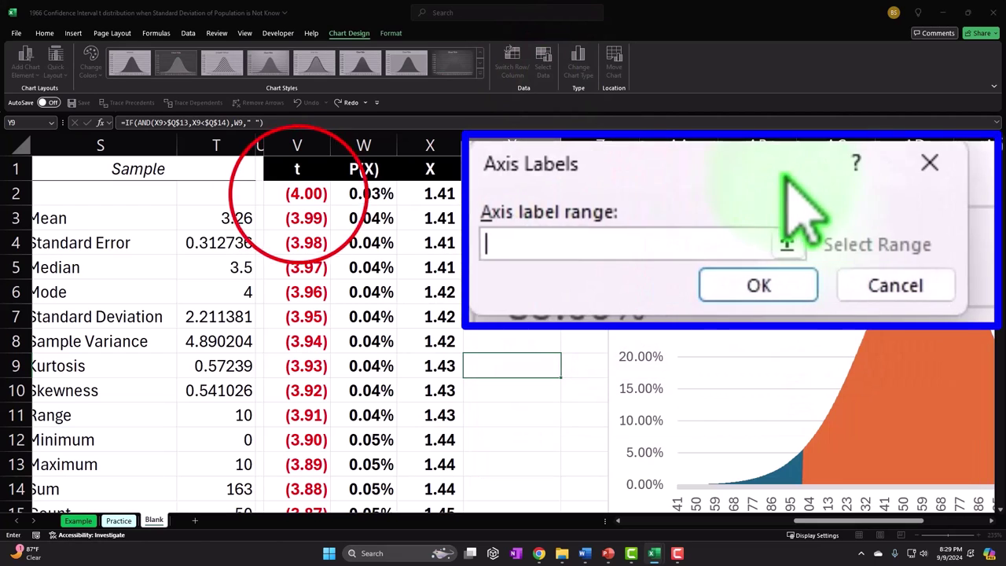
click(299, 195)
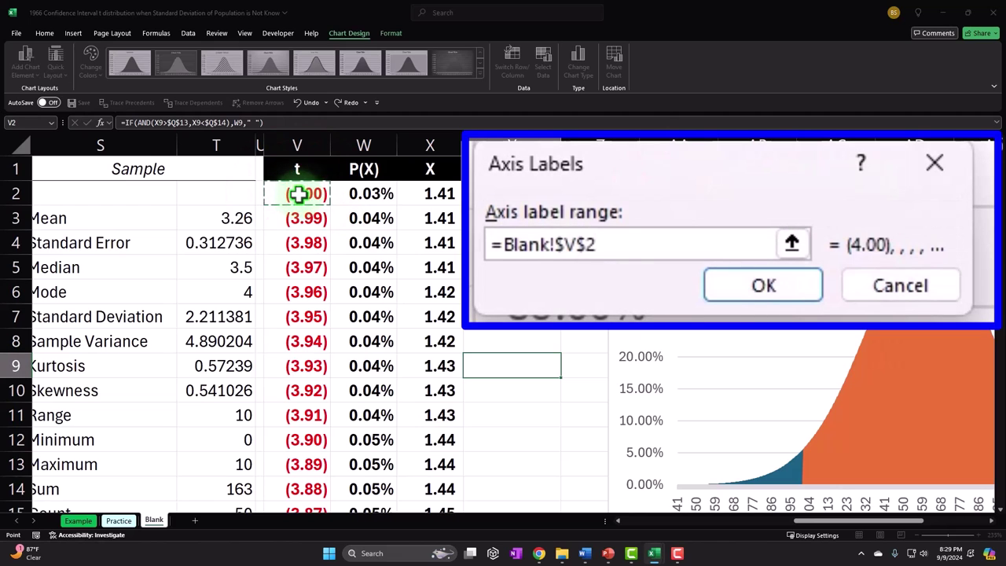
key(ctrl+shift+Down)
key(ctrl+BackSpace)
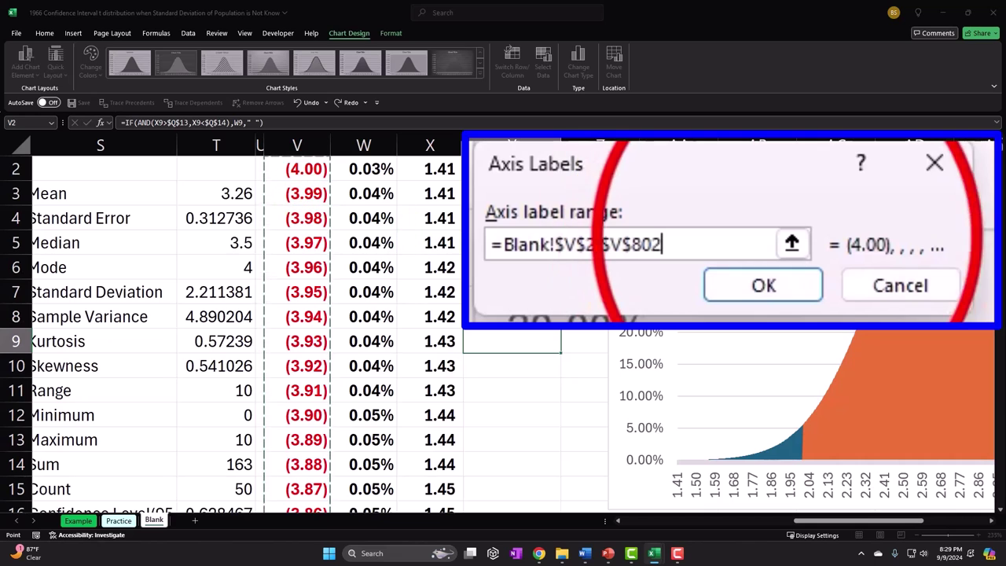
click(792, 244)
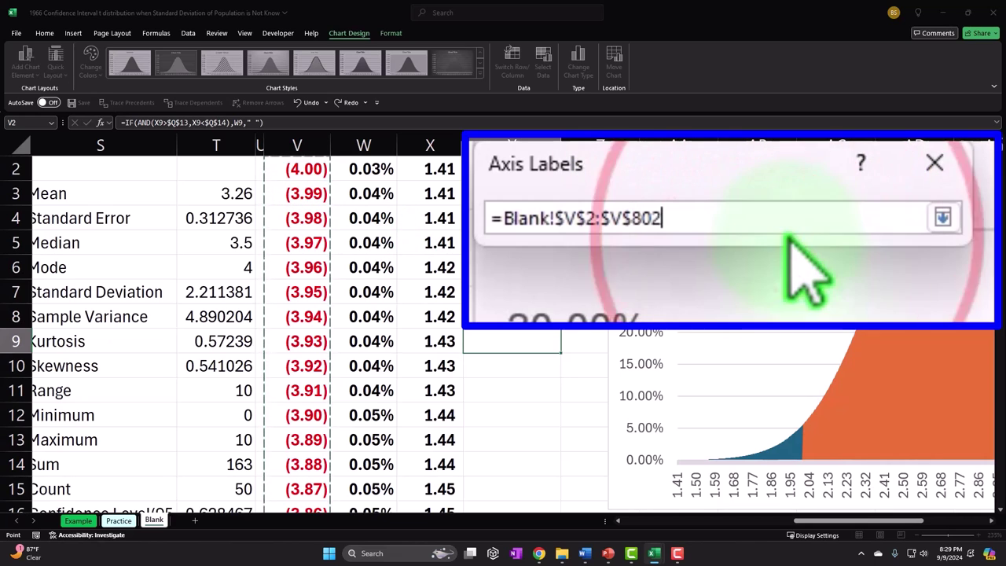
click(943, 218)
click(710, 253)
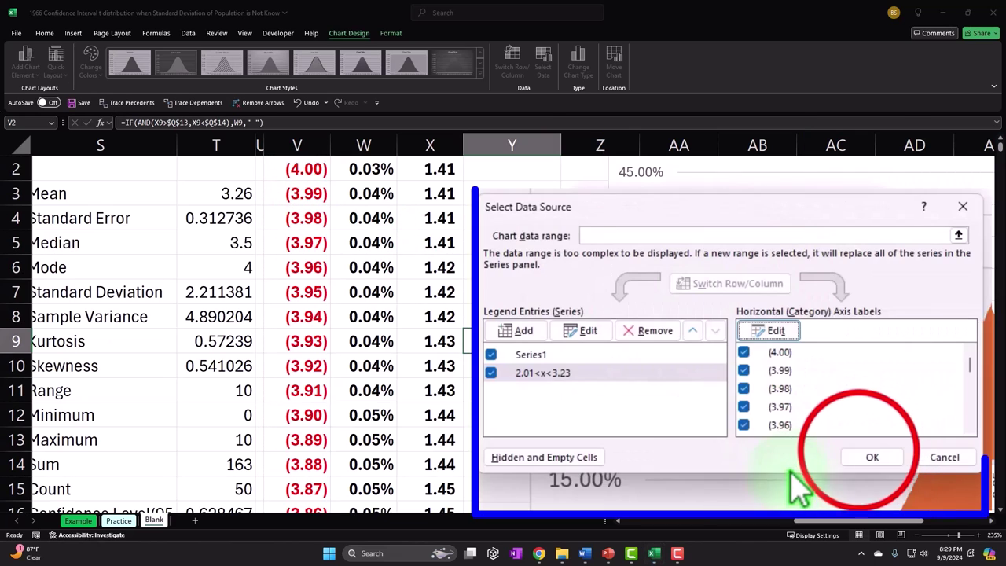
click(868, 459)
Step: Show the secondary horizontal axis on the area chart
drag(861, 521, 900, 533)
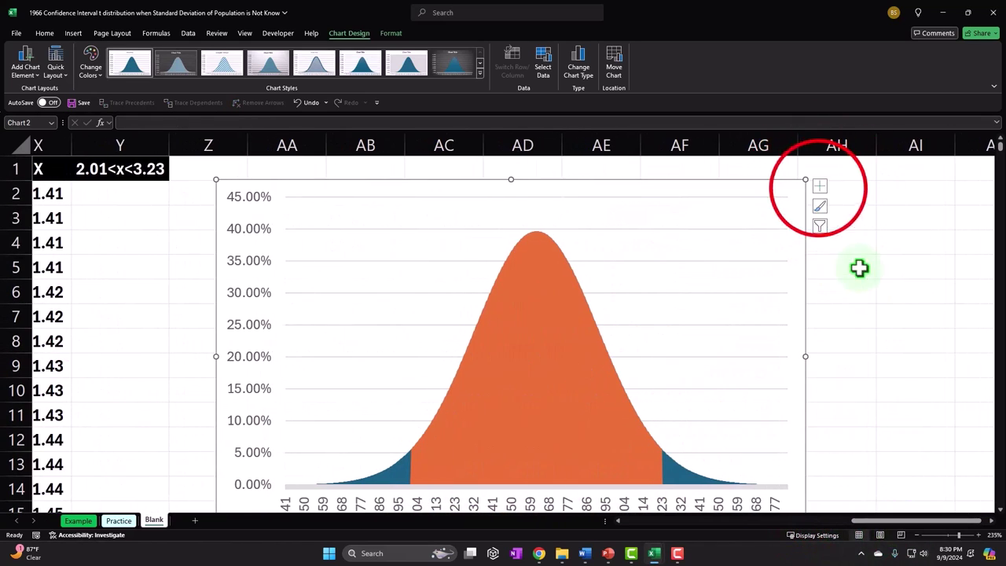
click(820, 191)
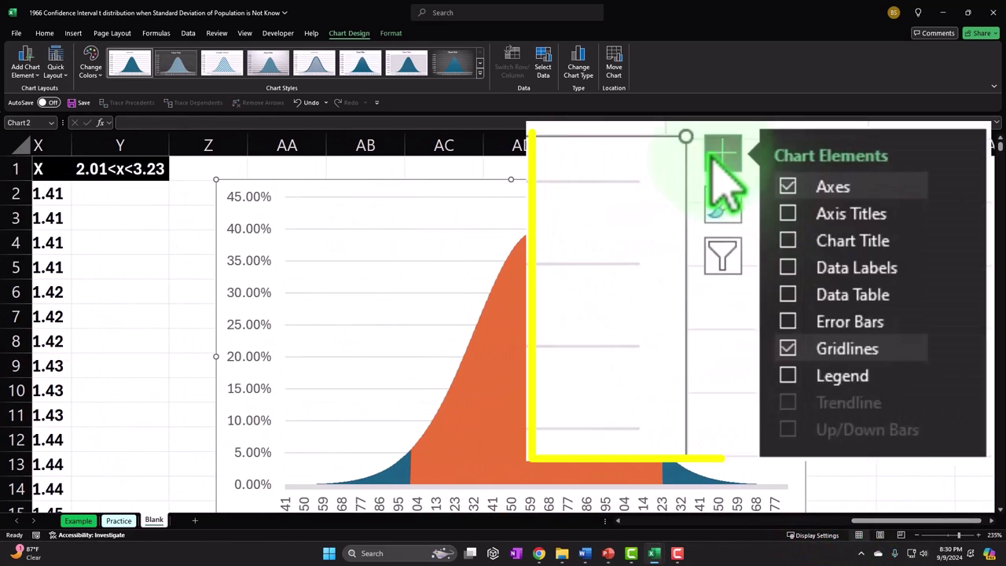
click(959, 189)
click(641, 245)
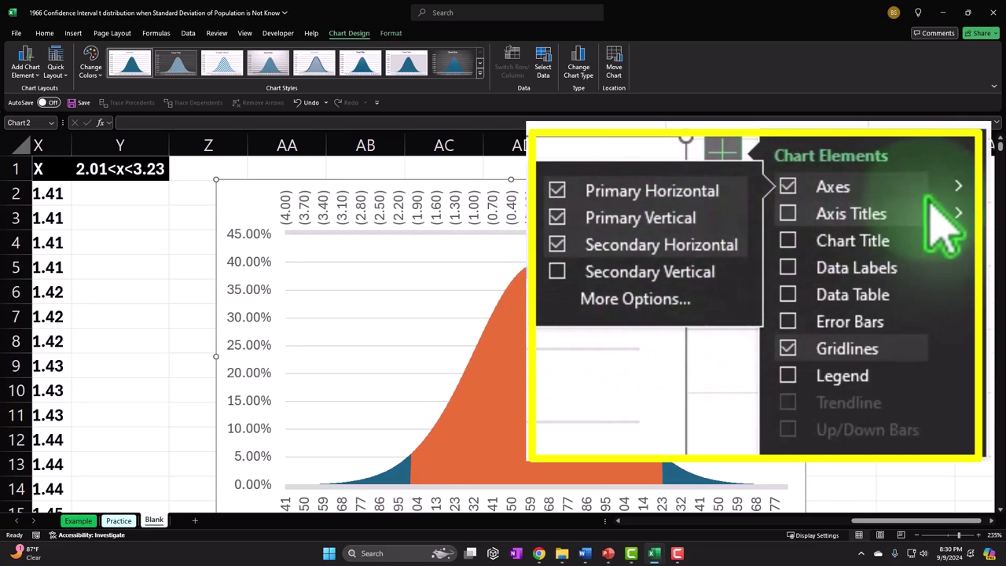
Step: Set the label position of the secondary horizontal axis to Low and close the axis formatting options
click(633, 299)
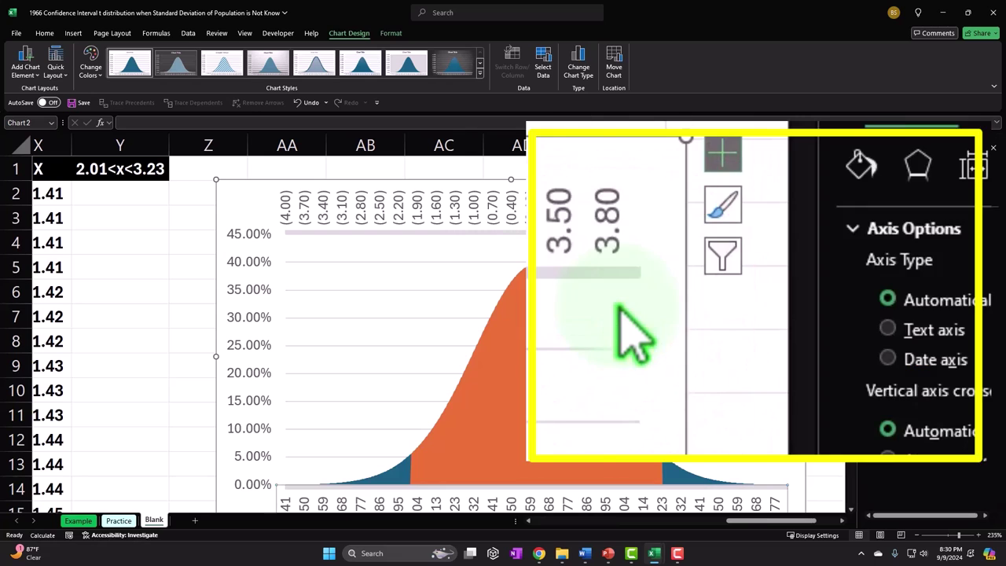
click(871, 401)
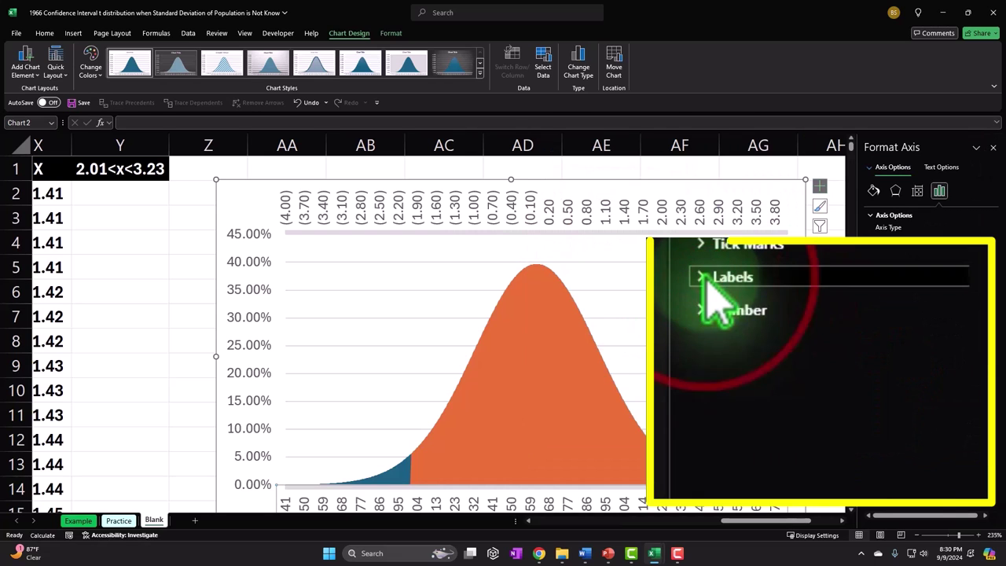
click(670, 215)
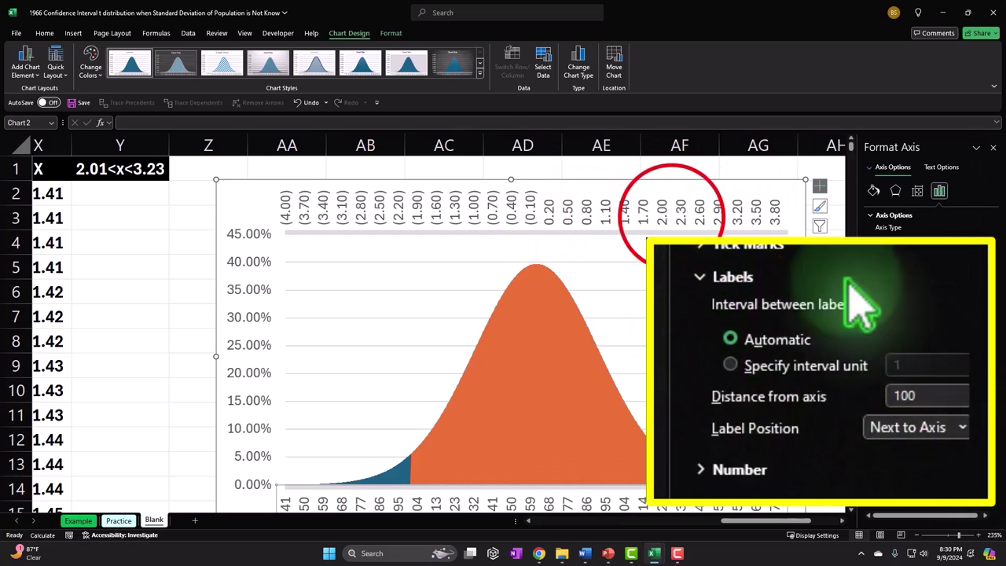
click(963, 428)
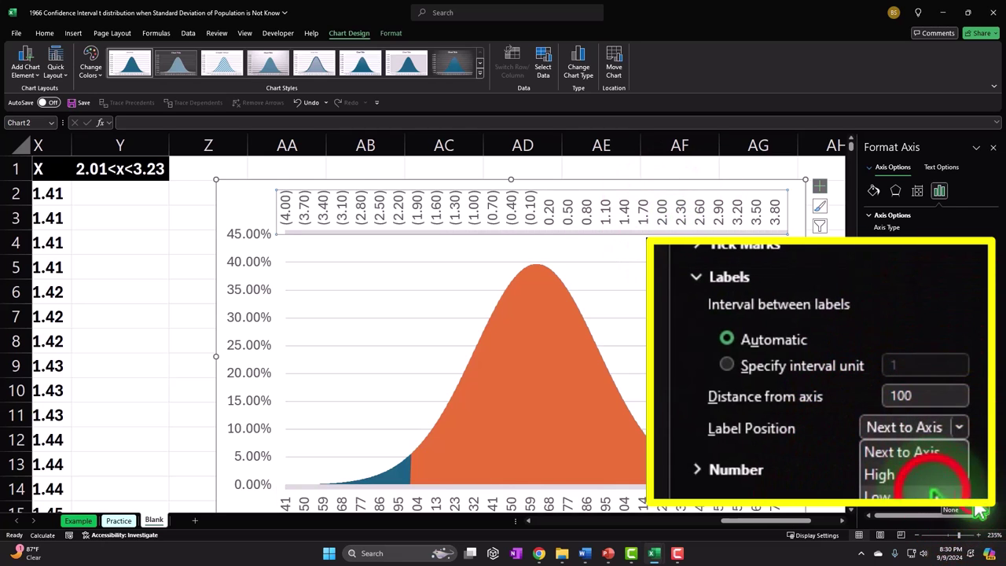
click(944, 497)
click(993, 147)
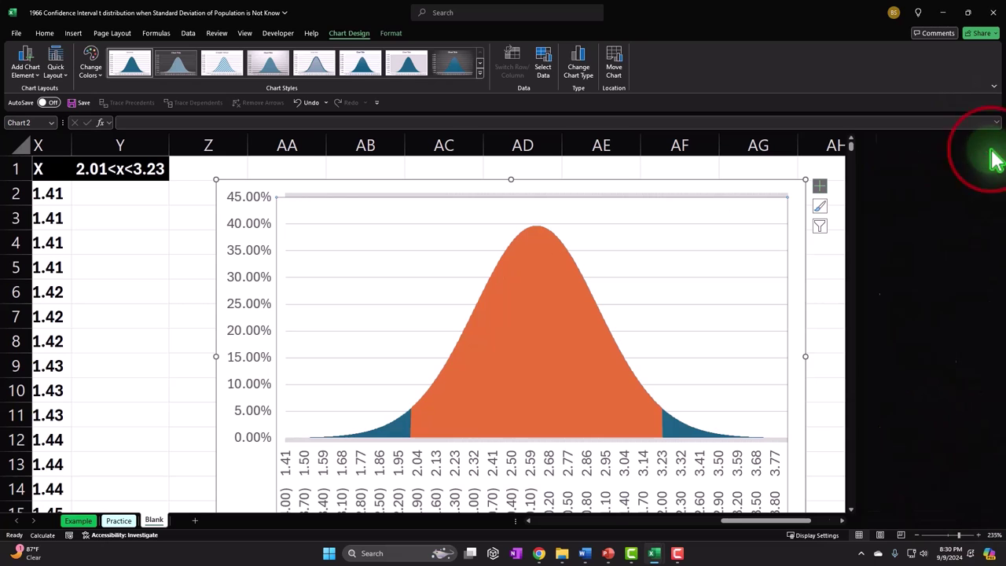
Step: Add cell borders and a light blue fill to the table data in V2:Y802
drag(894, 521, 865, 535)
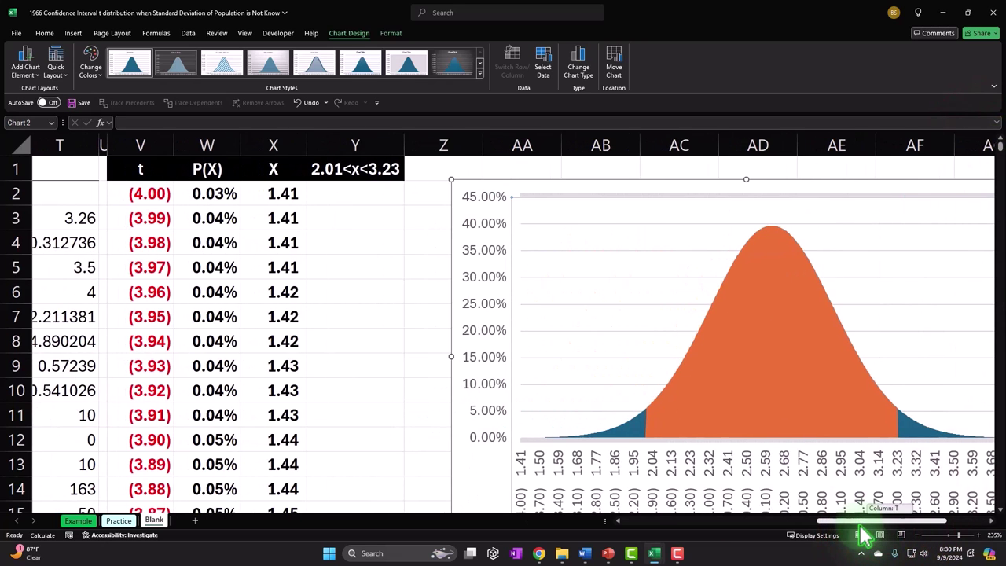
drag(136, 197, 346, 195)
key(ctrl+shift+Down)
click(169, 72)
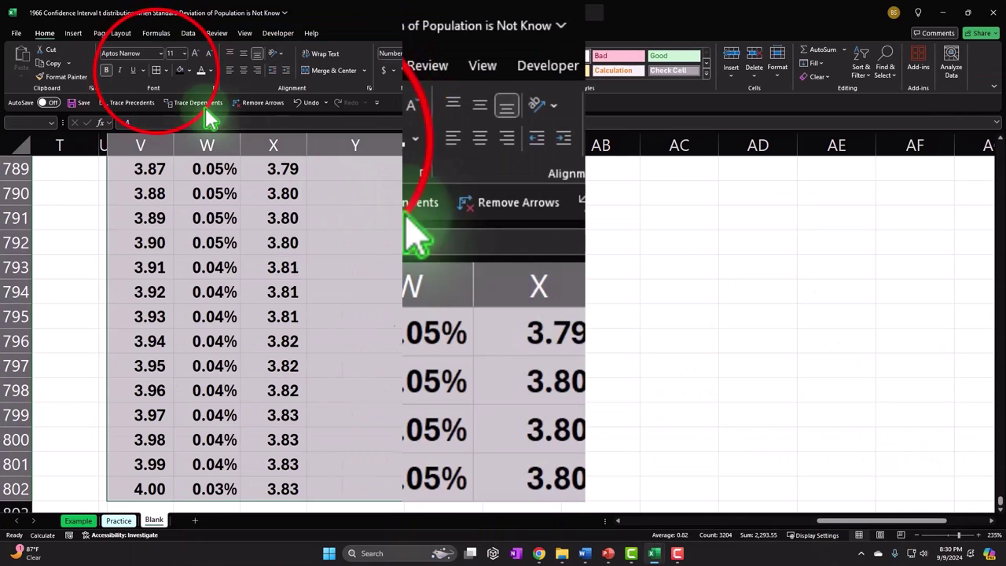
key(ctrl+BackSpace)
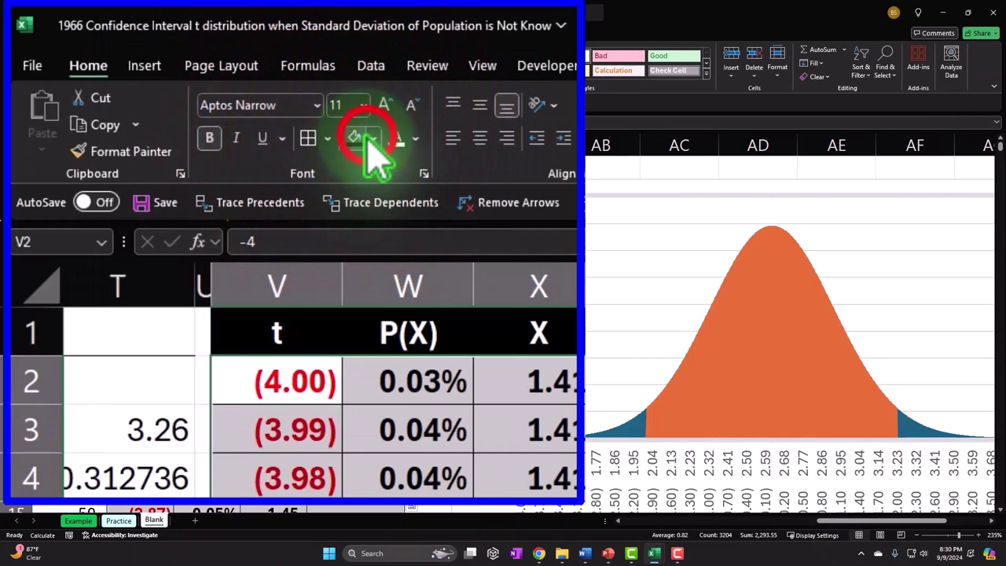
click(373, 137)
click(352, 390)
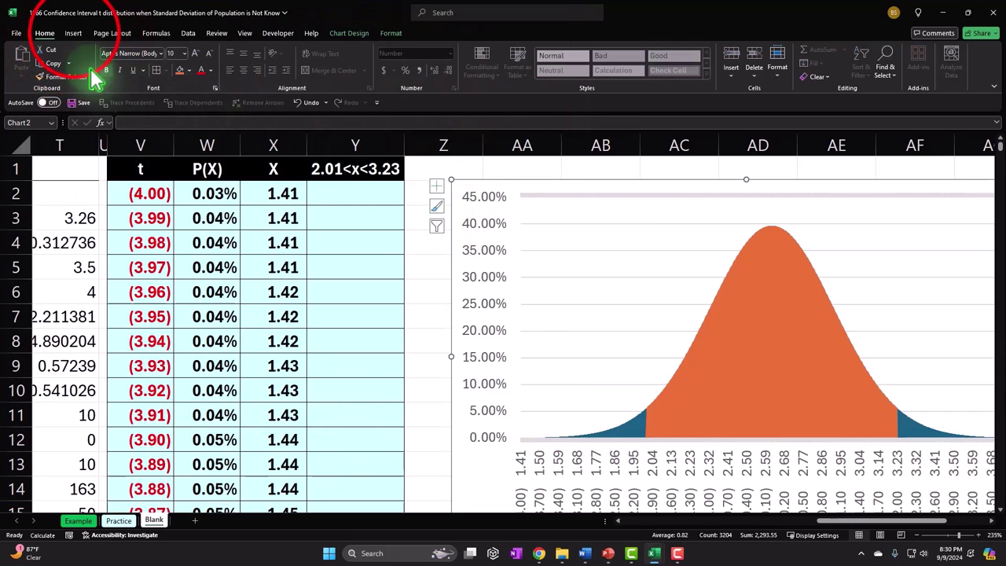
Step: Draw a vertical line about 1.69" tall on the chart, styled green, and place it at the centre of the curve
click(73, 33)
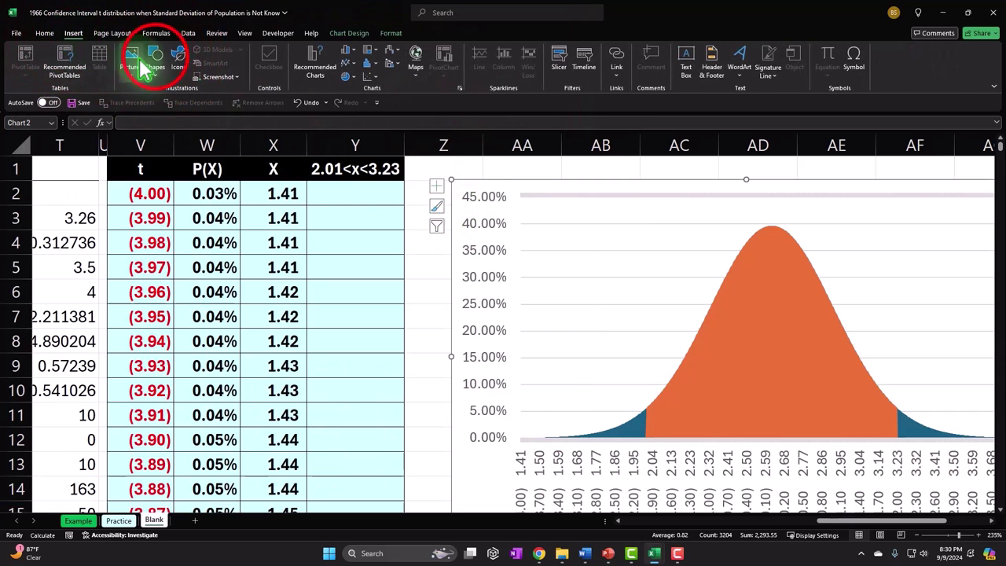
click(157, 63)
click(174, 94)
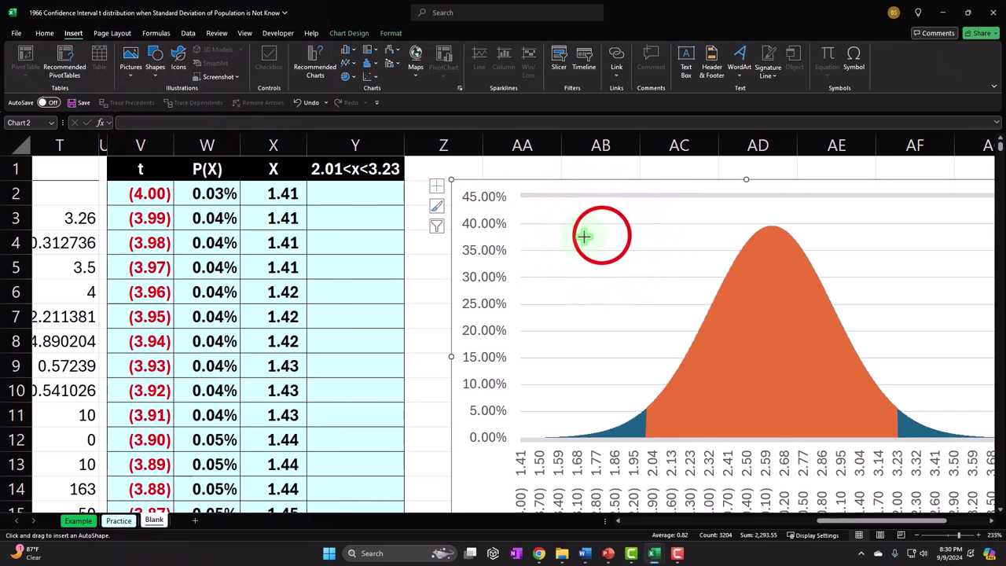
drag(601, 319, 601, 436)
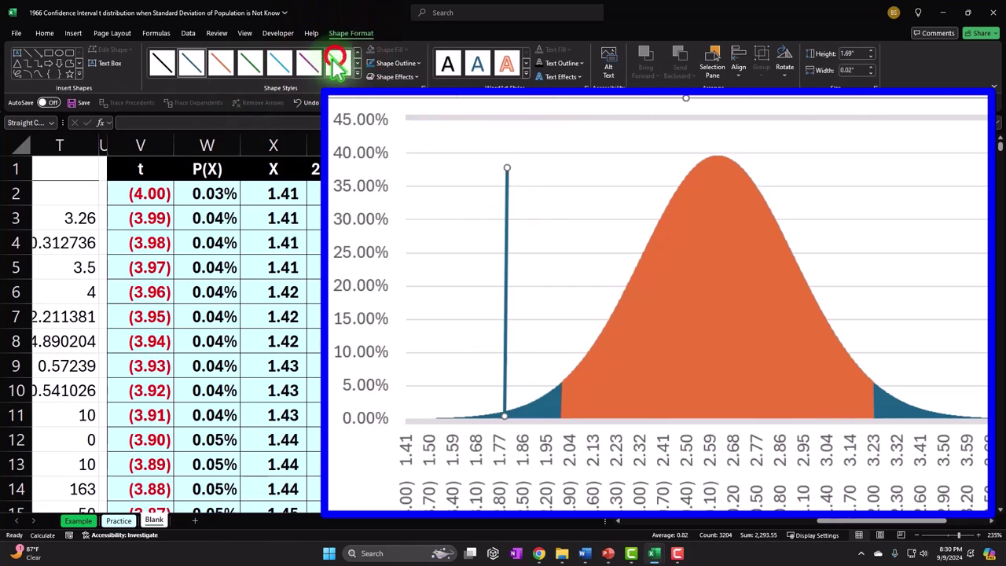
click(506, 283)
drag(506, 283, 721, 286)
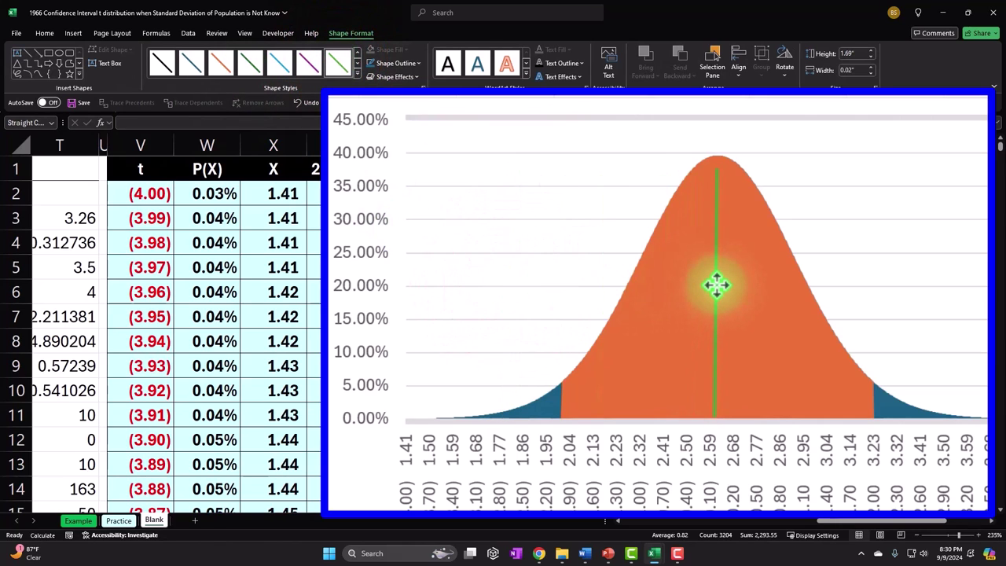
Step: Check the sample mean and interval limits in the statistics block, and move the green line to the lower limit at 2.01
click(837, 519)
drag(838, 522, 766, 528)
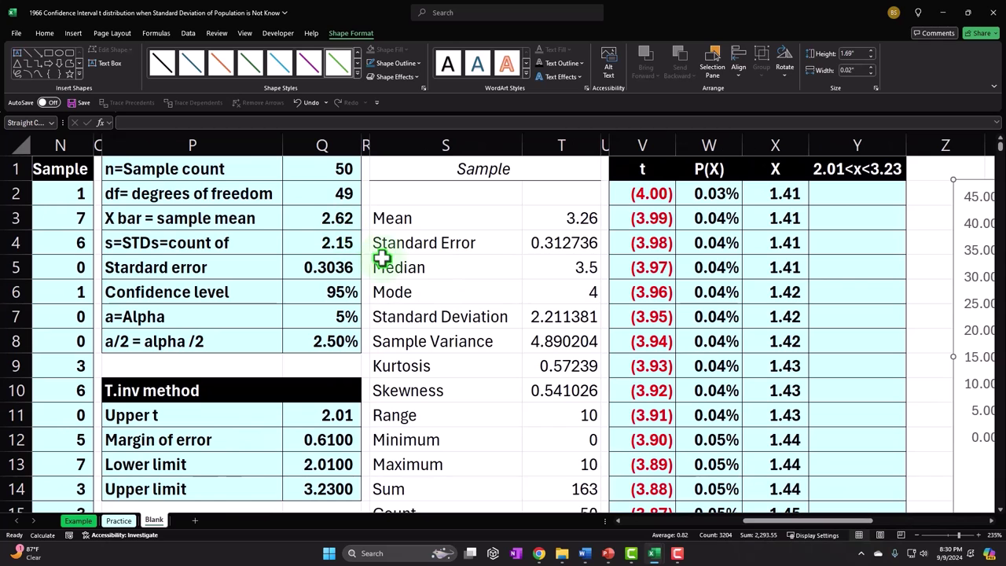
drag(780, 520, 865, 528)
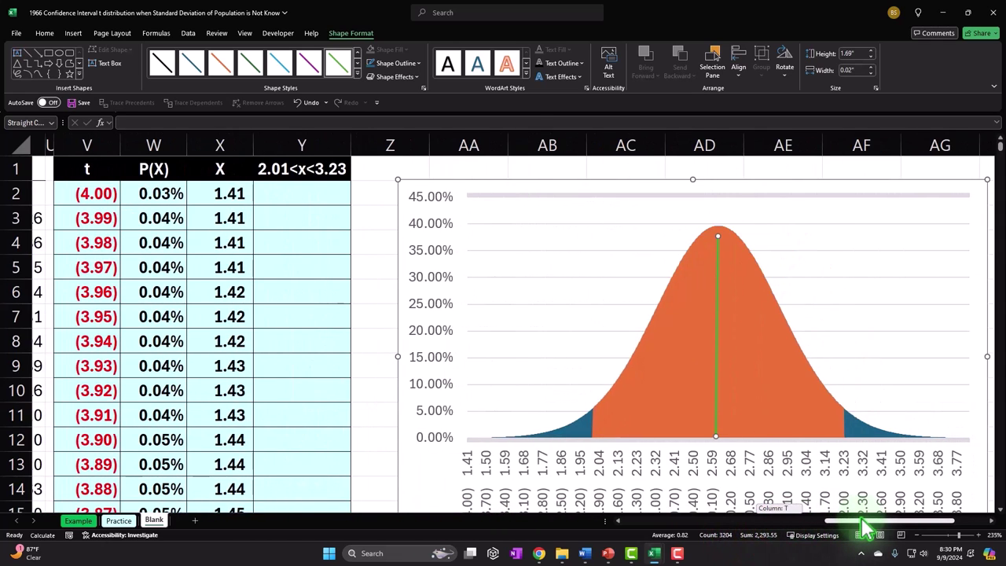
drag(860, 526, 767, 533)
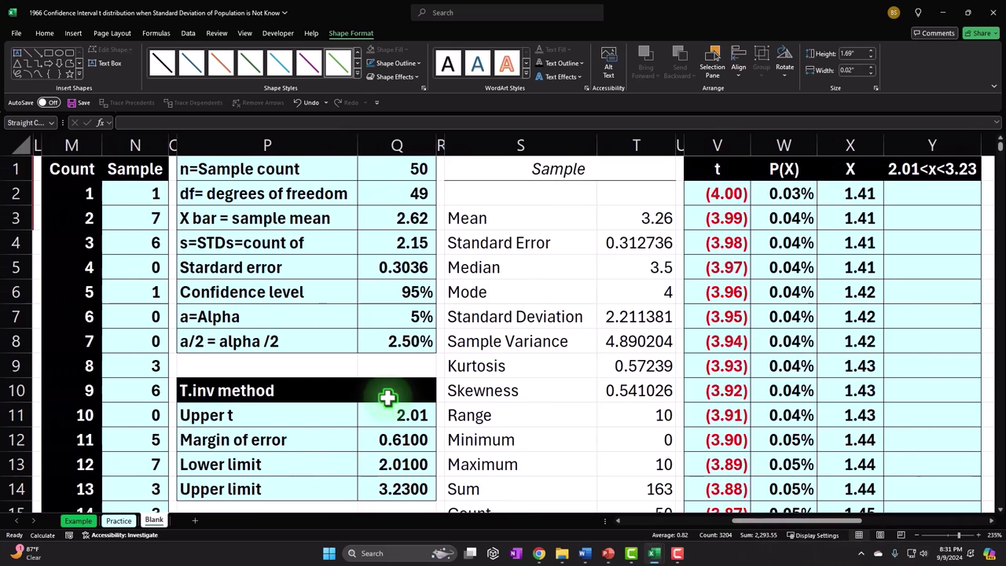
scroll(388, 398, down, 1)
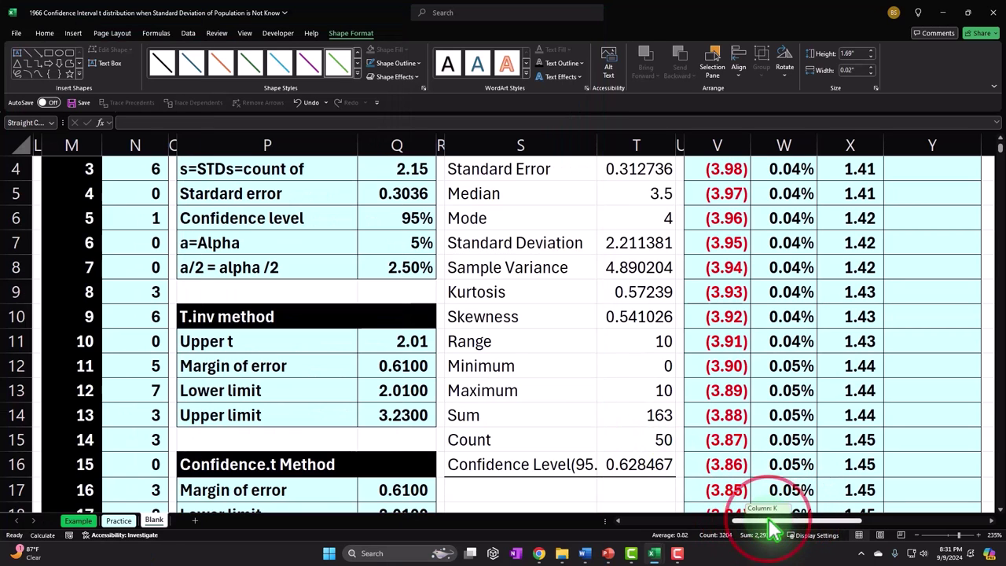
drag(775, 523, 894, 540)
click(503, 291)
drag(543, 301, 361, 319)
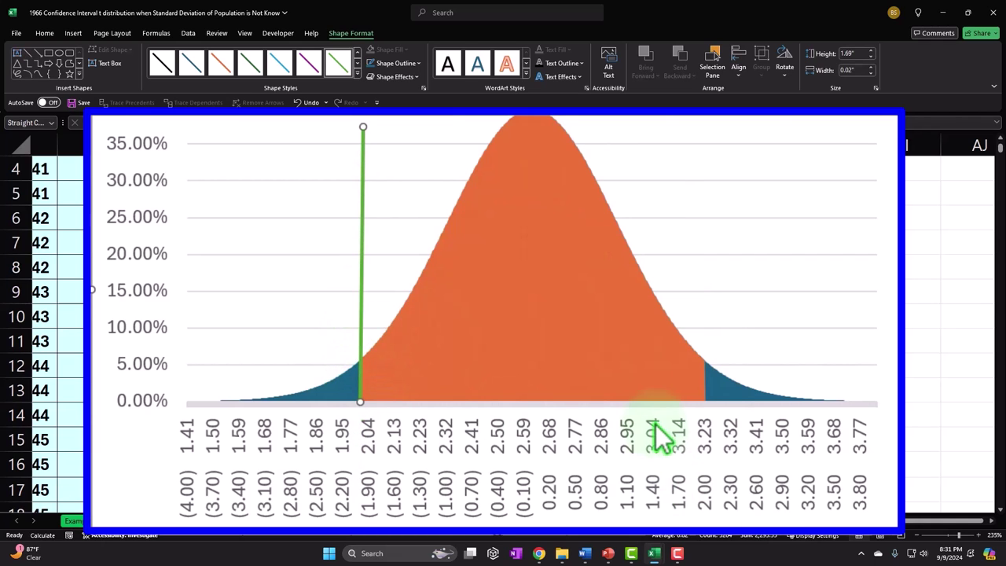
Step: Check the upper limit in the T.inv block and move the green line to 3.23, the orange area's upper edge
drag(886, 538, 750, 525)
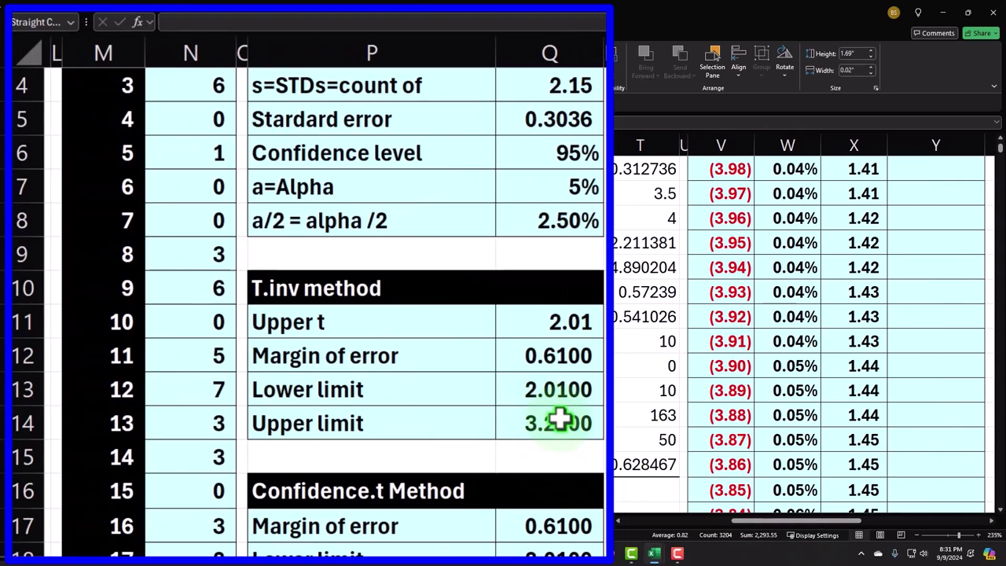
drag(779, 520, 886, 527)
drag(585, 318, 574, 338)
mouse_move(488, 359)
mouse_down()
mouse_move(797, 343)
mouse_move(809, 337)
mouse_move(810, 312)
mouse_move(829, 303)
mouse_up()
click(493, 349)
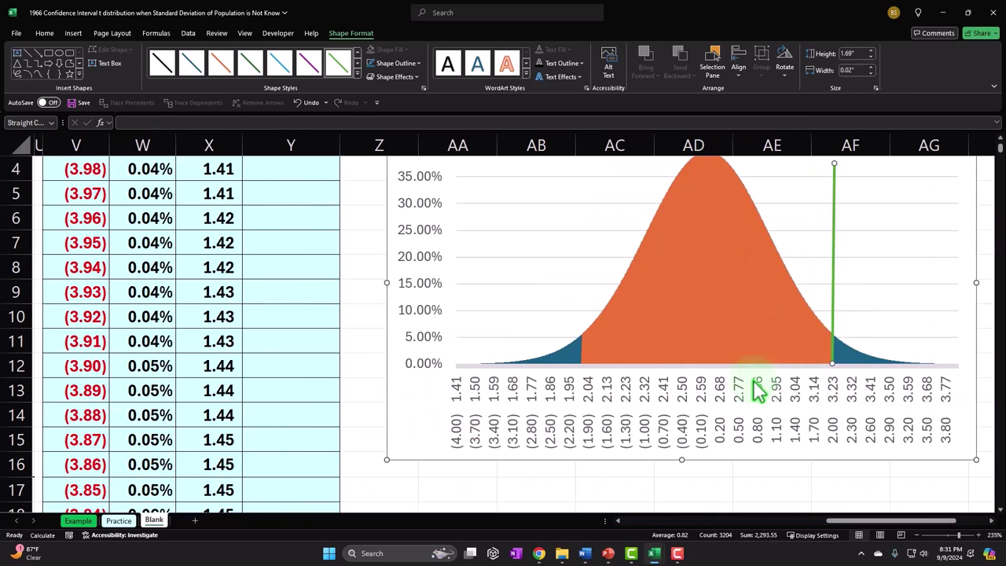
Step: Move the green line back to the sample mean, beneath the peak of the curve
scroll(753, 380, up, 1)
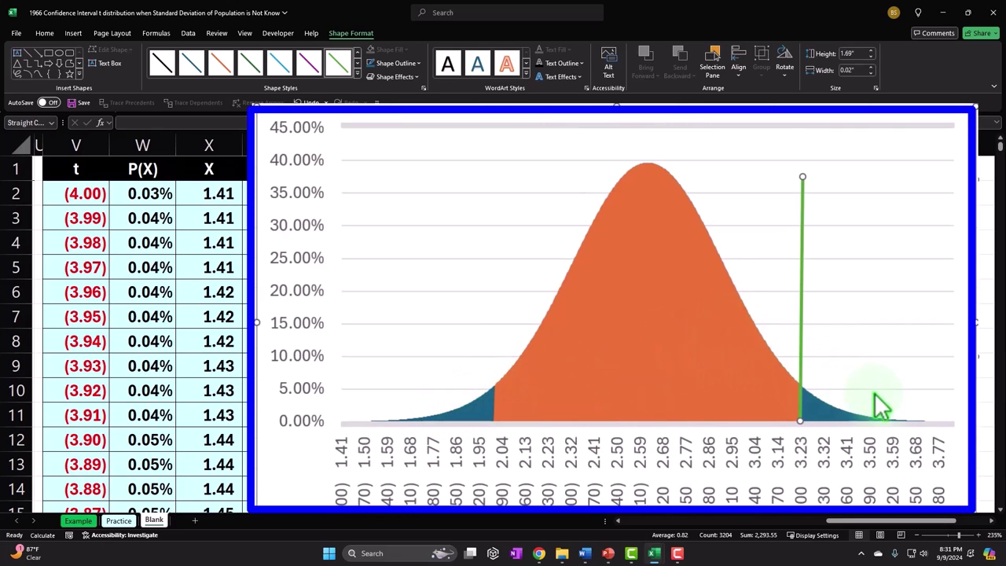
drag(802, 323, 646, 320)
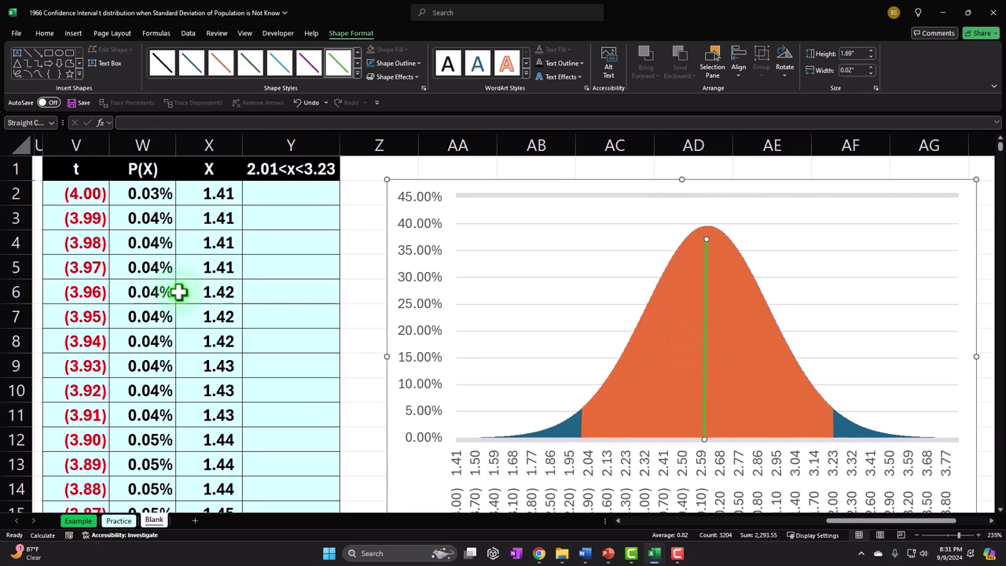
Step: Examine the chart's shaded interval and axis labels against the confidence level in the statistics block
scroll(566, 409, down, 1)
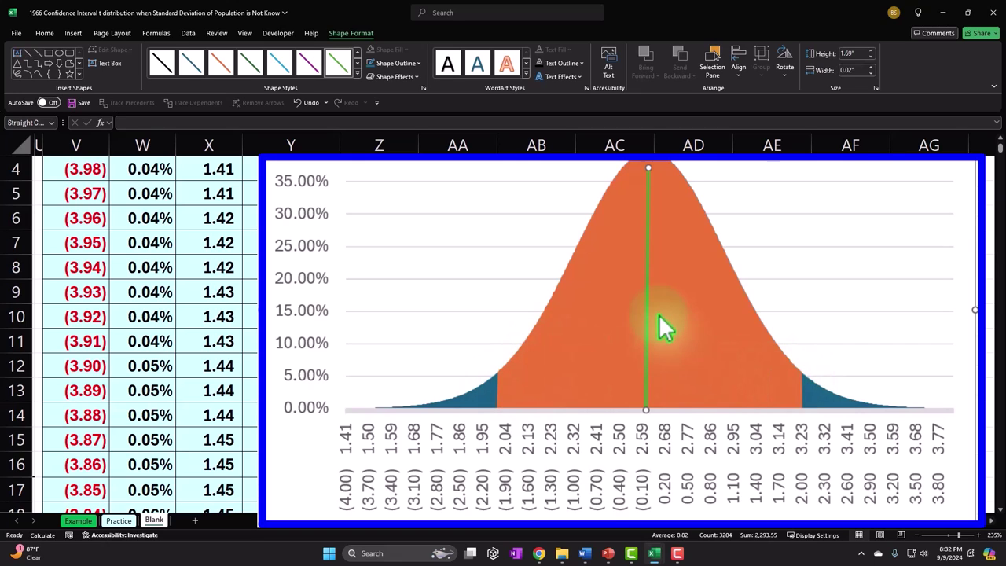
mouse_move(665, 308)
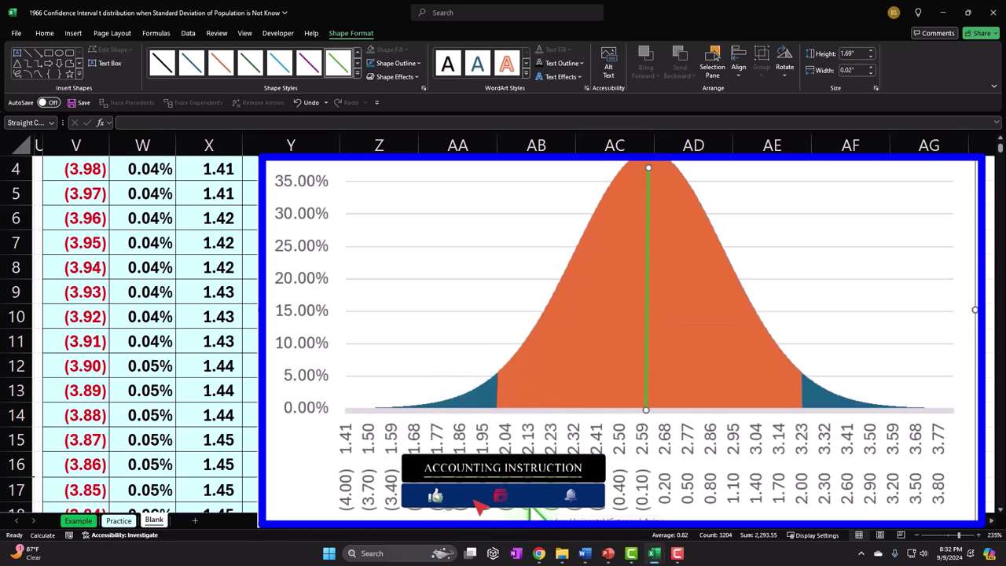
drag(855, 520, 764, 545)
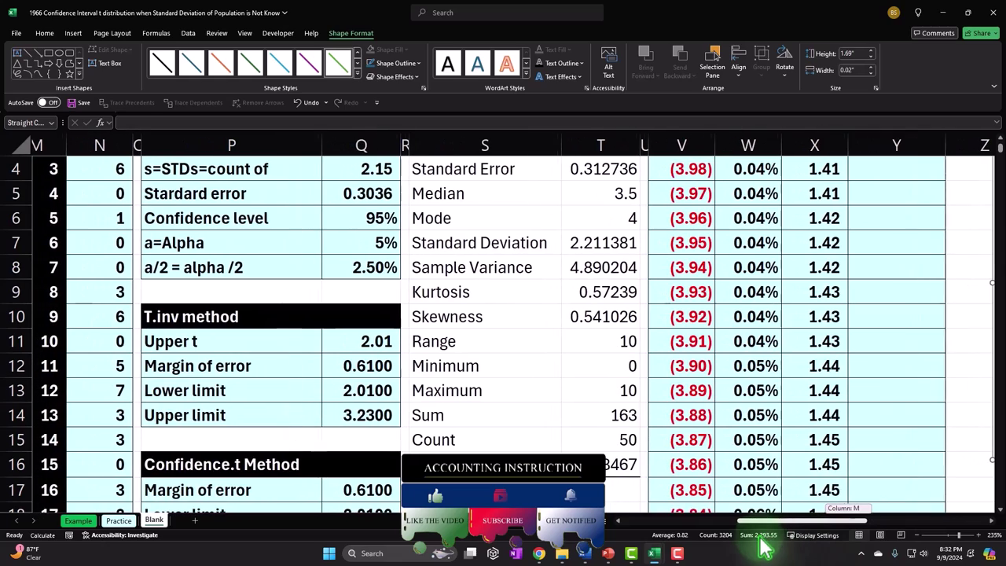
click(335, 218)
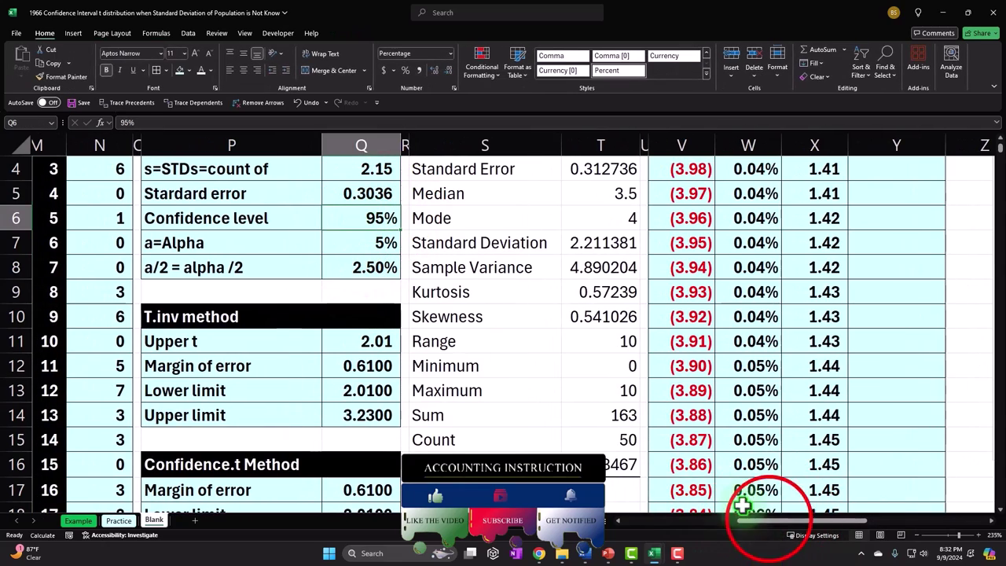
scroll(731, 500, right, 5)
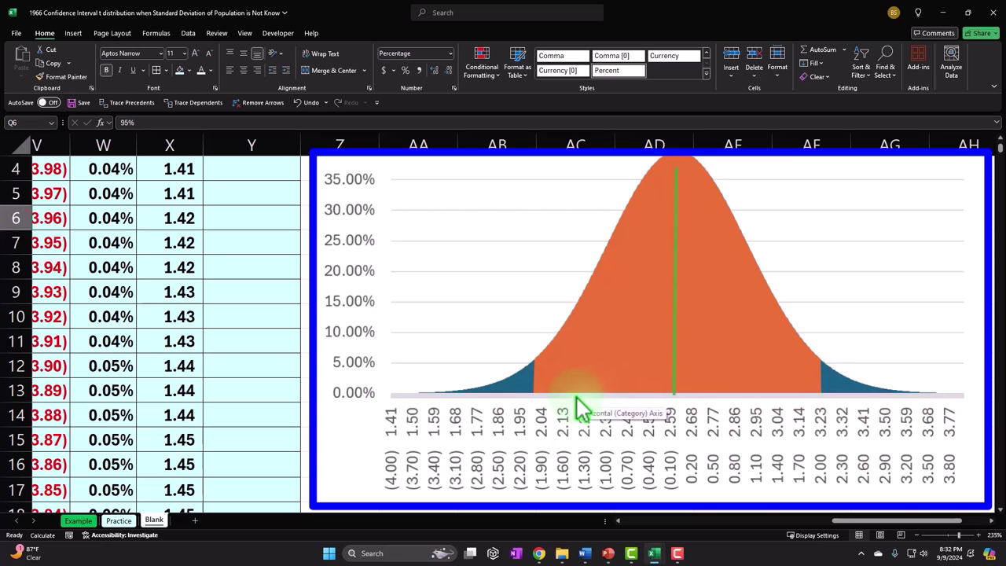
Step: Compare the sample mean and the population mean and standard deviation with the limits in the T.inv and Confidence.t blocks
drag(861, 521, 745, 538)
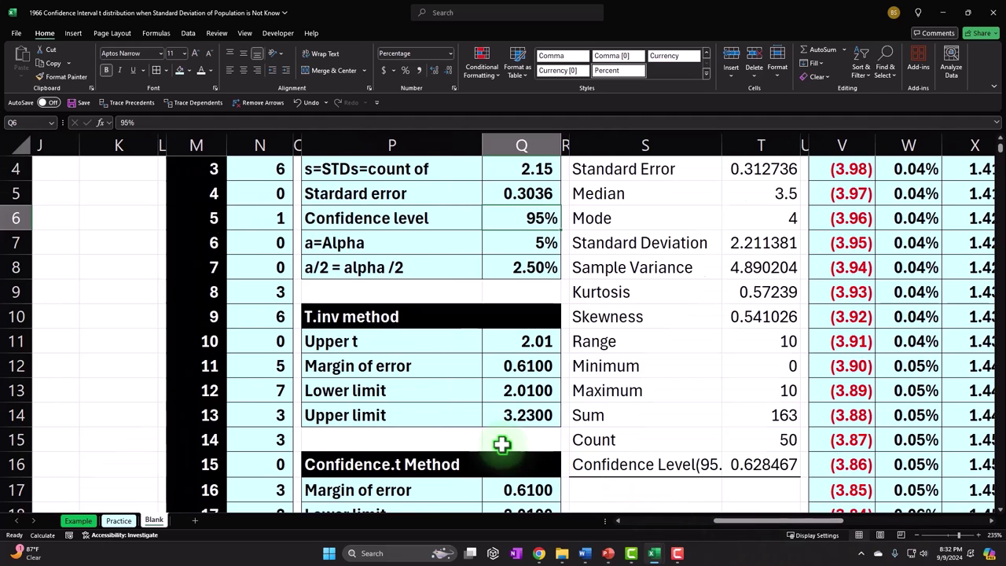
scroll(503, 436, up, 1)
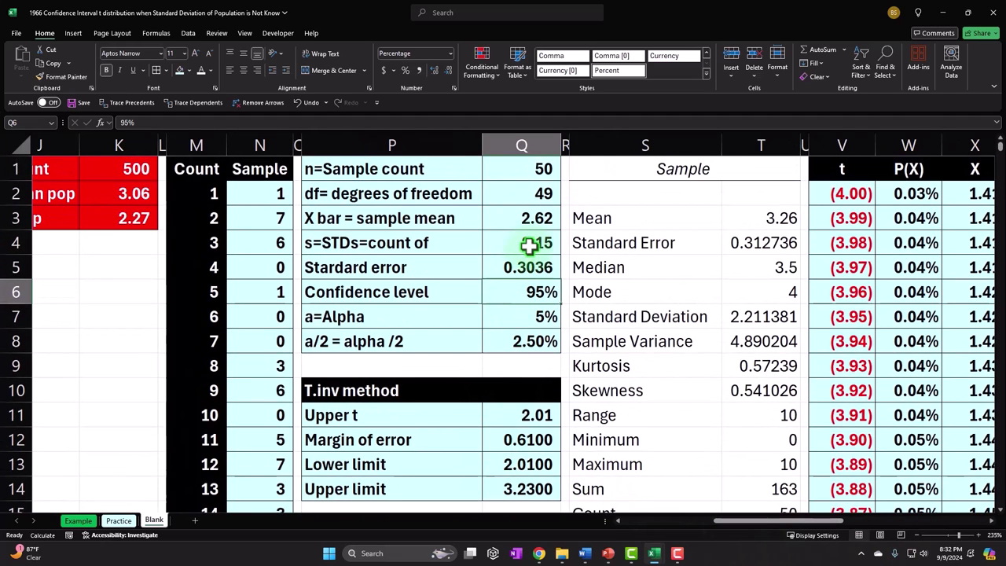
click(521, 218)
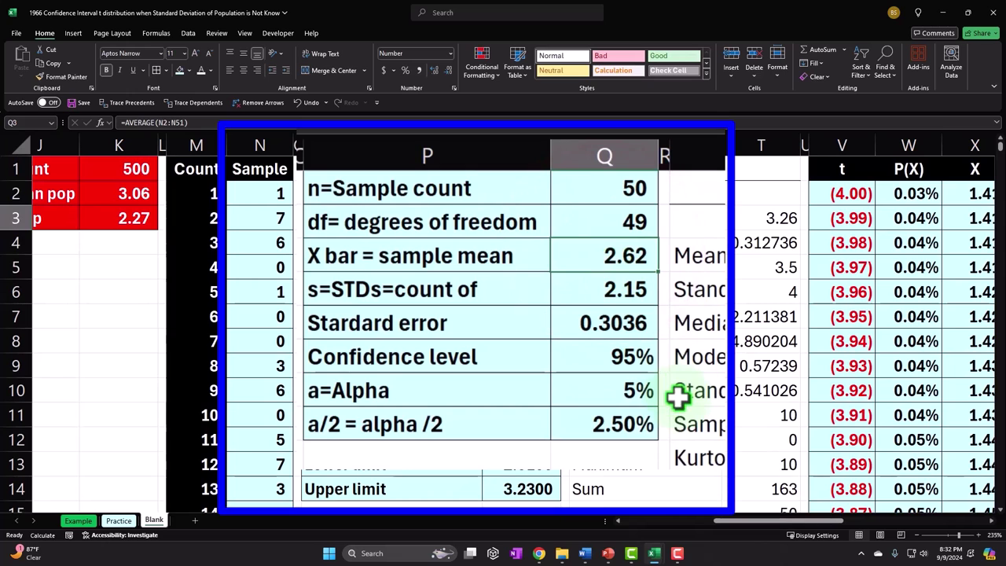
drag(734, 522, 719, 530)
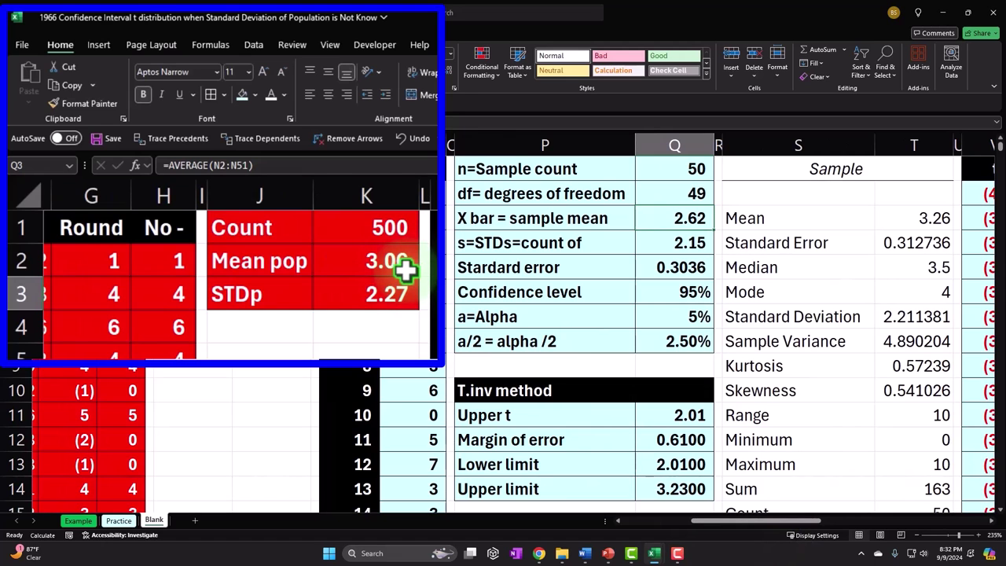
scroll(467, 285, down, 2)
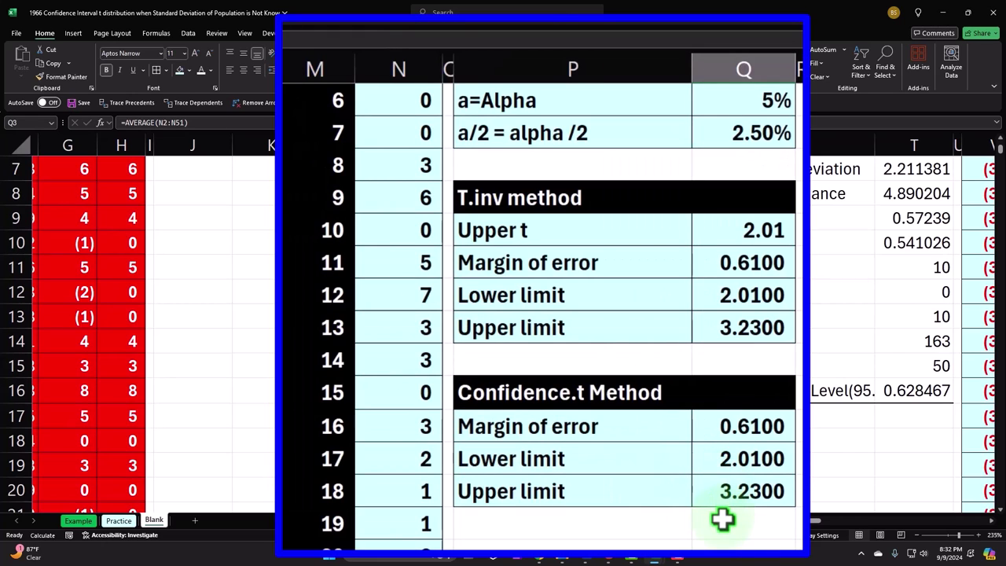
scroll(721, 517, up, 2)
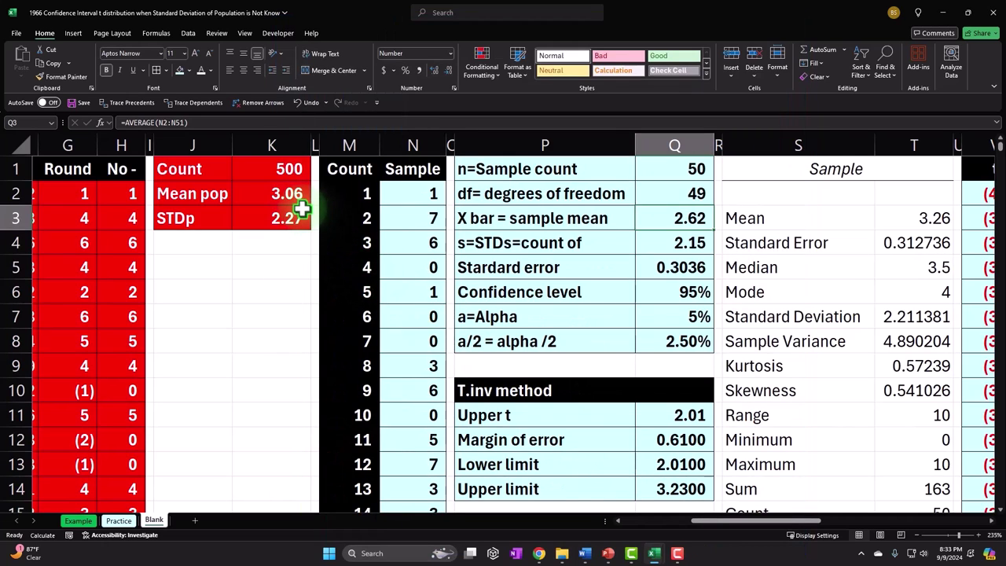
scroll(301, 203, down, 2)
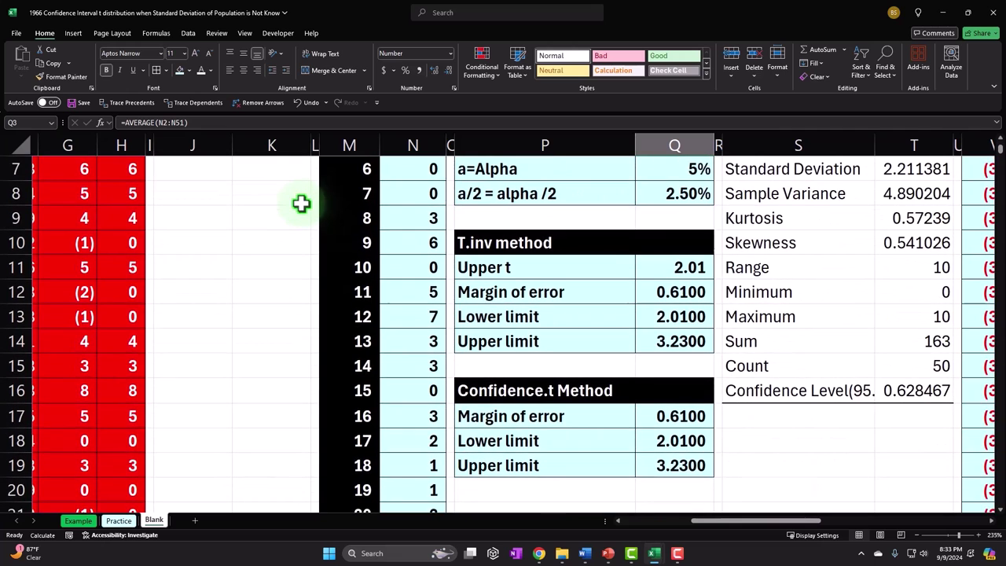
scroll(537, 397, up, 2)
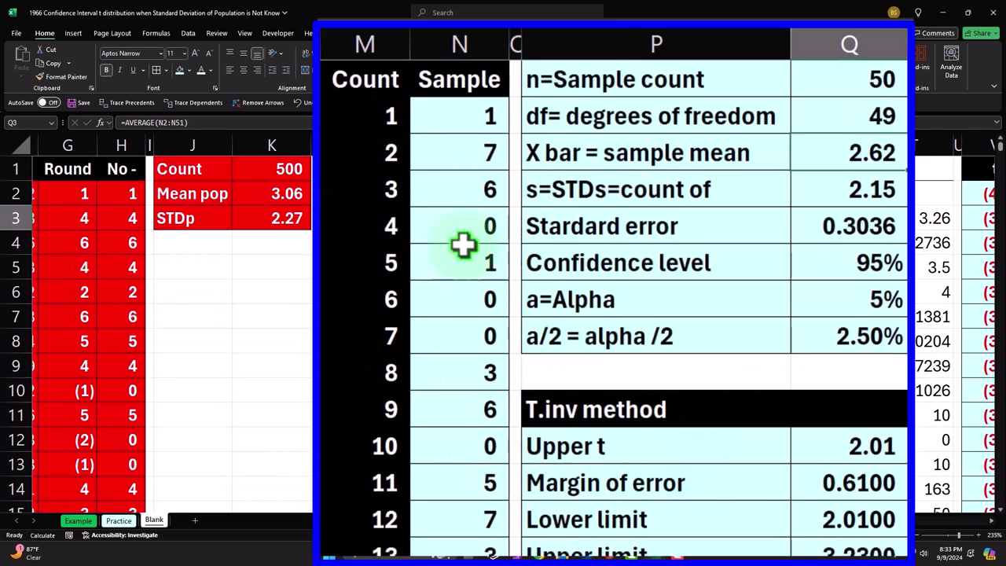
scroll(537, 397, down, 2)
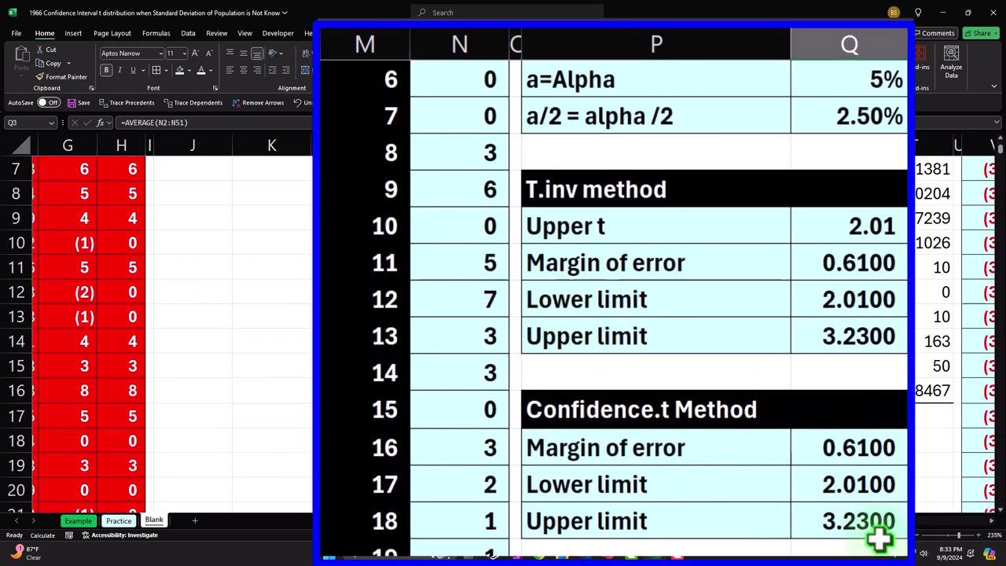